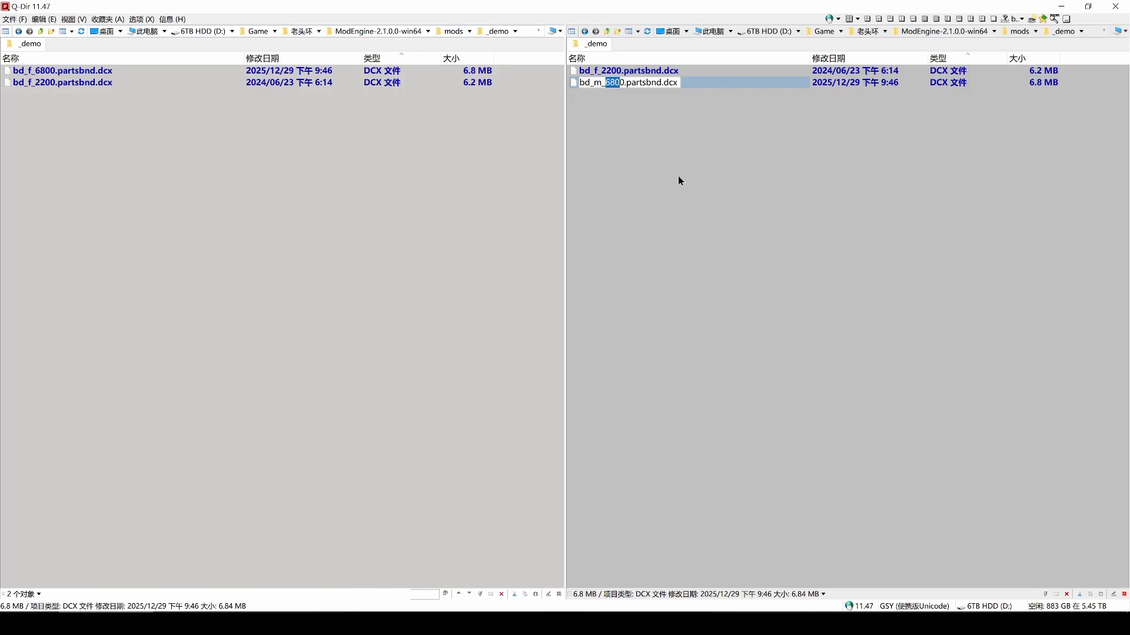
- Finish renaming the 6800 parts file as bd_m_1720.partsbnd.dcx
type("172")
key("Return")
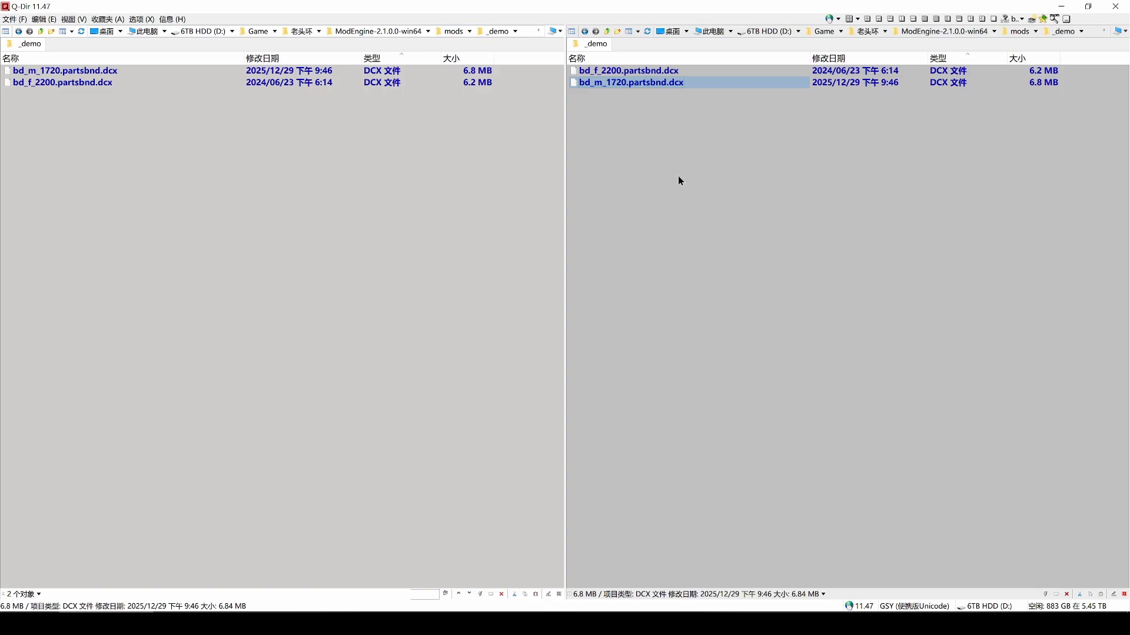
- Unpack bd_f_2200.partsbnd.dcx in the _demo folder with WitchyBND
left_click(598, 74)
right_click(595, 71)
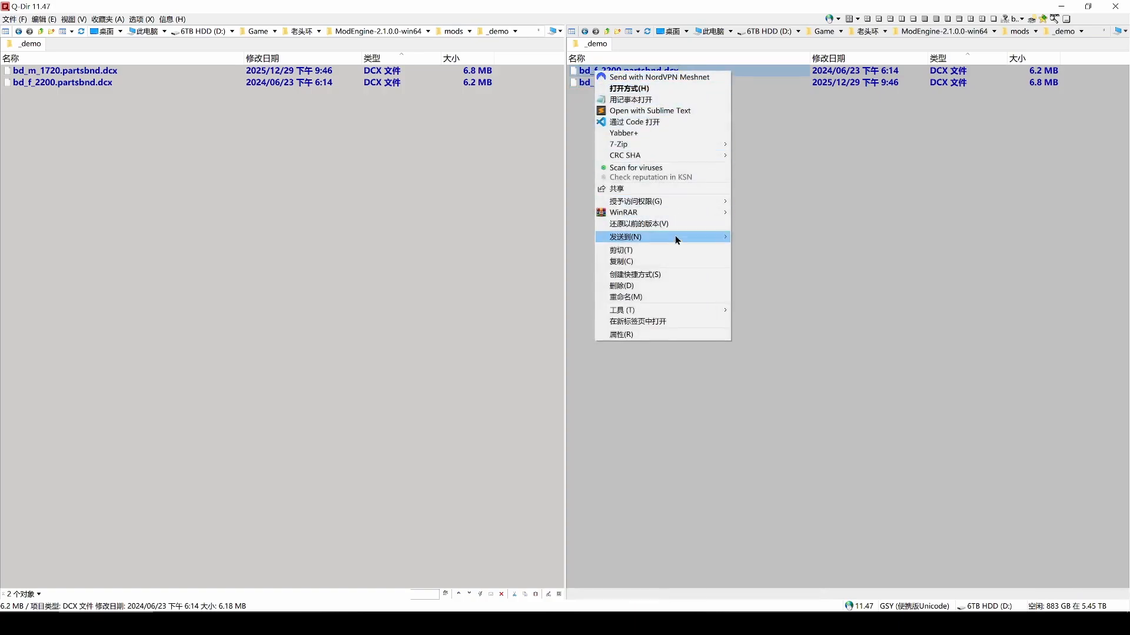
mouse_move(676, 238)
left_click(763, 293)
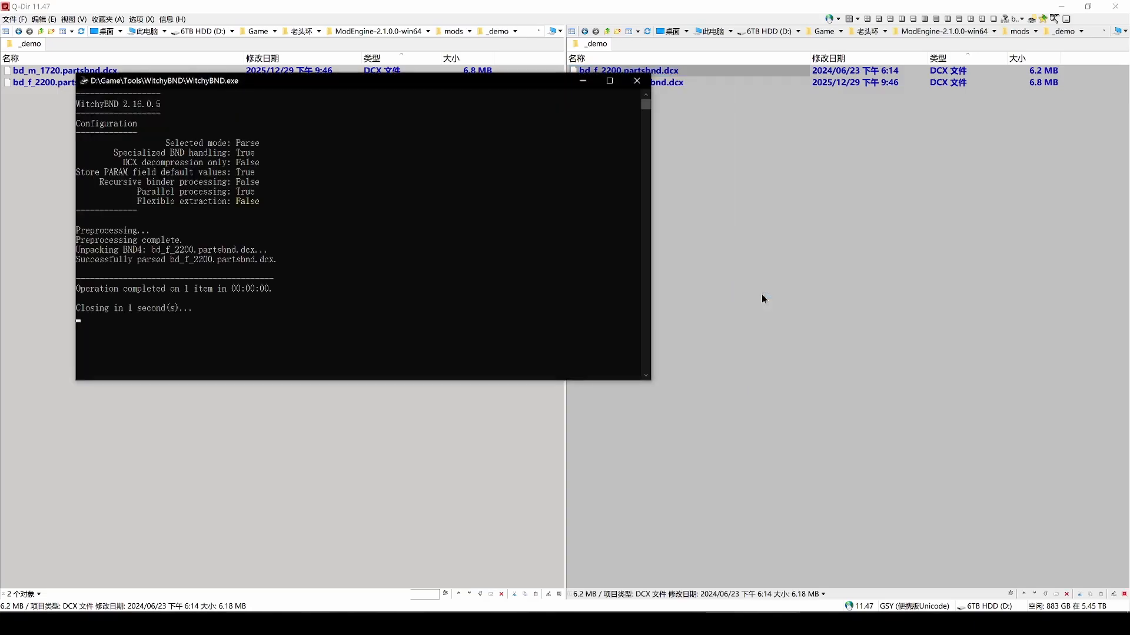
- Open BD_F_2200.flver from the unpacked bd_f_2200-partsbnd-dcx folder and inspect its wireframe model up close
double_click(629, 95)
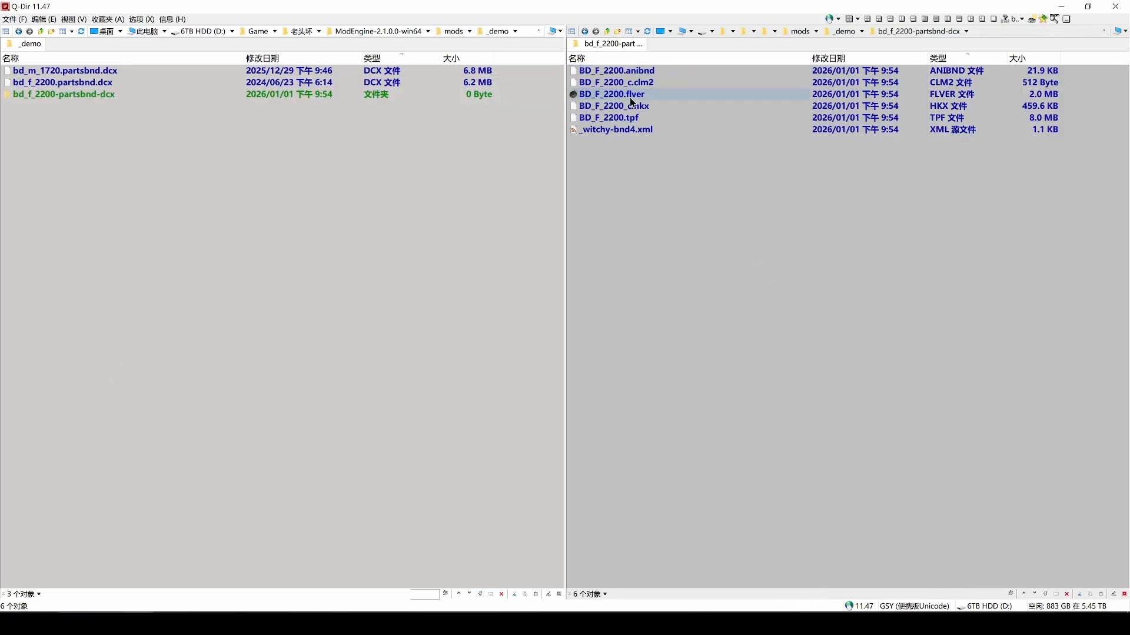
left_click(625, 97)
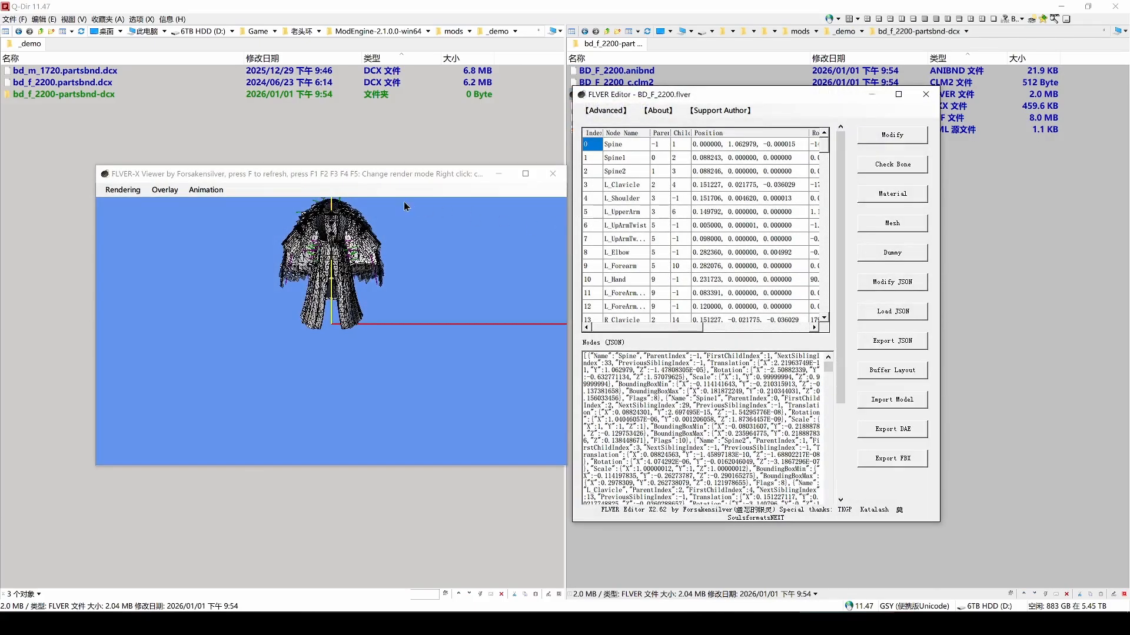
left_click_drag(384, 176, 367, 165)
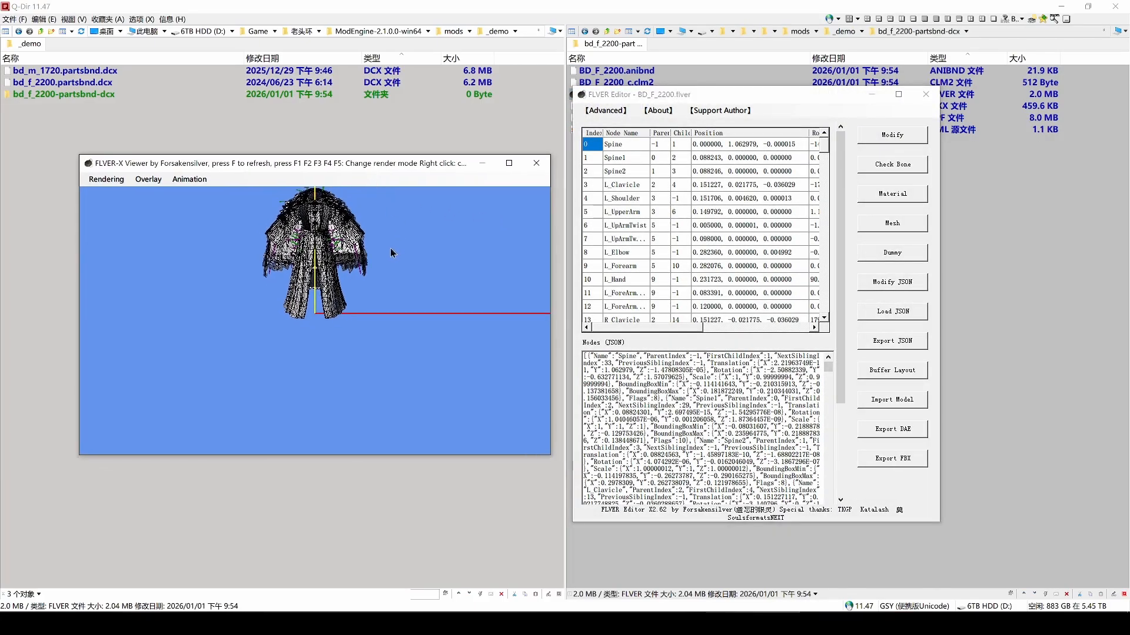
scroll(383, 294, "up", 3)
left_click_drag(390, 248, 370, 303)
scroll(357, 304, "up", 3)
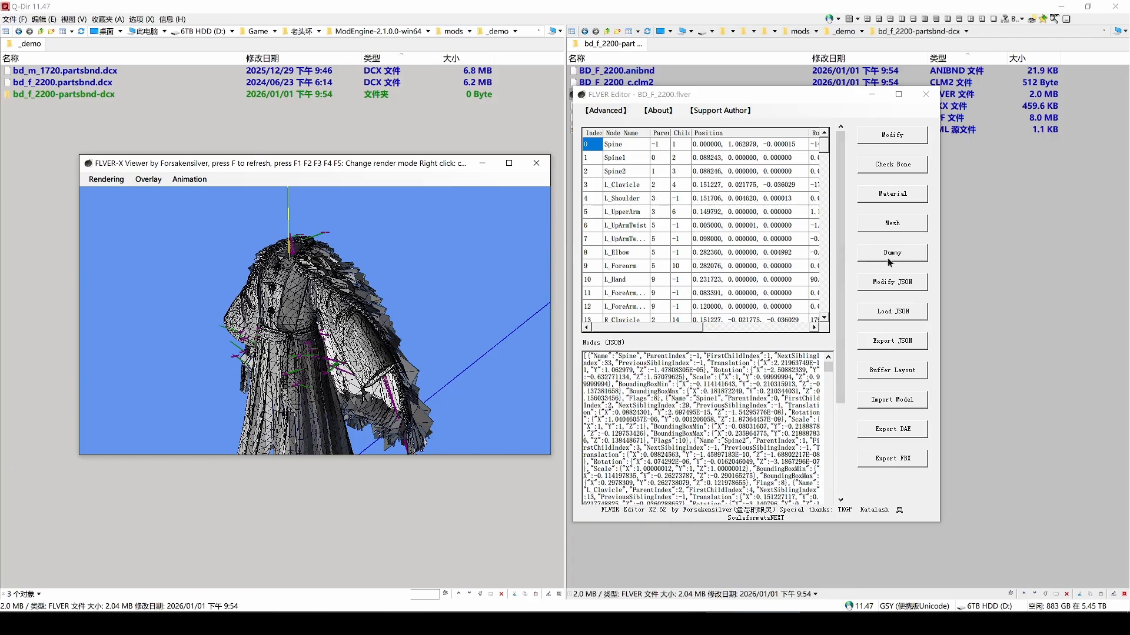
- Bring up the mesh list of BD_F_2200.flver and examine the vertex buffer layout of mesh 0
left_click(892, 223)
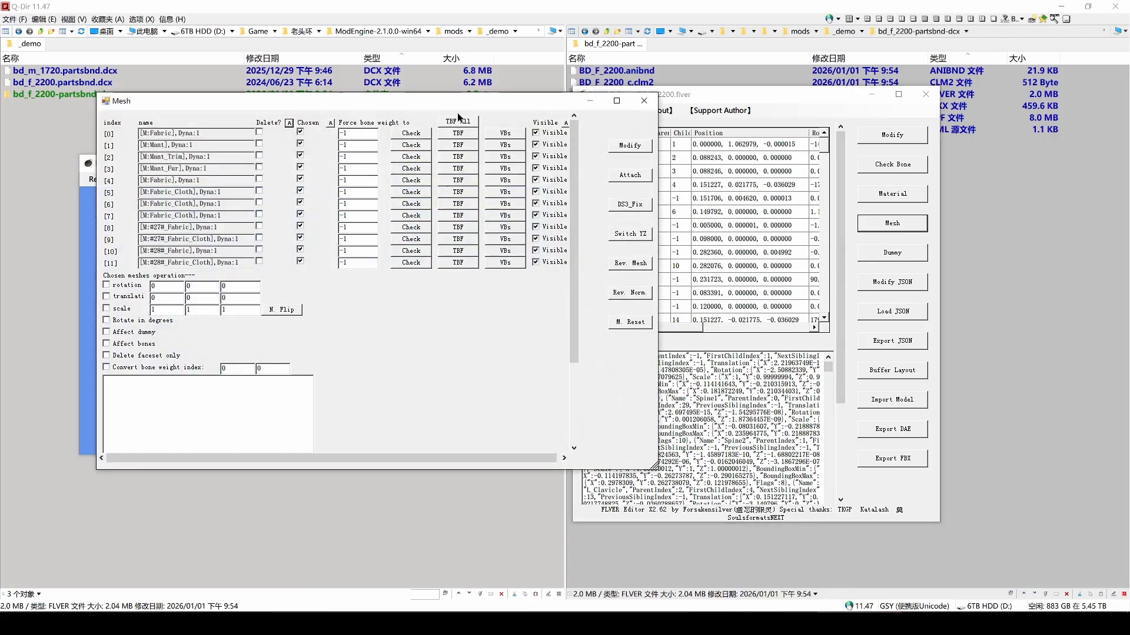
left_click_drag(446, 108, 618, 160)
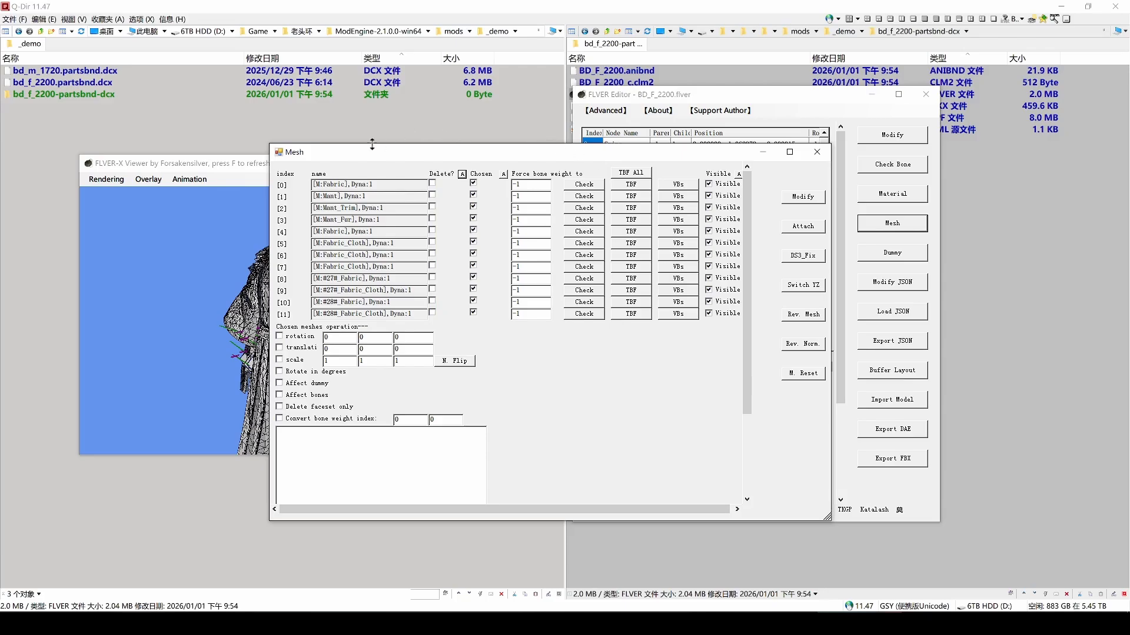
left_click(680, 185)
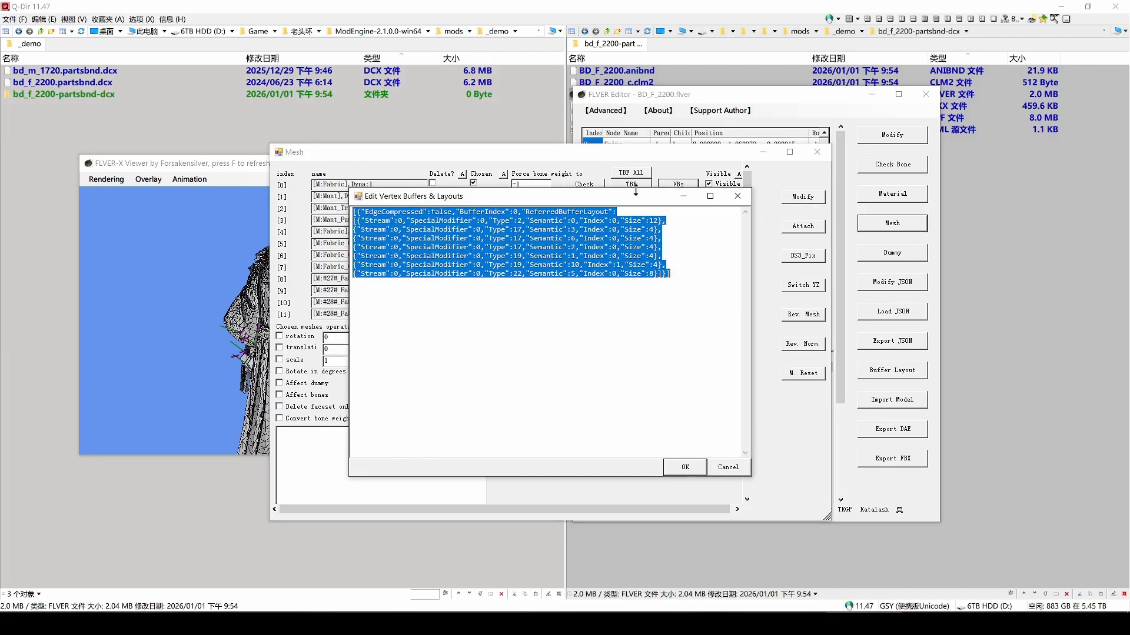
left_click_drag(553, 203, 642, 238)
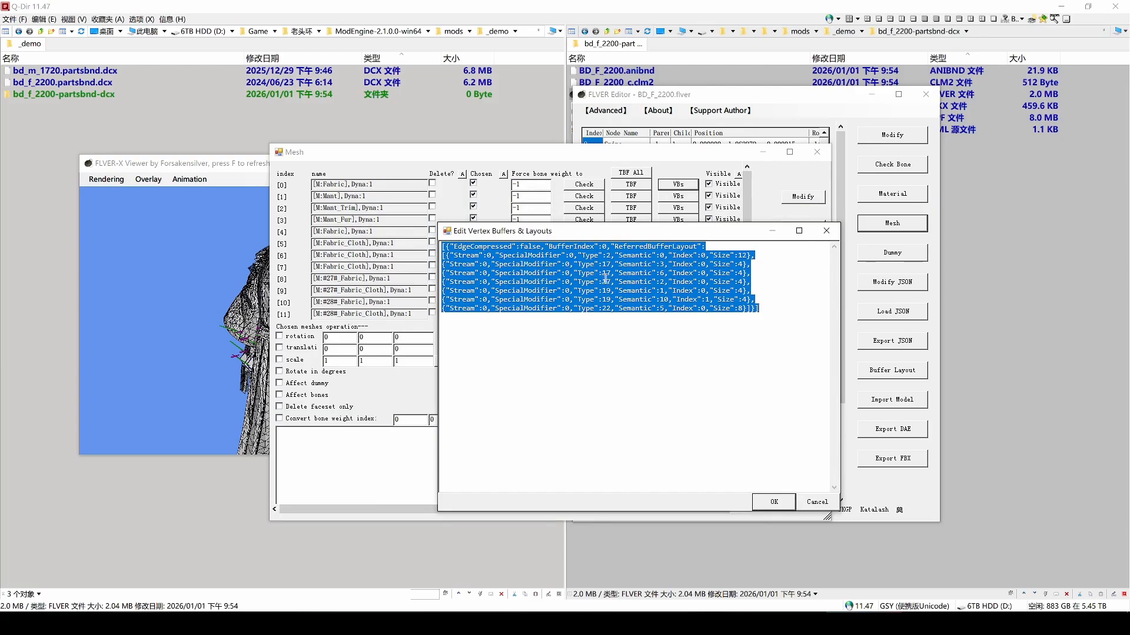
left_click_drag(787, 312, 418, 249)
left_click(776, 308)
left_click_drag(782, 309, 430, 247)
left_click(826, 231)
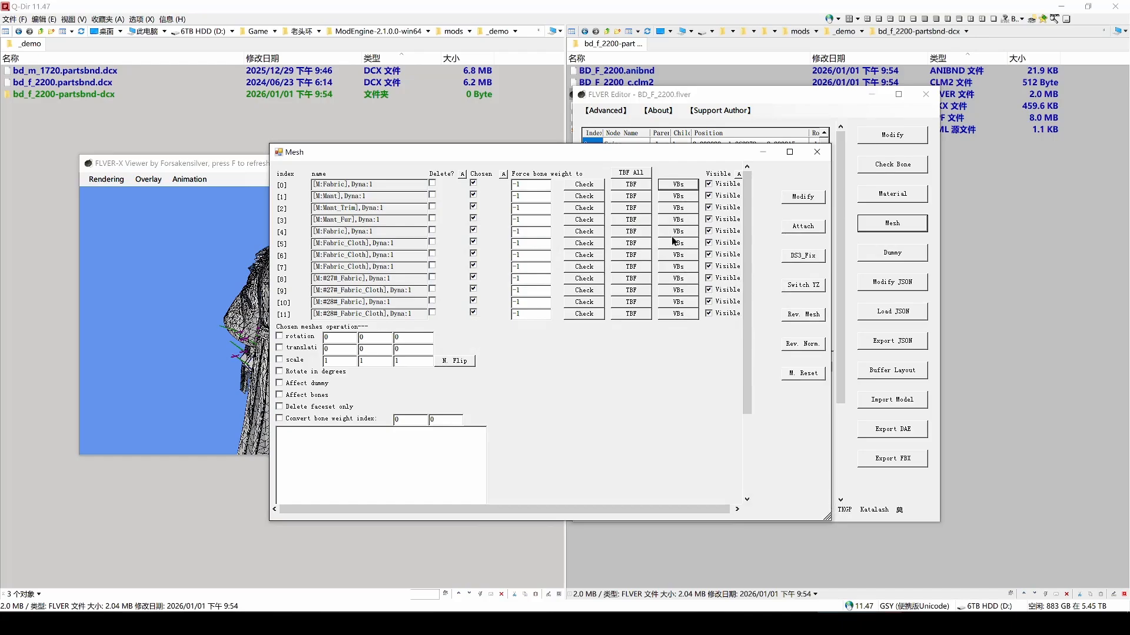
- Examine the vertex buffer layout of mesh 9, the #27#_Fabric_Cloth mesh, for comparison
left_click(672, 295)
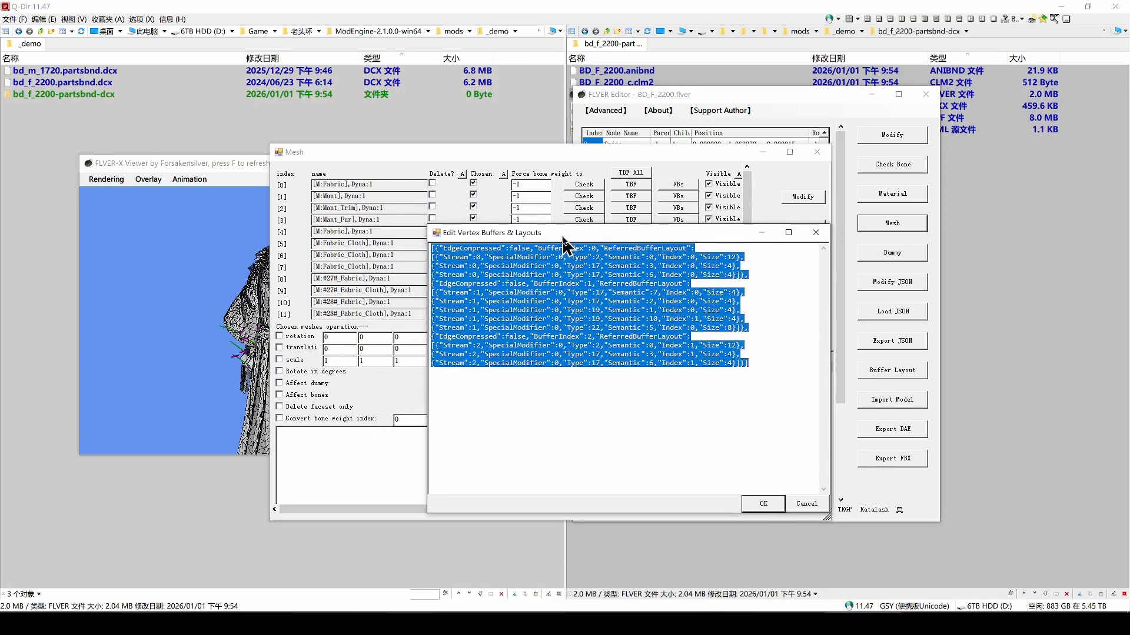
left_click_drag(658, 236, 639, 313)
left_click_drag(754, 442, 377, 313)
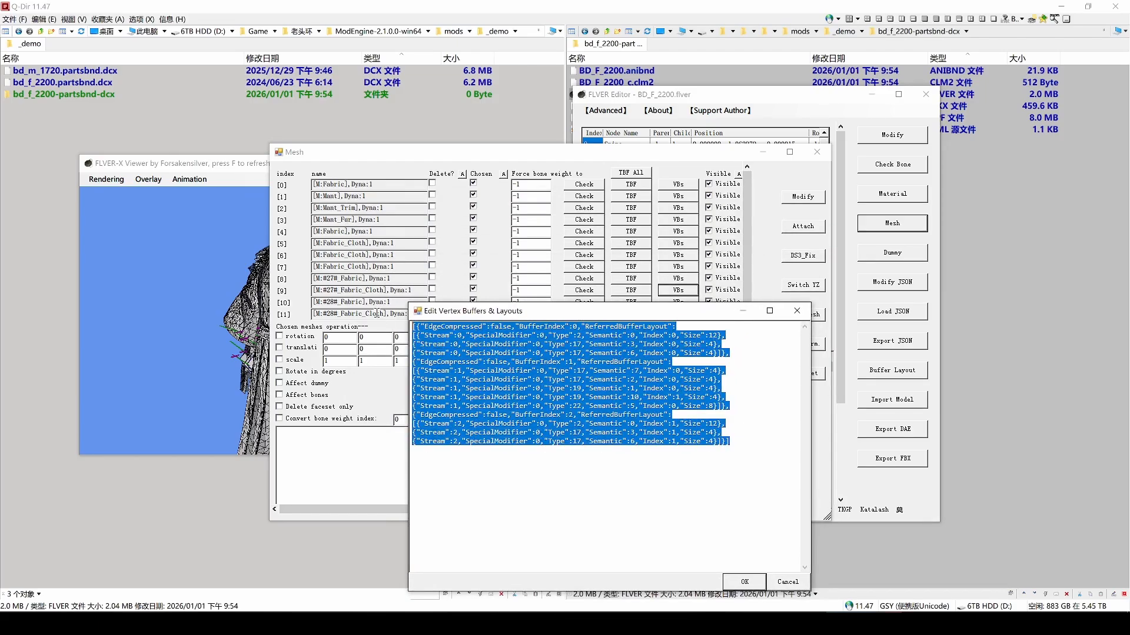
left_click(697, 414)
left_click(795, 311)
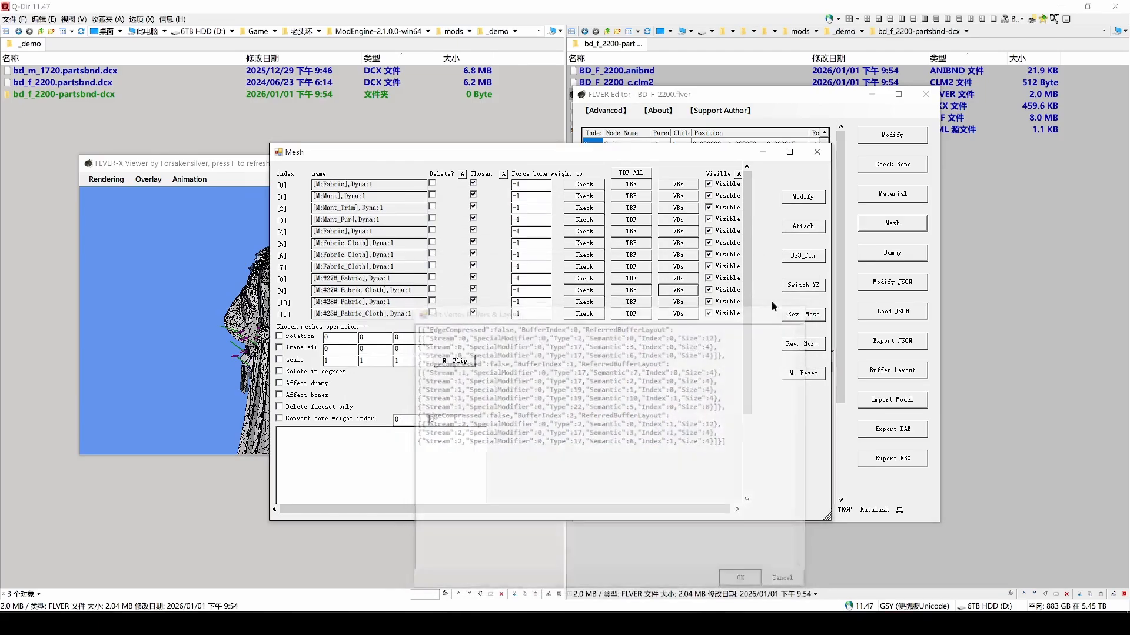
- Review the vertex buffer layout of mesh 0 again without editing it, and close the mesh list
left_click(678, 185)
left_click_drag(461, 197, 548, 280)
left_click(653, 331)
left_click_drag(782, 367, 404, 281)
left_click(594, 309)
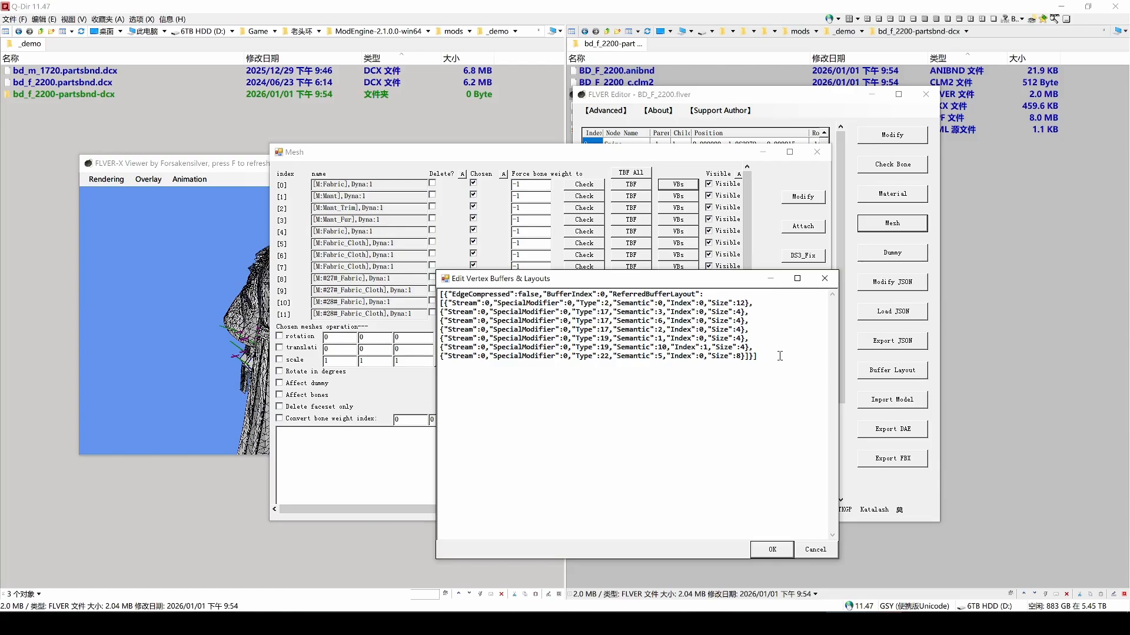
left_click_drag(779, 355, 423, 294)
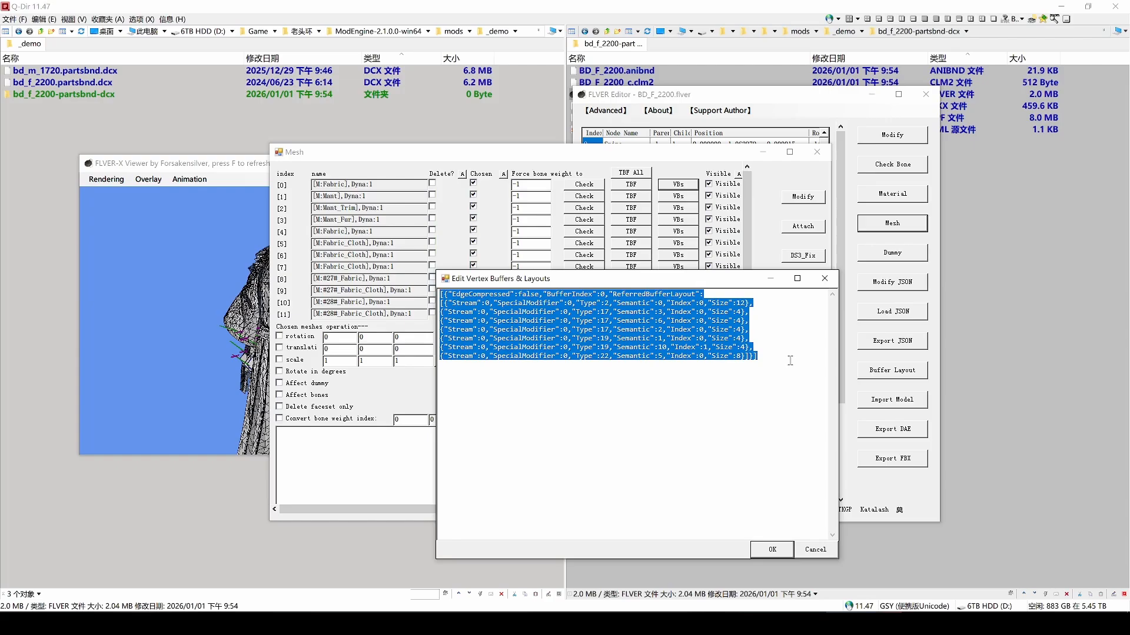
left_click_drag(790, 360, 428, 290)
left_click(824, 279)
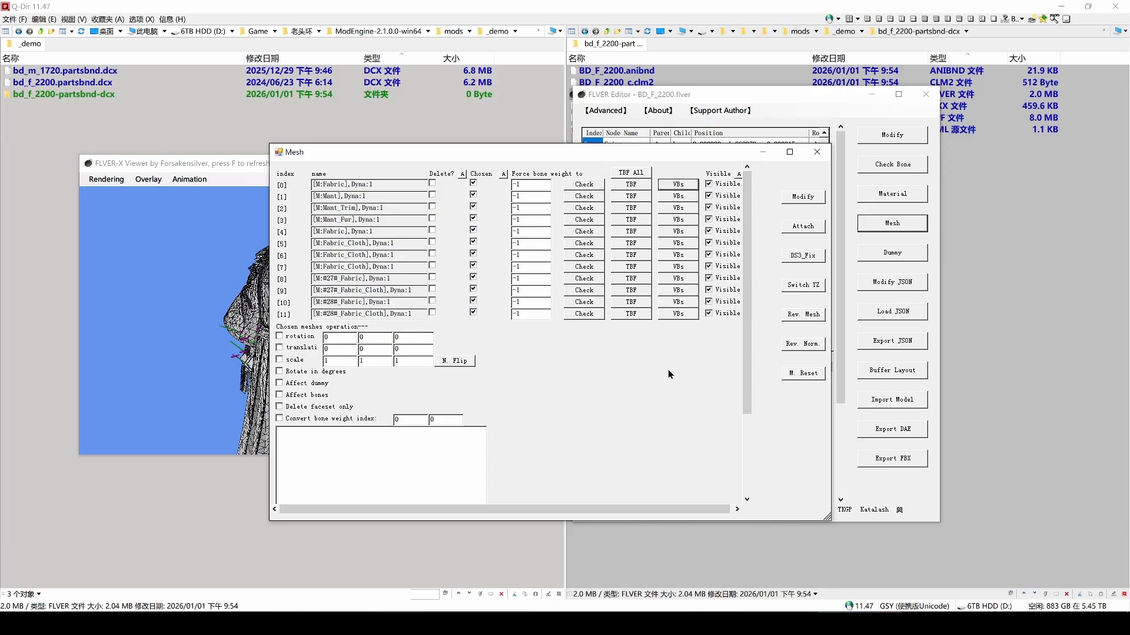
left_click(817, 152)
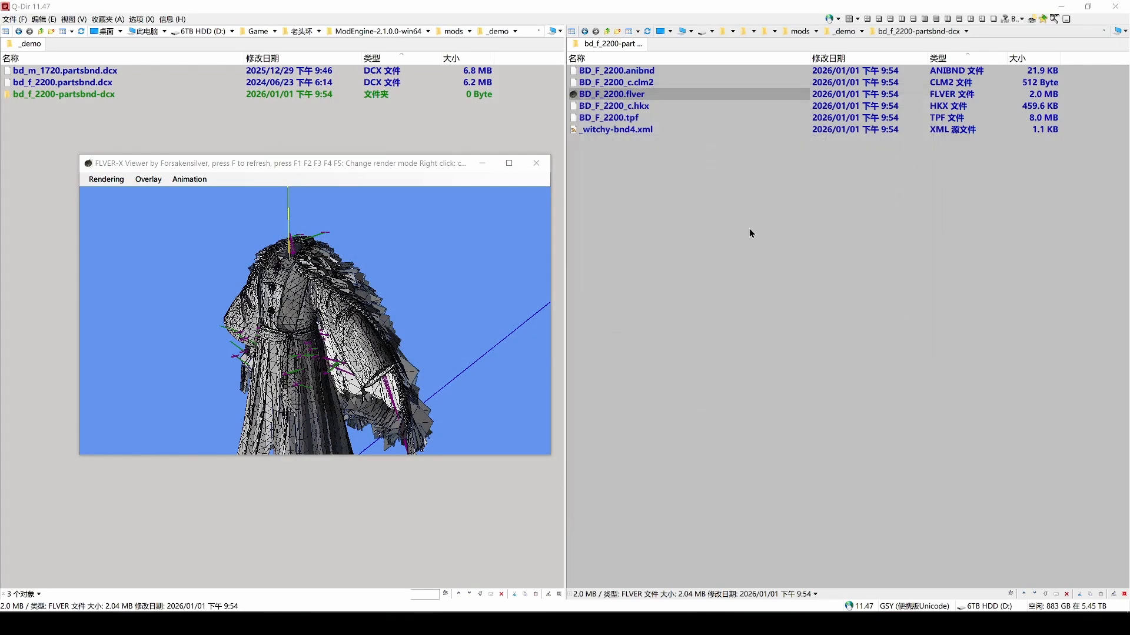
- Return to the _demo folder and delete bd_f_2200.partsbnd.dcx together with its unpacked folder
left_click(292, 133)
left_click(844, 32)
left_click_drag(823, 67, 613, 83)
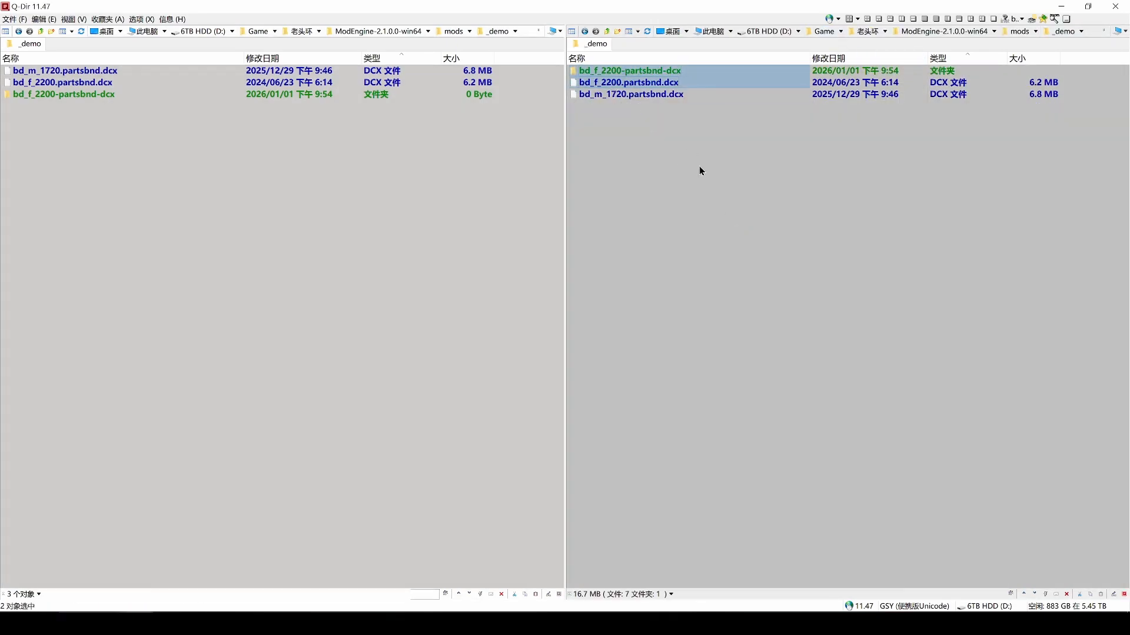
key("Delete")
- Unpack bd_m_1720.partsbnd.dcx with WitchyBND
left_click(640, 74)
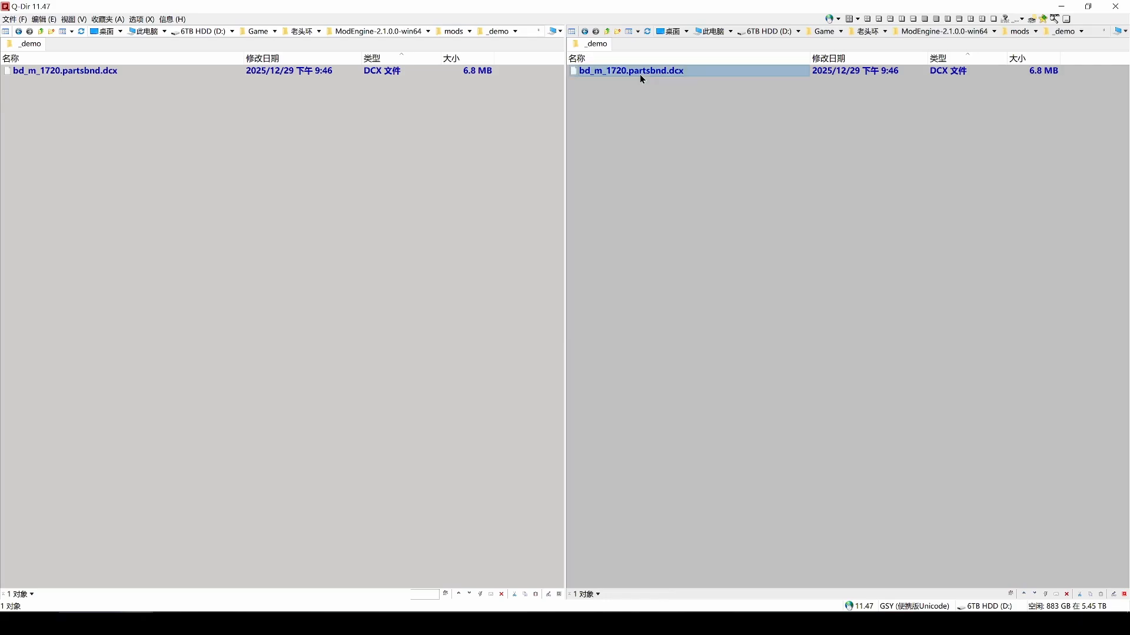
right_click(640, 74)
mouse_move(692, 240)
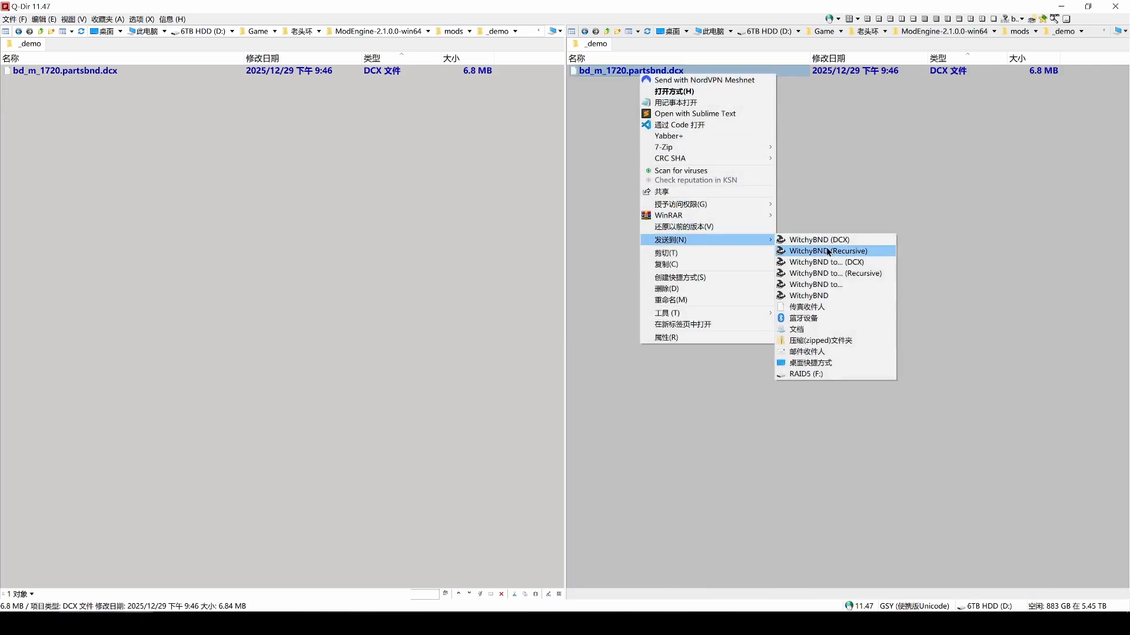
left_click(800, 296)
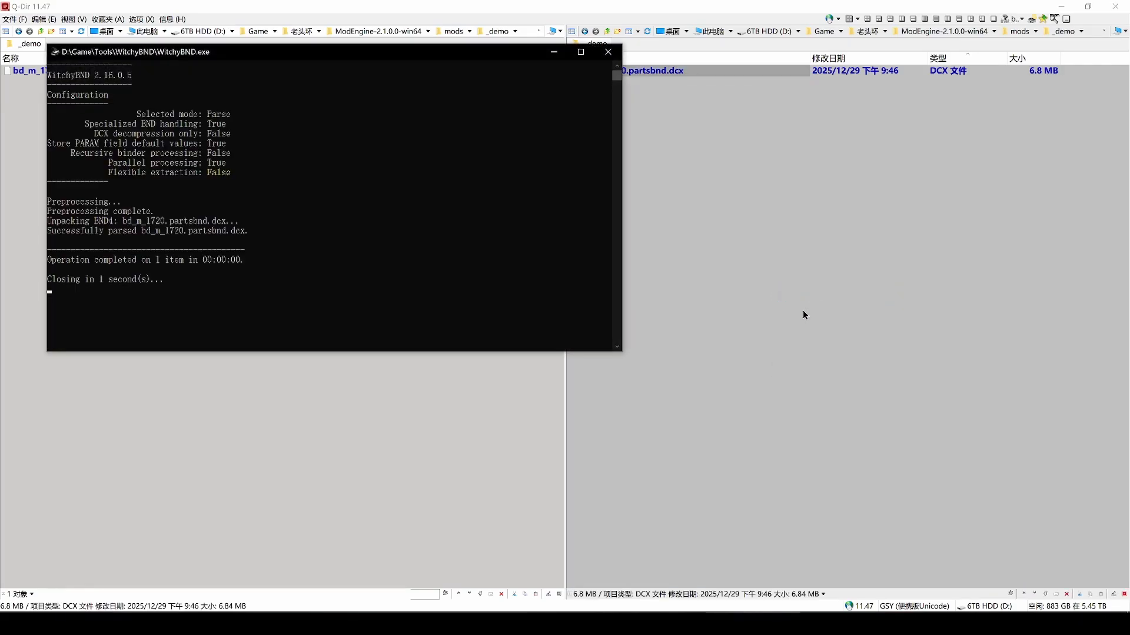
- Make a backup copy of _witchy-bnd4.xml inside the unpacked bd_m_1720-partsbnd-dcx folder
left_click(643, 86)
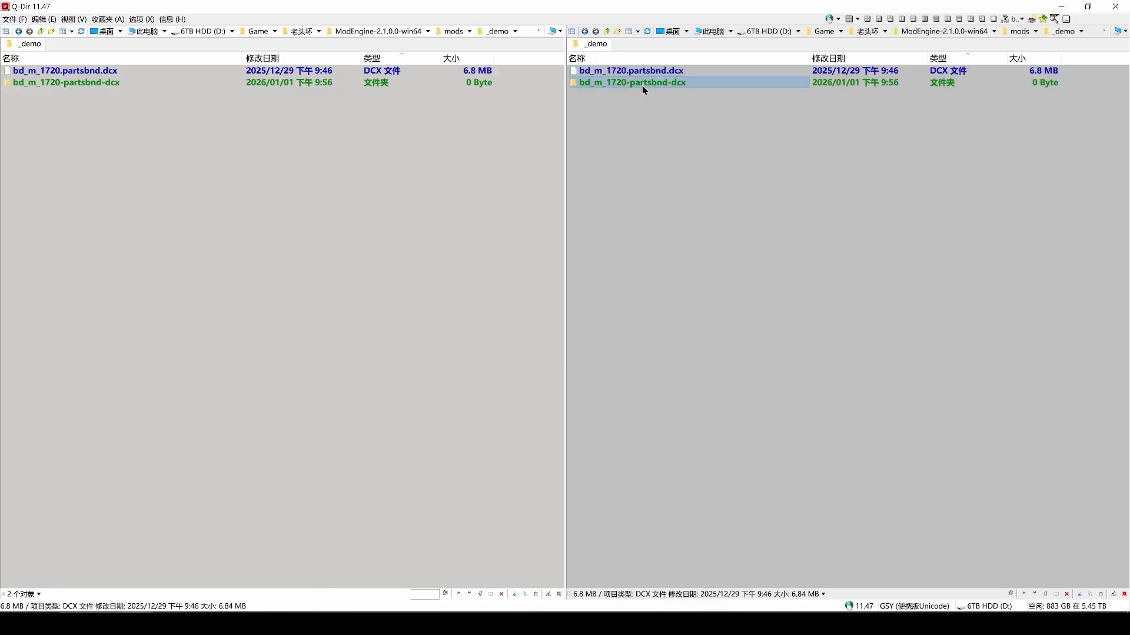
double_click(641, 85)
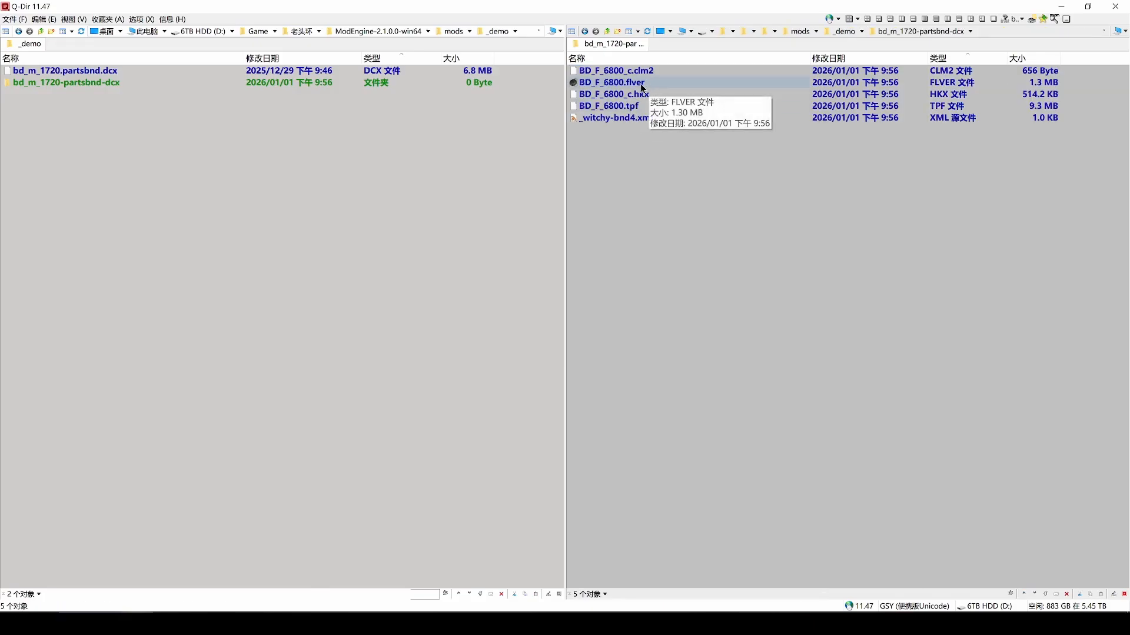
left_click(619, 120)
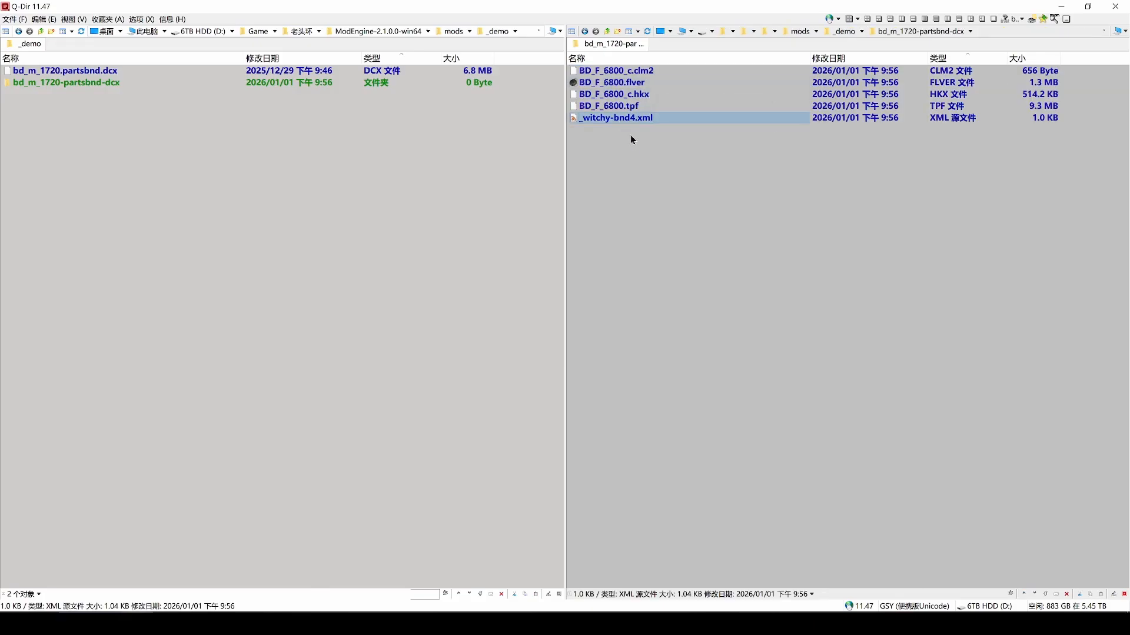
key("ctrl+v")
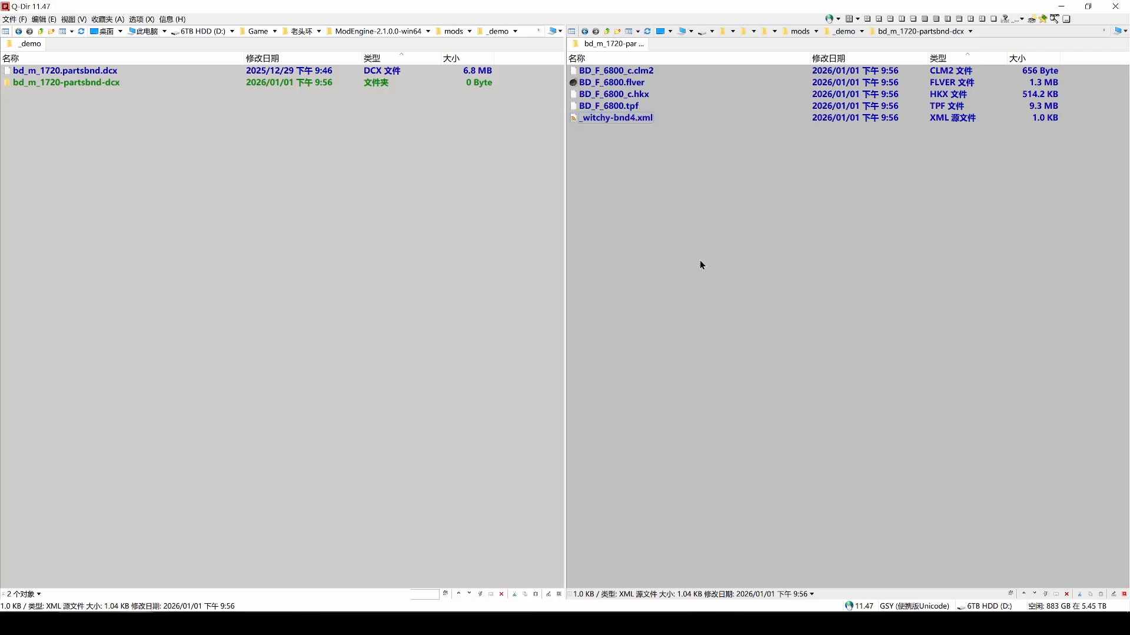
- Remove the BD_F_6800_c.clm2 and BD_F_6800_c.hkx file entries from _witchy-bnd4.xml and save it
left_click(649, 97)
left_click(644, 71, "ctrl")
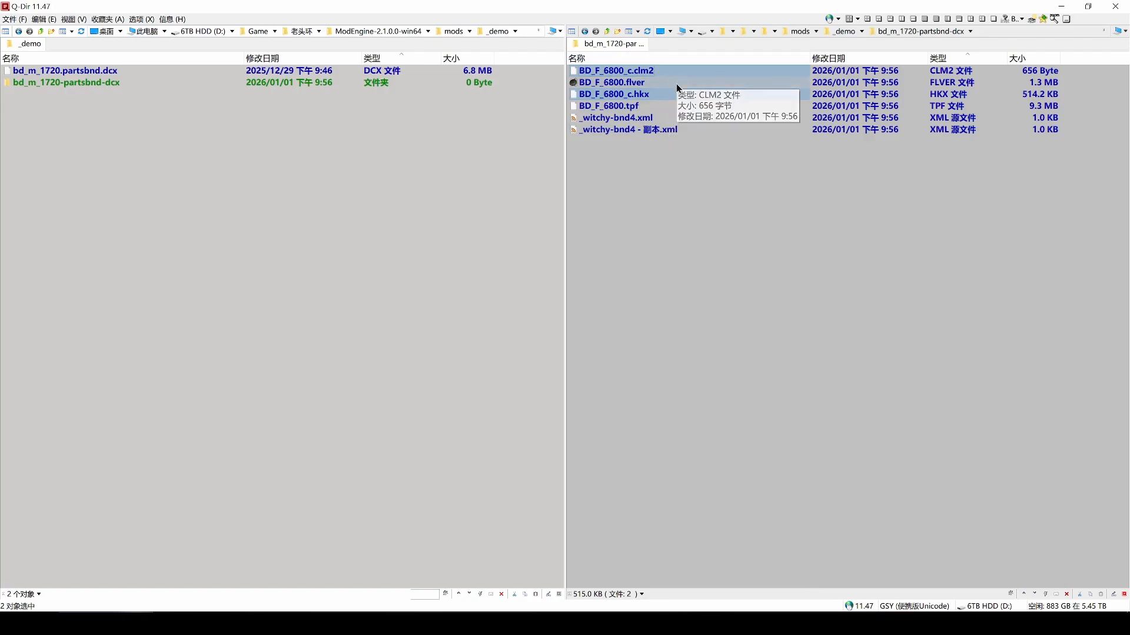
double_click(645, 120)
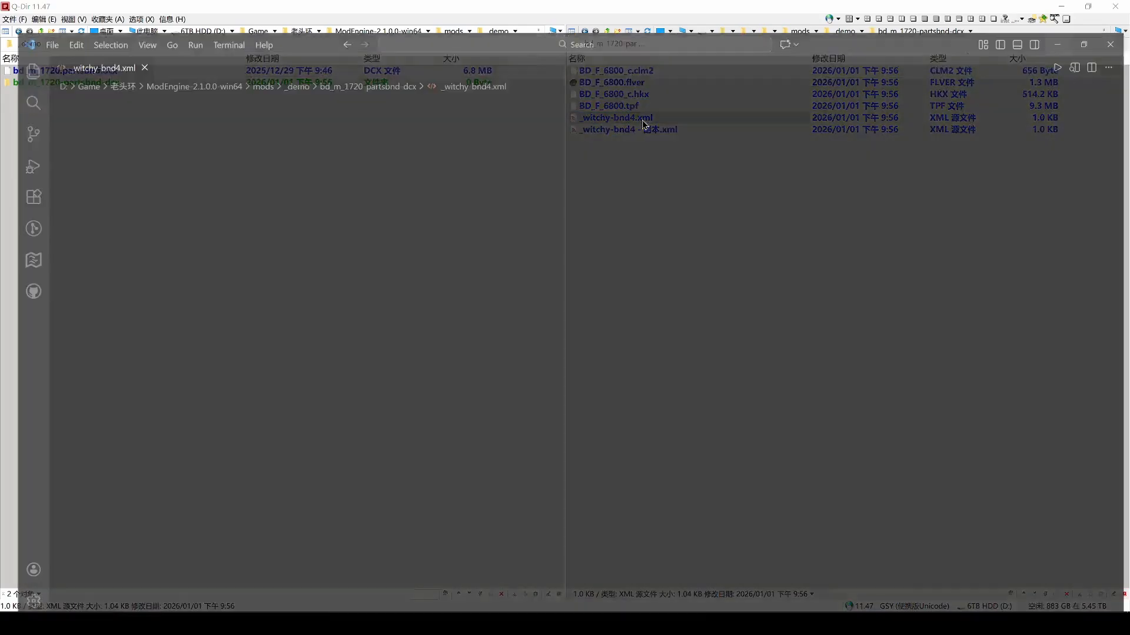
scroll(376, 257, "down", 5)
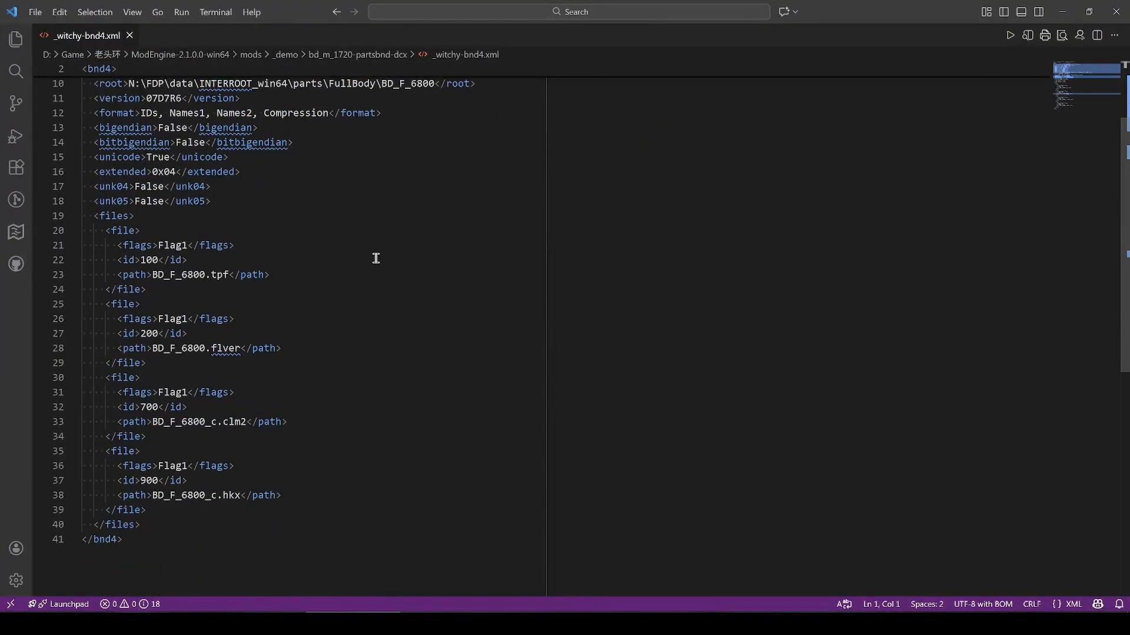
left_click_drag(160, 449, 84, 318)
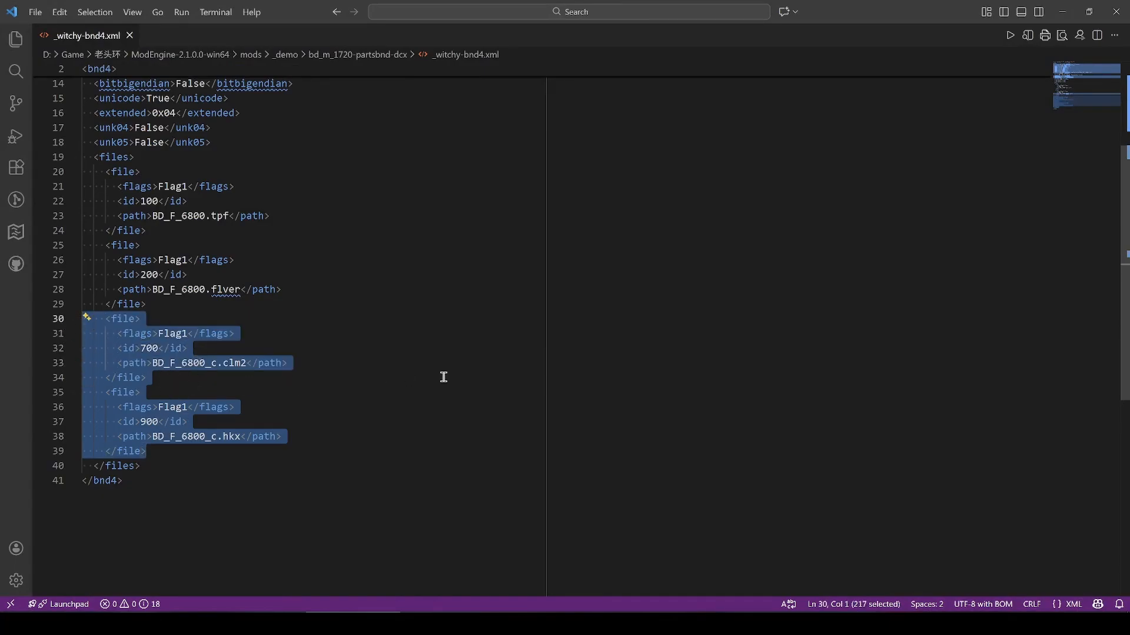
key("Delete")
key("Delete")
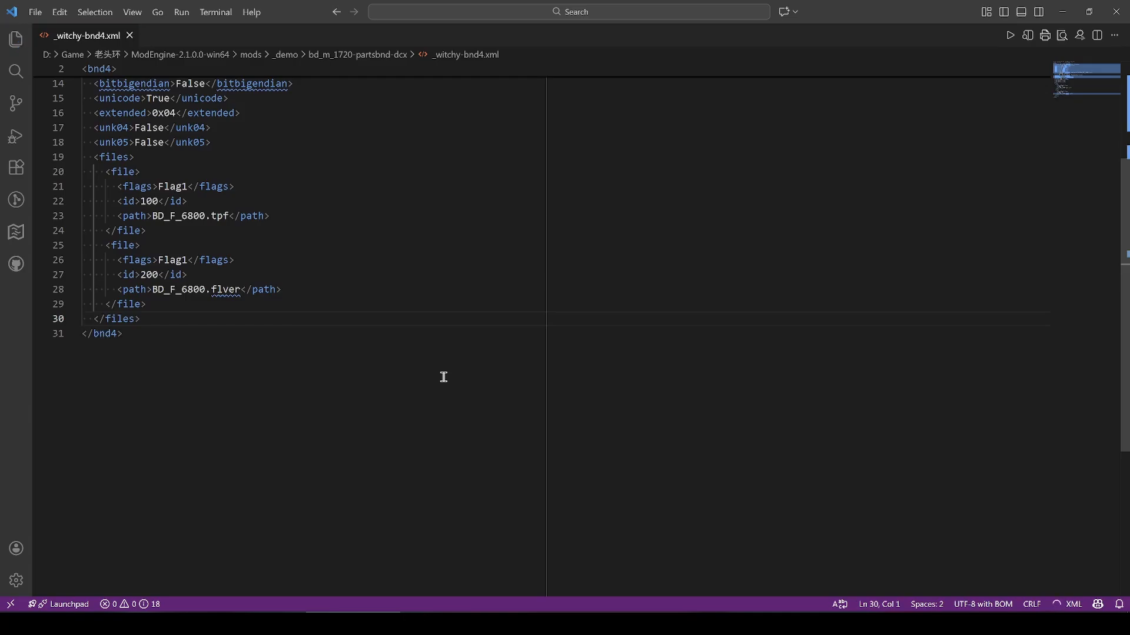
left_click(1062, 12)
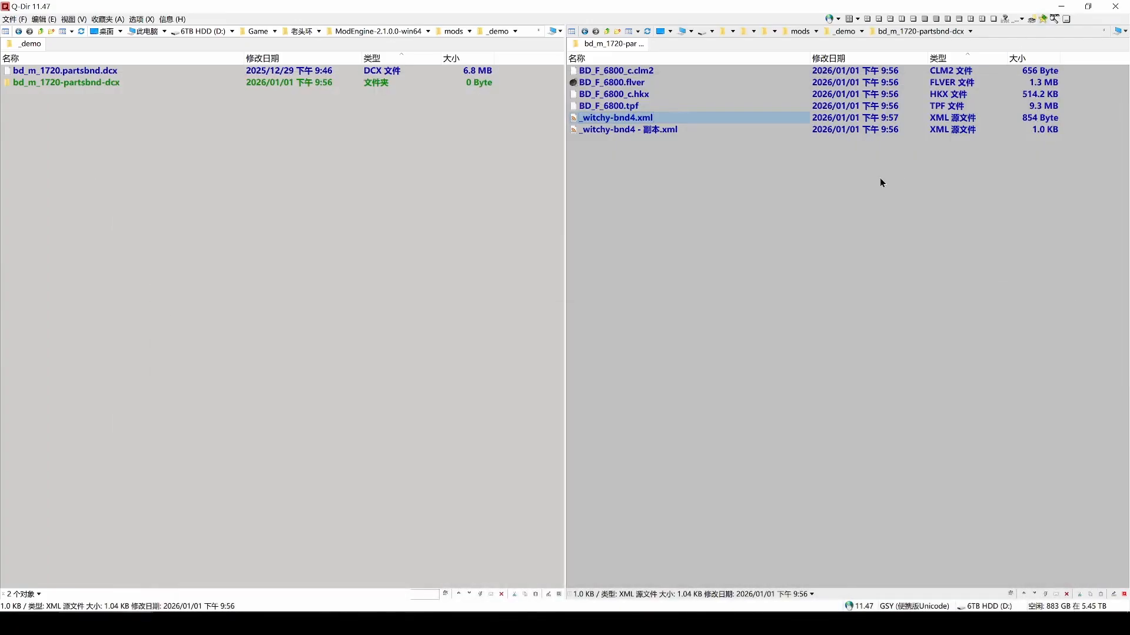
- Open the BD_F_6800.flver model from the unpacked bd_m_1720 folder in FLVER Editor
left_click(645, 75)
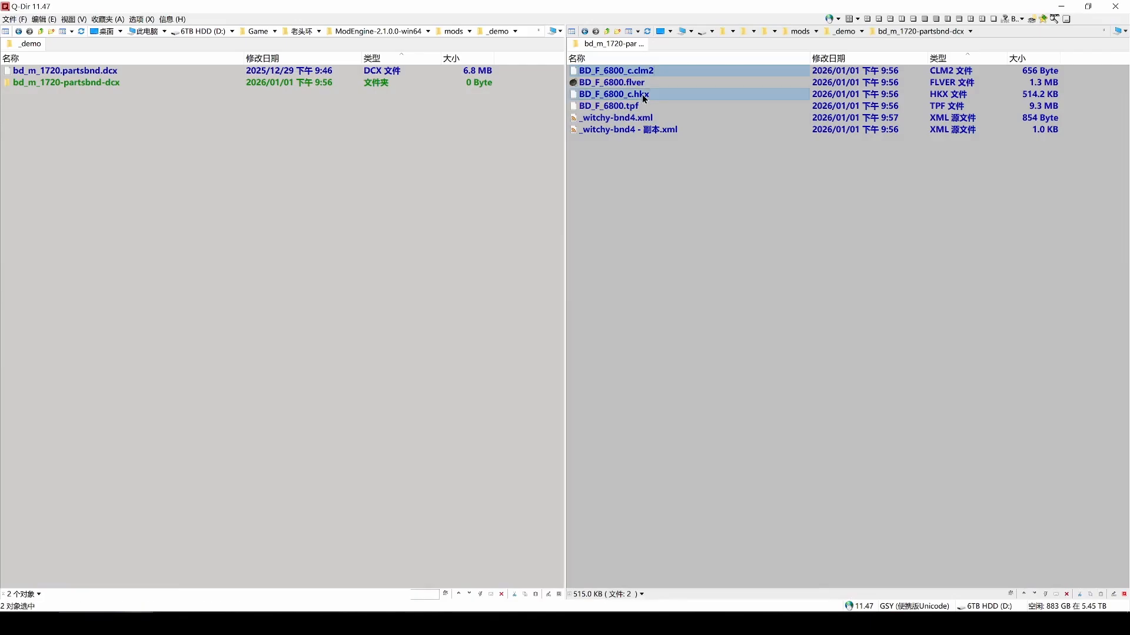
left_click(632, 87)
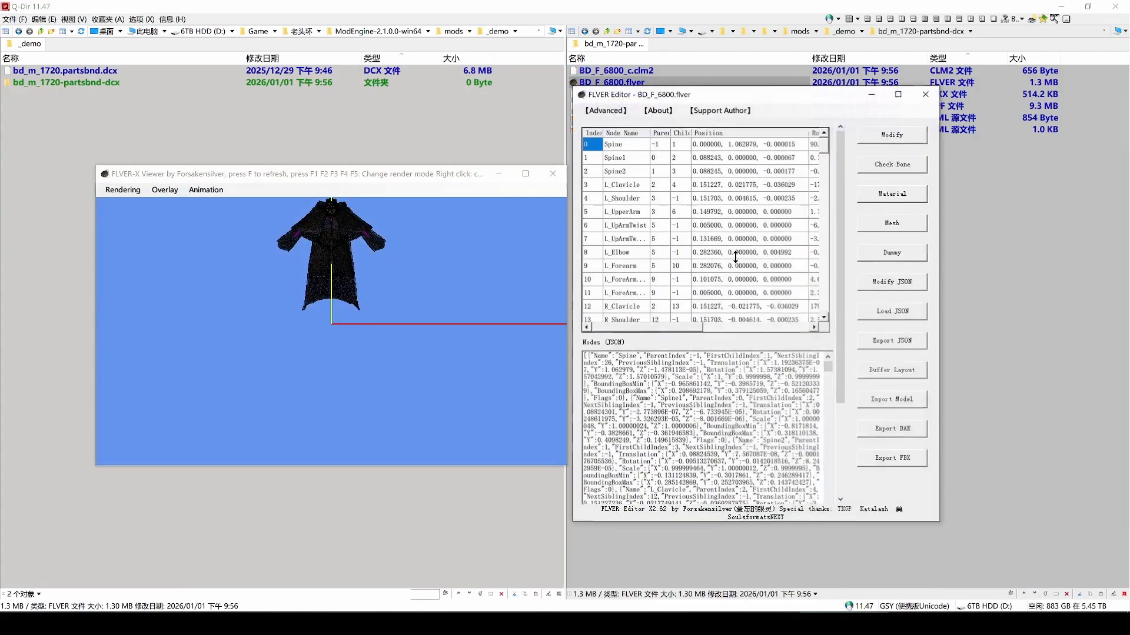
- Dock the FLVER-X Viewer to the left half of the screen and open the mesh list of BD_F_6800.flver
left_click_drag(407, 177, 17, 321)
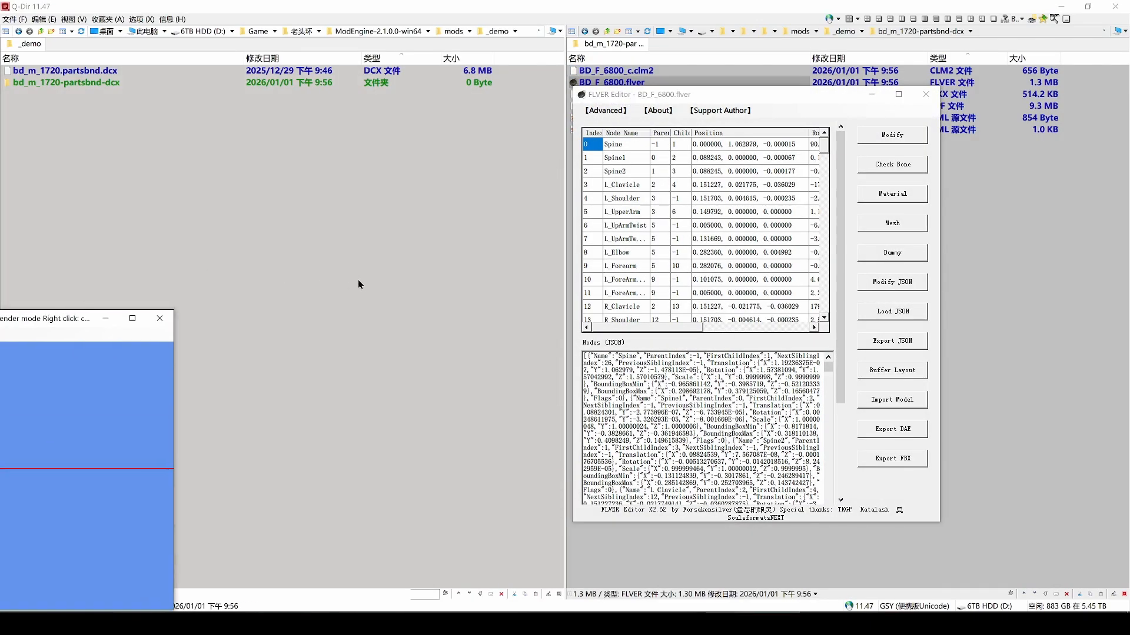
key("super+Left")
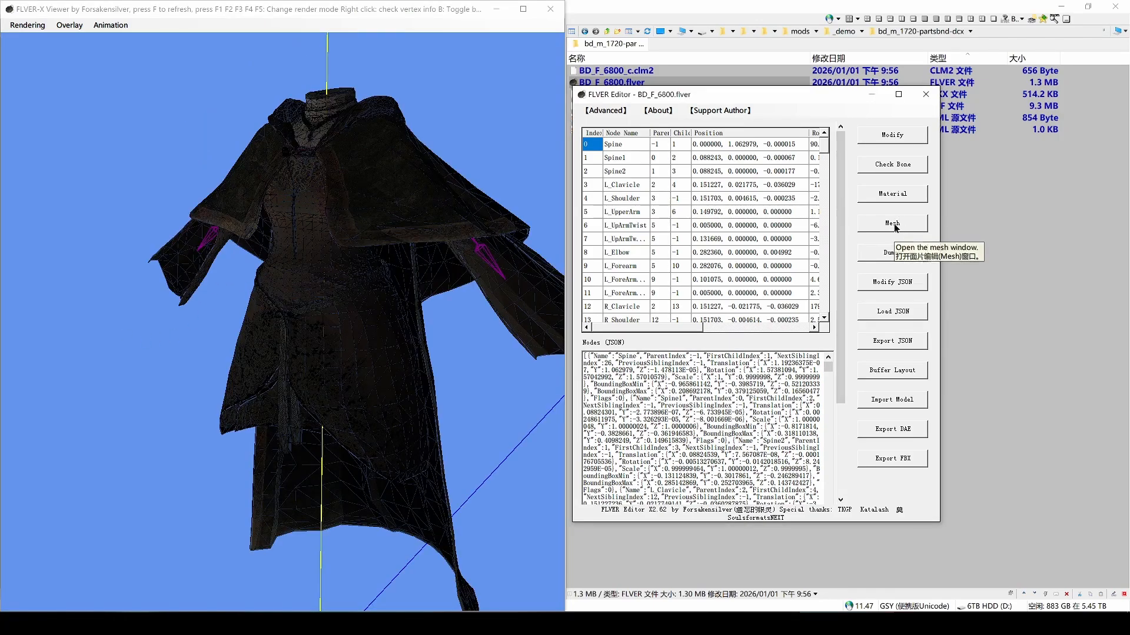
left_click(895, 228)
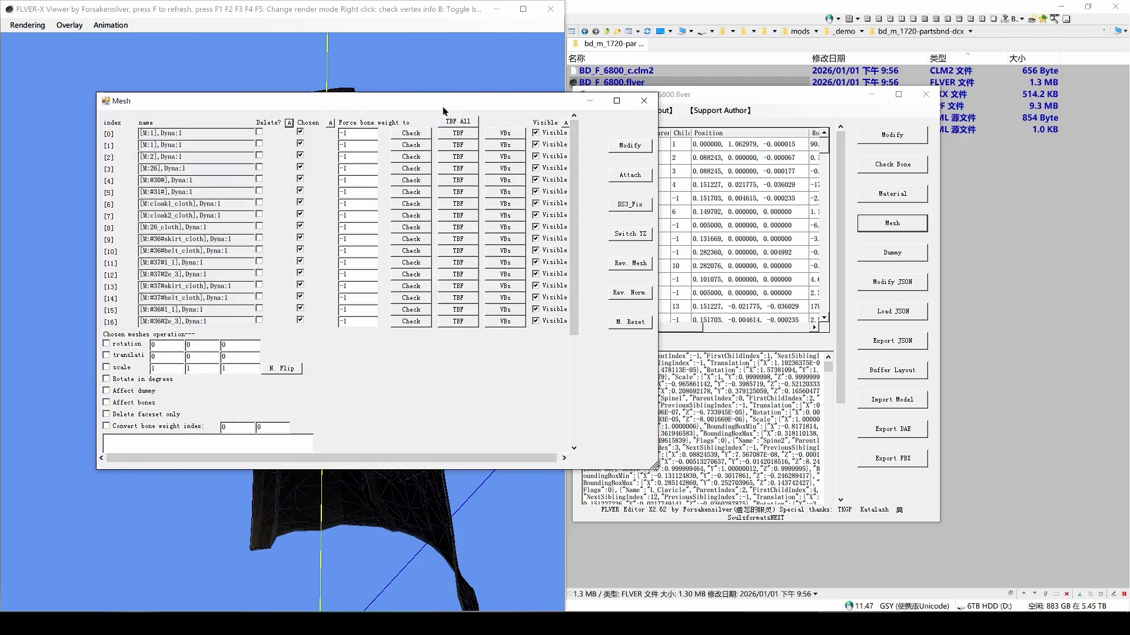
left_click_drag(444, 106, 640, 101)
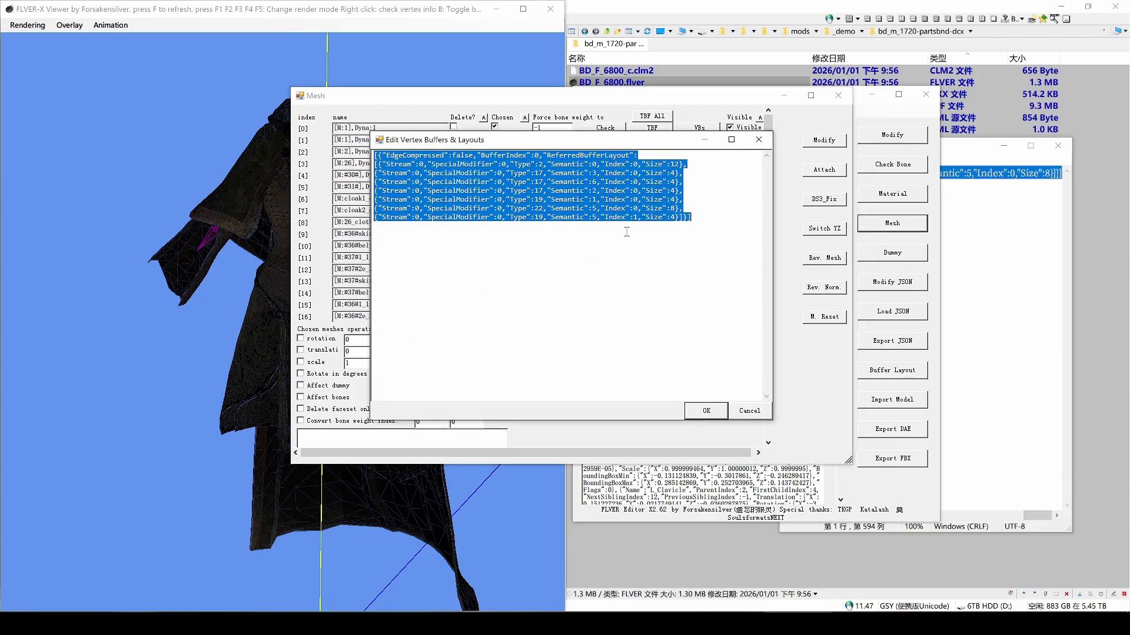
- Replace the vertex buffer layouts of the first non-cloth meshes, up to index 3, with the copied "VBs none cloth" layout
key("ctrl+v")
left_click(708, 411)
left_click(697, 152)
type("[{\"EdgeCompressed\":false,\"BufferIndex\":0,\"ReferredBufferLayout\":[{\"Stream\":0,\"SpecialModifier\":0,\"Type\":2,\"Semantic\":0,\"Index\":0,\"Size\":12},{\"Stream\":0,\"SpecialModifier\":0,\"Type\":17,\"Semantic\":3,\"Index\":0,\"Size\":4},{\"Stream\":0,\"SpecialModifier\":0,\"Type\":17,\"Semantic\":6,\"Index\":0,\"Size\":4},{\"Stream\":0,\"SpecialModifier\":0,\"Type\":17,\"Semantic\":2,\"Index\":0,\"Size\":4},{\"Stream\":0,\"SpecialModifier\":0,\"Type\":19,\"Semantic\":1,\"Index\":0,\"Size\":4},{\"Stream\":0,\"SpecialModifier\":0,\"Type\":22,\"Semantic\":5,\"Index\":0,\"Size\":8},{\"Stream\":0,\"SpecialModifier\":0,\"Type\":19,\"Semantic\":5,\"Index\":1,\"Size\":4}]}]")
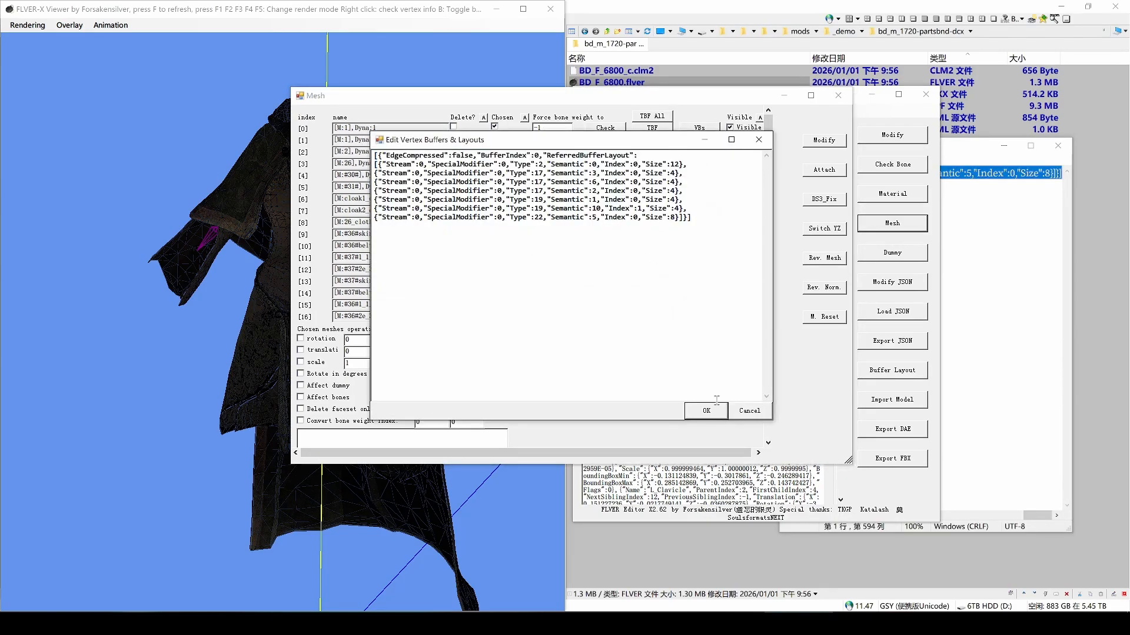
left_click(708, 411)
left_click(700, 167)
key("ctrl+v")
left_click(708, 411)
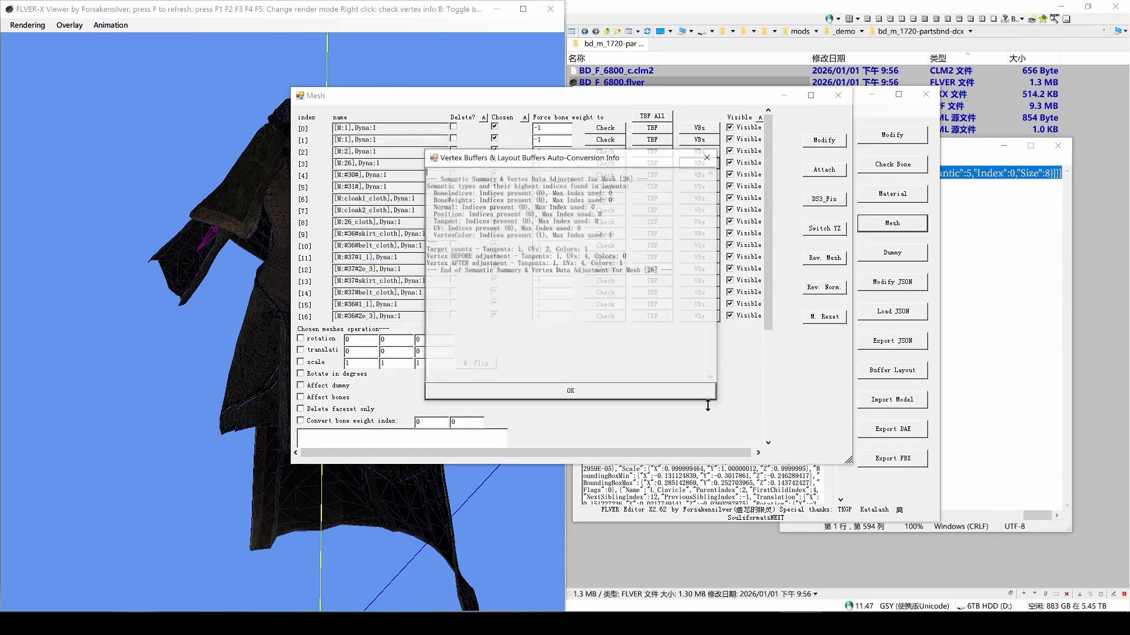
left_click(703, 391)
- Apply the "VBs none cloth" vertex buffer layout to the non-cloth meshes #30# (index 4) and #37#2e_3 (index 12)
left_click(696, 175)
key("ctrl+v")
left_click(708, 410)
left_click(703, 392)
left_click(697, 268)
key("ctrl+v")
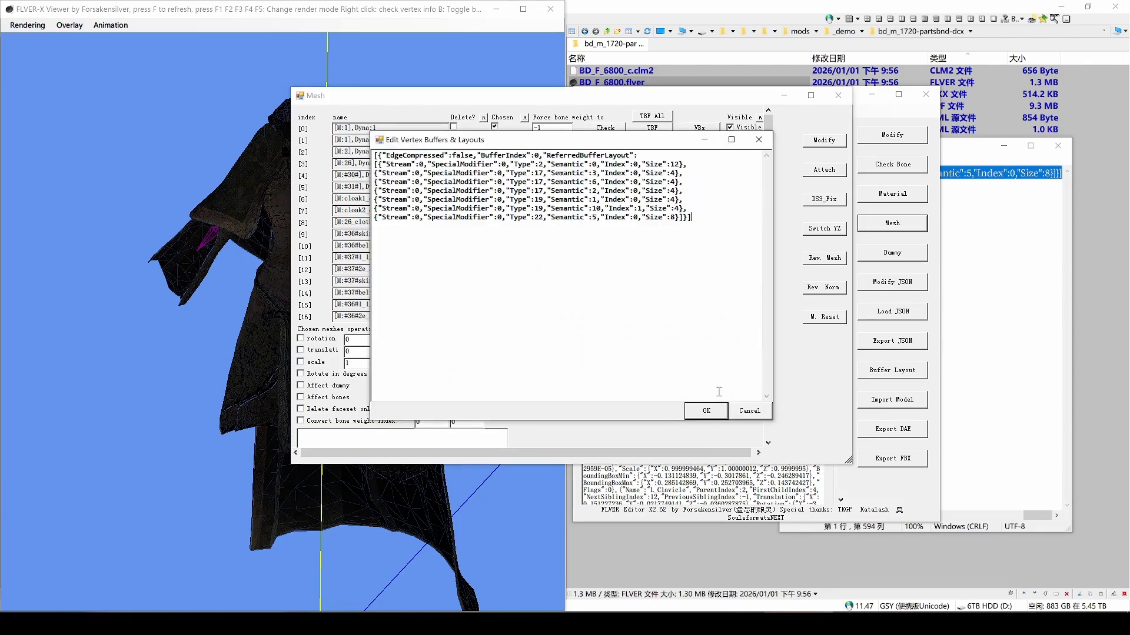
left_click(708, 411)
left_click(703, 392)
- Apply the "VBs none cloth" vertex buffer layout to meshes #36#1_1 and #36#2e_3, and close the layout text file
left_click(695, 305)
key("ctrl+v")
left_click(706, 410)
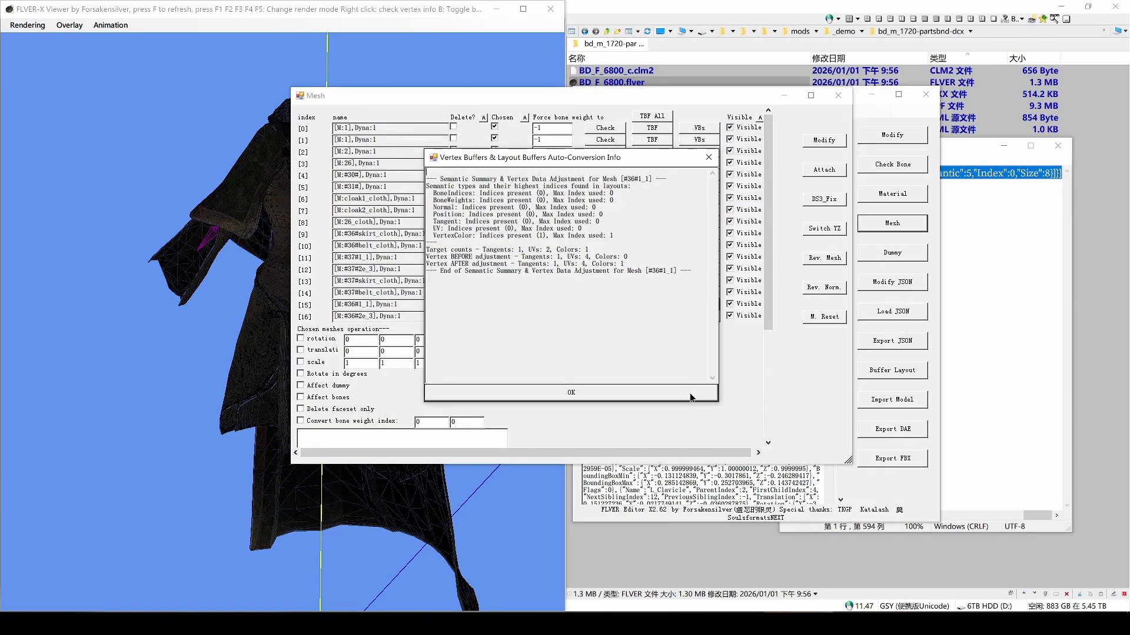
left_click(692, 395)
left_click(696, 317)
key("ctrl+v")
left_click(705, 409)
left_click(676, 399)
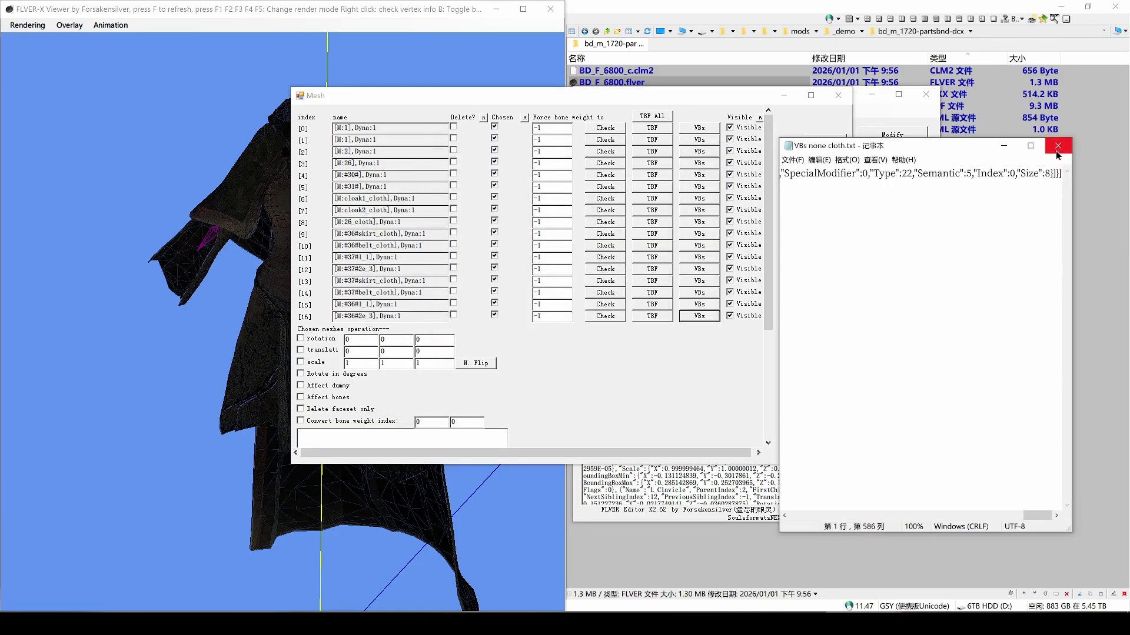
left_click(1057, 147)
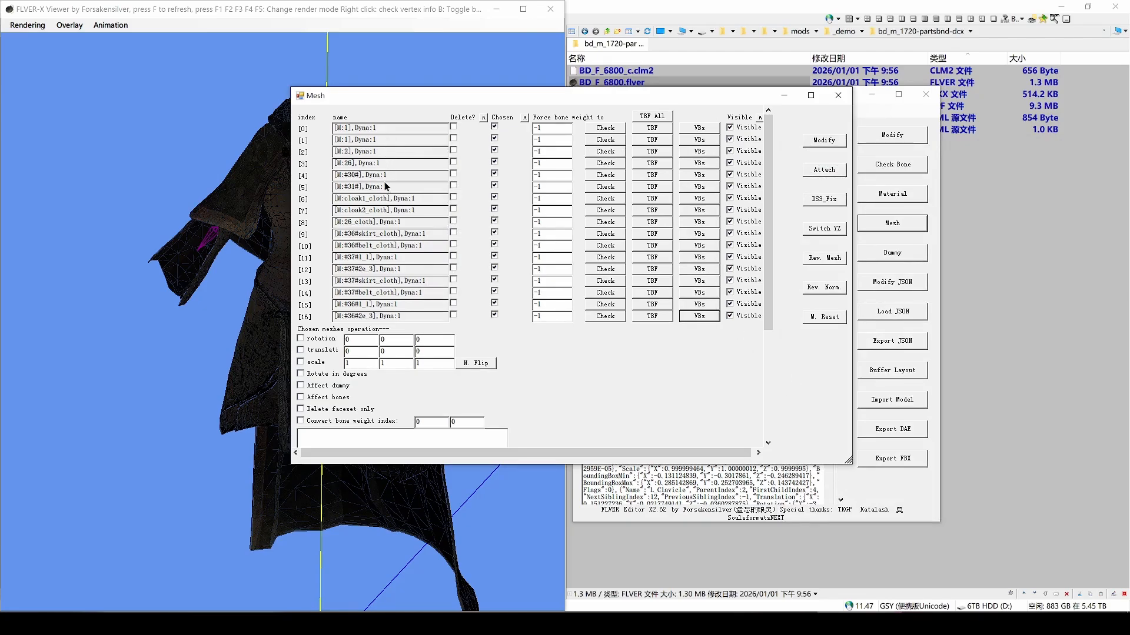
- Replace the vertex buffer layouts of the cloak1_cloth and cloak2_cloth meshes with the copied three-buffer cloth layout
left_click(708, 206)
left_click(409, 104)
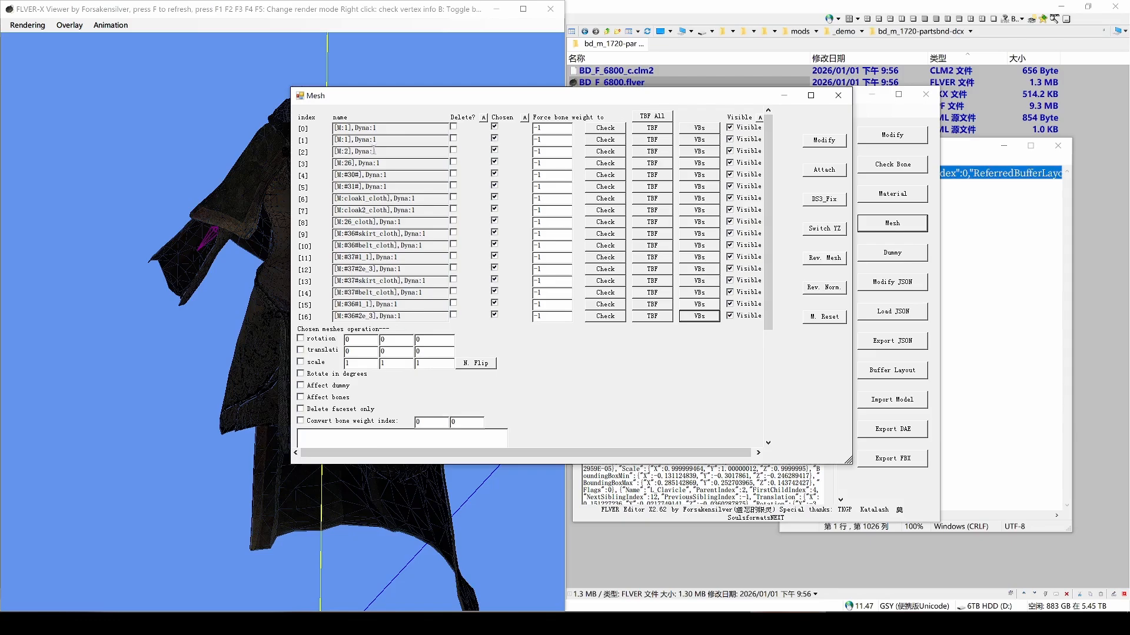
left_click(693, 201)
type("[{\"EdgeCompressed\":false,\"BufferIndex\":0,\"ReferredBufferLayout\":[{\"Stream\":0,\"SpecialModifier\":0,\"Type\":2,\"Semantic\":0,\"Index\":0,\"Size\":12},{\"Stream\":0,\"SpecialModifier\":0,\"Type\":17,\"Semantic\":3,\"Index\":0,\"Size\":4},{\"Stream\":0,\"SpecialModifier\":0,\"Type\":17,\"Semantic\":6,\"Index\":0,\"Size\":4}]},{\"EdgeCompressed\":false,\"BufferIndex\":1,\"ReferredBufferLayout\":[{\"Stream\":1,\"SpecialModifier\":0,\"Type\":17,\"Semantic\":7,\"Index\":0,\"Size\":4},{\"Stream\":1,\"SpecialModifier\":0,\"Type\":17,\"Semantic\":2,\"Index\":0,\"Size\":4},{\"Stream\":1,\"SpecialModifier\":0,\"Type\":19,\"Semantic\":1,\"Index\":0,\"Size\":4},{\"Stream\":1,\"SpecialModifier\":0,\"Type\":19,\"Semantic\":10,\"Index\":1,\"Size\":4},{\"Stream\":1,\"SpecialModifier\":0,\"Type\":22,\"Semantic\":5,\"Index\":0,\"Size\":8}]},{\"EdgeCompressed\":false,\"BufferIndex\":2,\"ReferredBufferLayout\":[{\"Stream\":2,\"SpecialModifier\":0,\"Type\":2,\"Semantic\":0,\"Index\":1,\"Size\":12},{\"Stream\":2,\"SpecialModifier\":0,\"Type\":17,\"Semantic\":3,\"Index\":1,\"Size\":4},{\"Stream\":2,\"SpecialModifier\":0,\"Type\":17,\"Semantic\":6,\"Index\":1,\"Size\":4}]}]")
left_click(706, 411)
left_click(668, 393)
left_click(699, 211)
type("[{\"EdgeCompressed\":false,\"BufferIndex\":0,\"ReferredBufferLayout\":[{\"Stream\":0,\"SpecialModifier\":0,\"Type\":2,\"Semantic\":0,\"Index\":0,\"Size\":12},{\"Stream\":0,\"SpecialModifier\":0,\"Type\":17,\"Semantic\":3,\"Index\":0,\"Size\":4},{\"Stream\":0,\"SpecialModifier\":0,\"Type\":17,\"Semantic\":6,\"Index\":0,\"Size\":4}]},{\"EdgeCompressed\":false,\"BufferIndex\":1,\"ReferredBufferLayout\":[{\"Stream\":1,\"SpecialModifier\":0,\"Type\":17,\"Semantic\":7,\"Index\":0,\"Size\":4},{\"Stream\":1,\"SpecialModifier\":0,\"Type\":17,\"Semantic\":2,\"Index\":0,\"Size\":4},{\"Stream\":1,\"SpecialModifier\":0,\"Type\":19,\"Semantic\":1,\"Index\":0,\"Size\":4},{\"Stream\":1,\"SpecialModifier\":0,\"Type\":19,\"Semantic\":10,\"Index\":1,\"Size\":4},{\"Stream\":1,\"SpecialModifier\":0,\"Type\":22,\"Semantic\":5,\"Index\":0,\"Size\":8}]},{\"EdgeCompressed\":false,\"BufferIndex\":2,\"ReferredBufferLayout\":[{\"Stream\":2,\"SpecialModifier\":0,\"Type\":2,\"Semantic\":0,\"Index\":1,\"Size\":12},{\"Stream\":2,\"SpecialModifier\":0,\"Type\":17,\"Semantic\":3,\"Index\":1,\"Size\":4},{\"Stream\":2,\"SpecialModifier\":0,\"Type\":17,\"Semantic\":6,\"Index\":1,\"Size\":4}]}]")
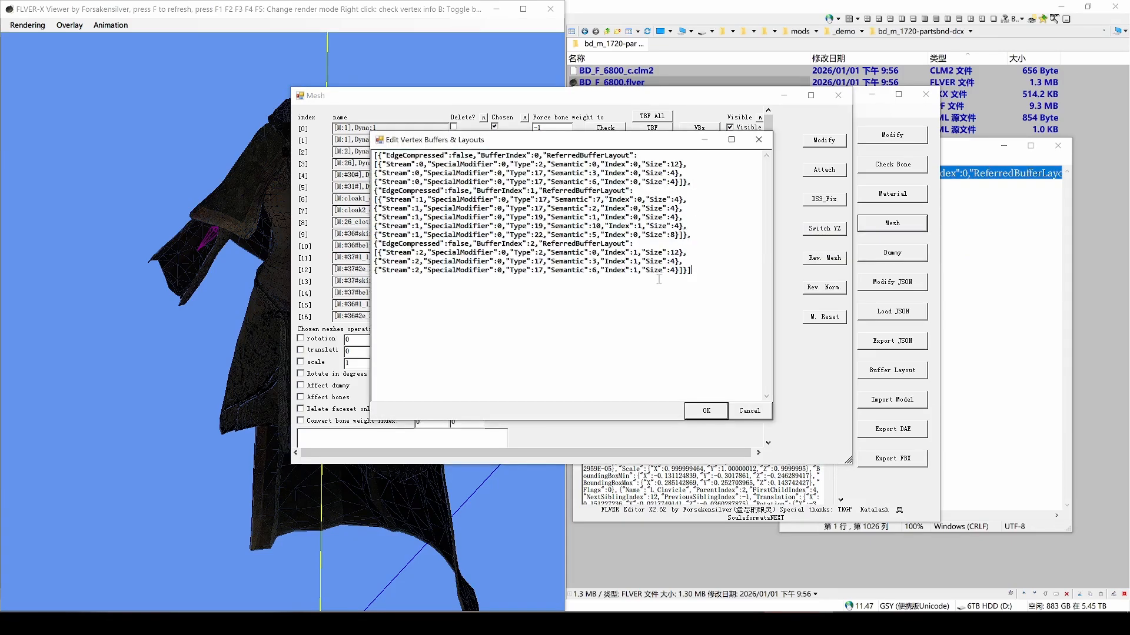
left_click(706, 410)
left_click(680, 389)
- Apply the three-buffer cloth layout to the 26_cloth and #36#skirt_cloth meshes
left_click(699, 222)
key("ctrl+v")
left_click(705, 411)
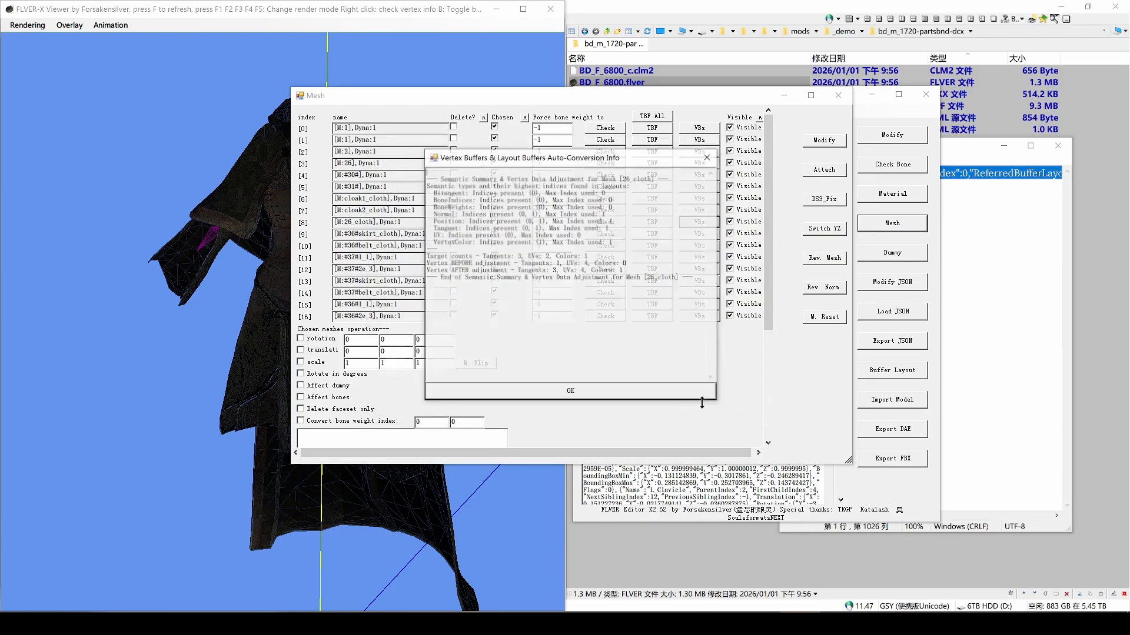
left_click(700, 392)
left_click(699, 233)
key("ctrl+v")
left_click(706, 410)
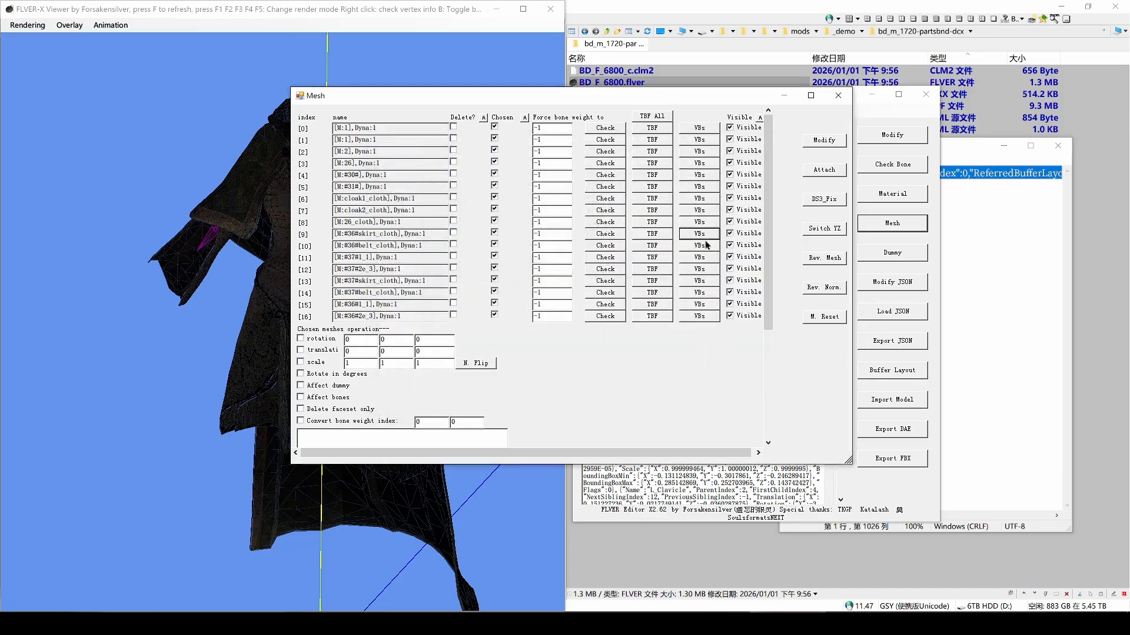
- Apply the three-buffer cloth layout to the #36#belt_cloth and #37#skirt_cloth meshes
left_click(704, 249)
key("ctrl+v")
left_click(706, 411)
left_click(699, 280)
key("ctrl+v")
left_click(706, 411)
left_click(700, 392)
- Apply the three-buffer cloth layout to the #37#belt_cloth mesh, then save the mesh changes to BD_F_6800.flver
left_click(699, 292)
type("[{\"EdgeCompressed\":false,\"BufferIndex\":0,\"ReferredBufferLayout\": [{\"Stream\":0,\"SpecialModifier\":0,\"Type\":2,\"Semantic\":0,\"Index\":0,\"Size\":12}, {\"Stream\":0,\"SpecialModifier\":0,\"Type\":17,\"Semantic\":3,\"Index\":0,\"Size\":4}, {\"Stream\":0,\"SpecialModifier\":0,\"Type\":17,\"Semantic\":6,\"Index\":0,\"Size\":4}]}, {\"EdgeCompressed\":false,\"BufferIndex\":1,\"ReferredBufferLayout\": [{\"Stream\":1,\"SpecialModifier\":0,\"Type\":17,\"Semantic\":7,\"Index\":0,\"Size\":4}, {\"Stream\":1,\"SpecialModifier\":0,\"Type\":17,\"Semantic\":2,\"Index\":0,\"Size\":4}, {\"Stream\":1,\"SpecialModifier\":0,\"Type\":19,\"Semantic\":1,\"Index\":0,\"Size\":4}, {\"Stream\":1,\"SpecialModifier\":0,\"Type\":19,\"Semantic\":10,\"Index\":1,\"Size\":4}, {\"Stream\":1,\"SpecialModifier\":0,\"Type\":22,\"Semantic\":5,\"Index\":0,\"Size\":8}]}, {\"EdgeCompressed\":false,\"BufferIndex\":2,\"ReferredBufferLayout\": [{\"Stream\":2,\"SpecialModifier\":0,\"Type\":2,\"Semantic\":0,\"Index\":1,\"Size\":12}, {\"Stream\":2,\"SpecialModifier\":0,\"Type\":17,\"Semantic\":3,\"Index\":1,\"Size\":4}, {\"Stream\":2,\"SpecialModifier\":0,\"Type\":17,\"Semantic\":6,\"Index\":1,\"Size\":4}]}]")
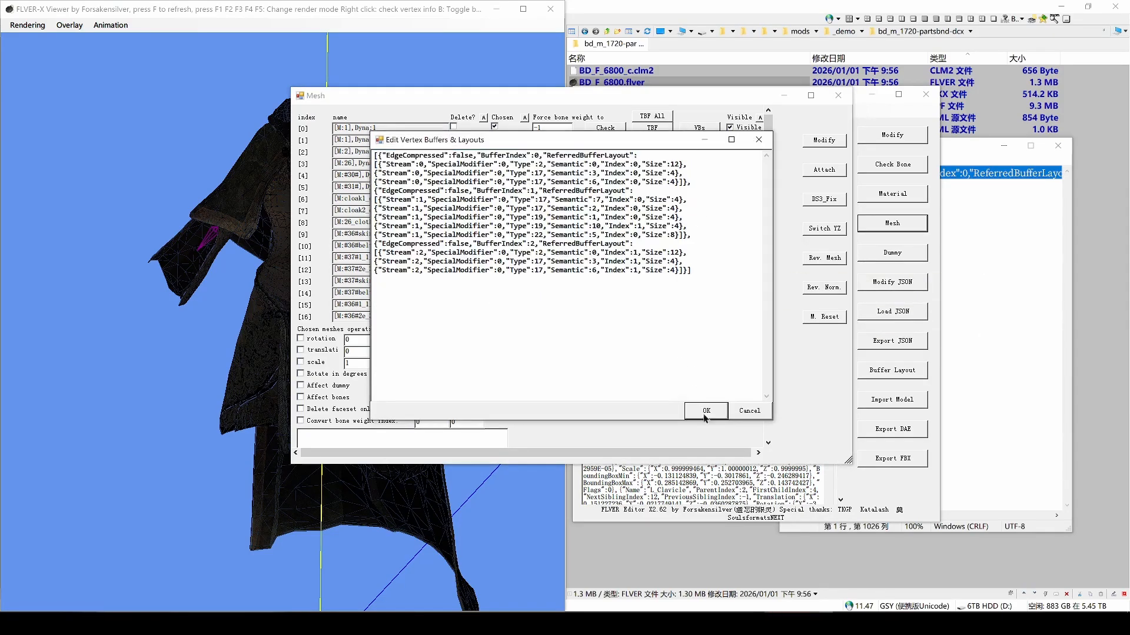
left_click(706, 412)
key("Return")
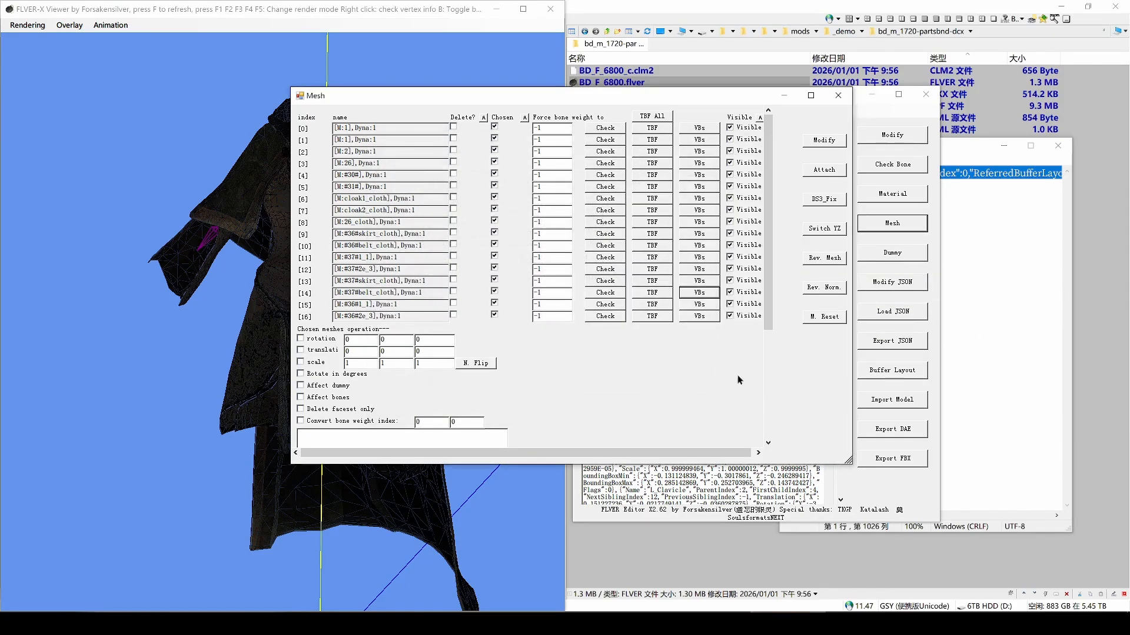
left_click(997, 279)
left_click(1056, 146)
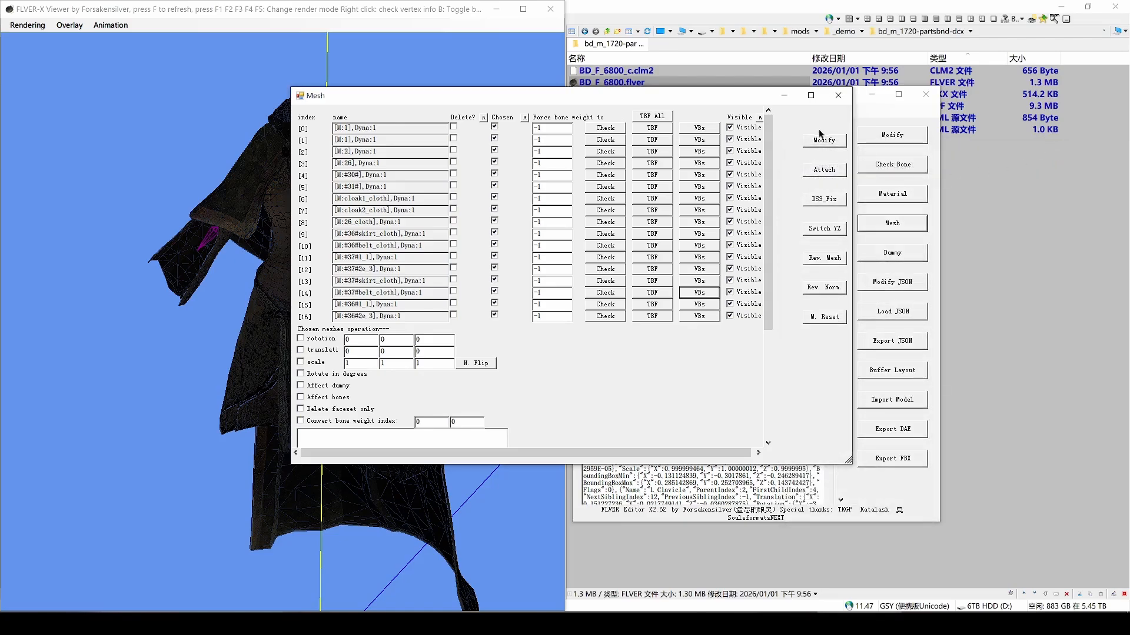
left_click(844, 99)
- Open the material list of BD_F_6800.flver and enlarge its window to see the MTD paths
left_click(890, 196)
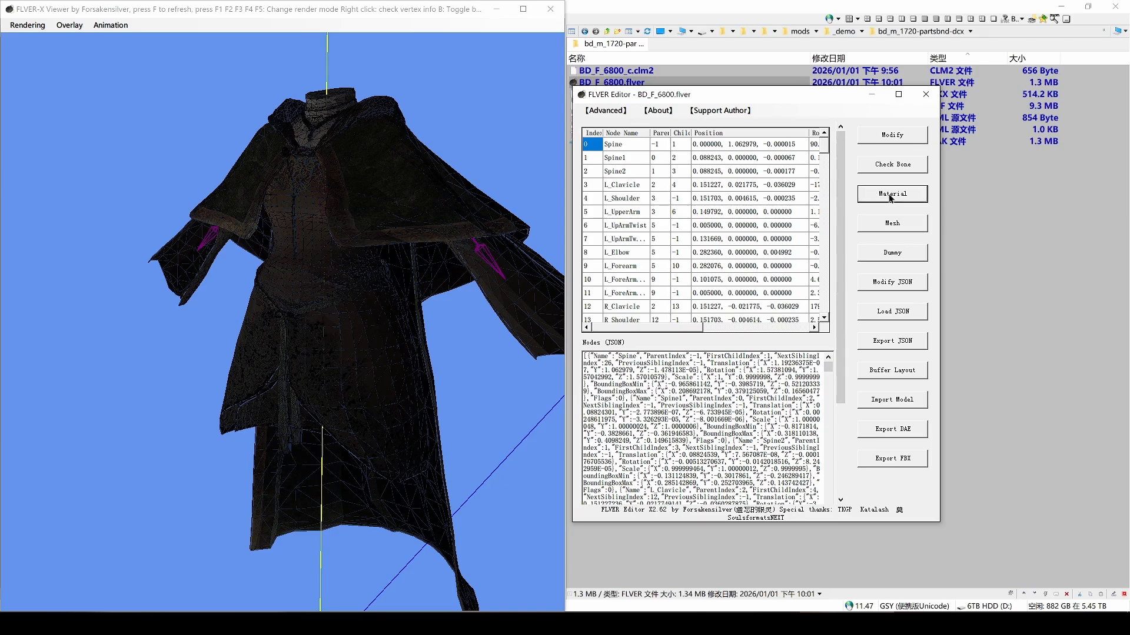
left_click_drag(381, 82, 636, 84)
left_click_drag(791, 411, 836, 481)
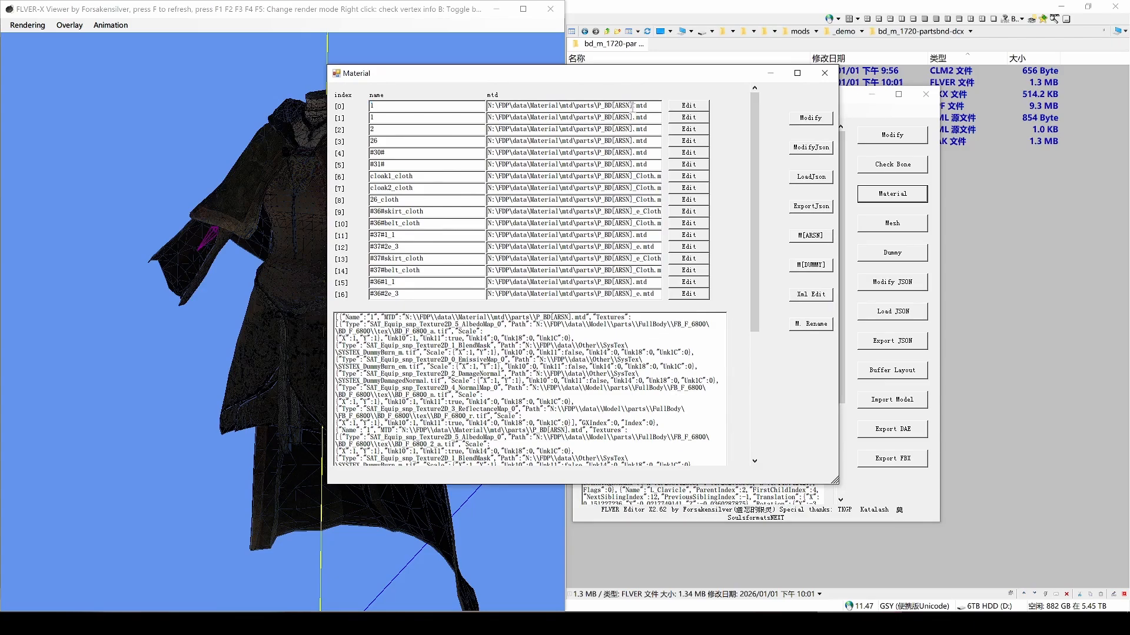
left_click_drag(632, 107, 477, 102)
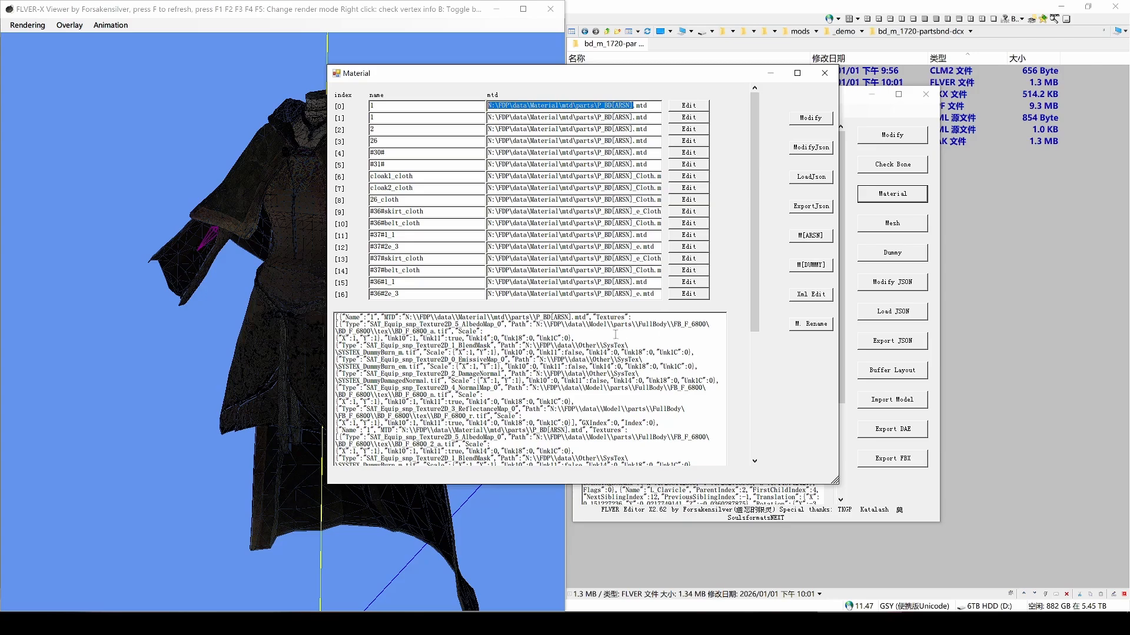
- Copy the entire material JSON into a new untitled file in VS Code
left_click_drag(614, 334, 614, 336)
key("ctrl+a")
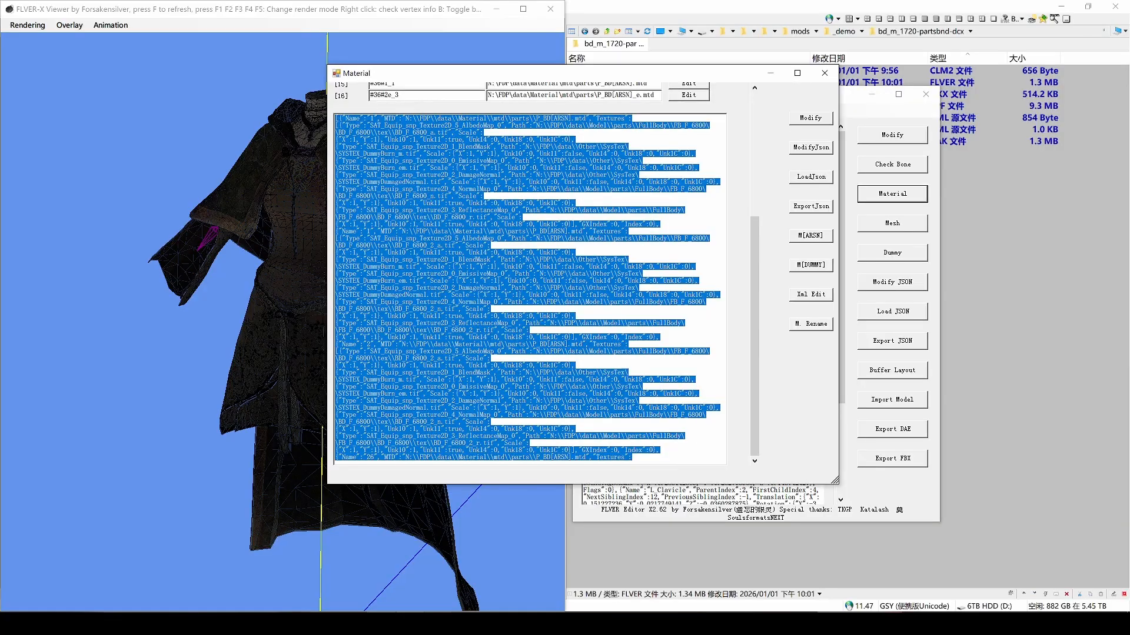
left_click(327, 624)
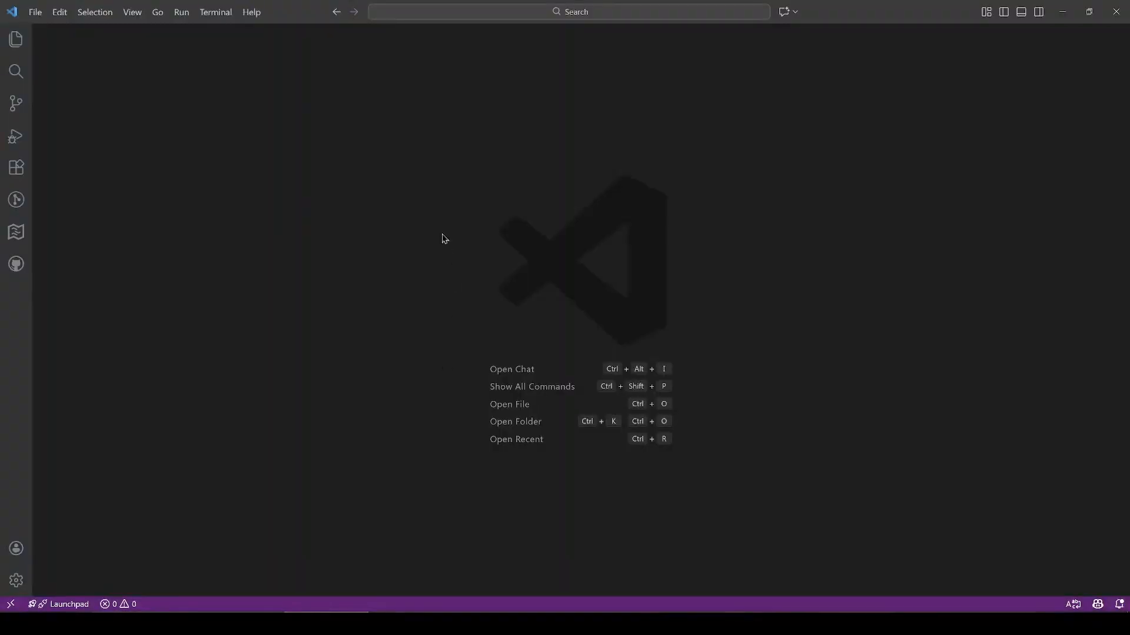
key("ctrl+n")
key("ctrl+v")
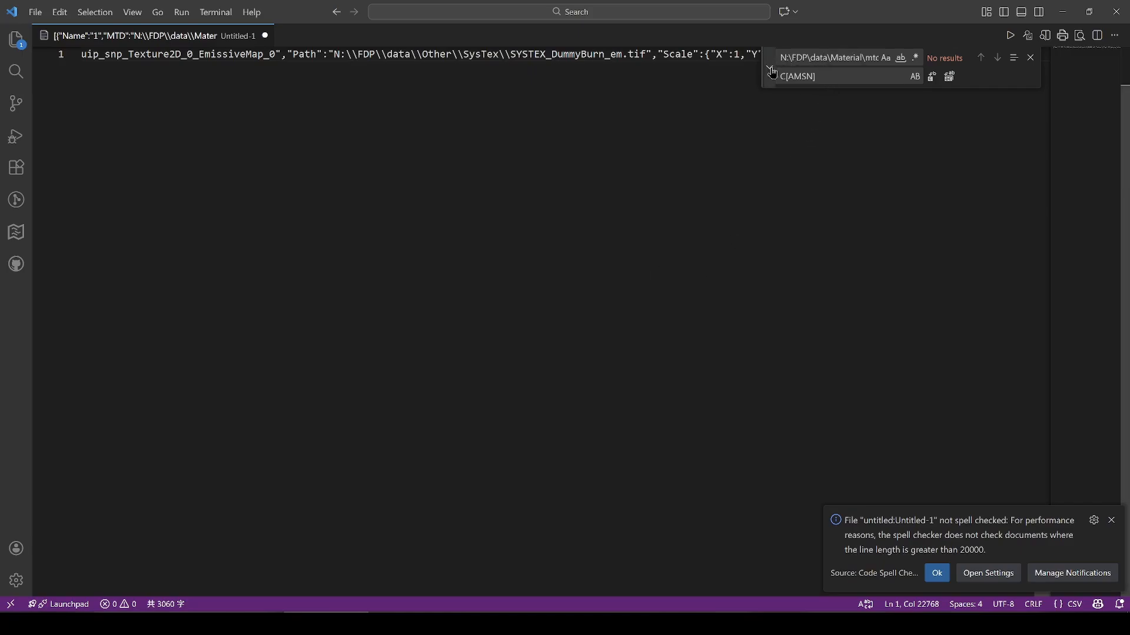
- Copy the path N:\FDP\data\Material\mtd\parts\P_BD[ARSN] from material 0 into a second new file in VS Code
key("alt+Tab")
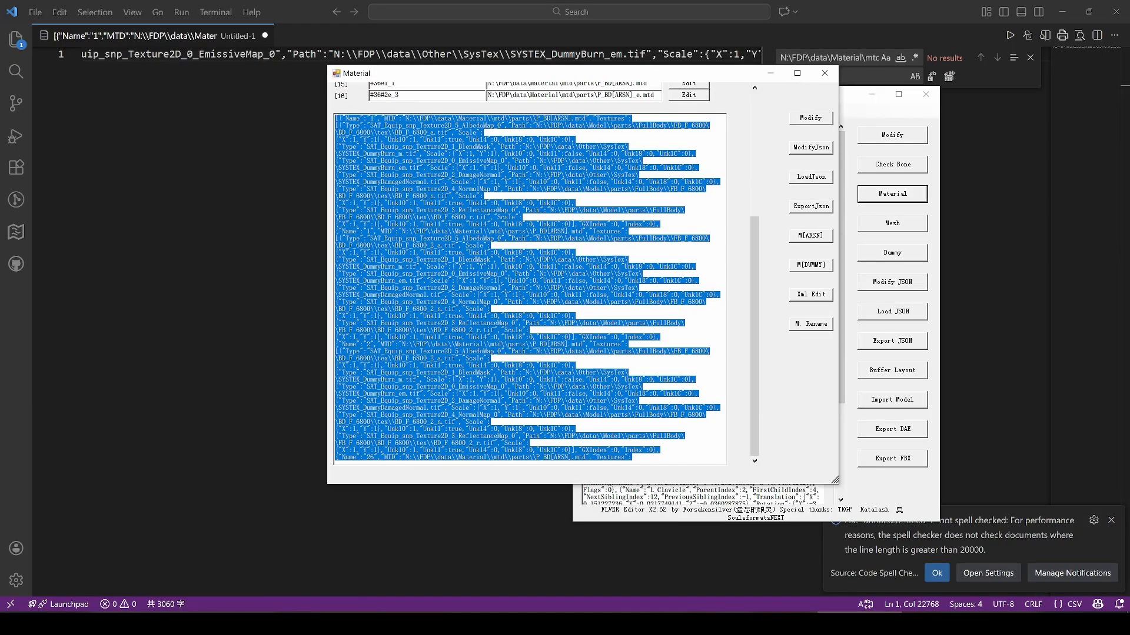
left_click_drag(757, 269, 755, 144)
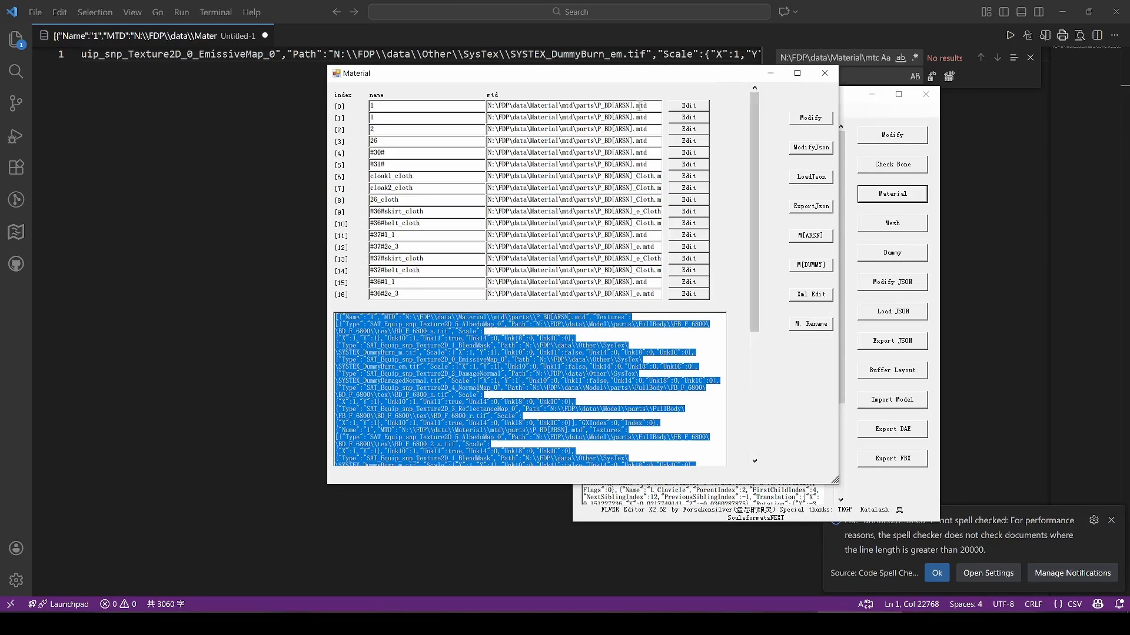
left_click_drag(632, 106, 470, 104)
key("ctrl+c")
left_click(275, 172)
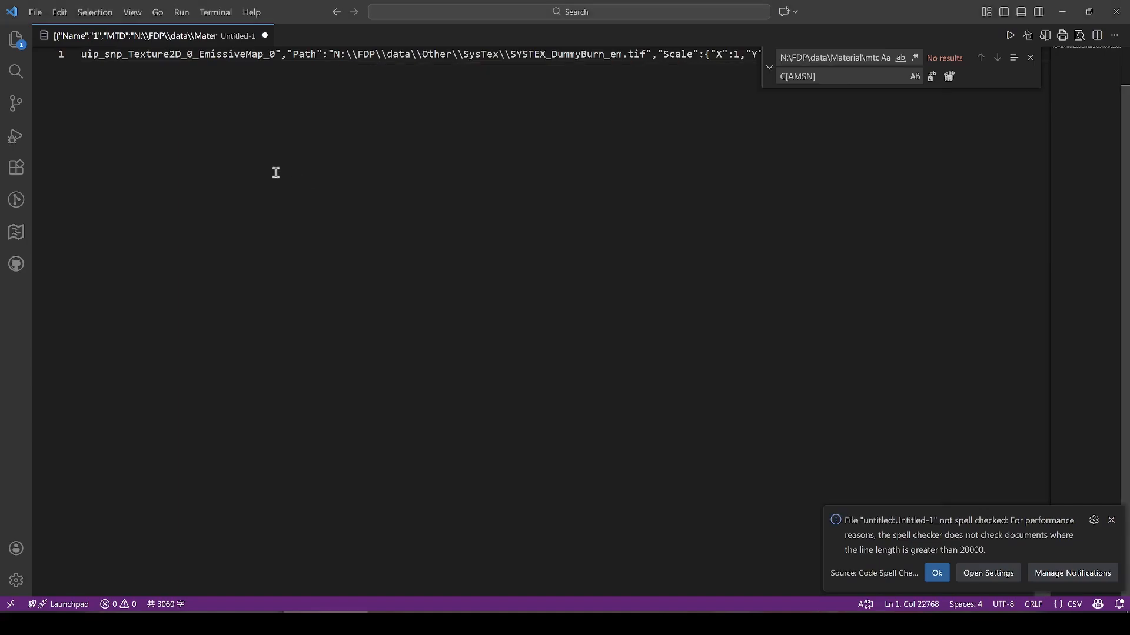
key("ctrl+n")
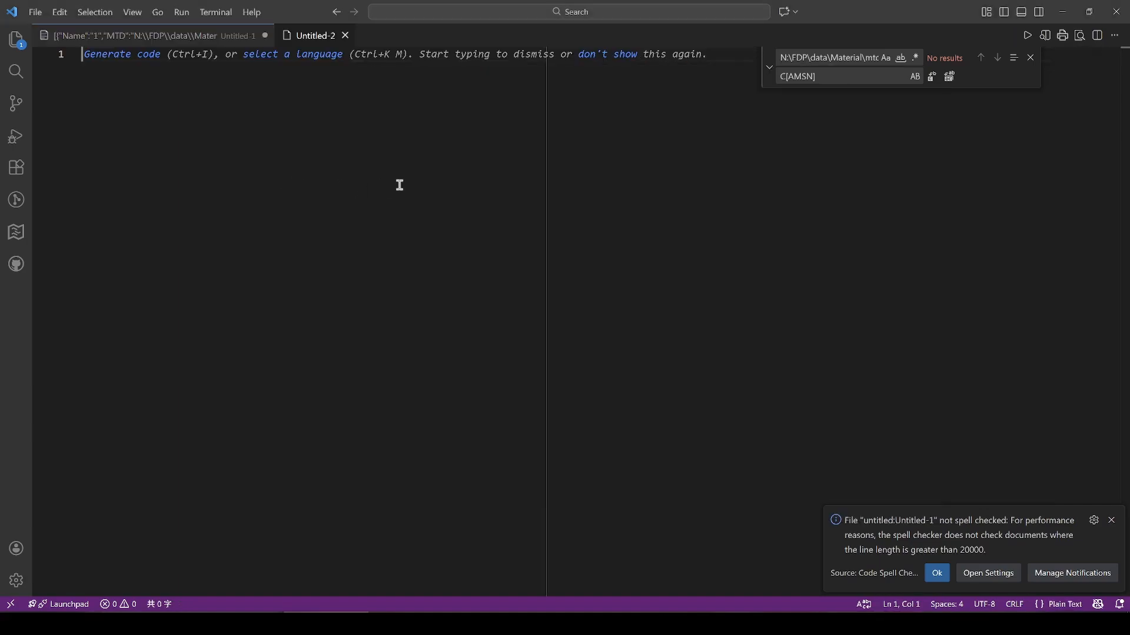
key("ctrl+v")
- Replace every \ with \\ in the MTD path and copy the escaped path
left_click(98, 53)
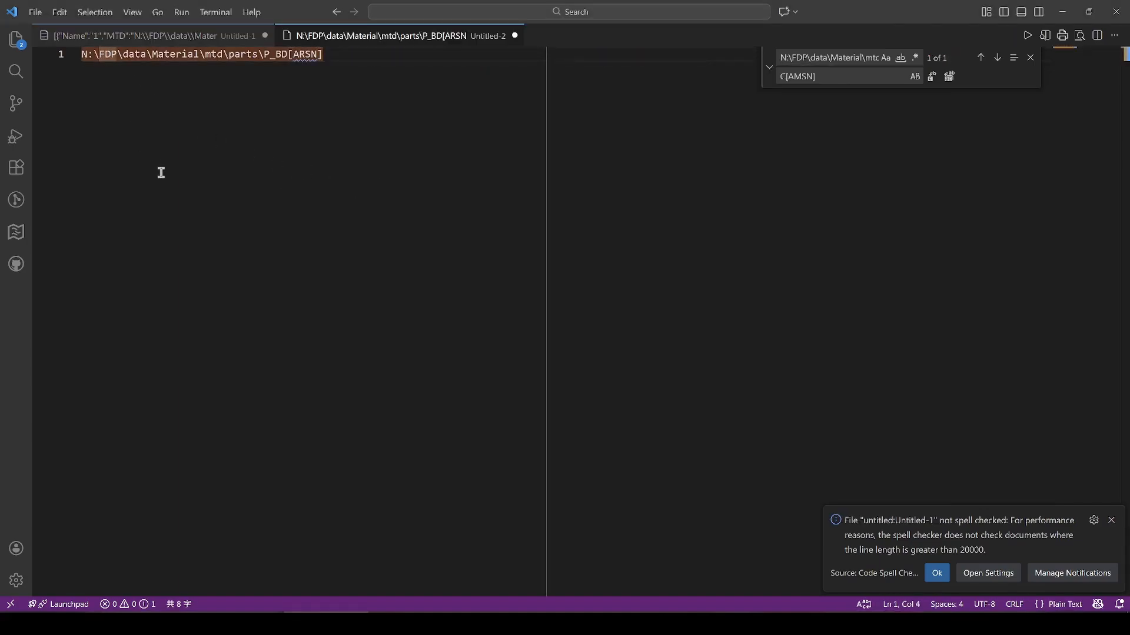
key("shift+Left")
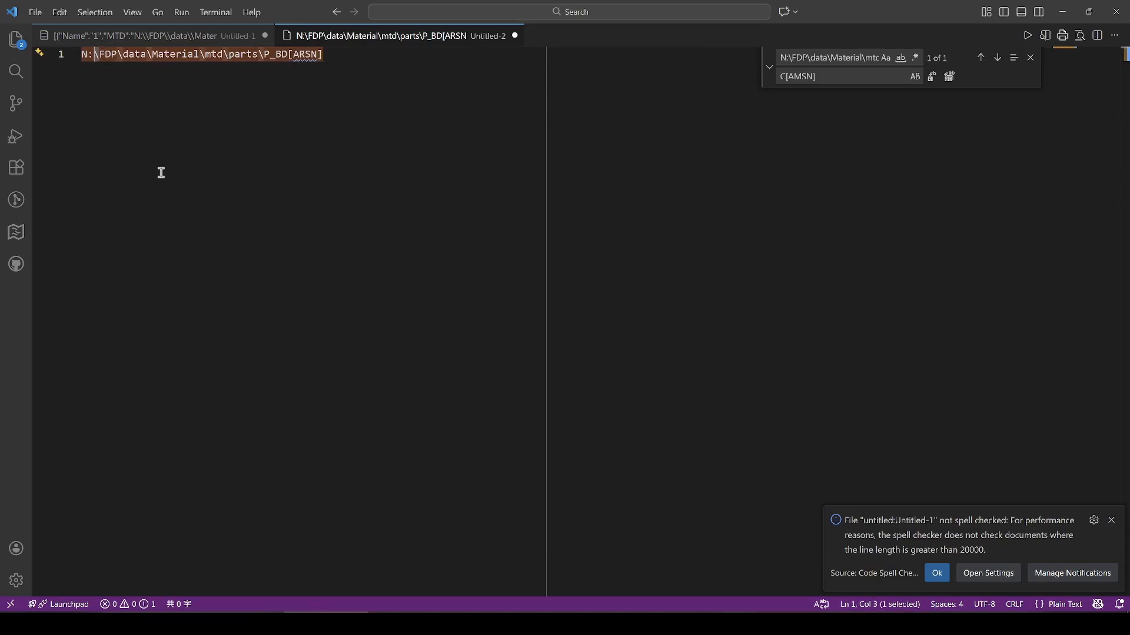
key("ctrl+h")
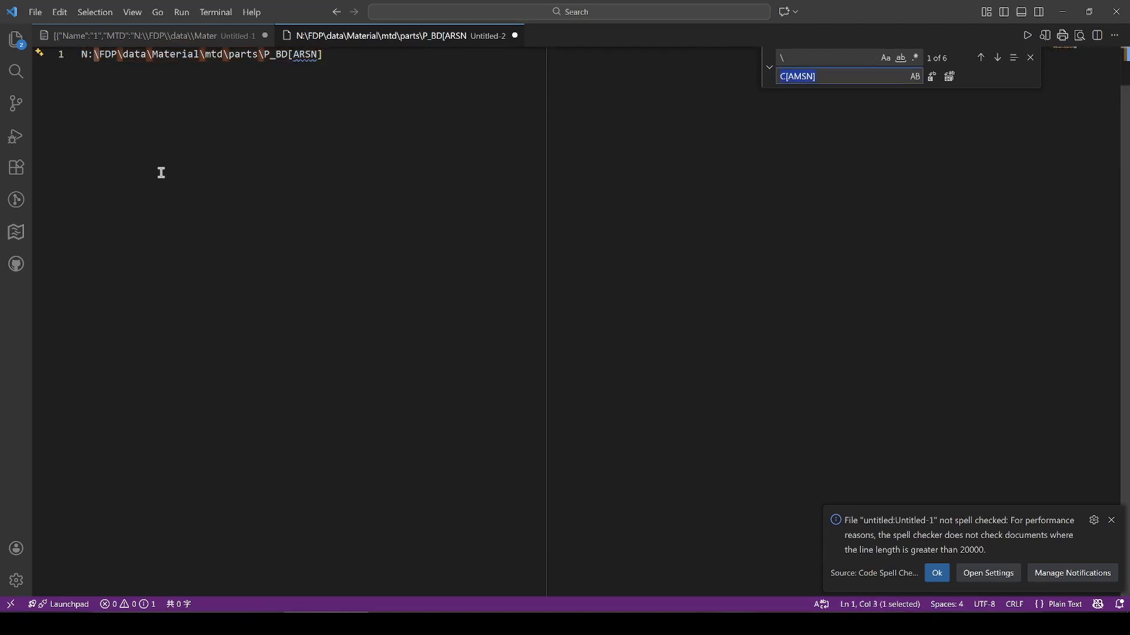
type("\\\\")
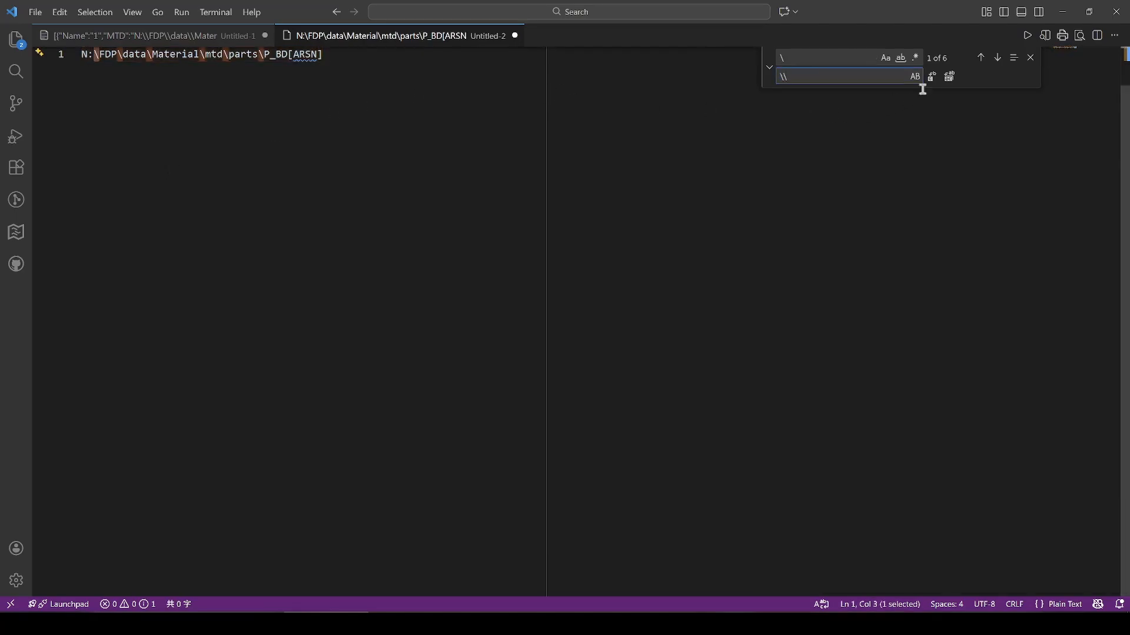
left_click(949, 76)
left_click(479, 118)
key("ctrl+a")
key("ctrl+c")
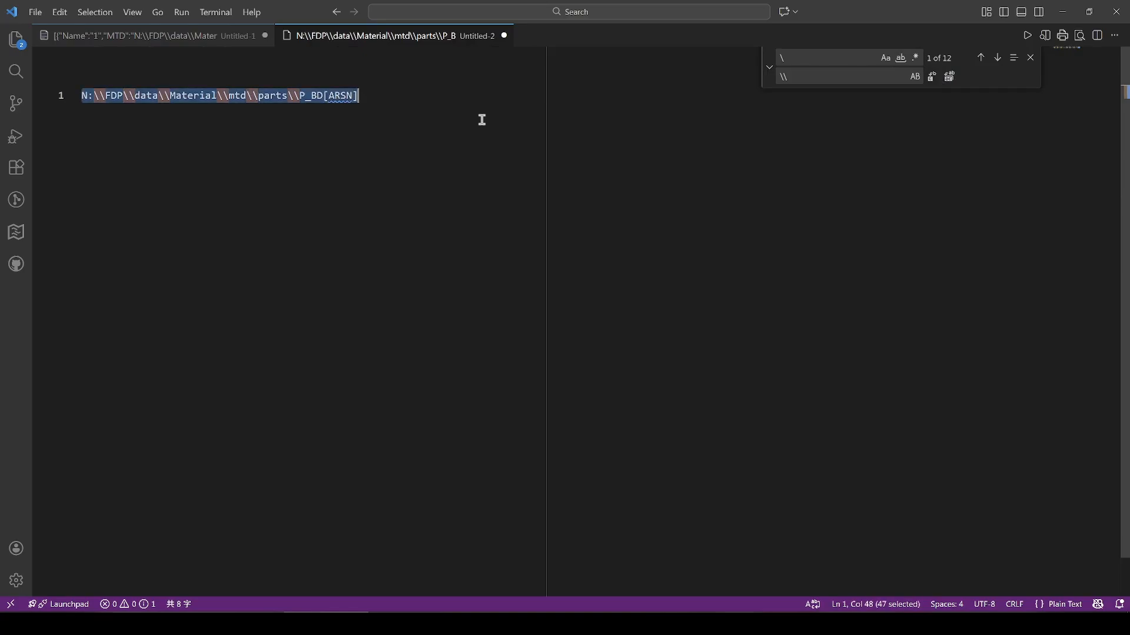
- Replace every N:\\FDP\\data\\Material\\mtd\\parts\\P_BD[ARSN] in the copied material JSON with C[AMSN]
left_click(215, 44)
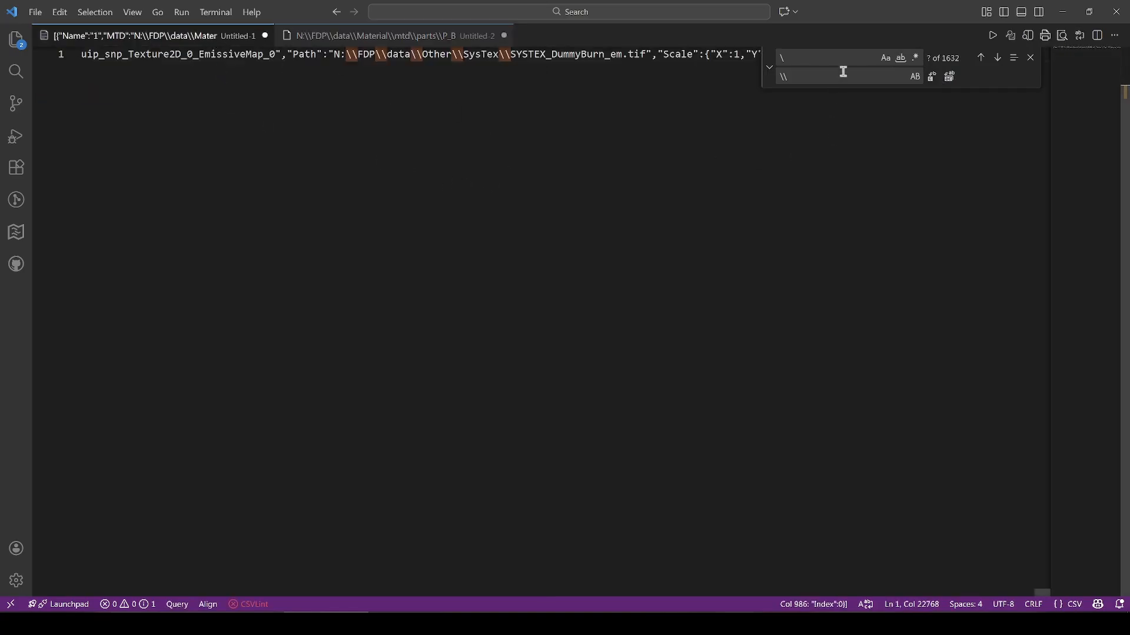
left_click(821, 57)
key("ctrl+a")
key("ctrl+v")
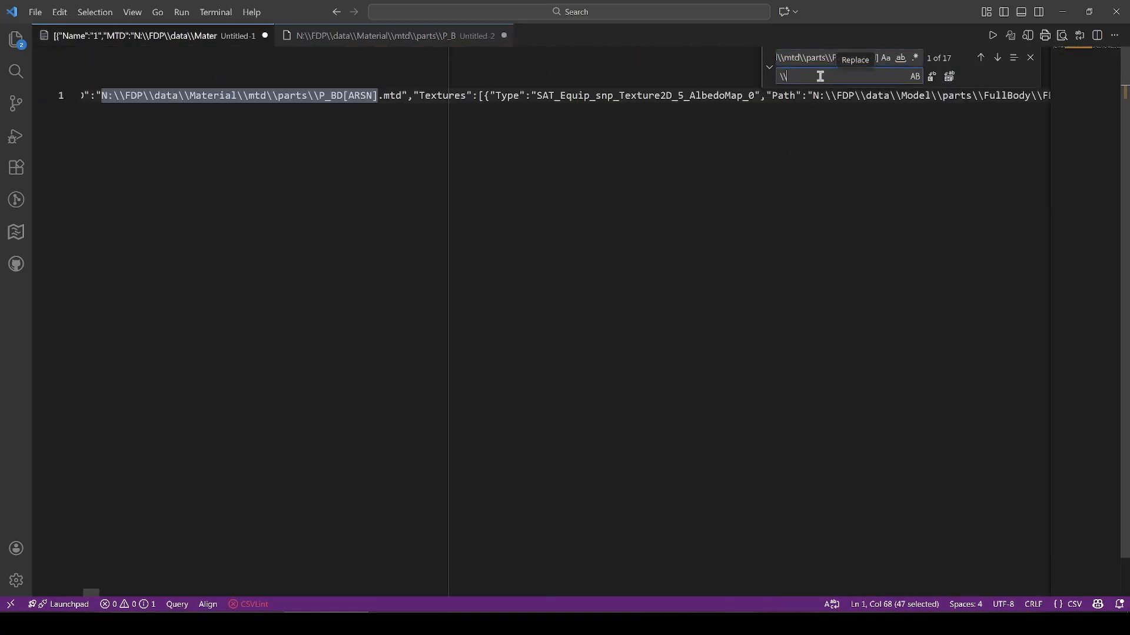
key("Caps_Lock")
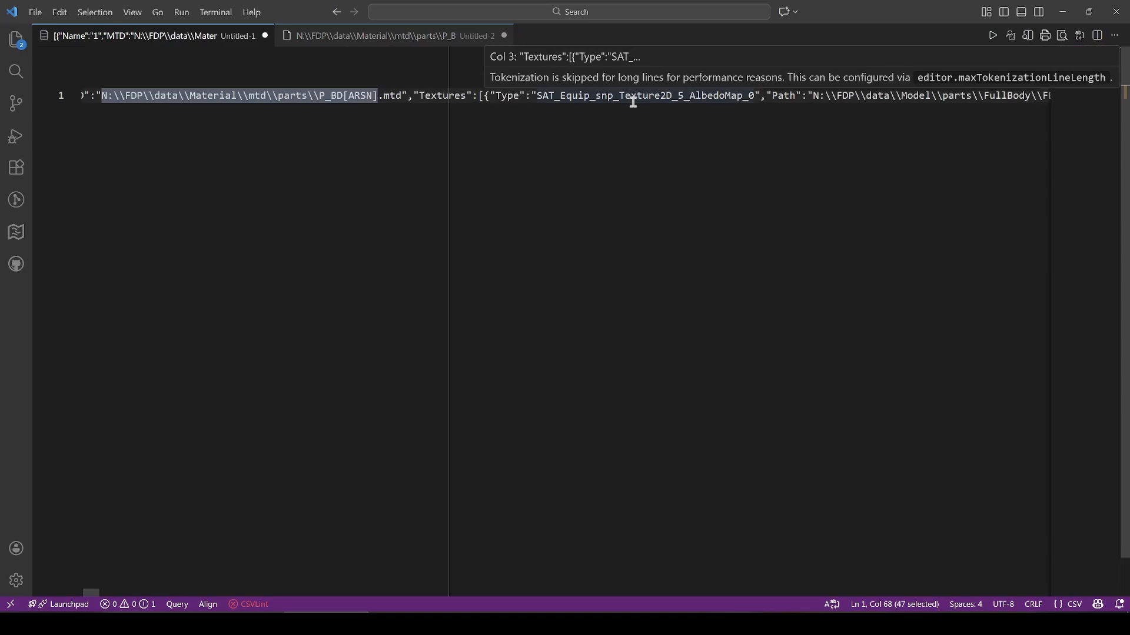
left_click(802, 80)
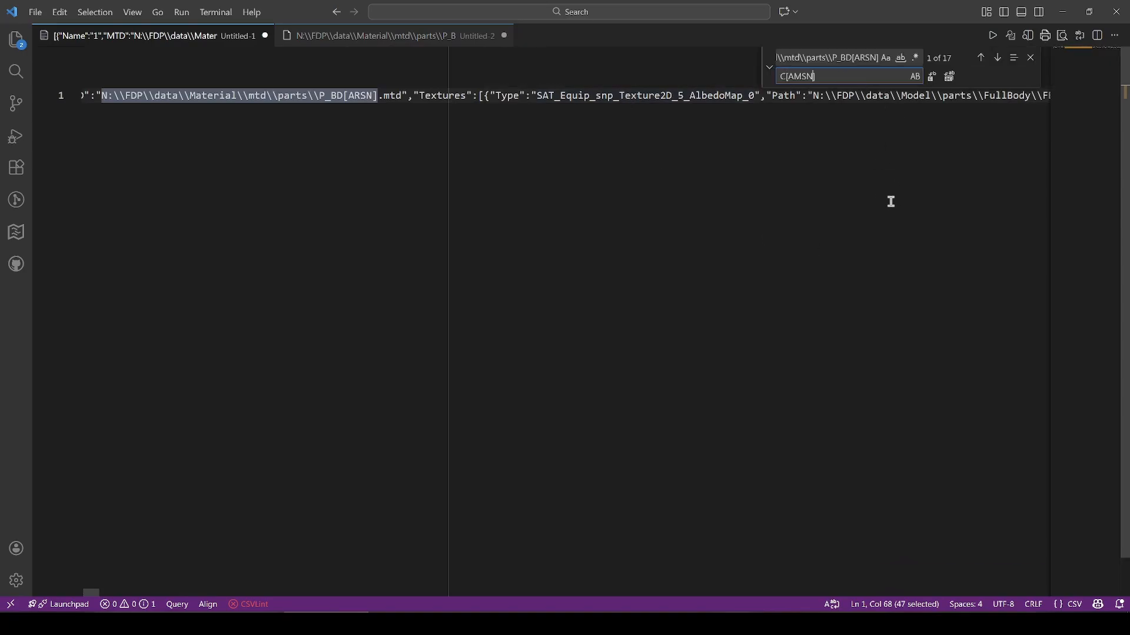
key("Caps_Lock")
left_click(855, 59)
key("Home")
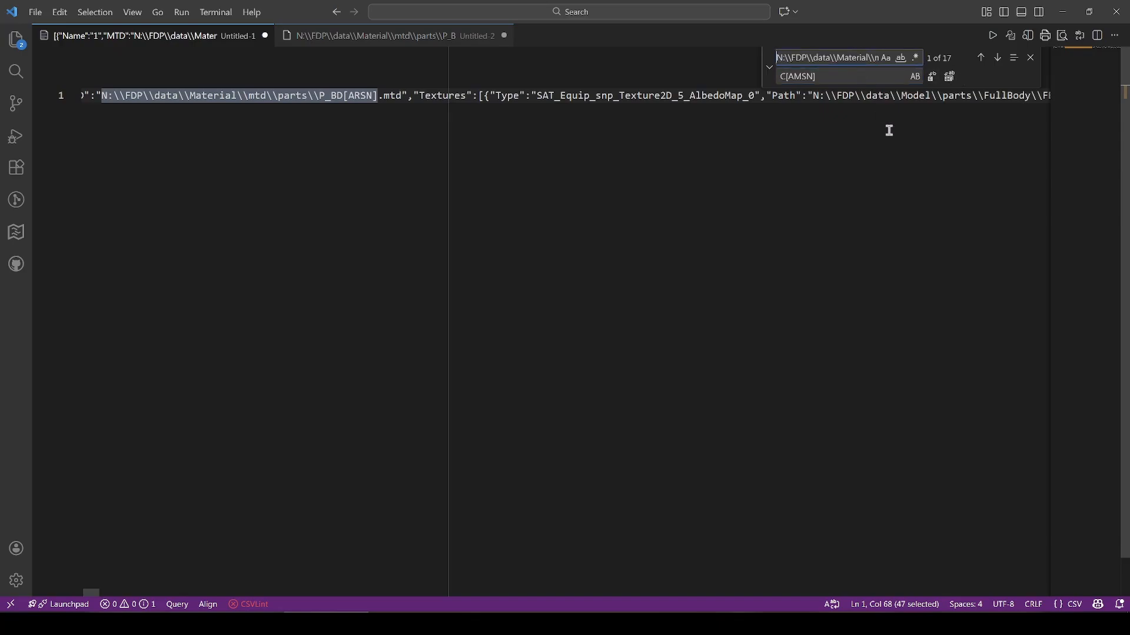
left_click(951, 80)
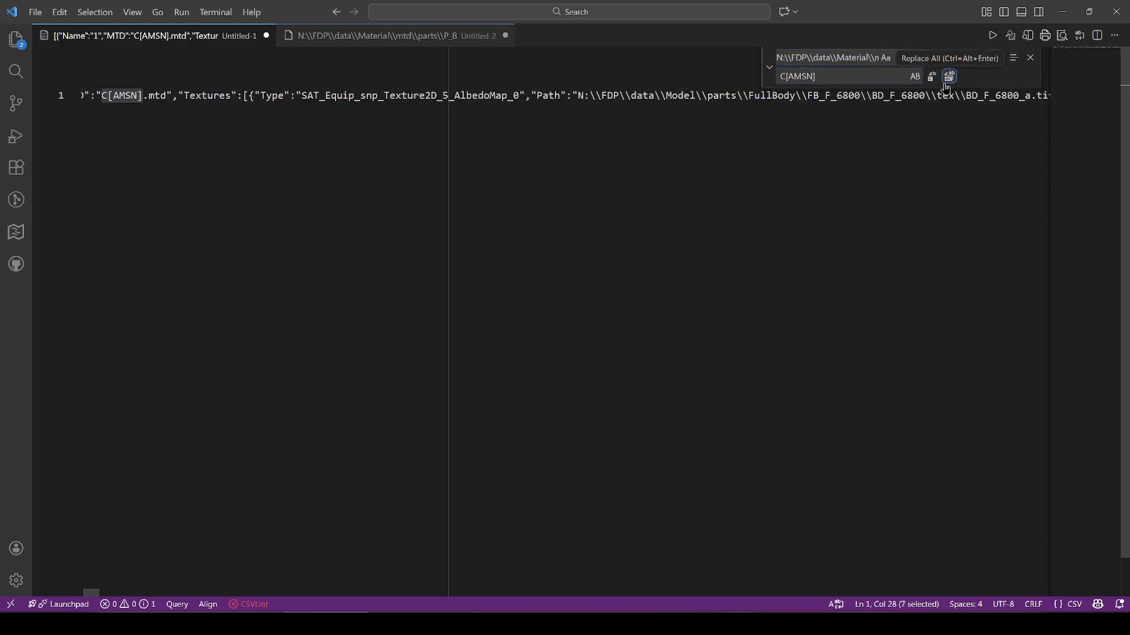
- Overwrite the material JSON in FLVER Editor's Material window with the edited text, apply the JSON changes and close the window
double_click(518, 96)
key("ctrl+a")
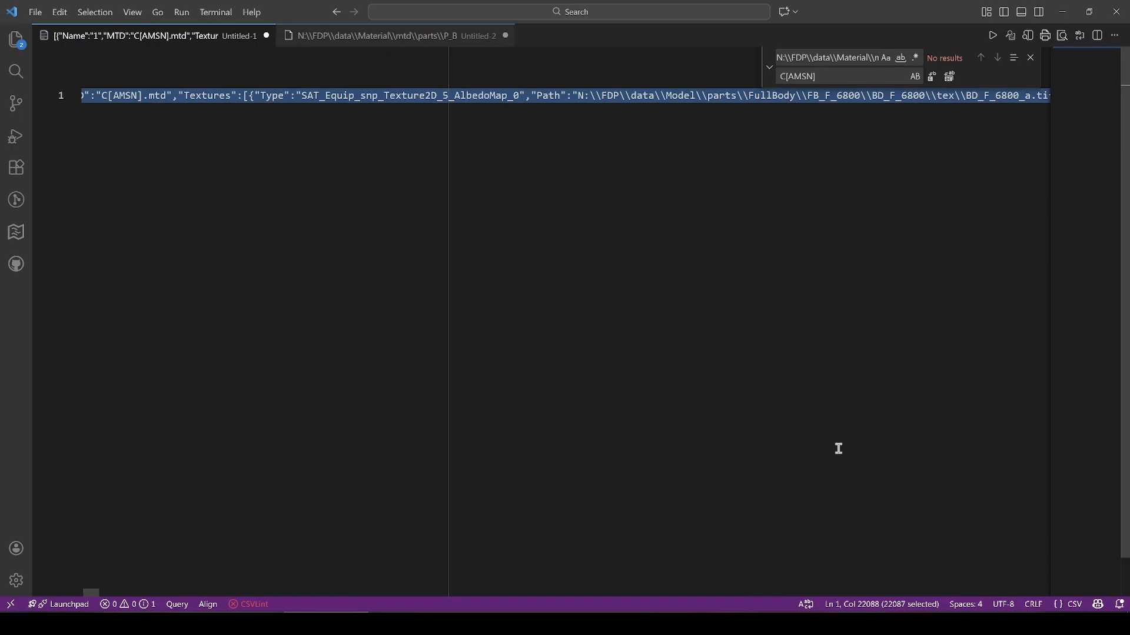
left_click(858, 624)
left_click(479, 401)
key("ctrl+a")
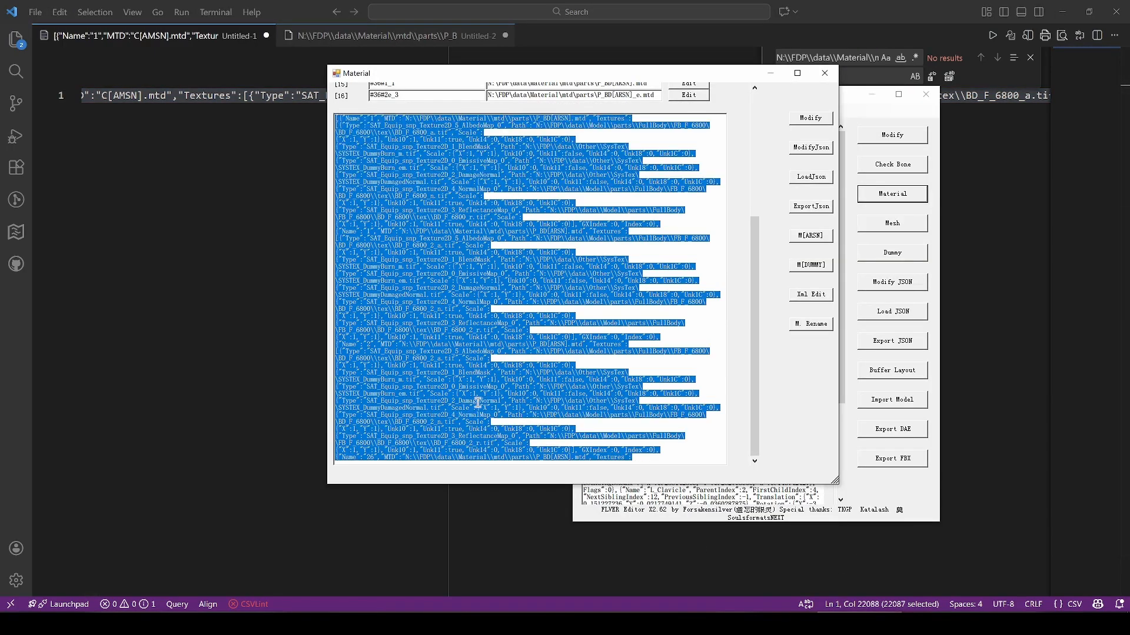
key("ctrl+v")
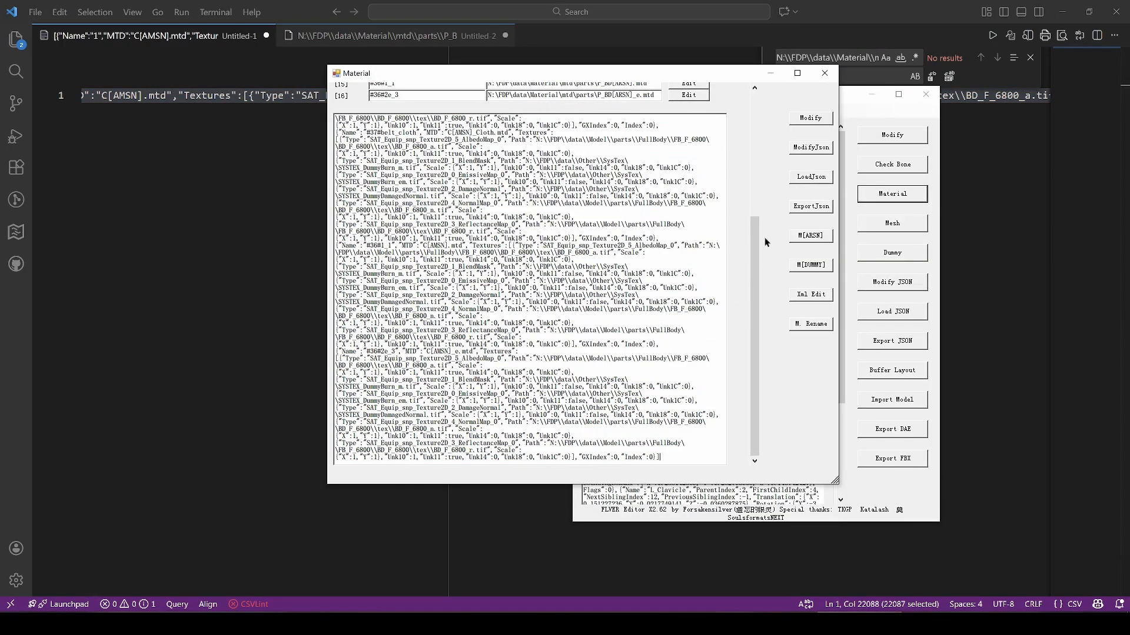
scroll(764, 238, "up", 5)
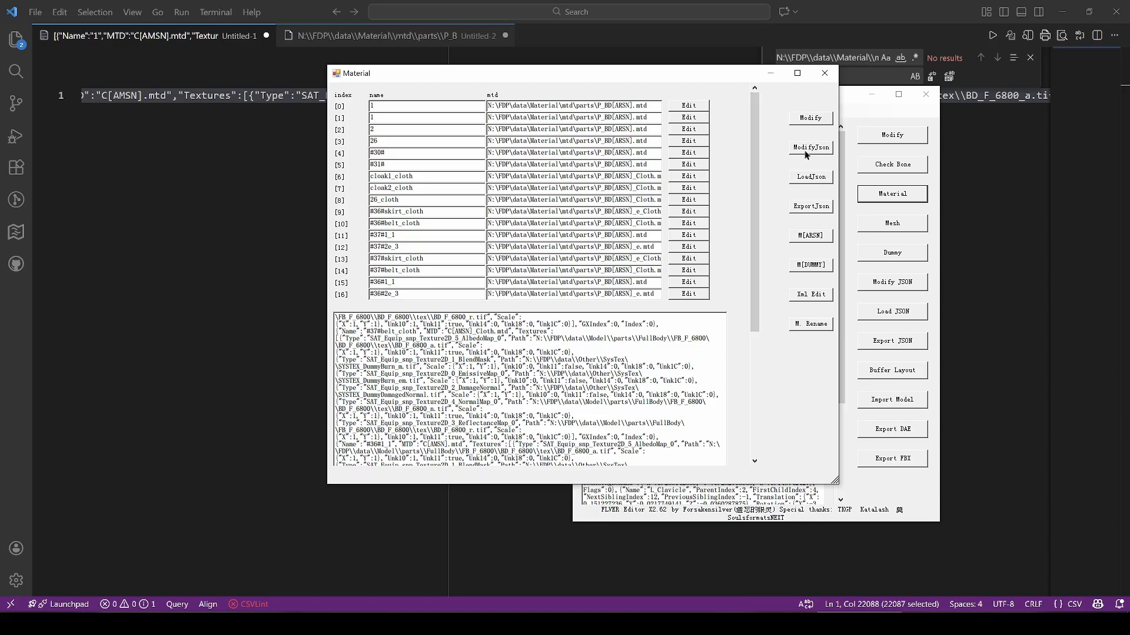
left_click(806, 148)
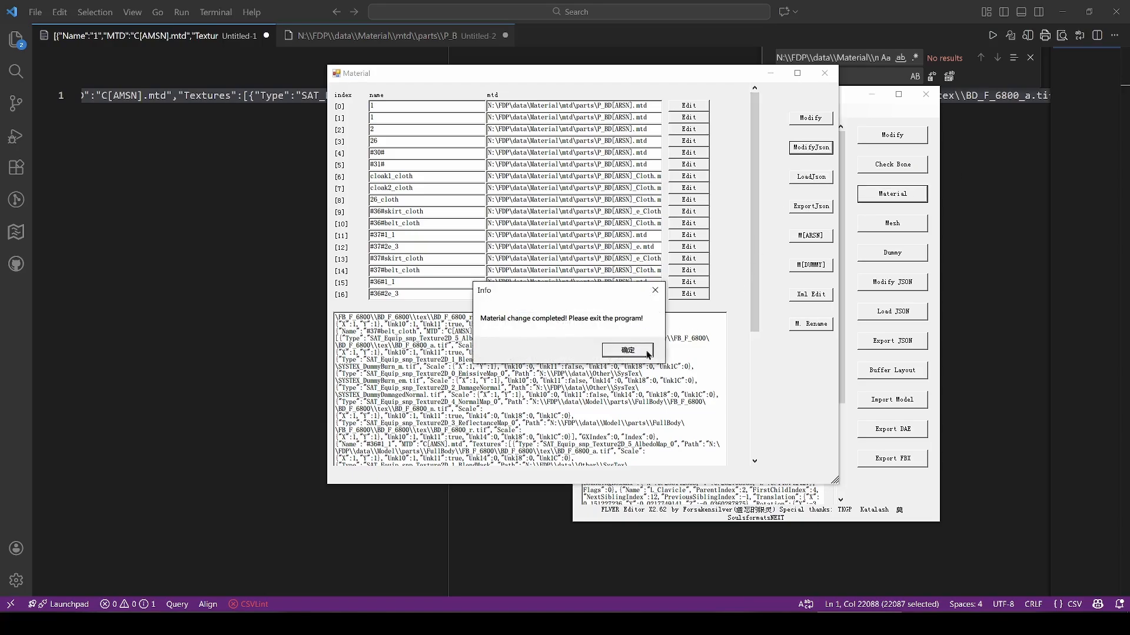
left_click(647, 352)
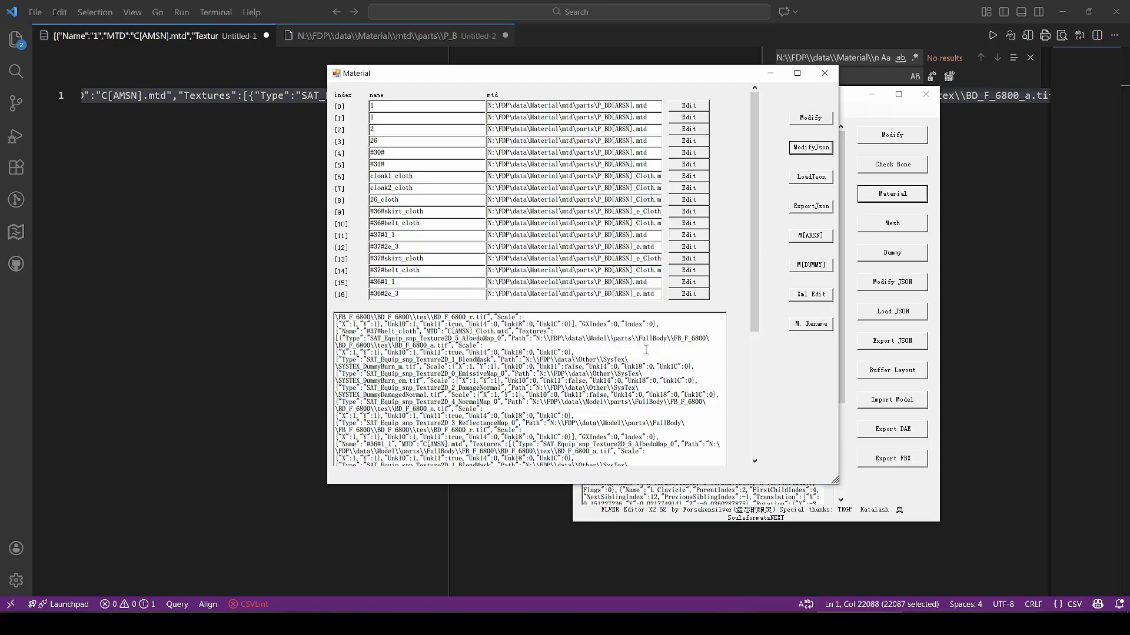
left_click(824, 73)
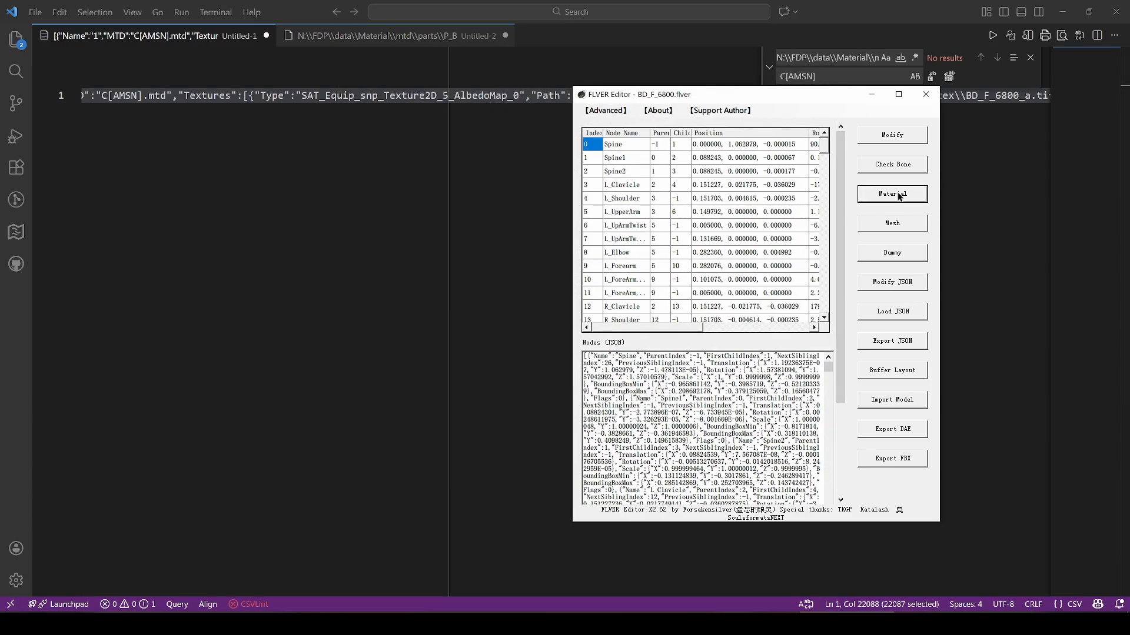
- Reopen the material list and change the MTDs of materials 0 to 5 to C[AMSN]_e.mtd
left_click(892, 193)
left_click_drag(329, 93, 604, 152)
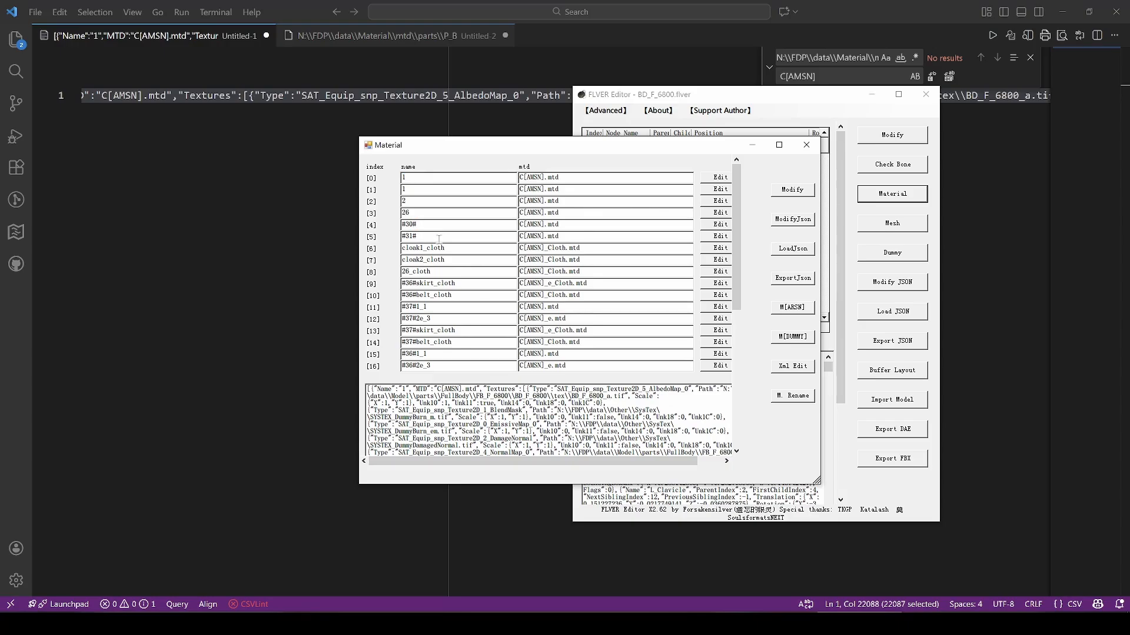
left_click(546, 225)
type("_e")
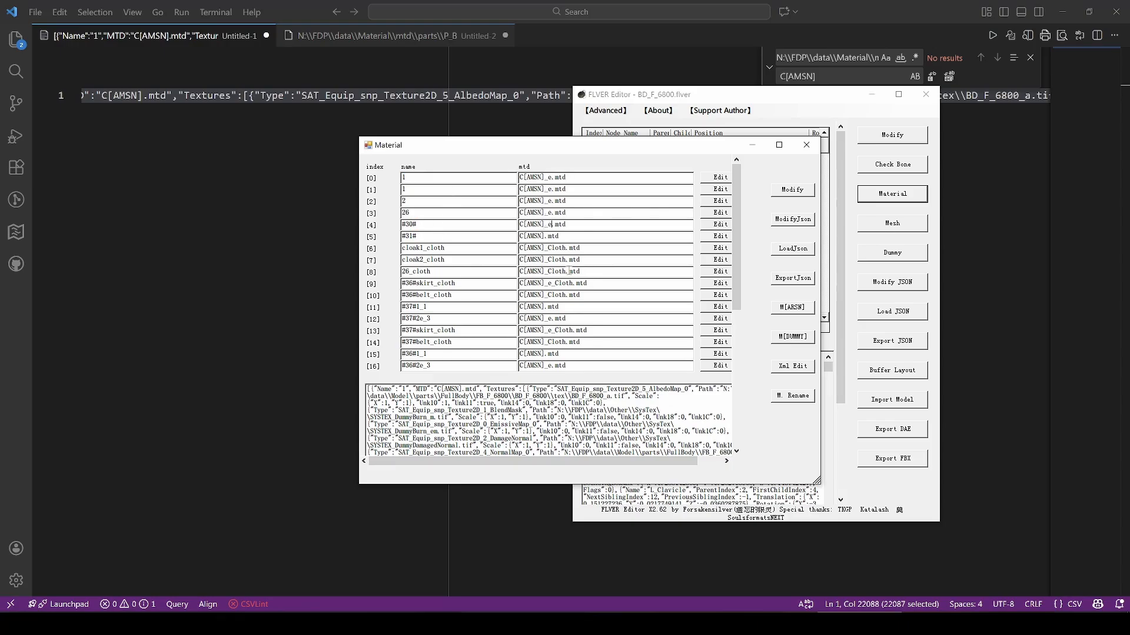
left_click(546, 237)
type("_e")
- Change the MTDs of cloak1_cloth, cloak2_cloth, 26_cloth and #36#belt_cloth to C[AMSN]_e_Cloth.mtd
type("_e")
key("ctrl+z")
type("_e")
left_click(544, 260)
type("_e")
left_click(545, 271)
type("_e")
left_click(545, 294)
type("_e")
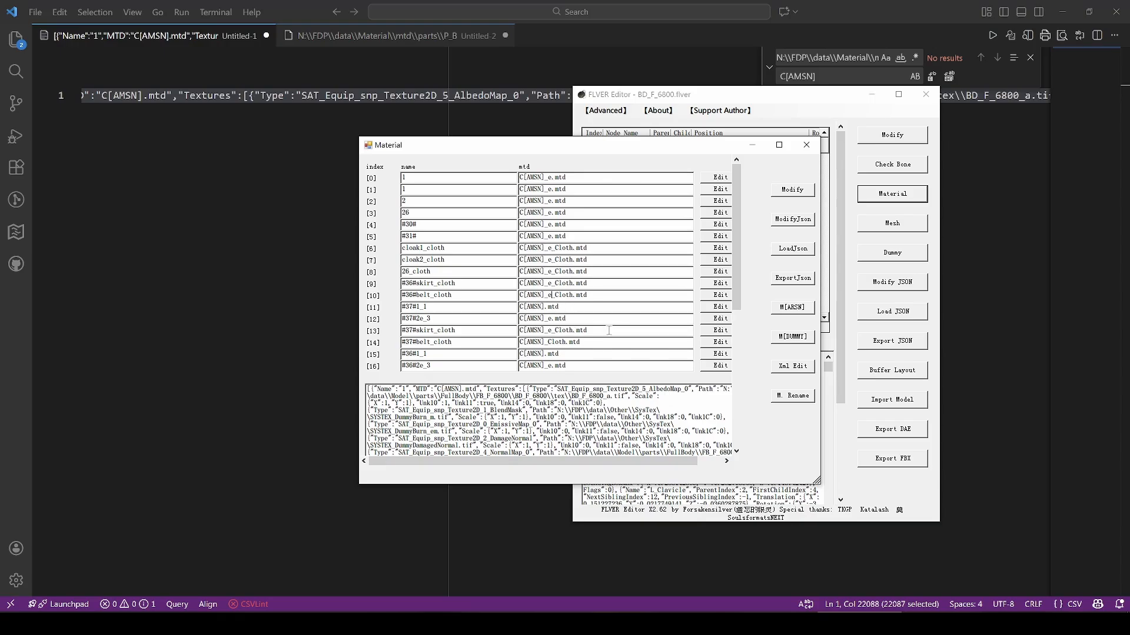
- Set the MTDs of #37#1_1 and #36#1_1 to C[AMSN]_e.mtd and that of #37#belt_cloth to C[AMSN]_e_Cloth.mtd
left_click(546, 307)
type("_e")
left_click(545, 342)
type("_e")
left_click(545, 354)
type("_e")
- Apply the material changes, close the material list and save the modifications to BD_F_6800.flver
left_click(802, 194)
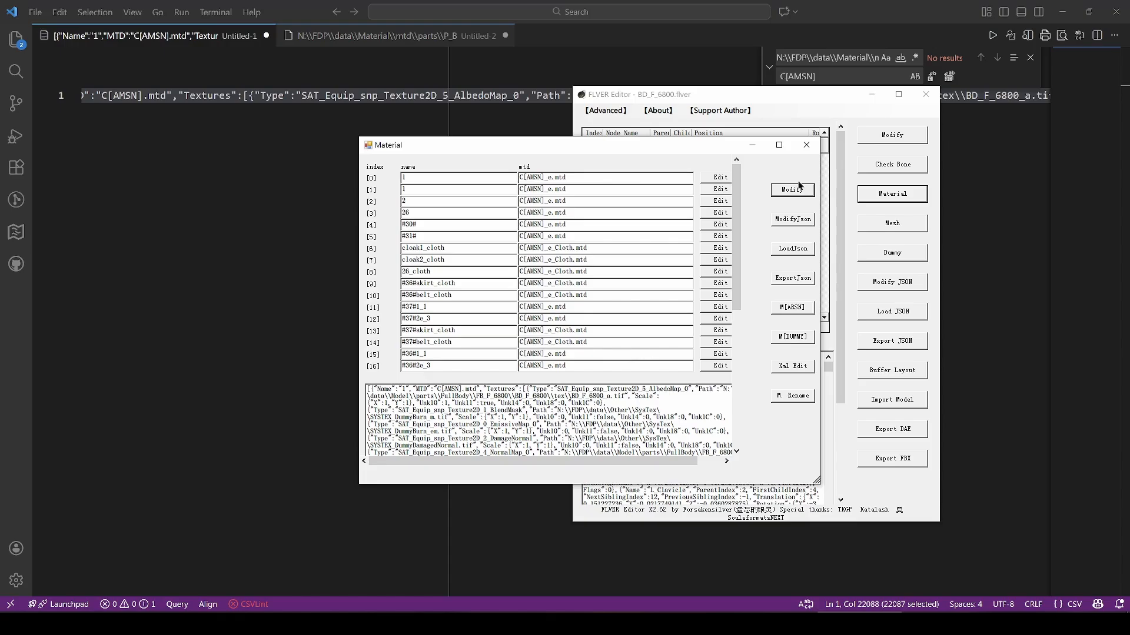
left_click(807, 149)
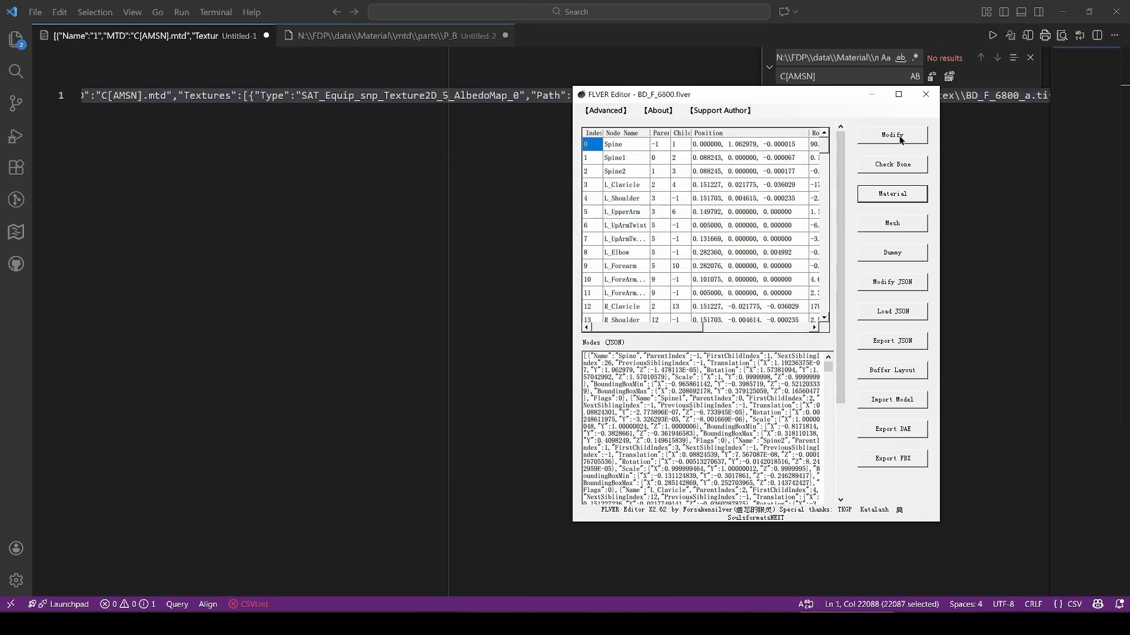
left_click(899, 139)
left_click(609, 355)
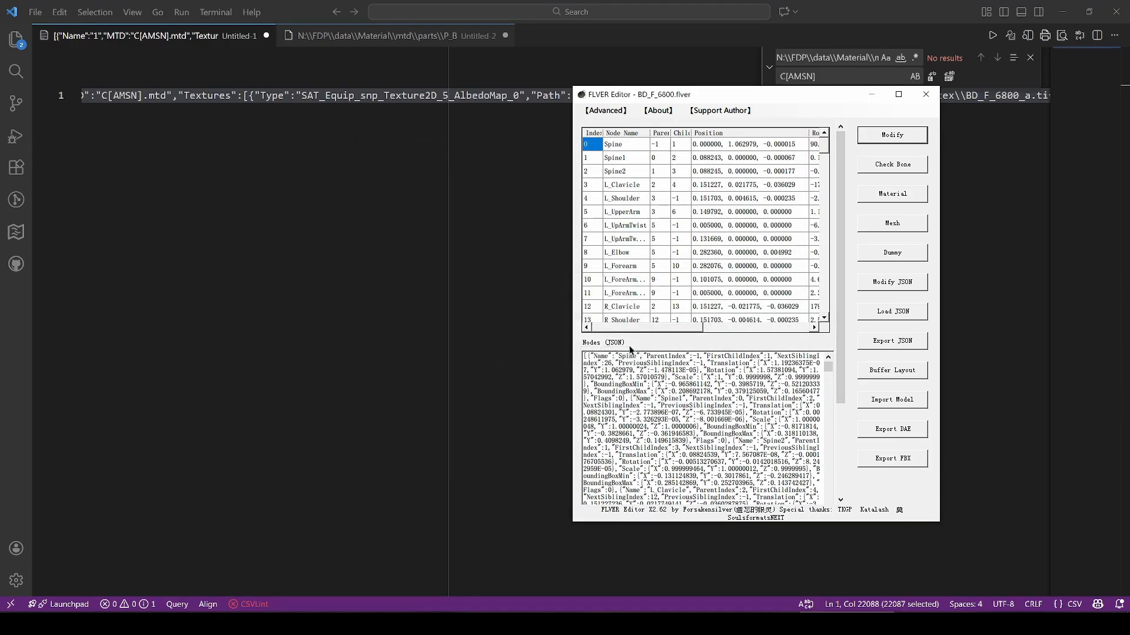
- Examine the BD_F_6800 model in the FLVER viewer from several angles
left_click_drag(725, 102, 710, 112)
left_click(765, 623)
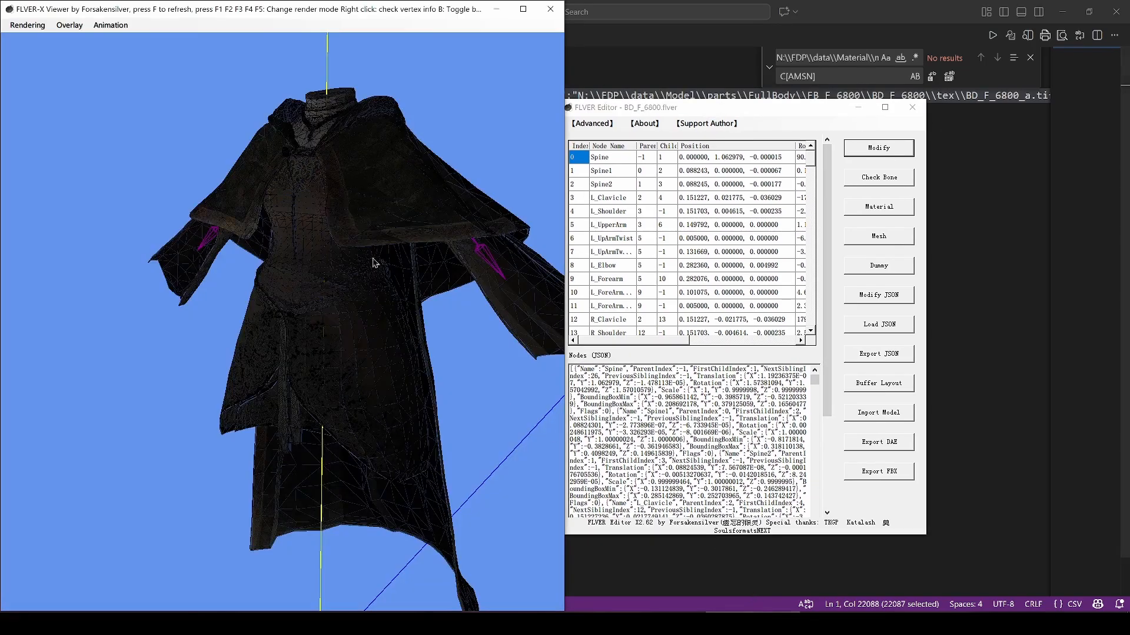
scroll(373, 243, "down", 3)
left_click_drag(346, 328, 328, 312)
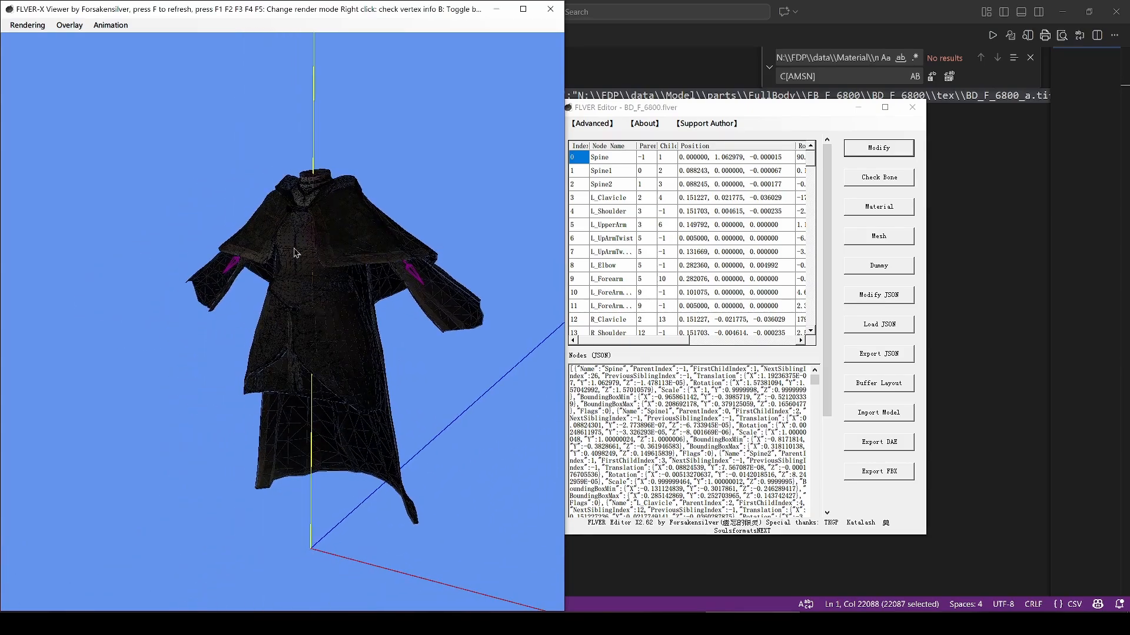
left_click_drag(294, 253, 363, 280)
left_click_drag(411, 333, 377, 313)
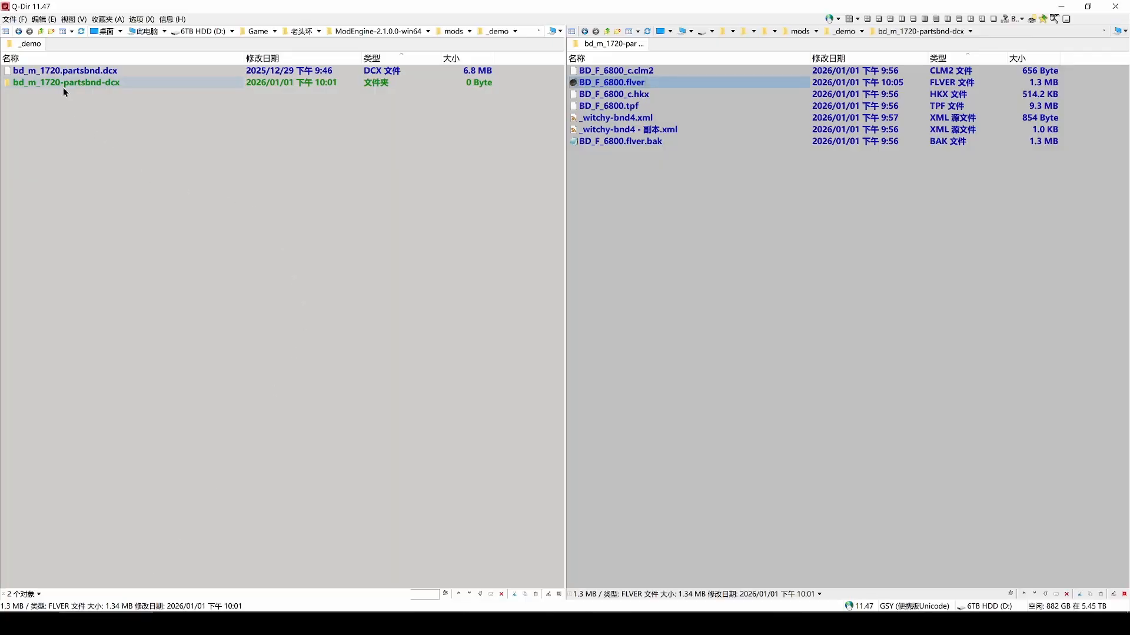
- Repack the bd_m_1720-partsbnd-dcx folder in Q-Dir with WitchyBND
left_click(62, 86)
right_click(62, 87)
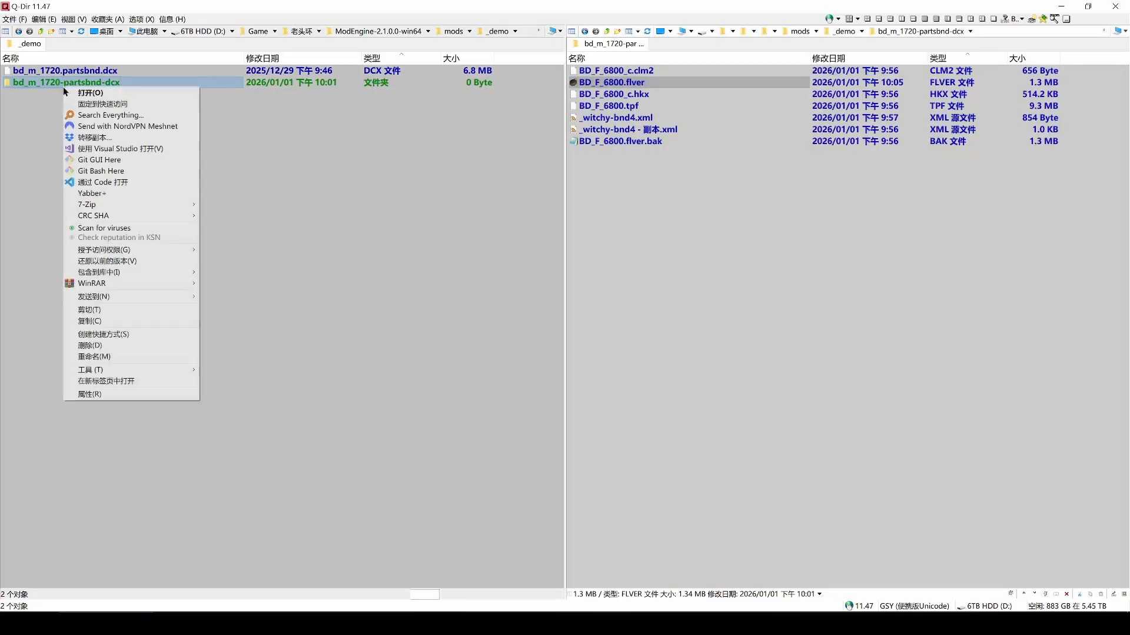
mouse_move(107, 296)
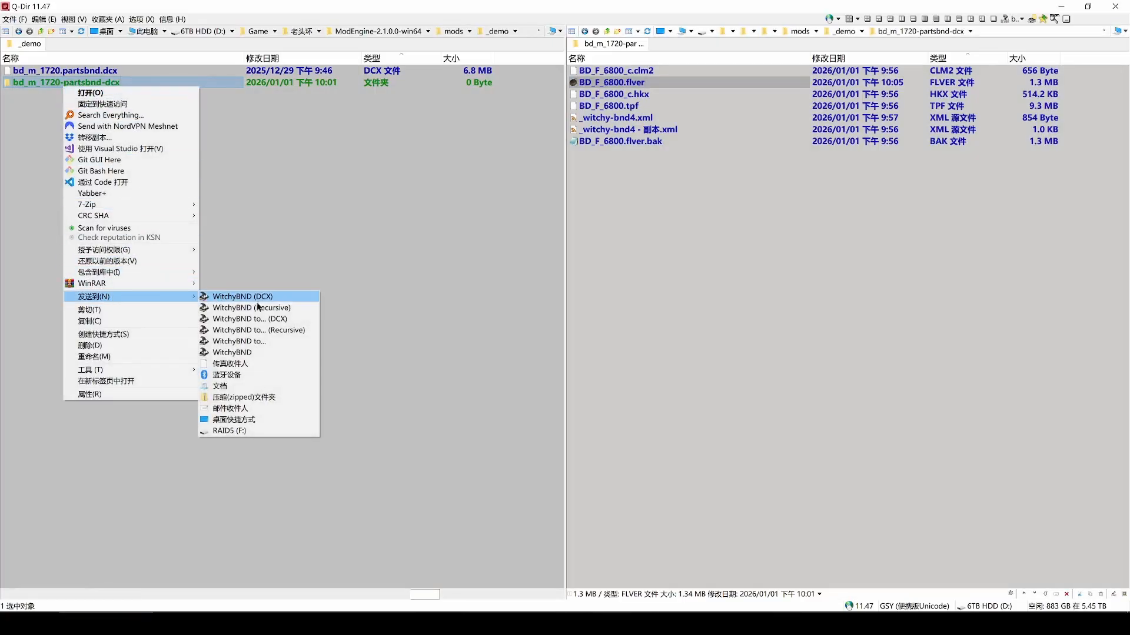
left_click(221, 352)
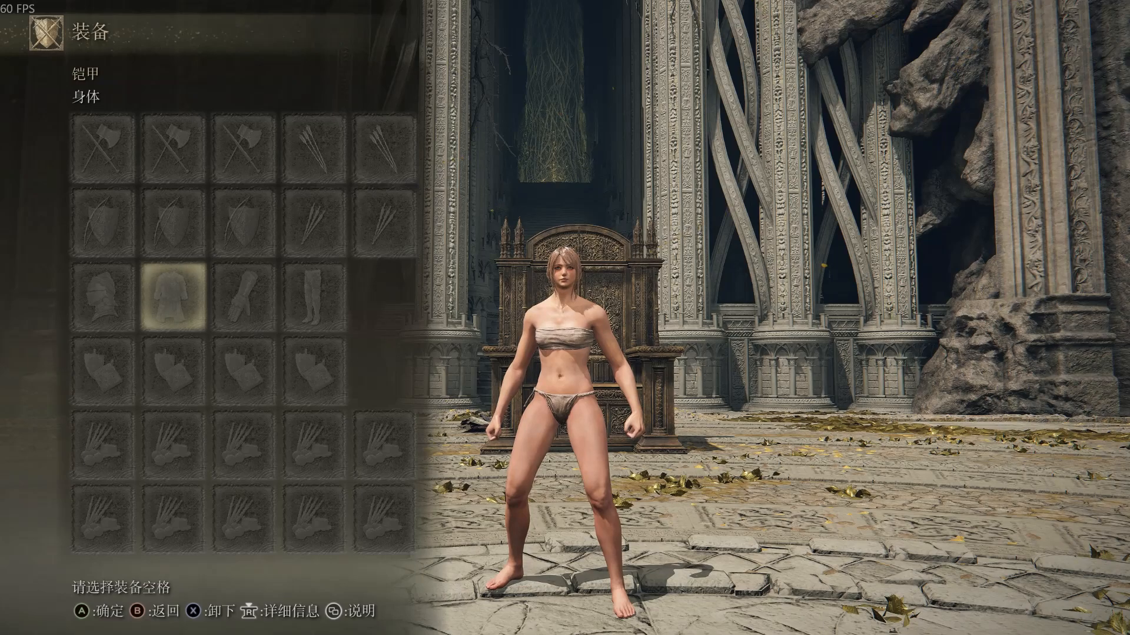
- Equip the 异形龙铠 body armour in the game and walk the character back and forth to check its appearance
key("Return")
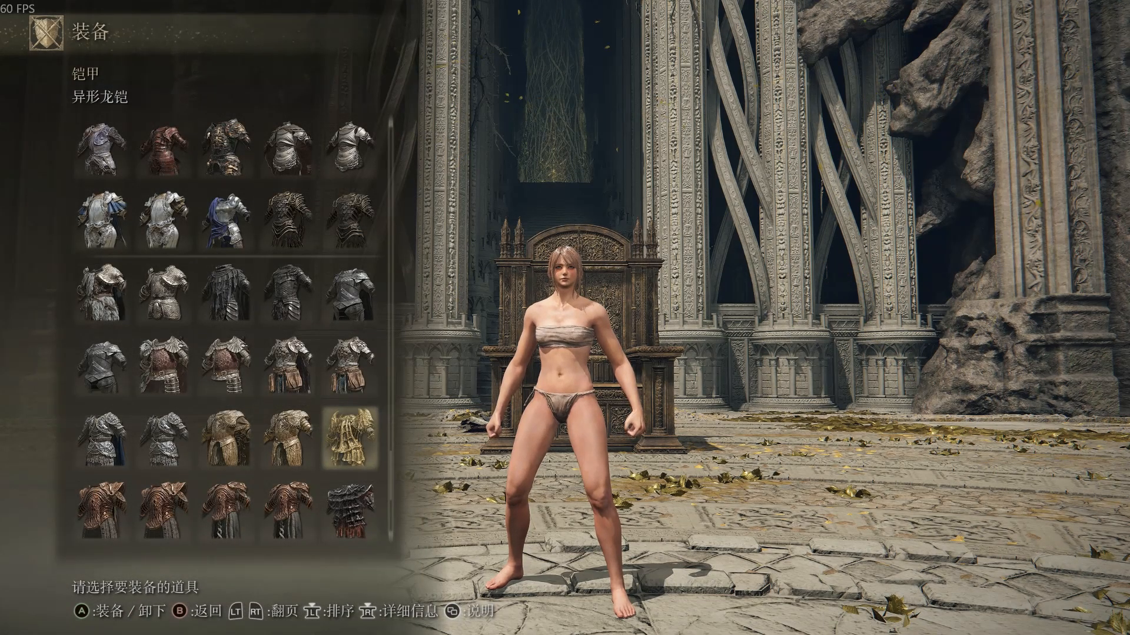
key("Return")
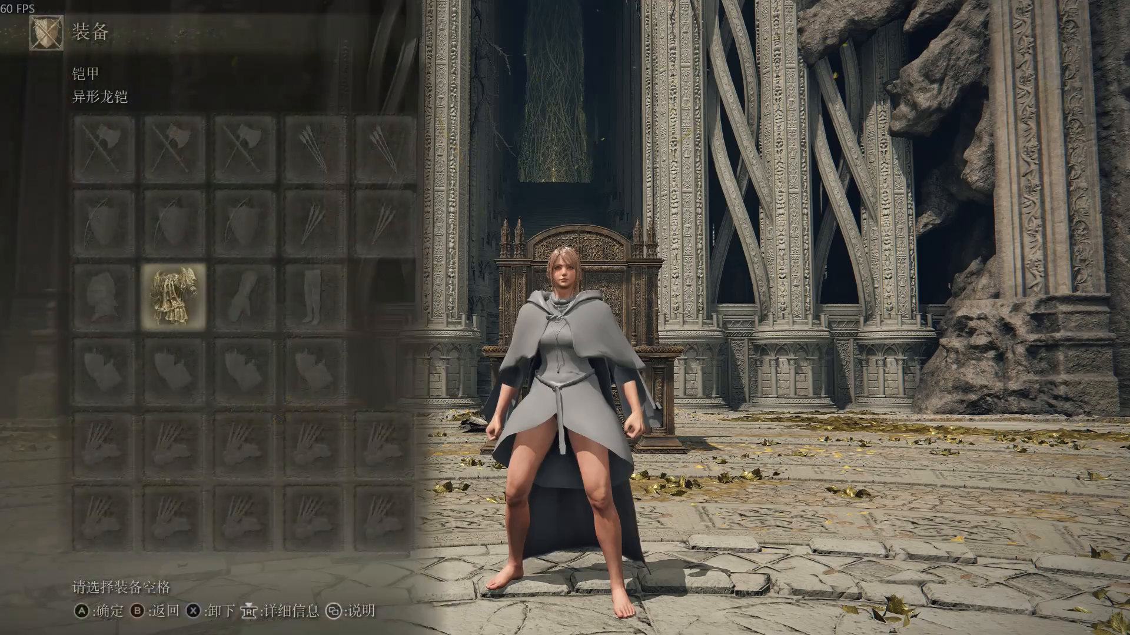
key("Escape")
key("Escape")
key("w")
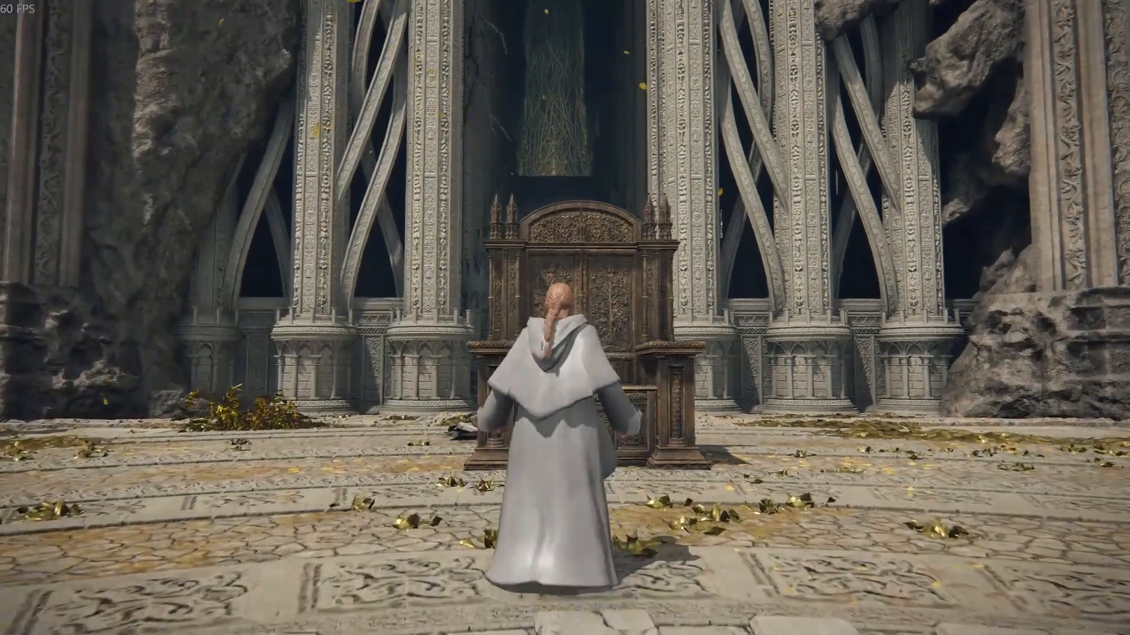
key("s")
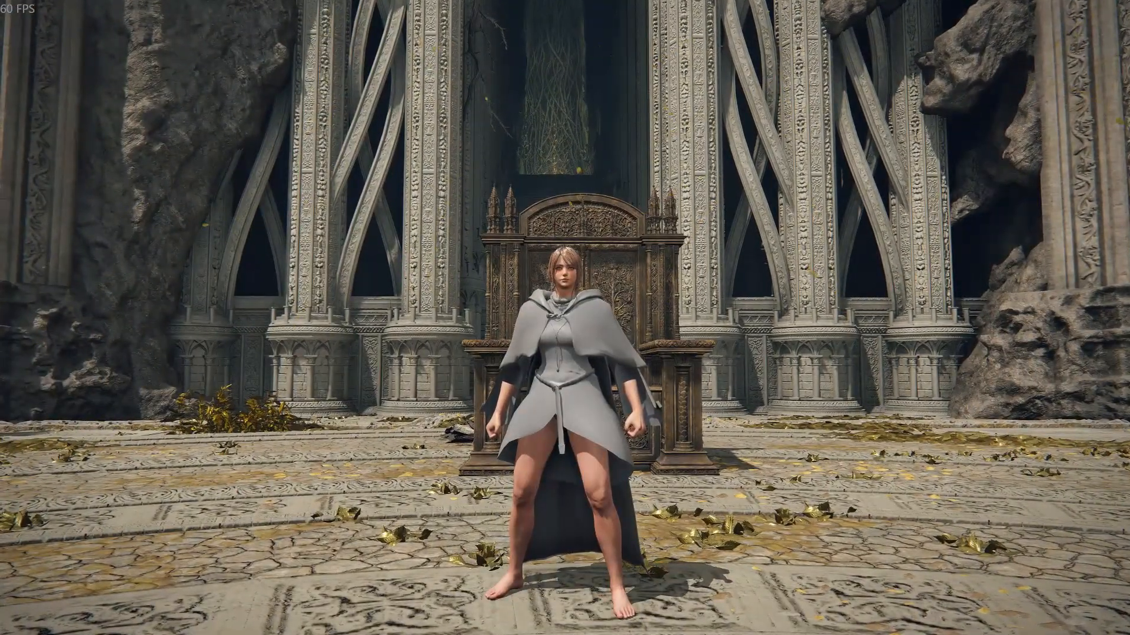
key("w")
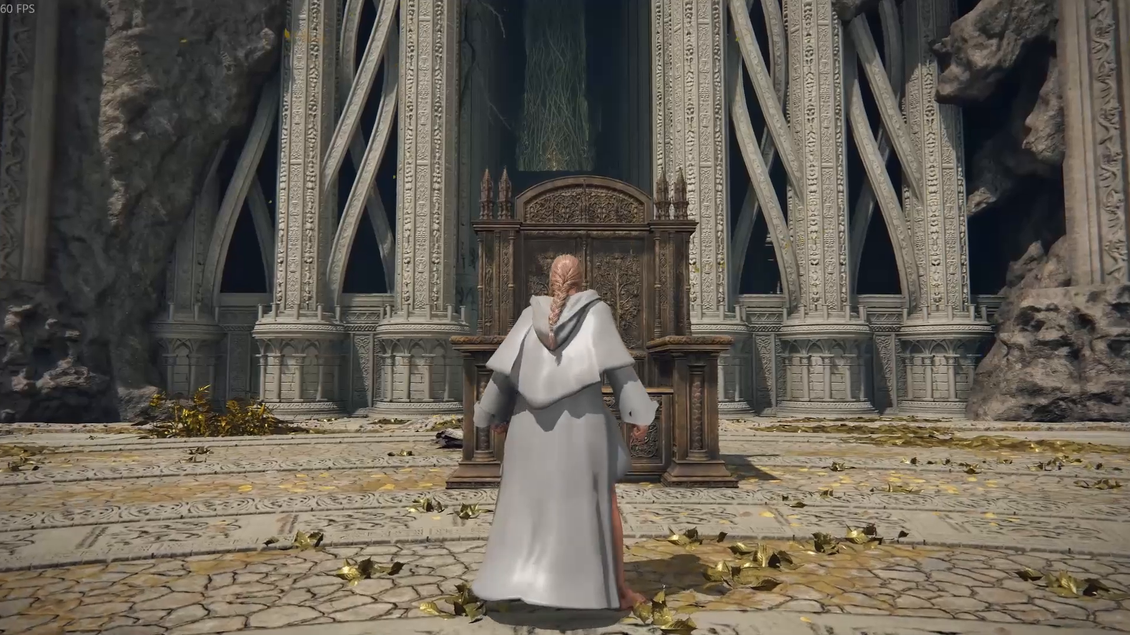
key("s")
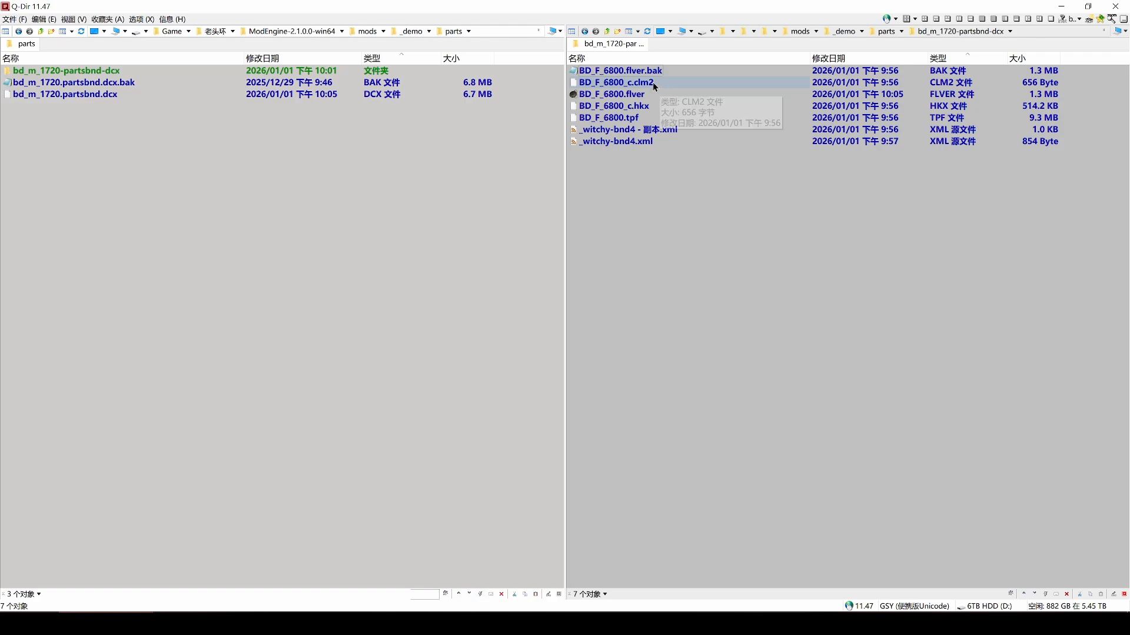
- Create a new folder named ORG inside bd_m_1720-partsbnd-dcx in Q-Dir
right_click(633, 176)
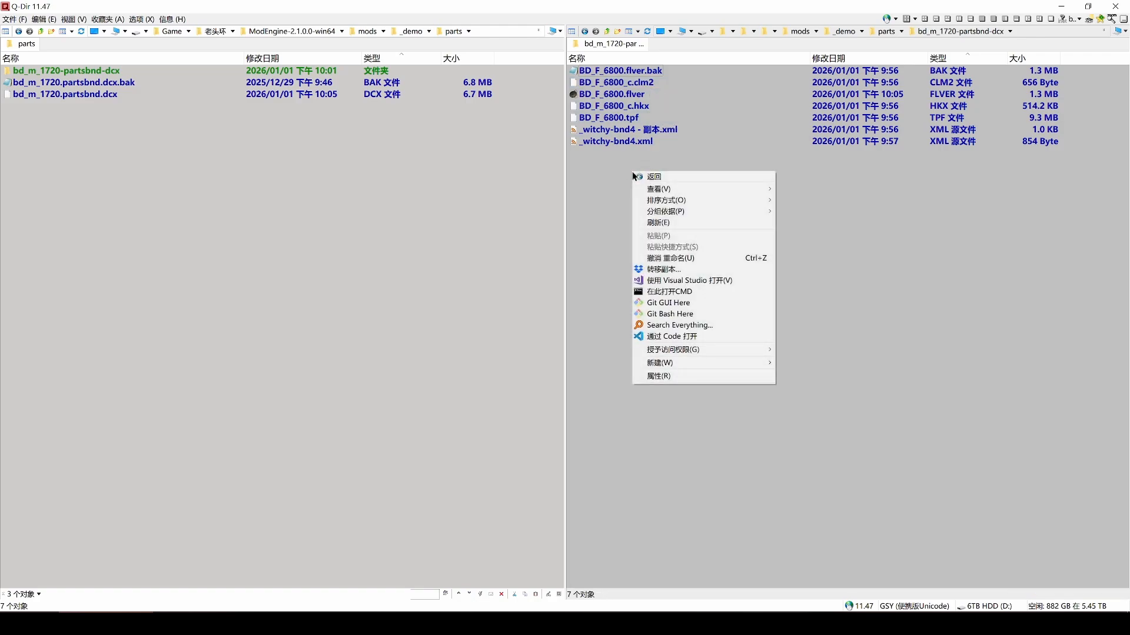
key("w")
key("f")
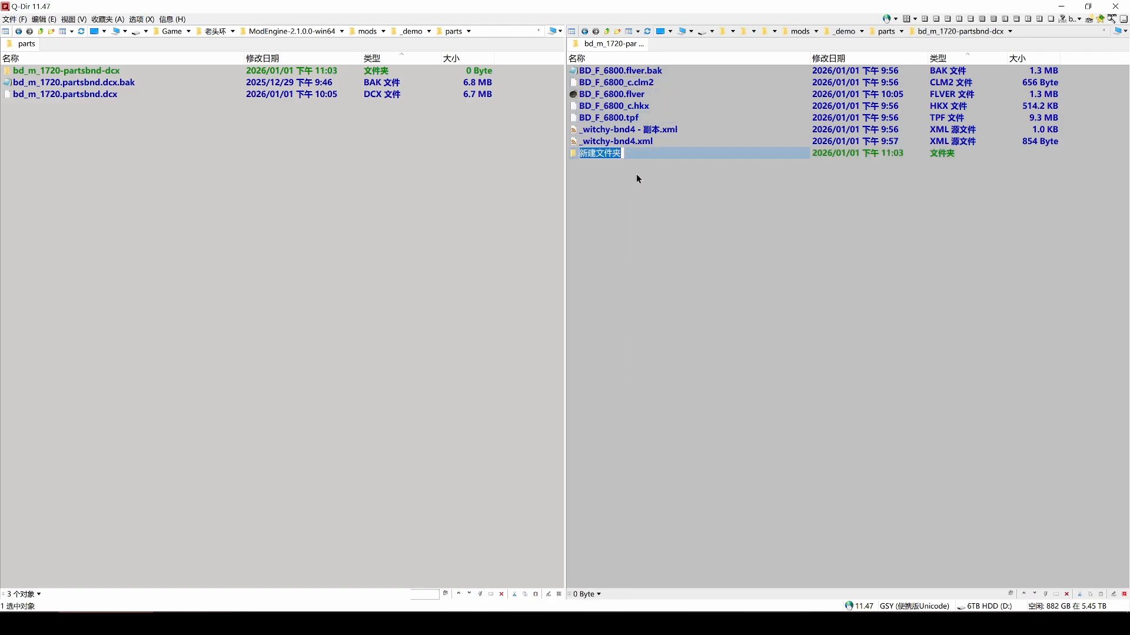
key("Caps_Lock")
type("ORG")
key("Caps_Lock")
key("Return")
- Back up BD_F_6800_c.clm2 and BD_F_6800_c.hkx by copying them into the ORG folder, then return to bd_m_1720-partsbnd-dcx
left_click(647, 83)
left_click(647, 106, "ctrl")
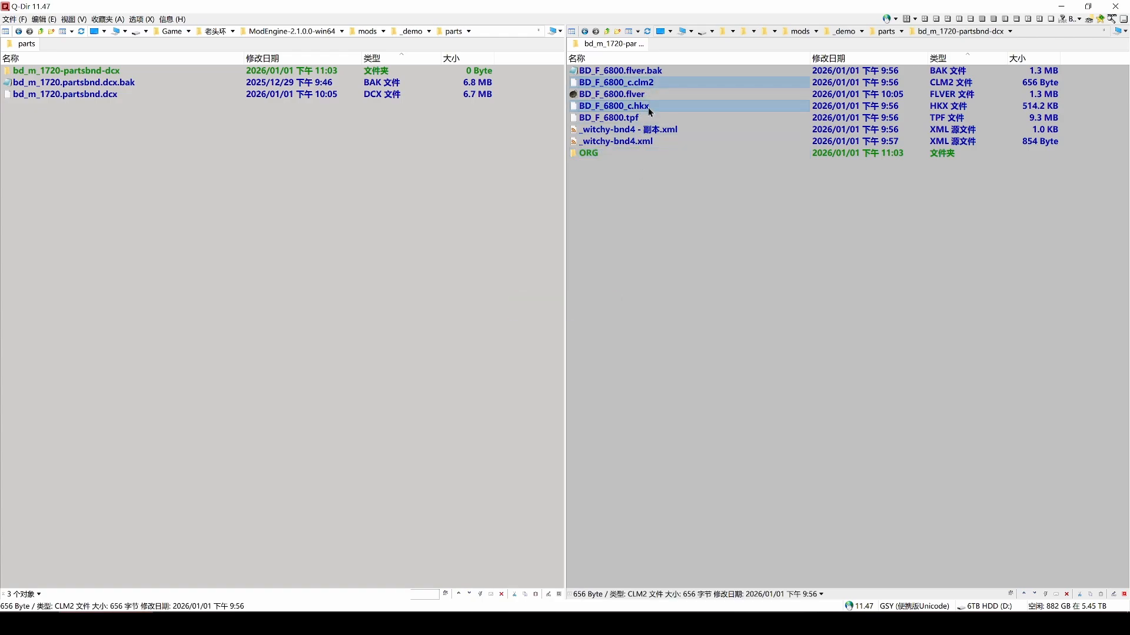
key("ctrl+c")
double_click(603, 152)
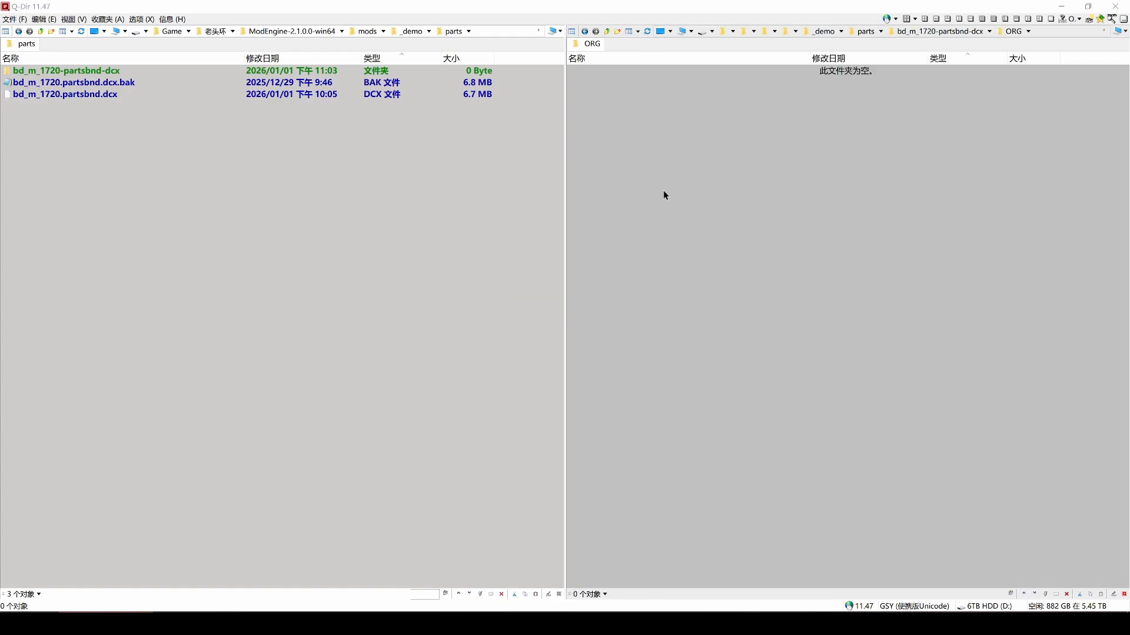
key("ctrl+v")
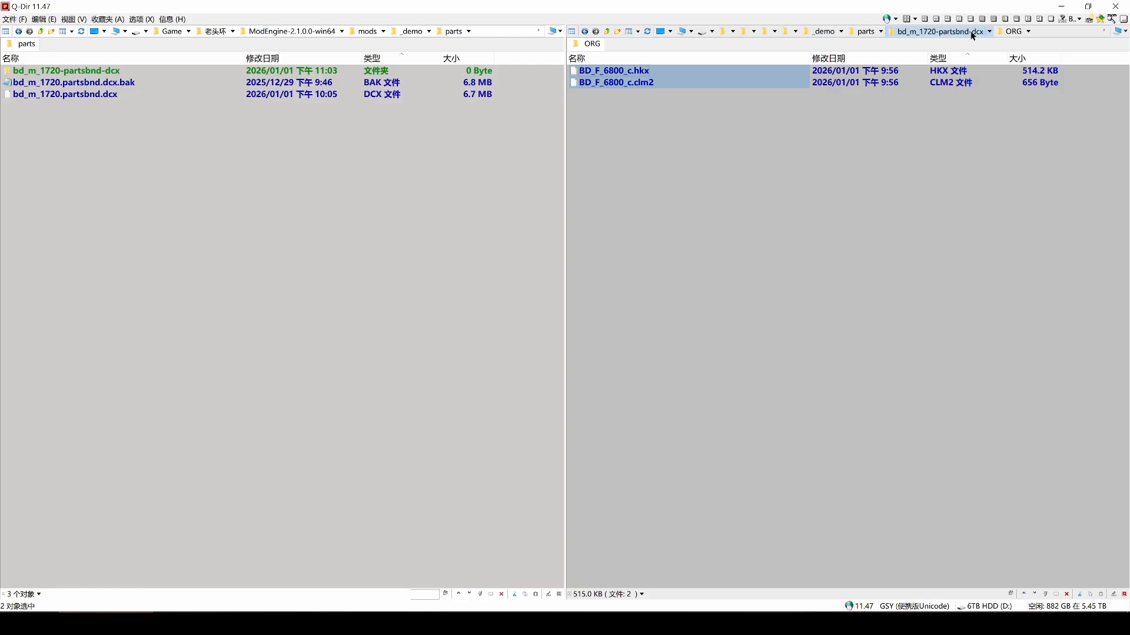
left_click(969, 31)
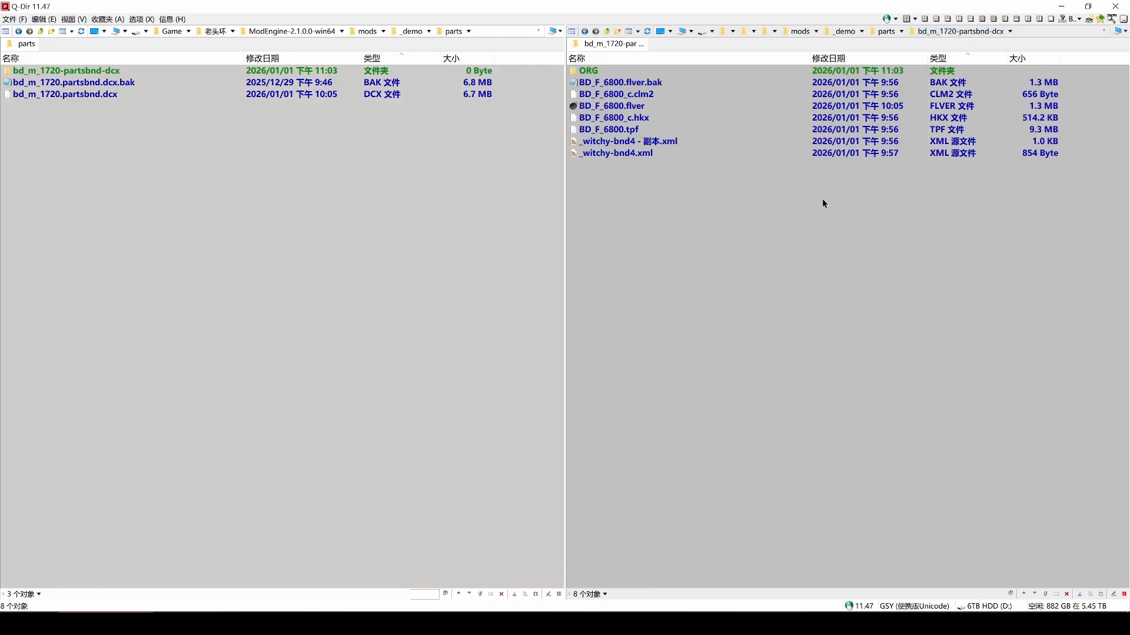
left_click(656, 98)
left_click(648, 118, "ctrl")
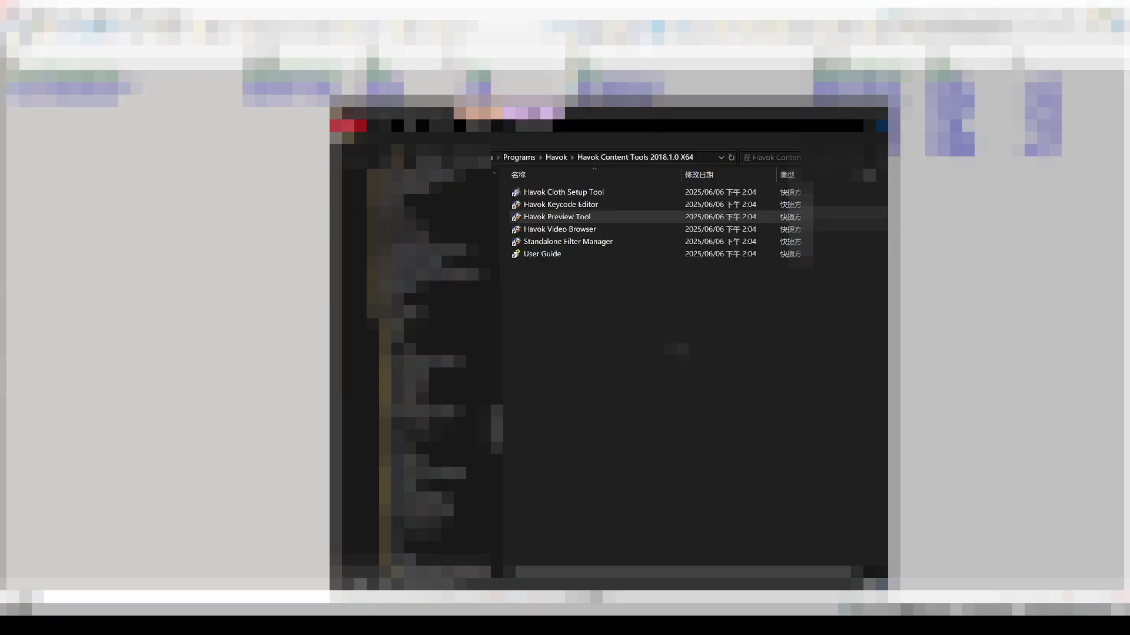
- Launch the Havok Preview Tool and open BD_F_6800_c.hkx from bd_m_1720-partsbnd-dcx, dismissing any load message
double_click(557, 217)
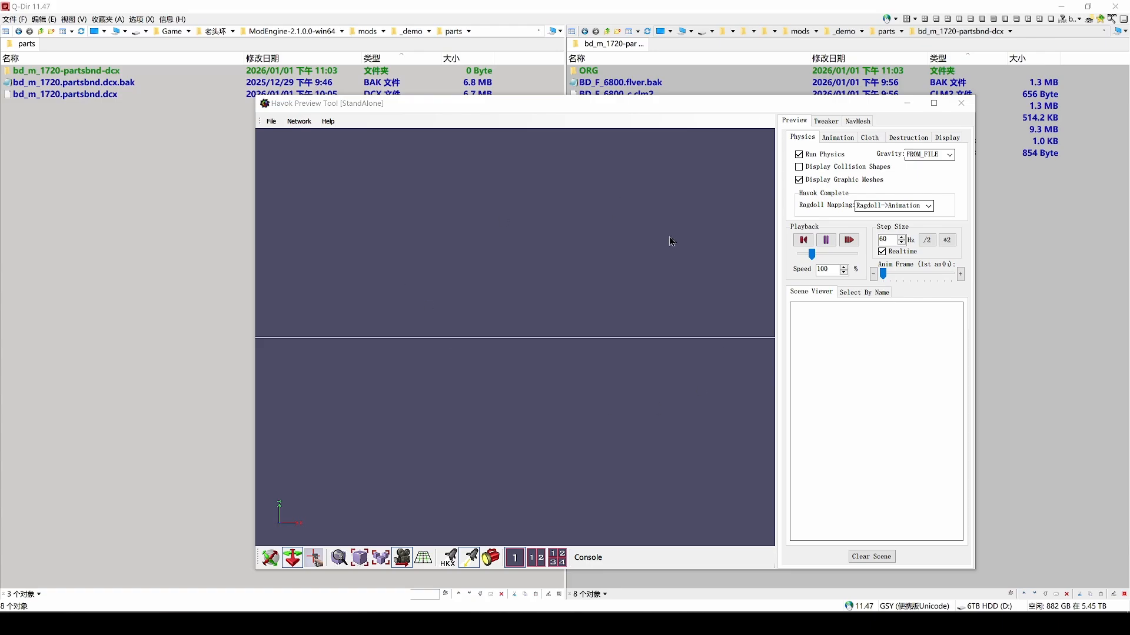
left_click(272, 122)
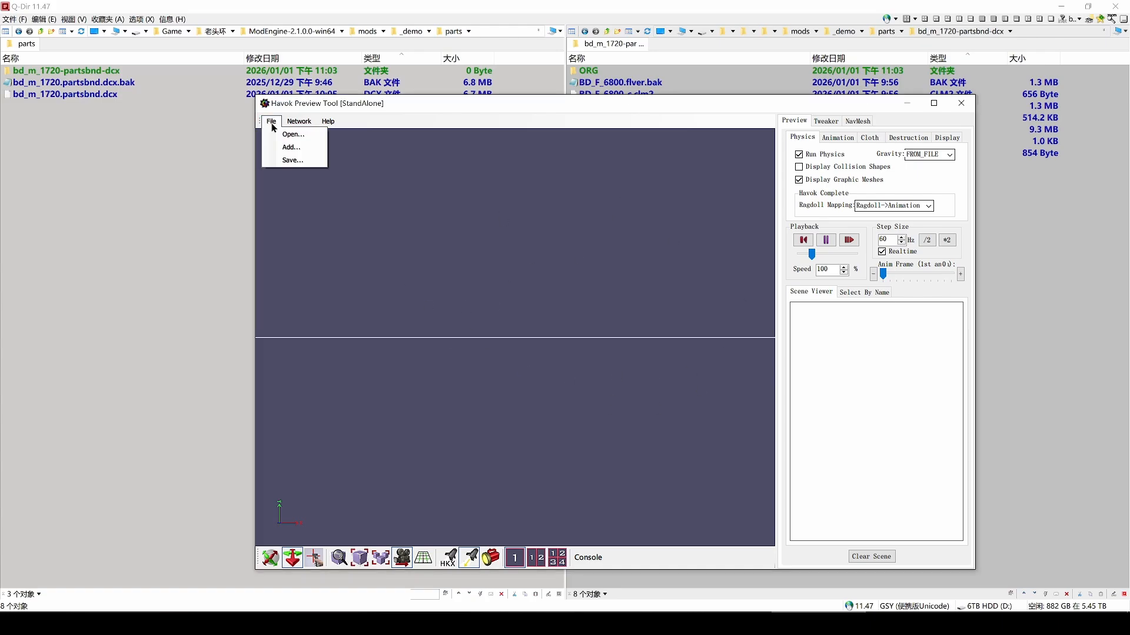
left_click(273, 135)
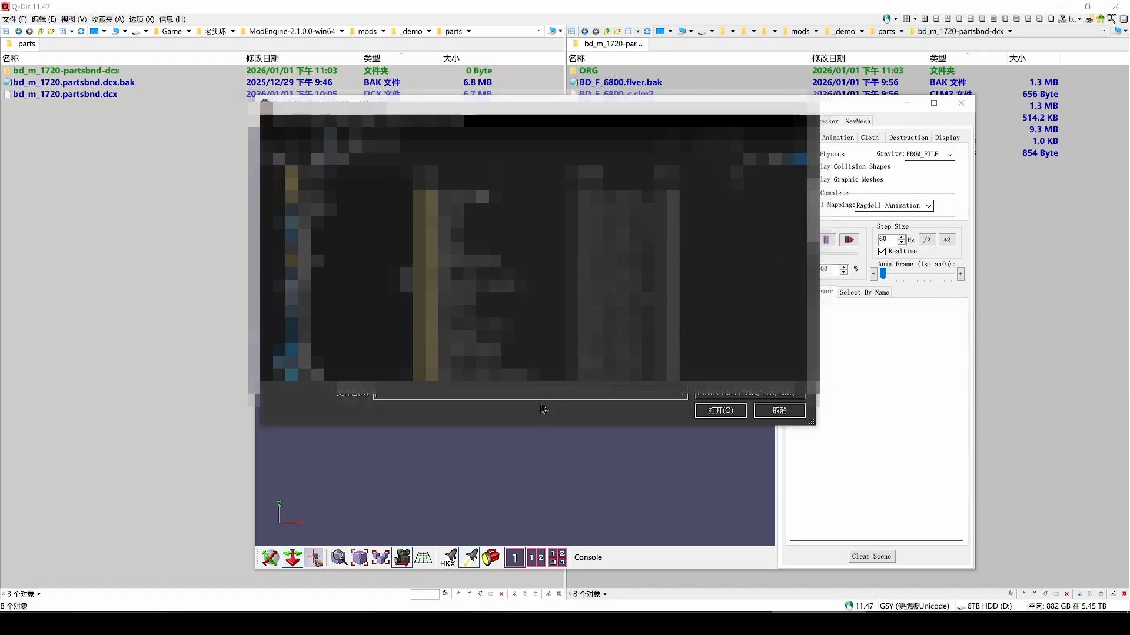
left_click(706, 411)
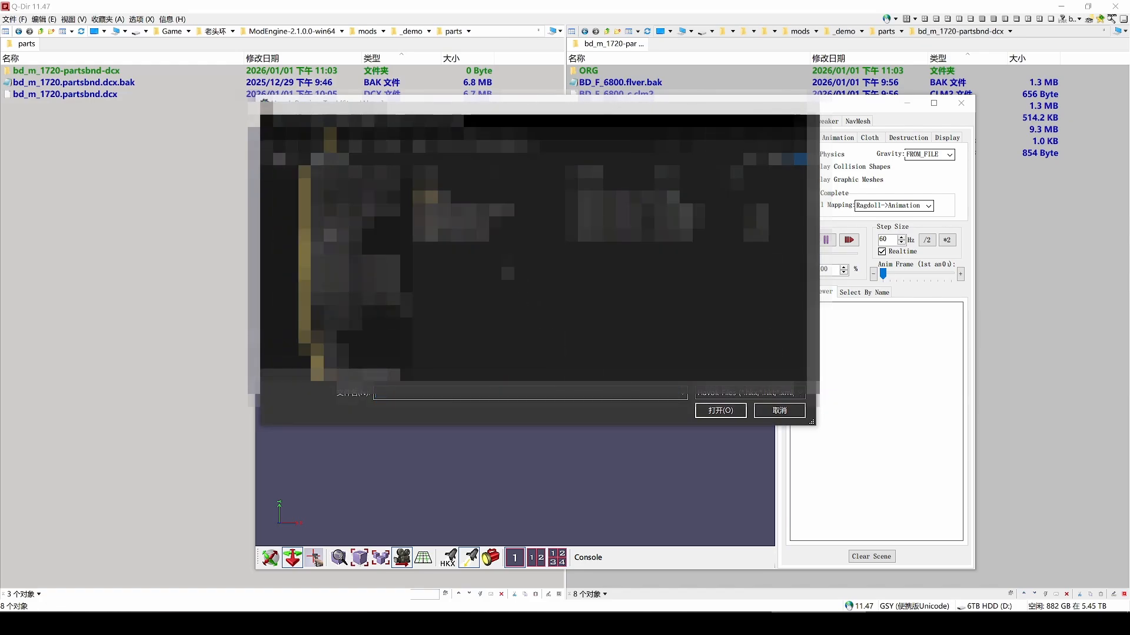
left_click(477, 231)
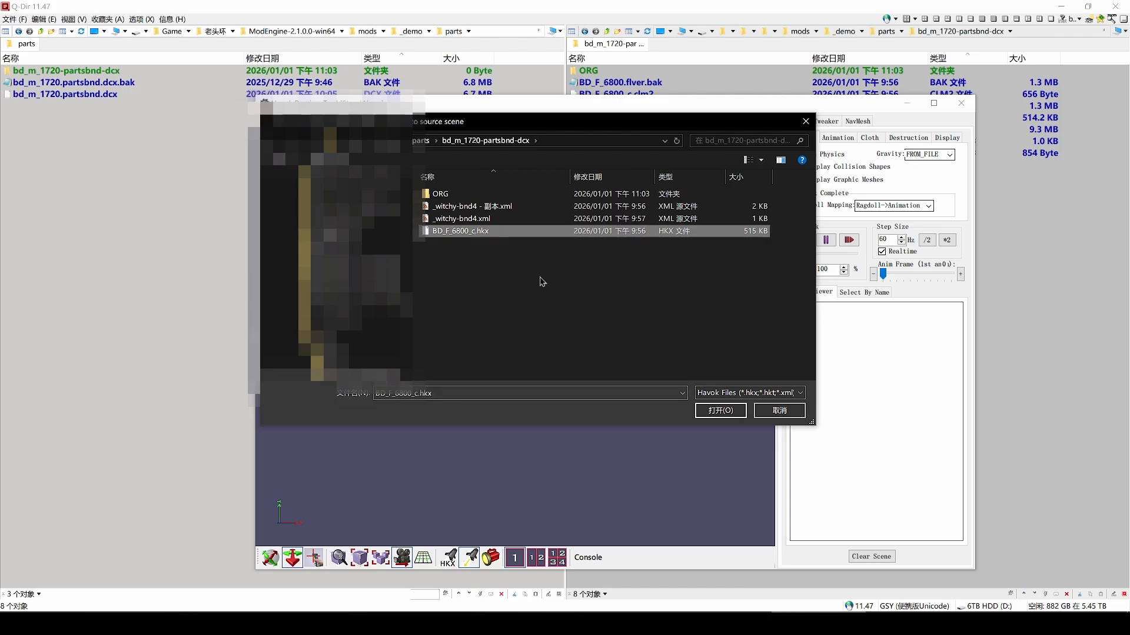
left_click(730, 410)
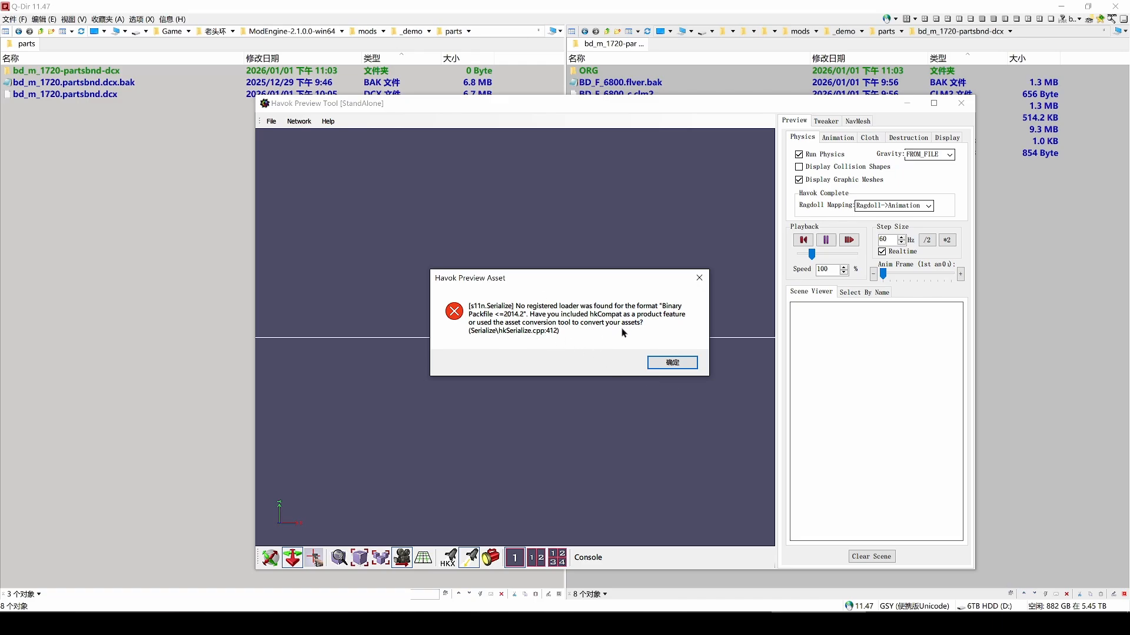
left_click(678, 367)
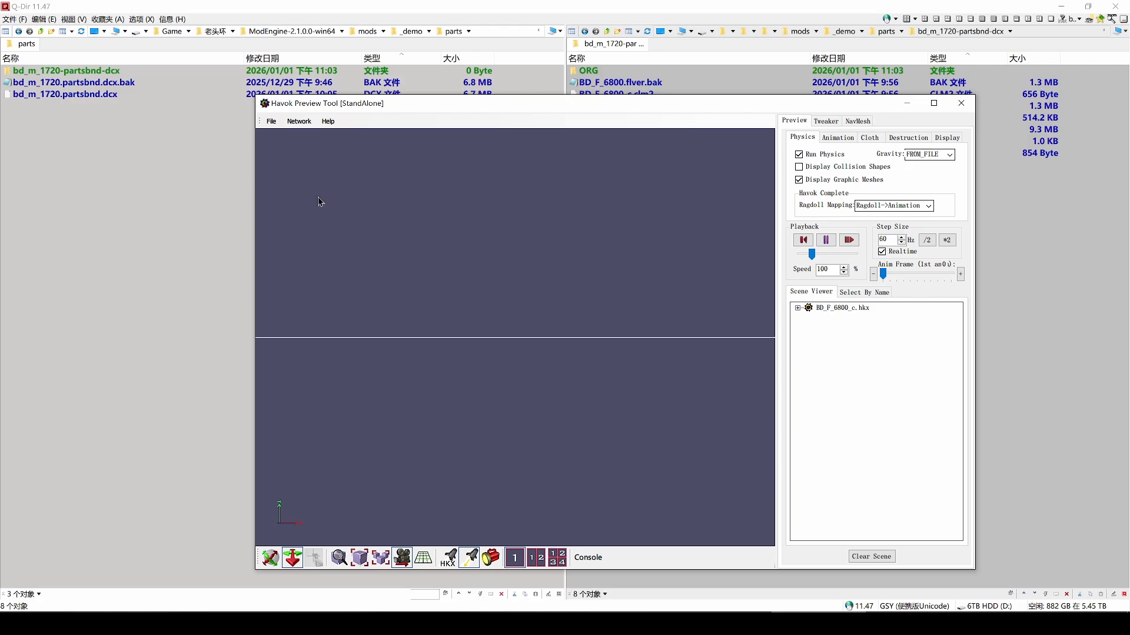
- Start saving the Havok scene and choose the existing BD_F_6800_c.hkx in bd_m_1720-partsbnd-dcx as the file to overwrite
left_click(274, 123)
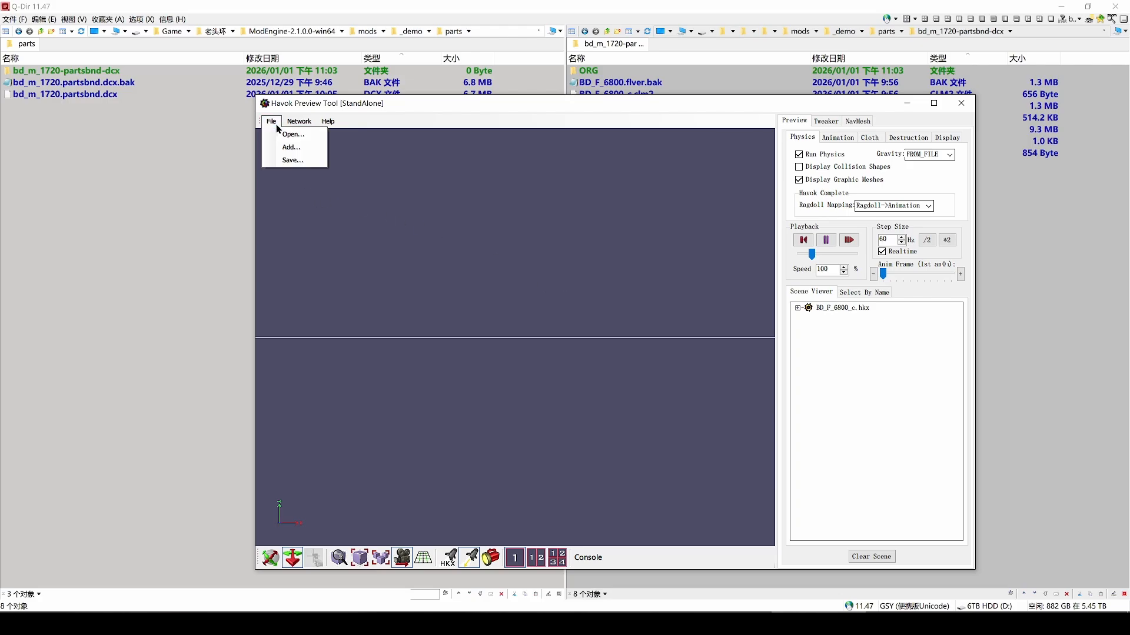
left_click(276, 160)
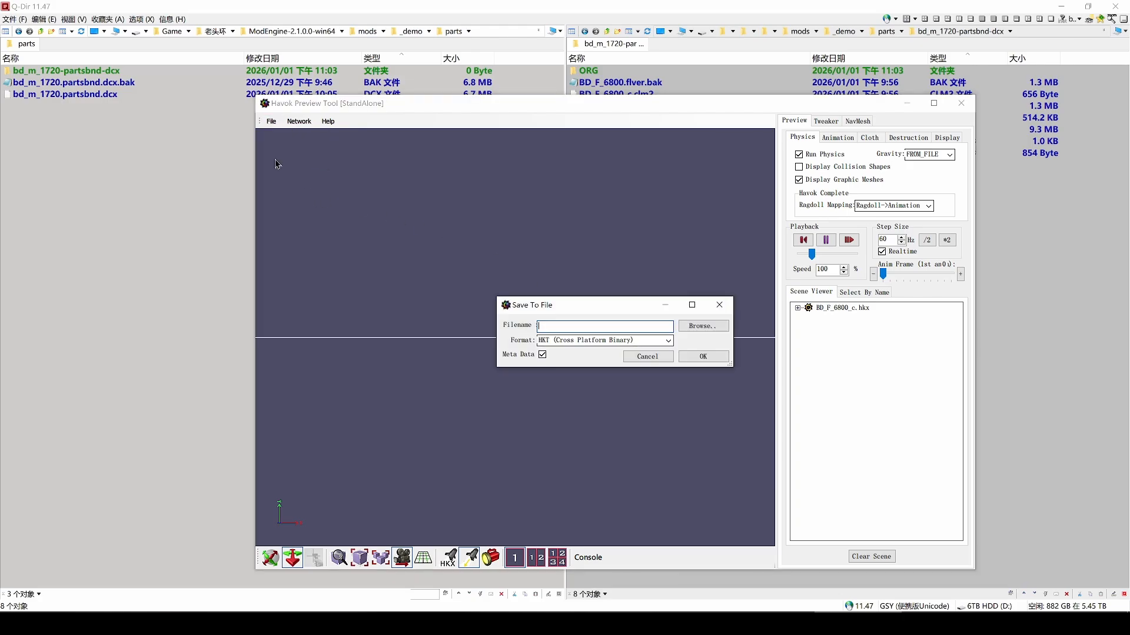
left_click(701, 326)
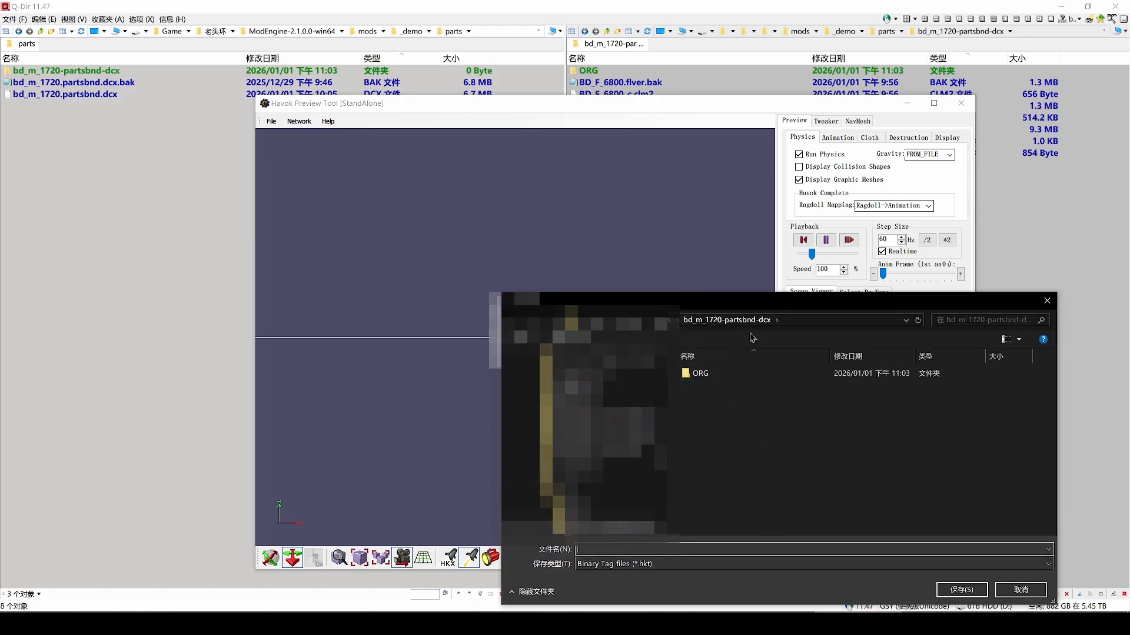
left_click(665, 567)
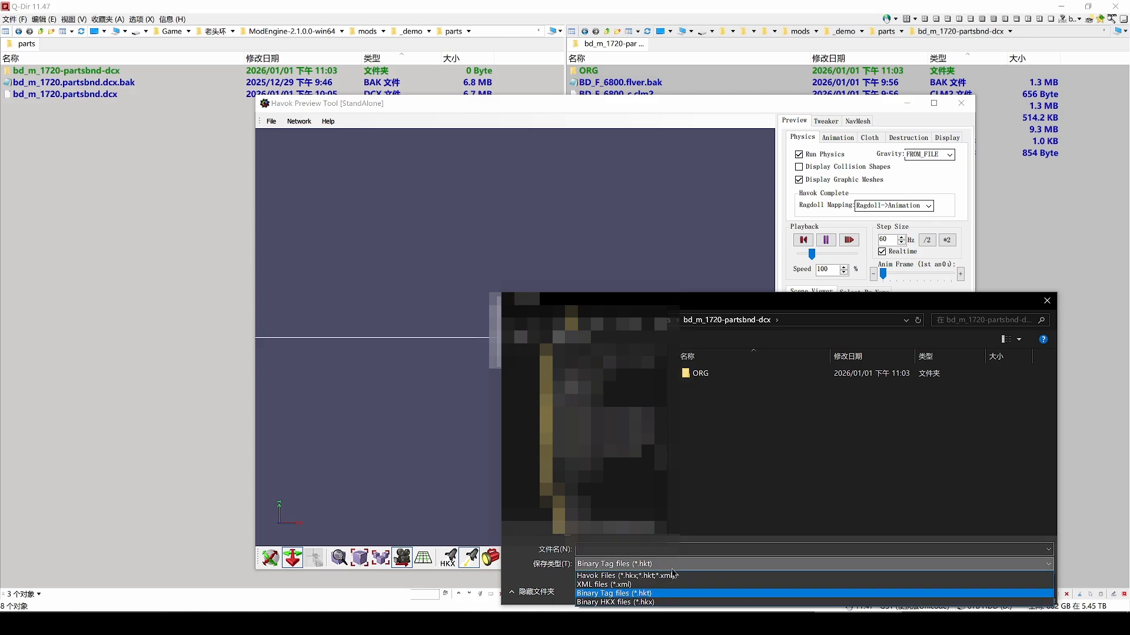
left_click(600, 577)
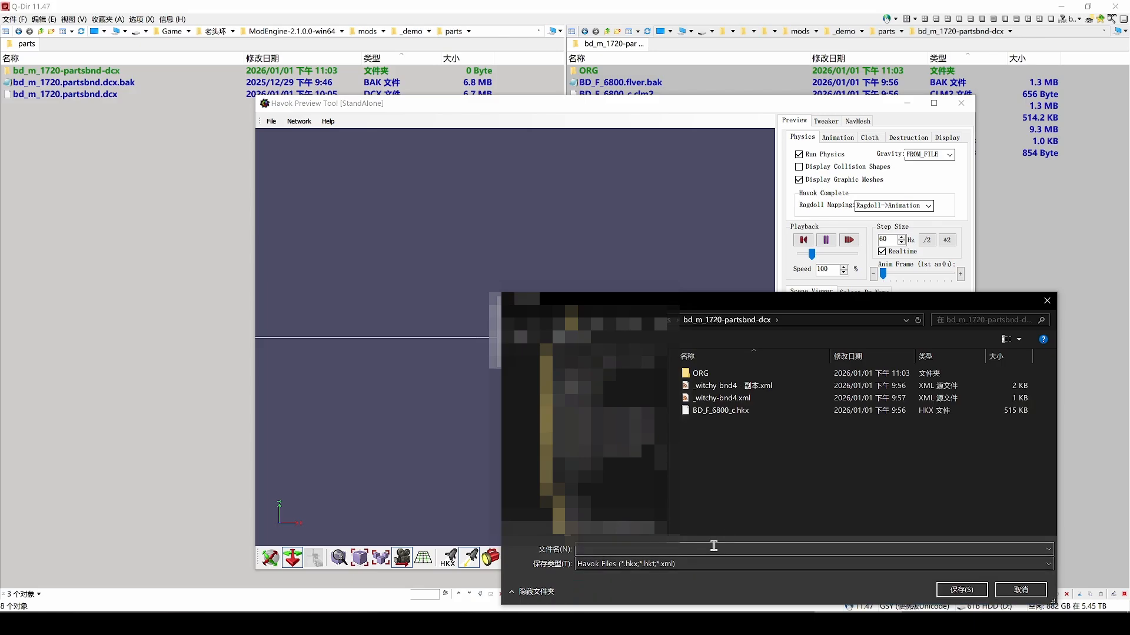
left_click(737, 415)
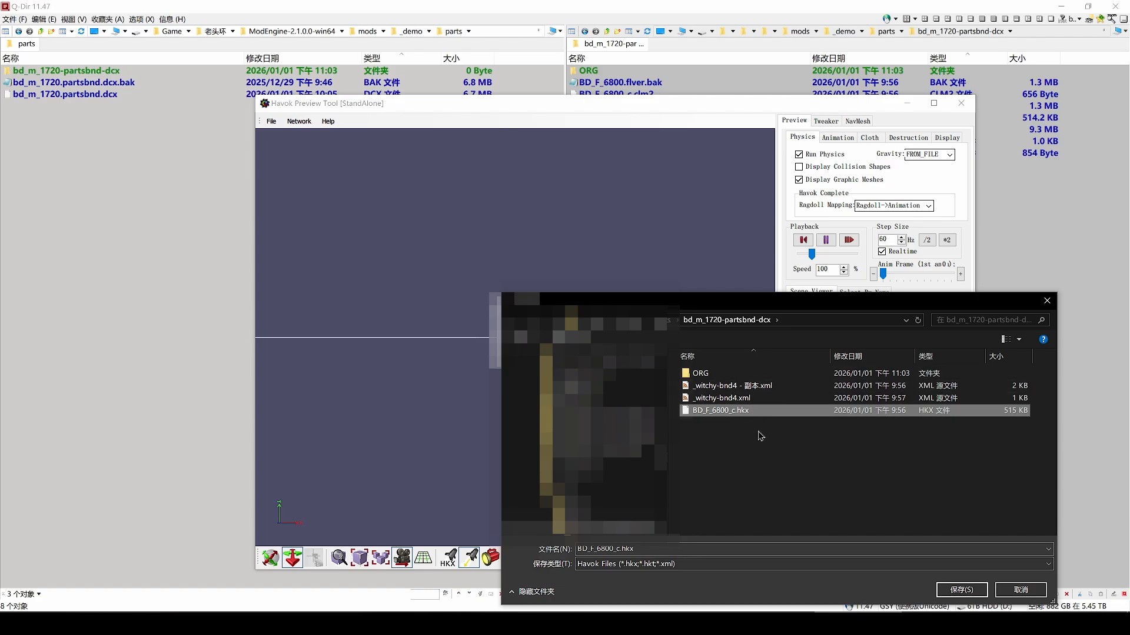
left_click(961, 590)
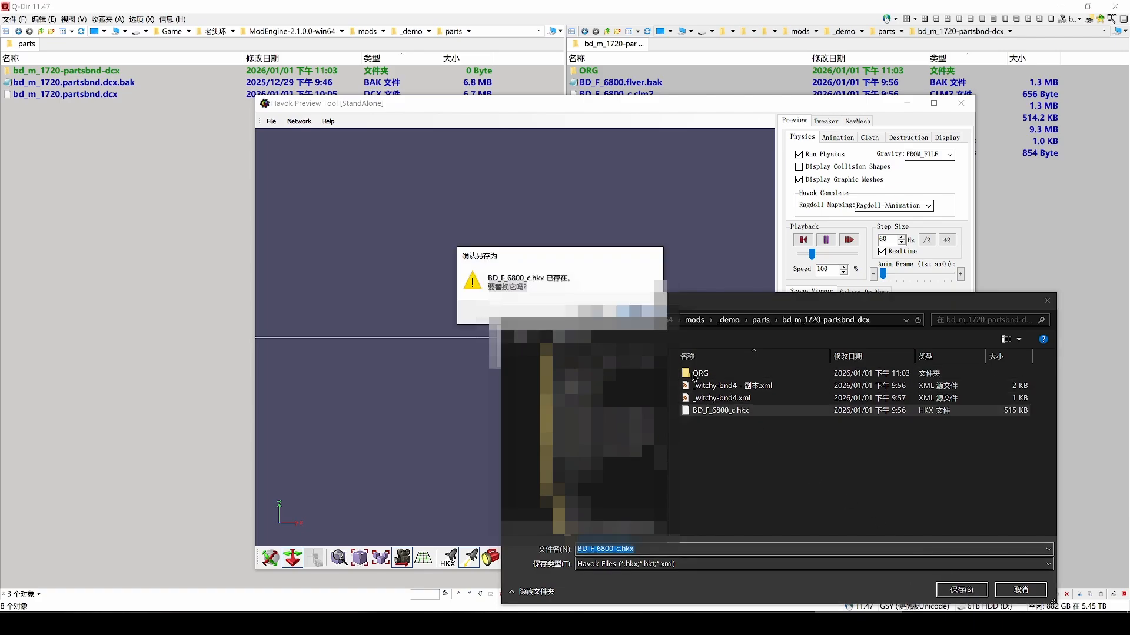
left_click(601, 315)
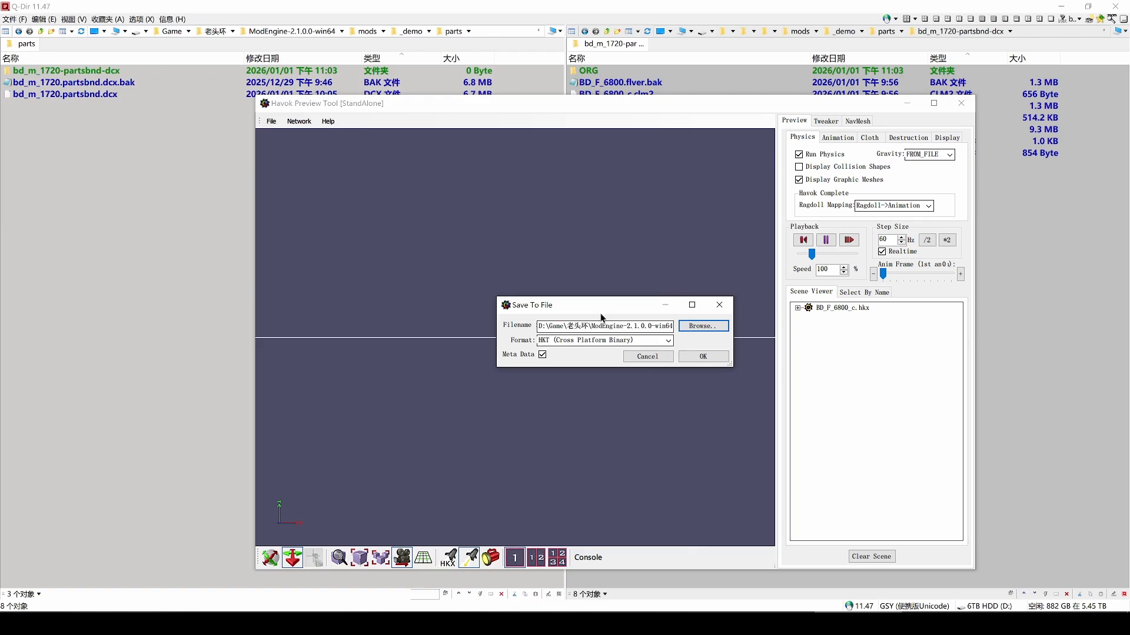
- Set the save format to MSVC x64, XBoxOne (64m), save the scene, and return to Q-Dir
left_click(669, 341)
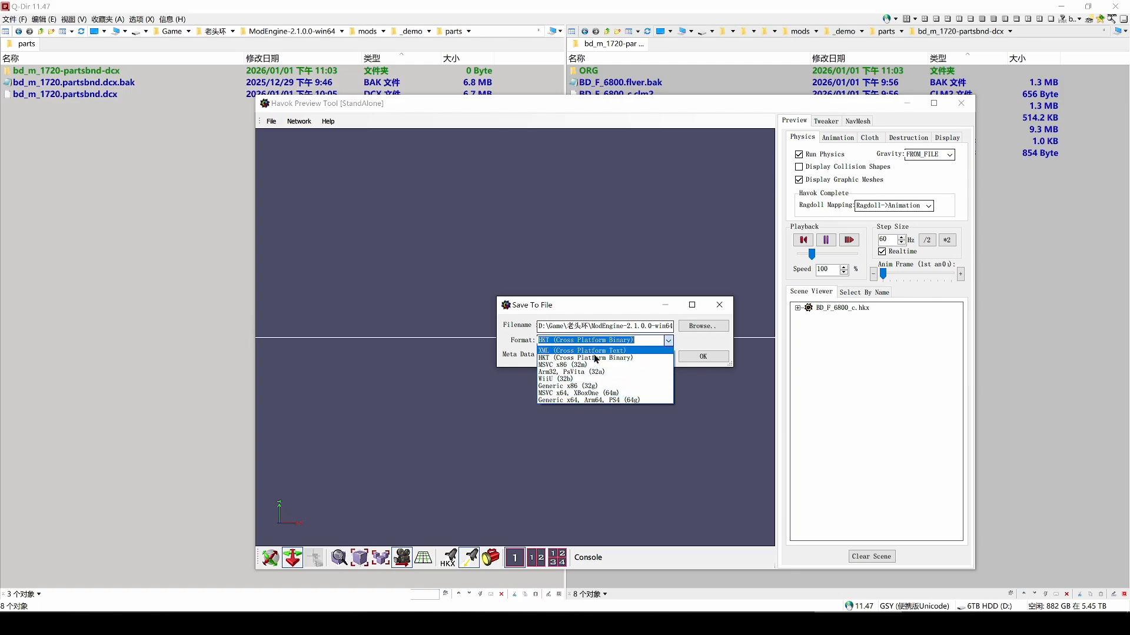
left_click(589, 397)
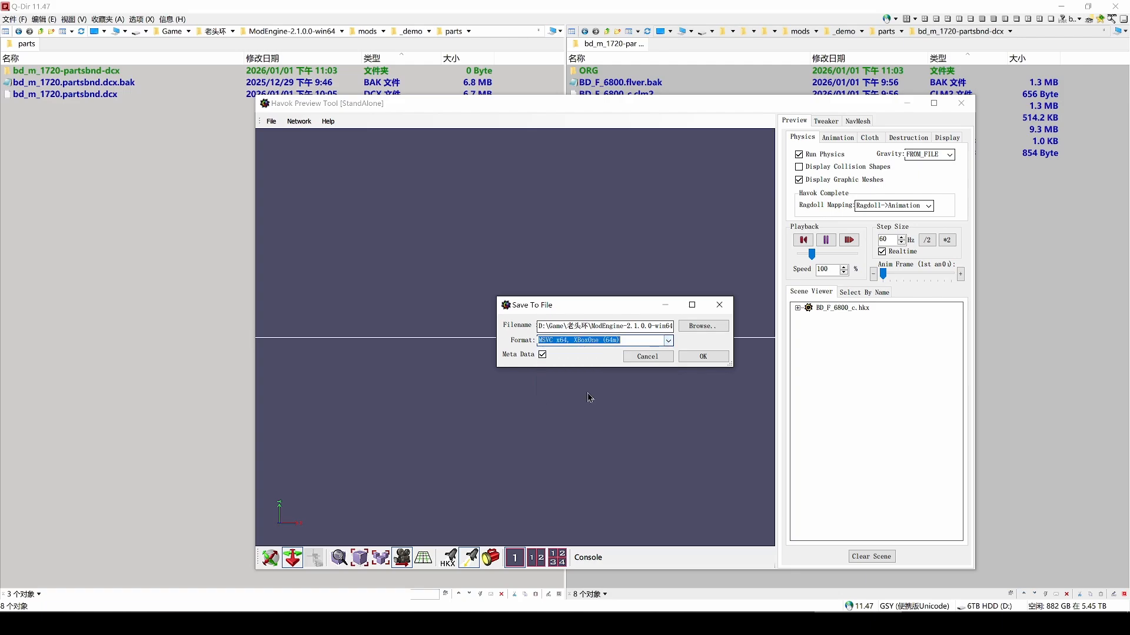
left_click(703, 358)
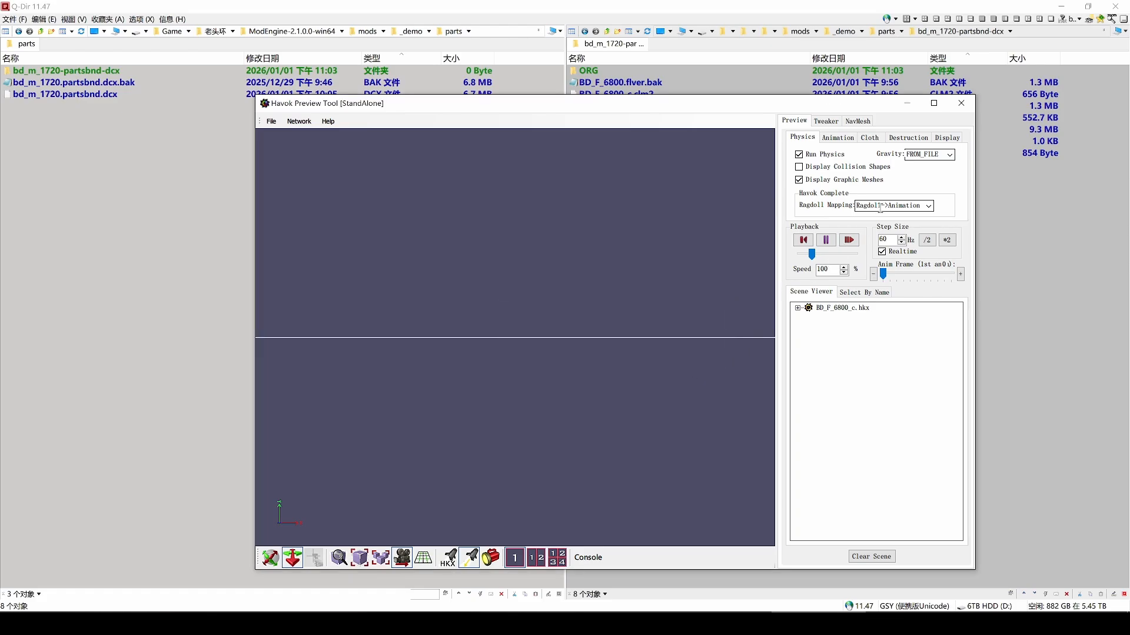
left_click(1014, 315)
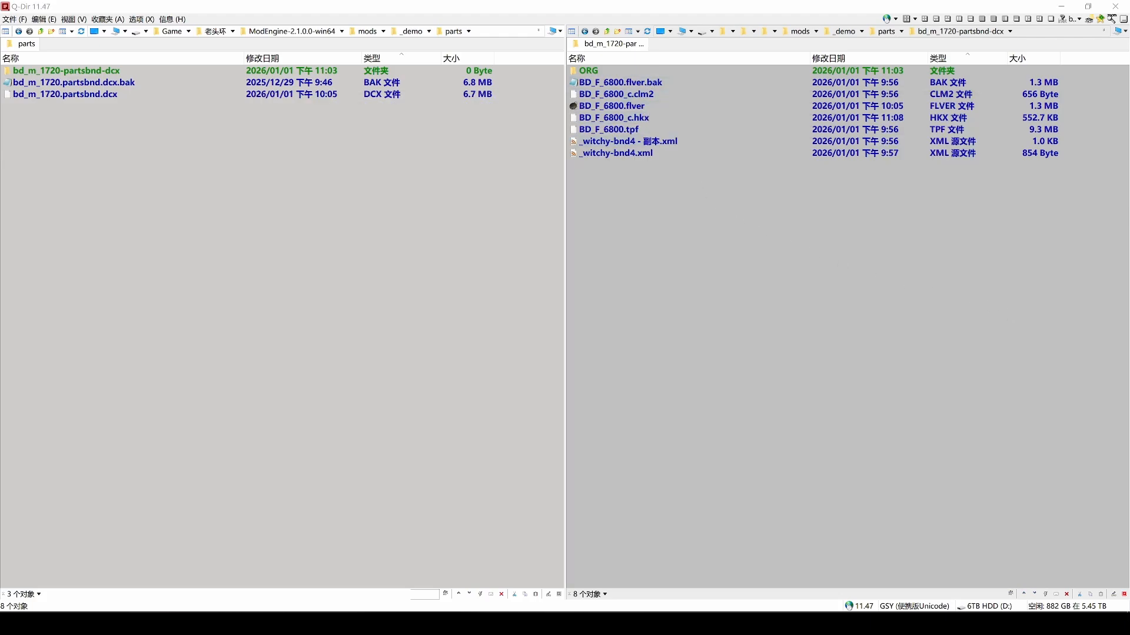
- Replace _witchy-bnd4.xml with a duplicate of the backup "_witchy-bnd4 - 副本.xml", deleting the old file and giving the duplicate its name
left_click(634, 142)
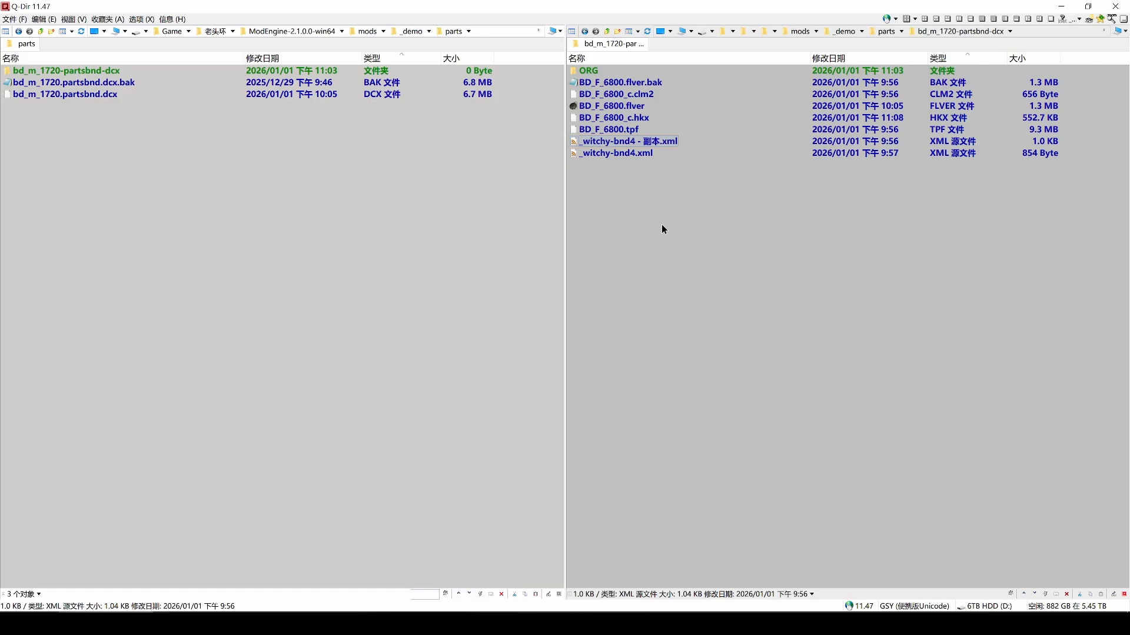
key("ctrl+c")
key("ctrl+v")
left_click(636, 155)
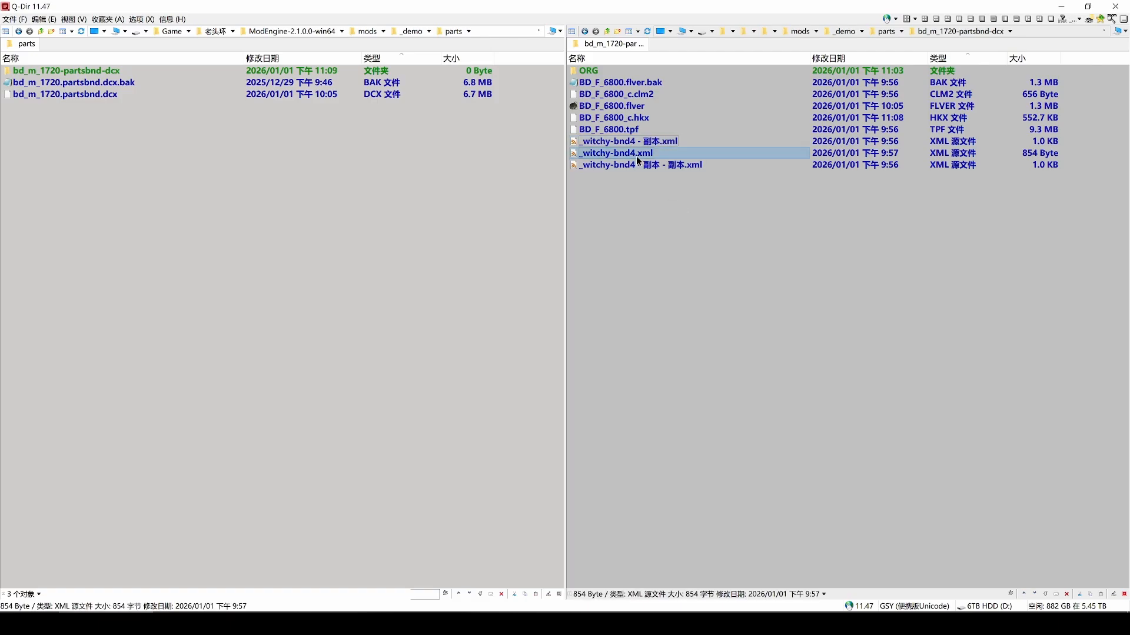
key("F2")
key("Escape")
key("Delete")
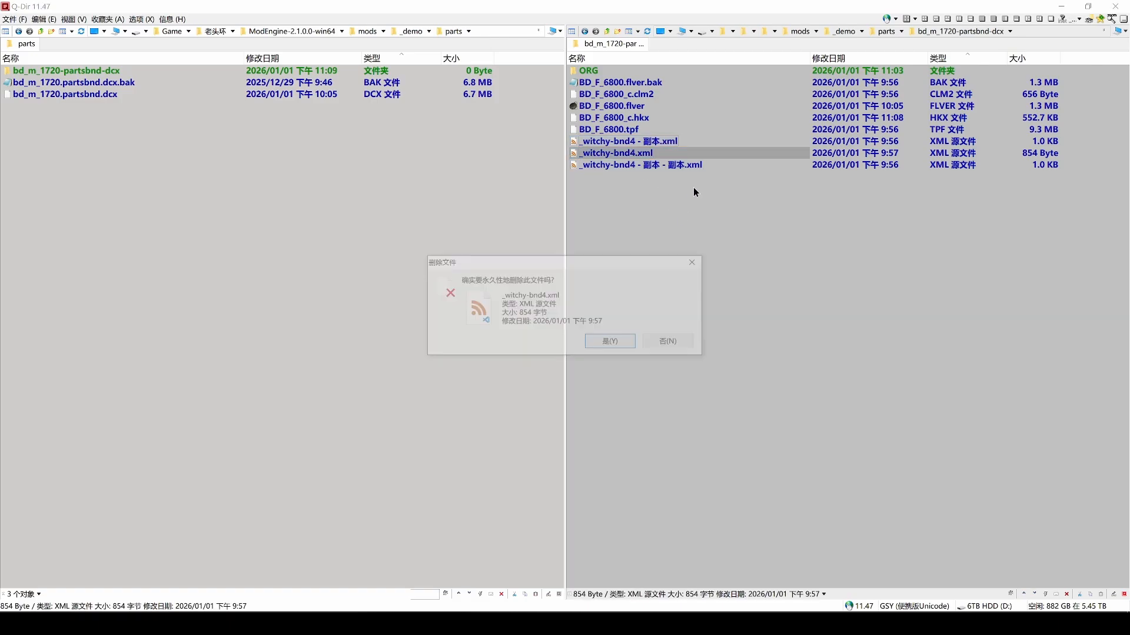
key("Return")
key("F2")
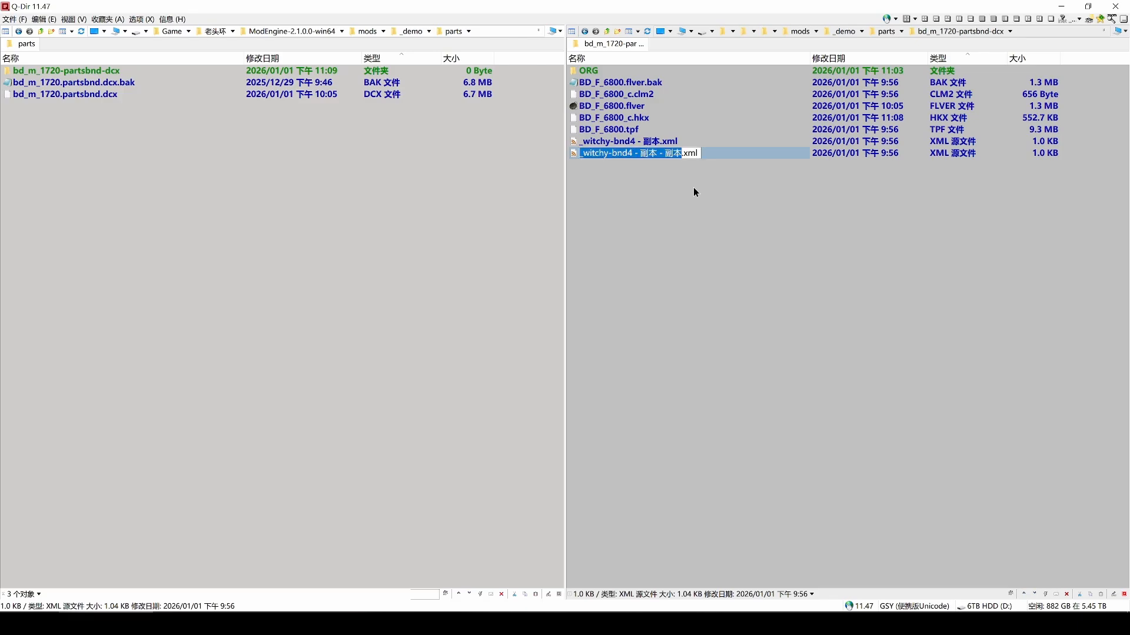
key("ctrl+v")
key("Return")
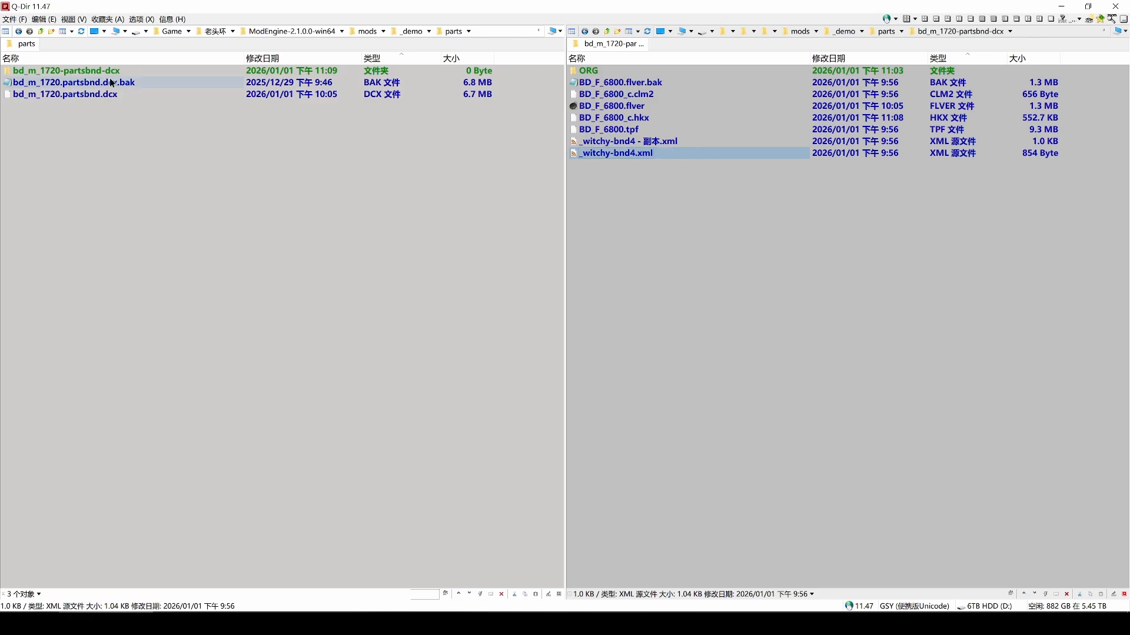
- Repack the bd_m_1720-partsbnd-dcx folder with WitchyBND, including the converted cloth file
right_click(49, 73)
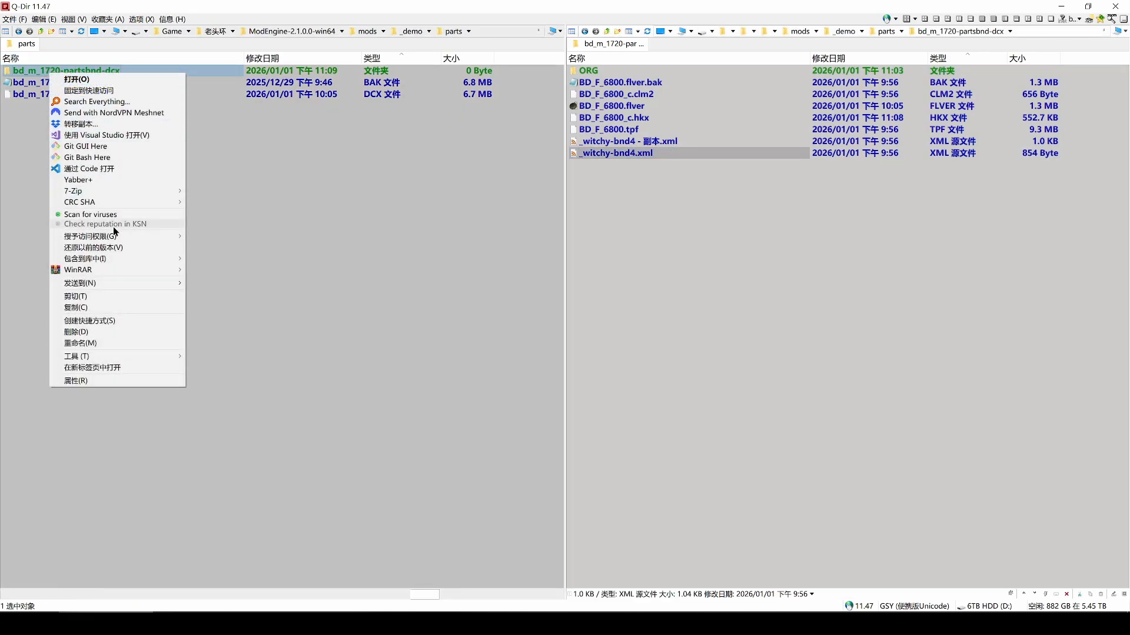
mouse_move(111, 280)
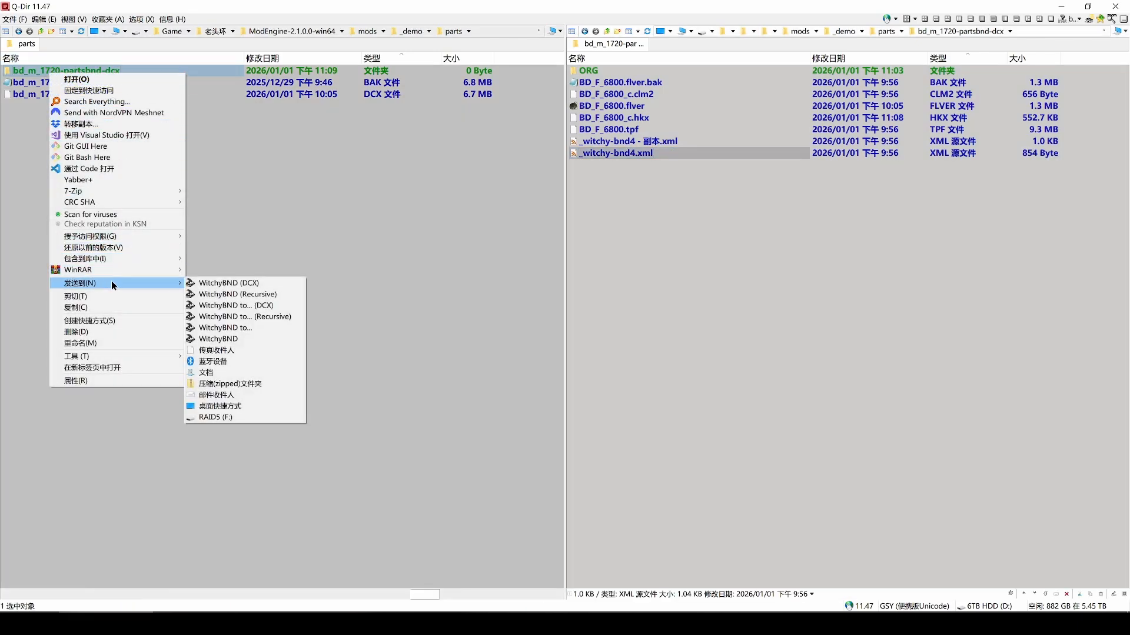
left_click(201, 340)
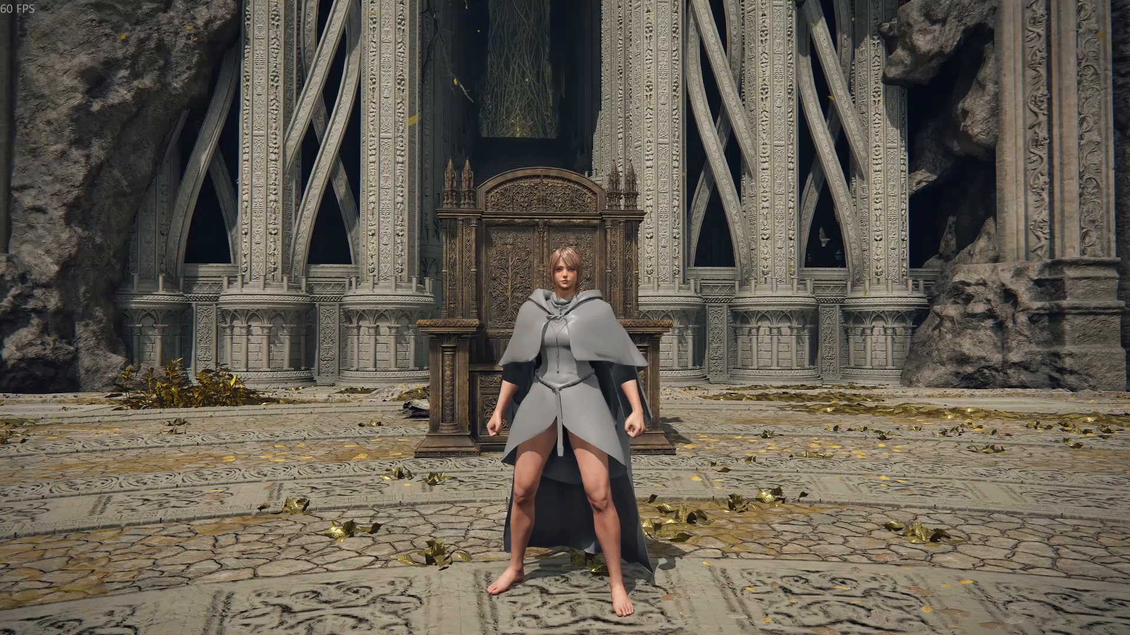
- Walk the character toward and away from the camera in the game to check how the armour's cloth moves
key("s")
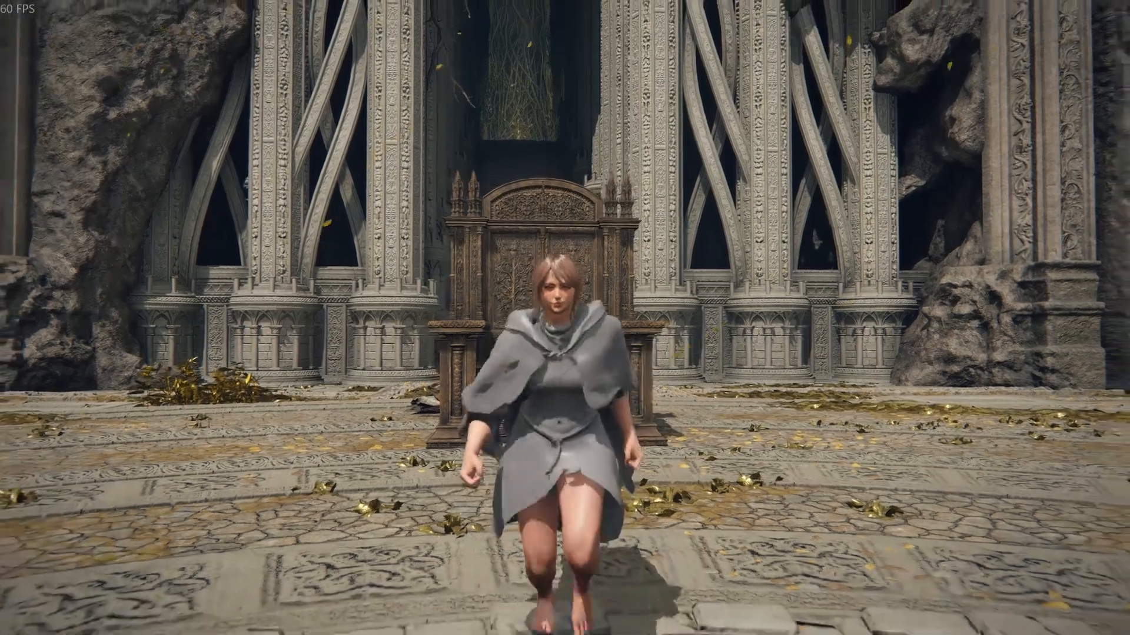
key("w")
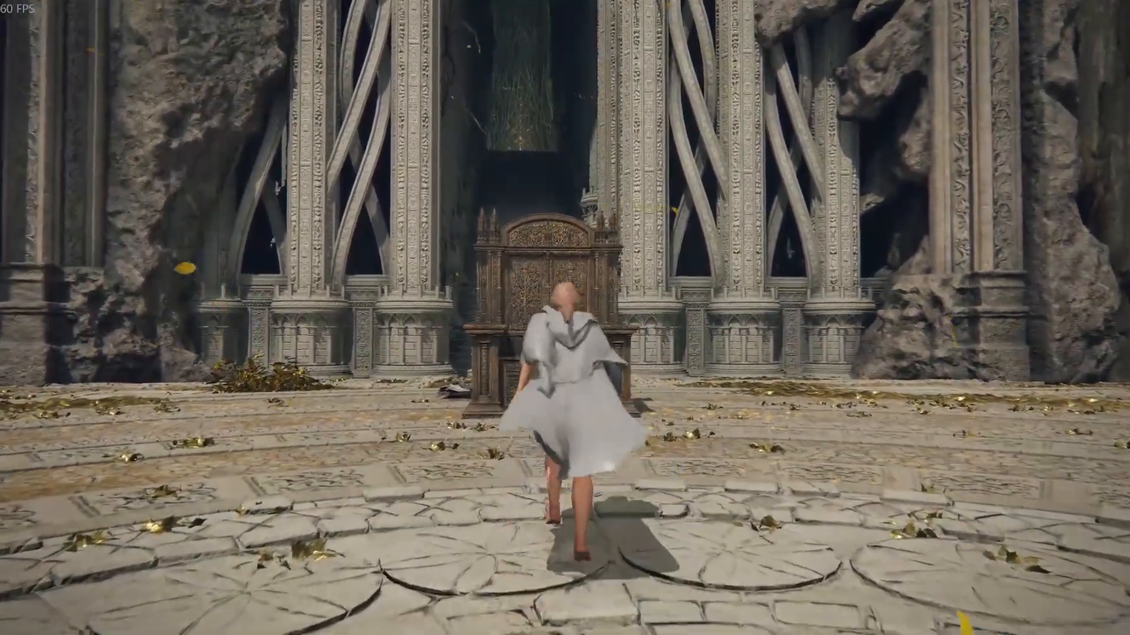
key("s")
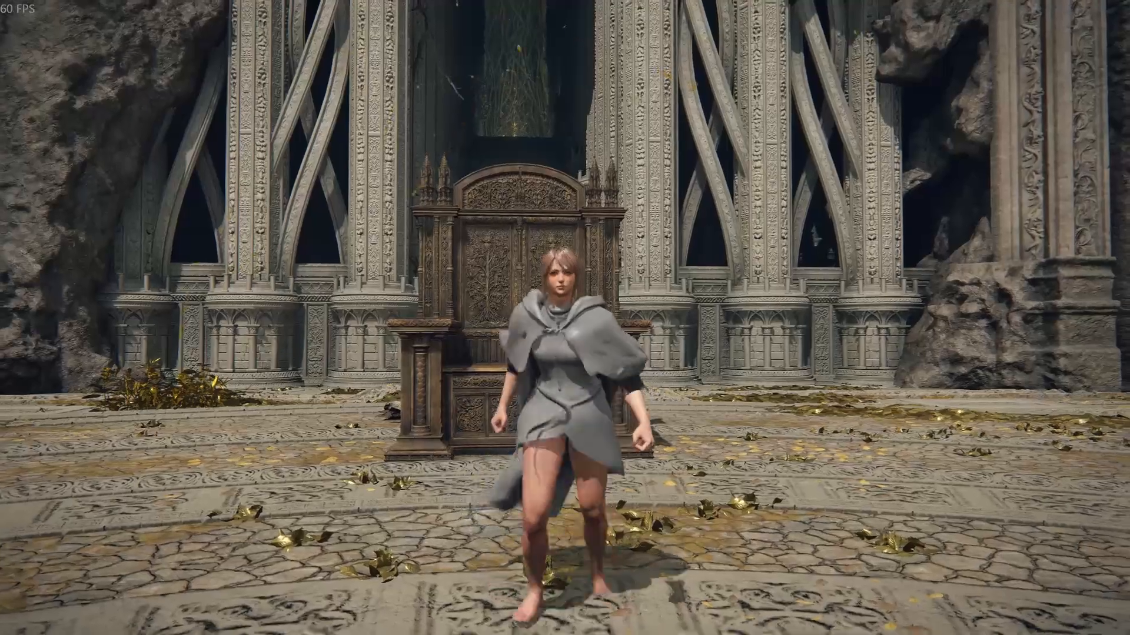
- Make the character jump and walk in the game to check how the armour's cloth reacts
key("f")
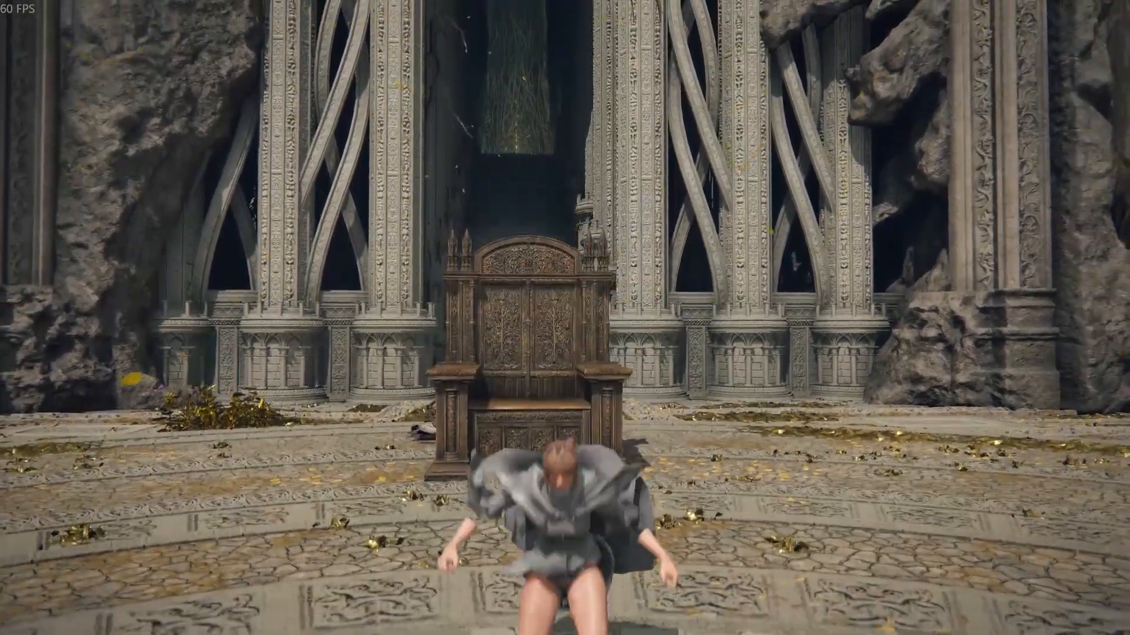
key("w")
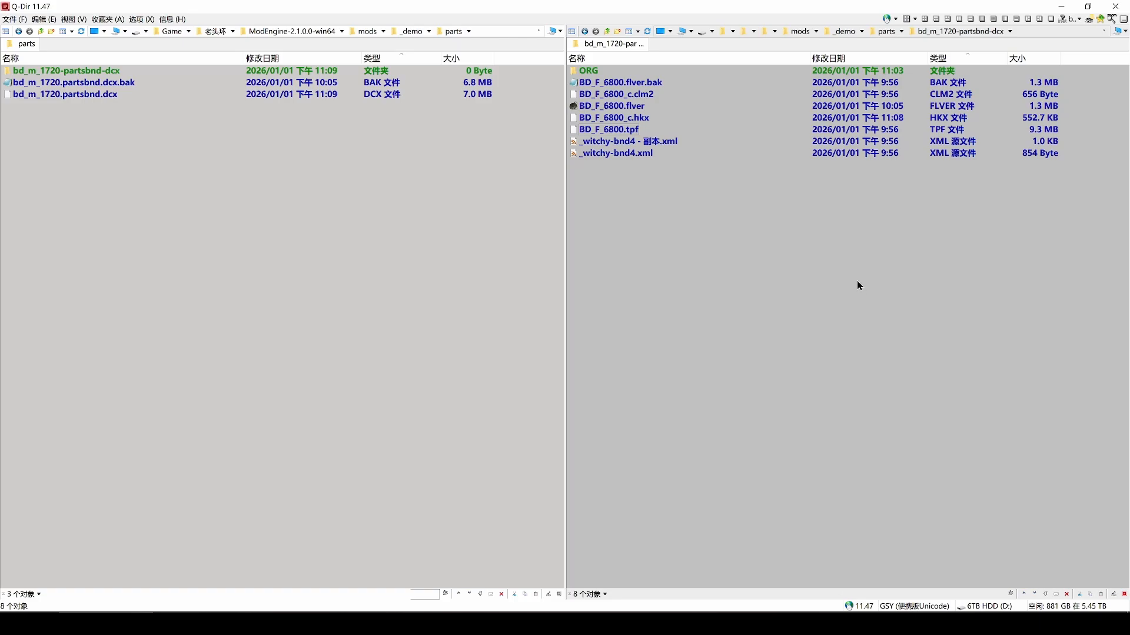
- Unpack BD_F_6800.tpf with WitchyBND in Q-Dir and open the extracted BD_F_6800-tpf folder of DDS textures
right_click(612, 128)
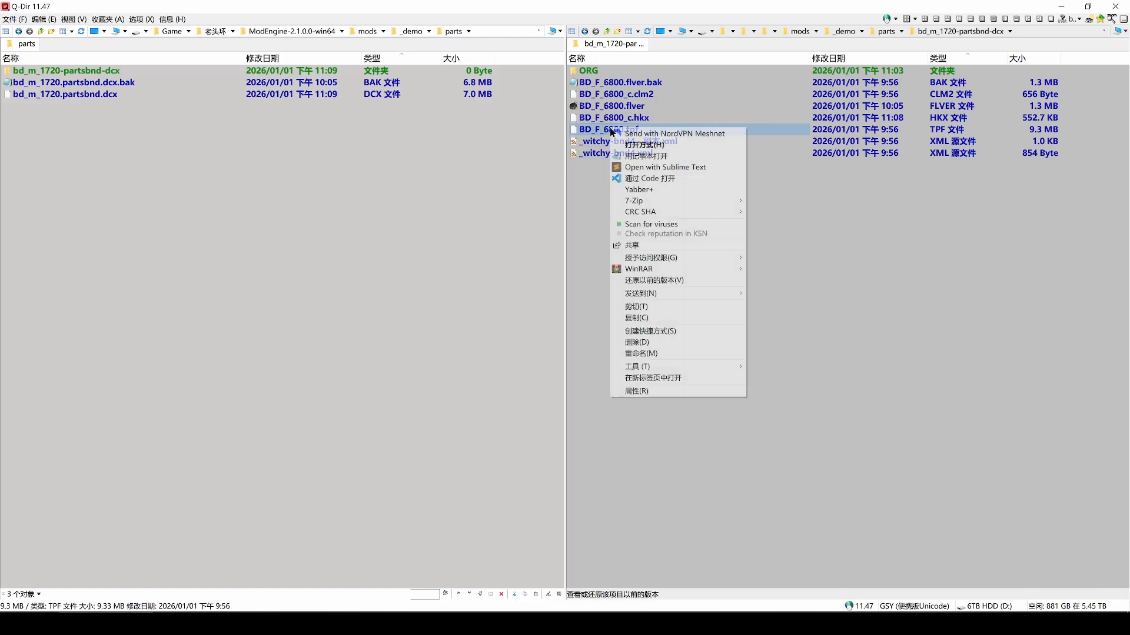
mouse_move(693, 293)
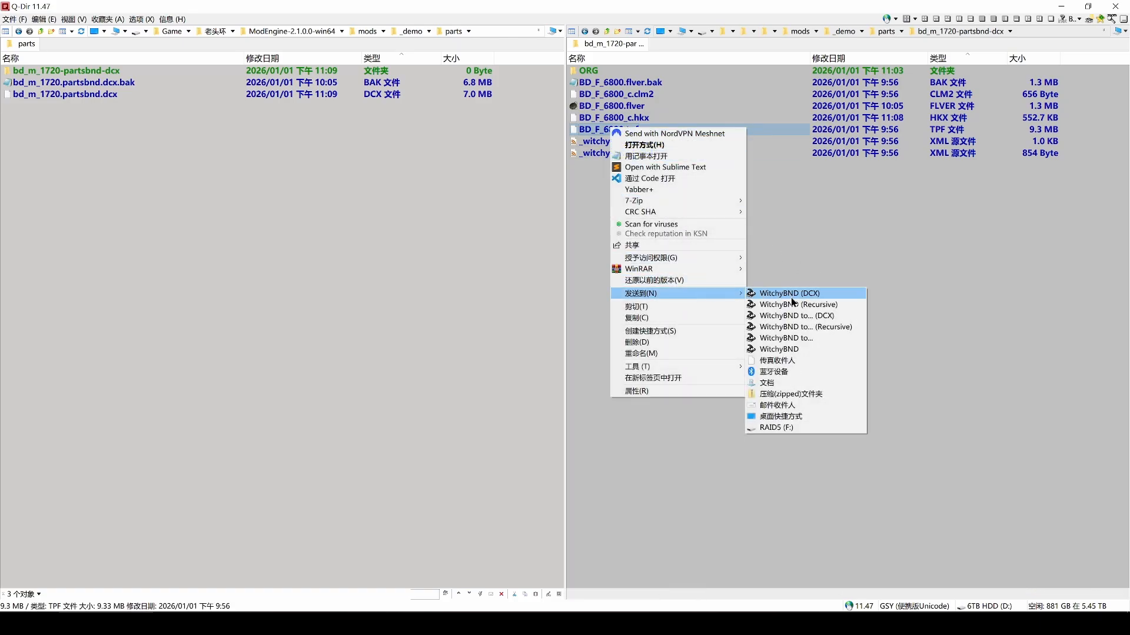
left_click(777, 349)
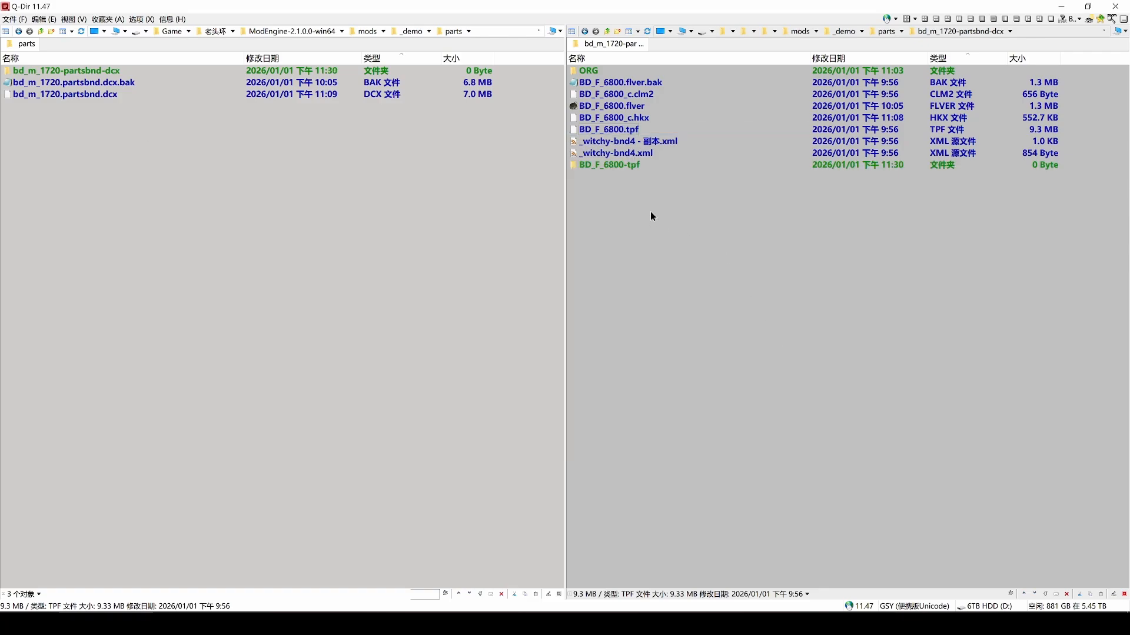
double_click(637, 166)
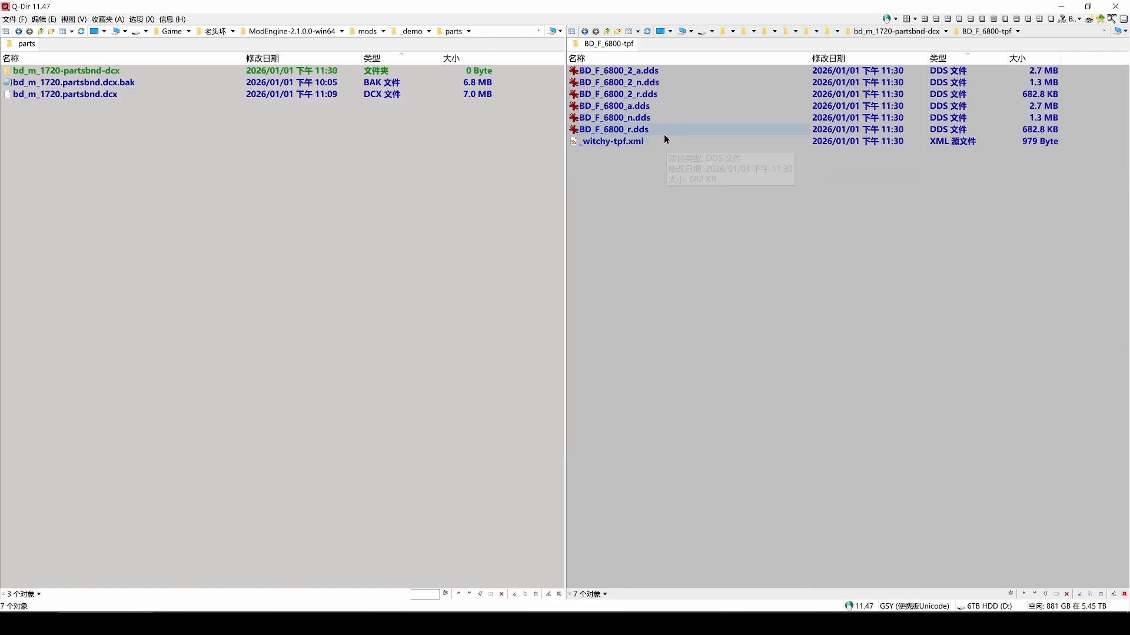
left_click_drag(663, 134, 648, 71)
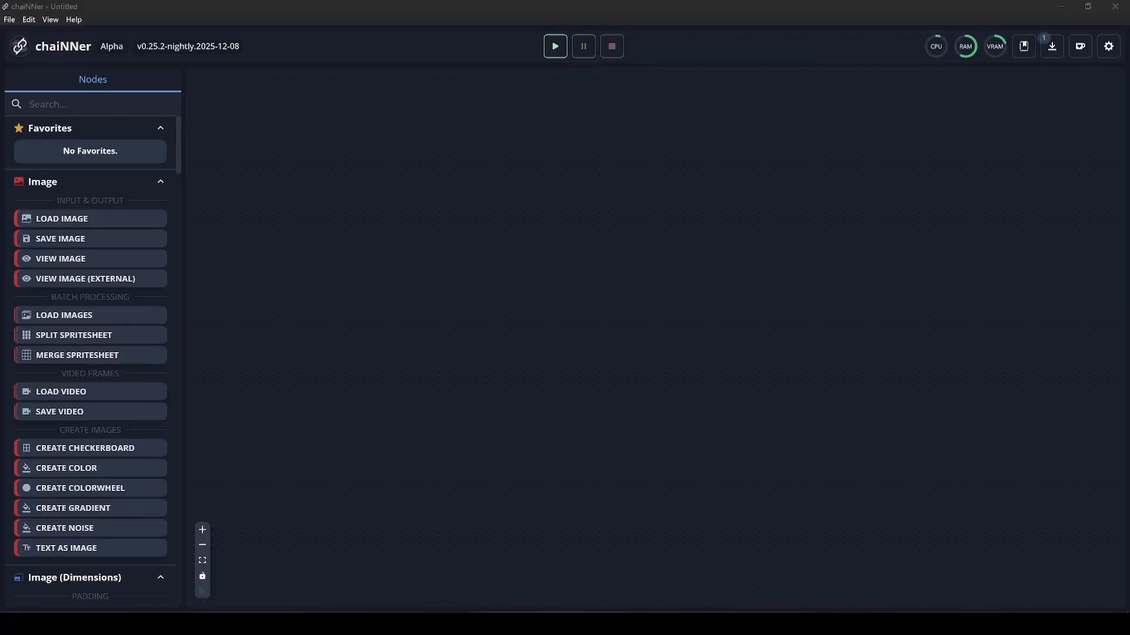
- Switch to chaiNNer and open the DS3_tex_to_ER_tex_template.chn chain
left_click(520, 244)
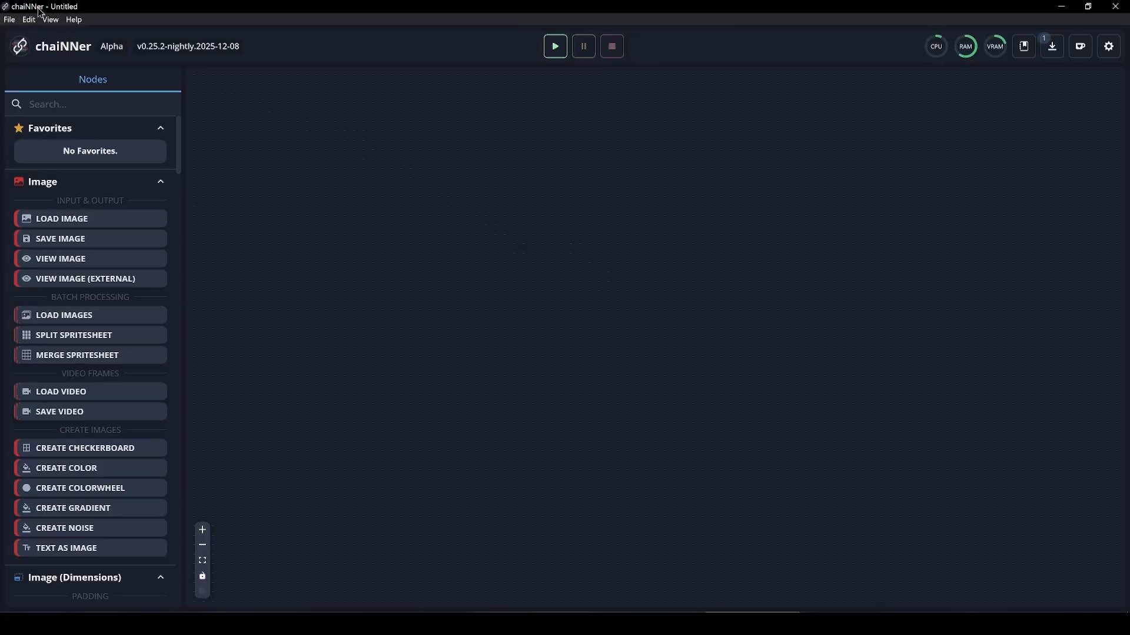
left_click(11, 21)
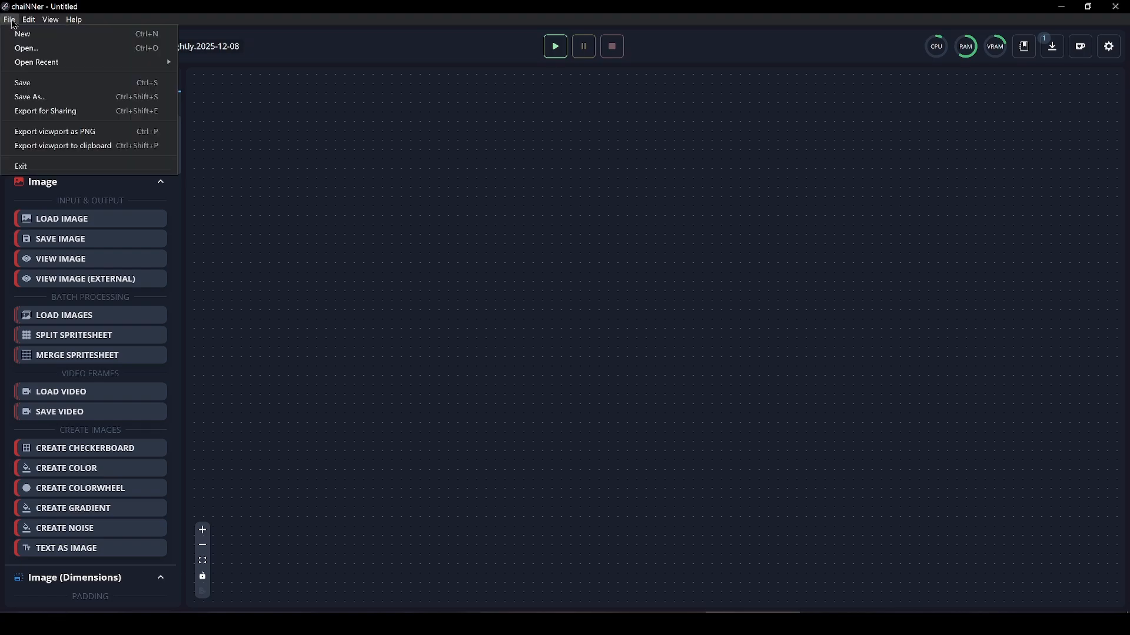
left_click(27, 48)
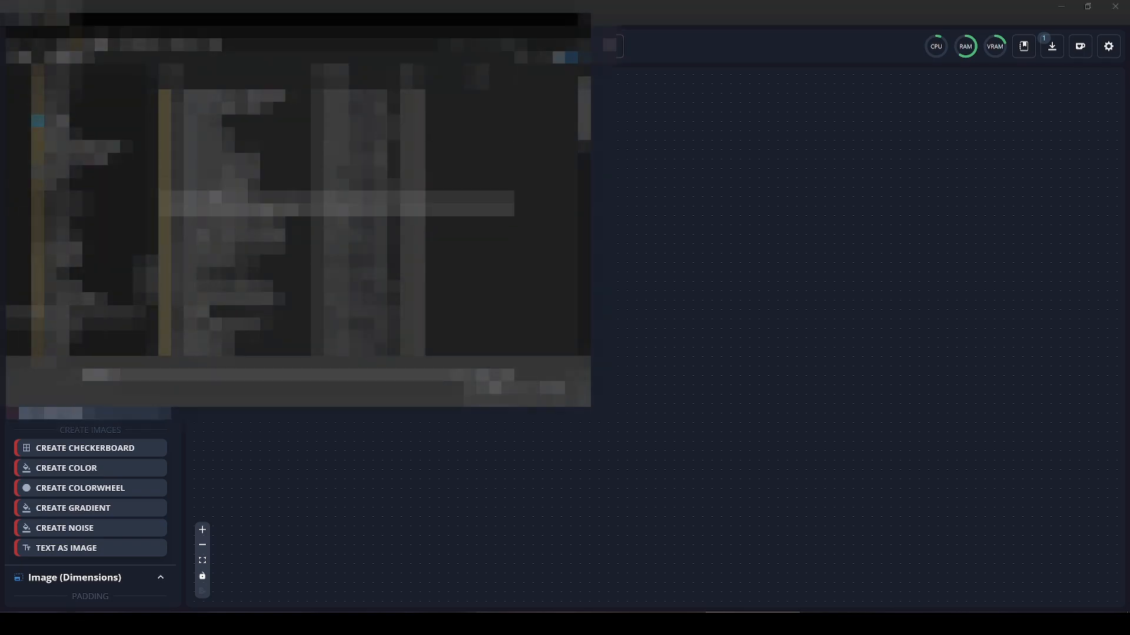
scroll(253, 267, "down", 12)
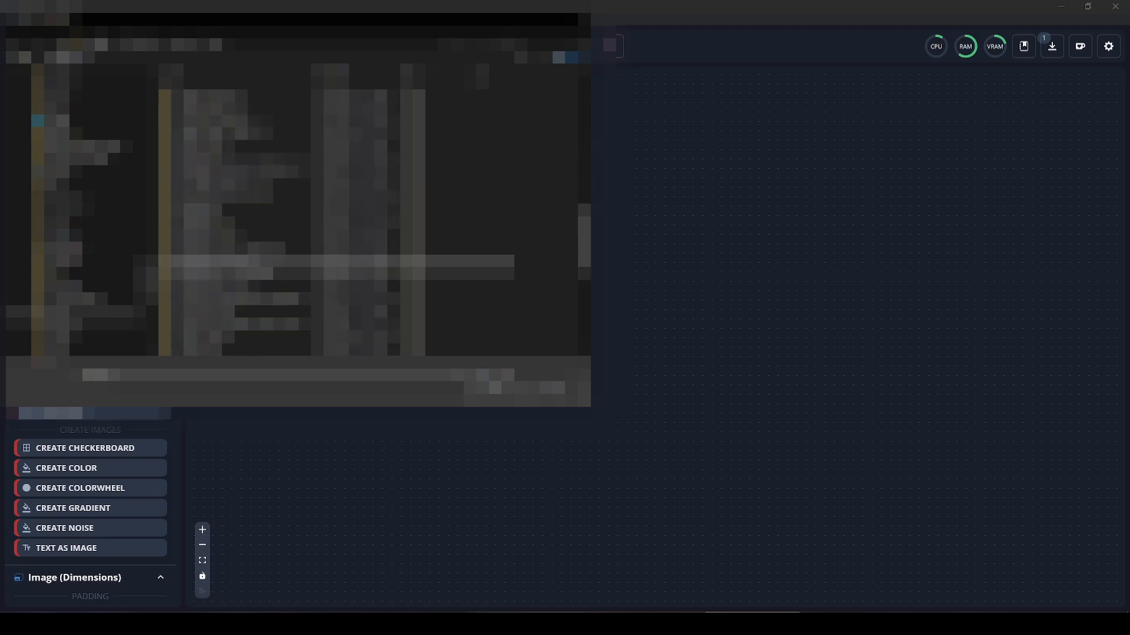
scroll(253, 267, "down", 6)
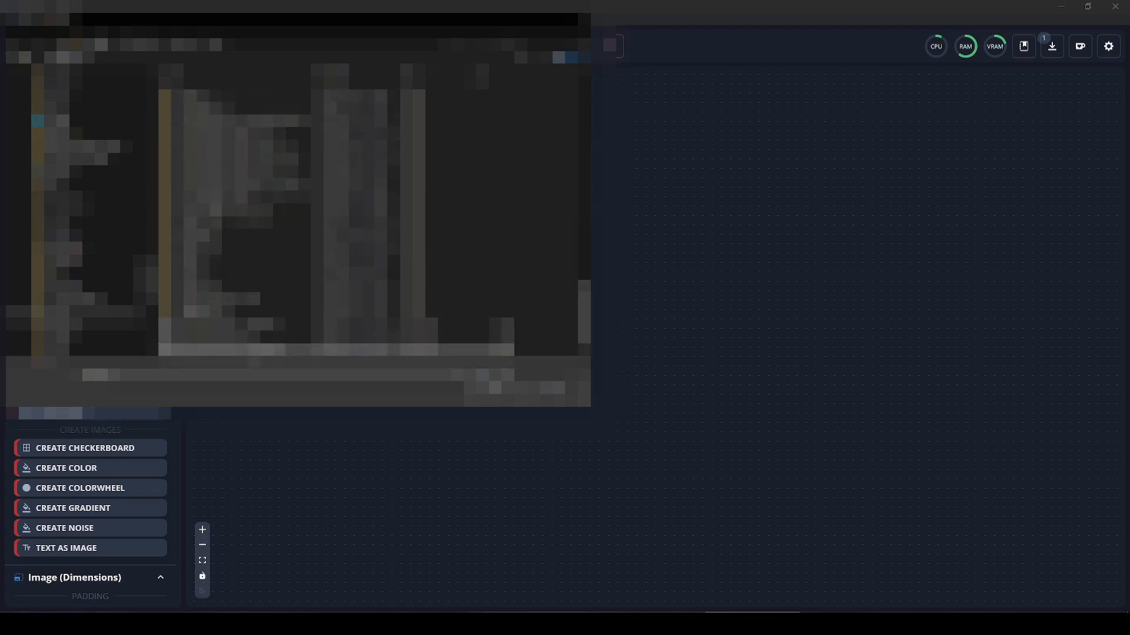
double_click(250, 350)
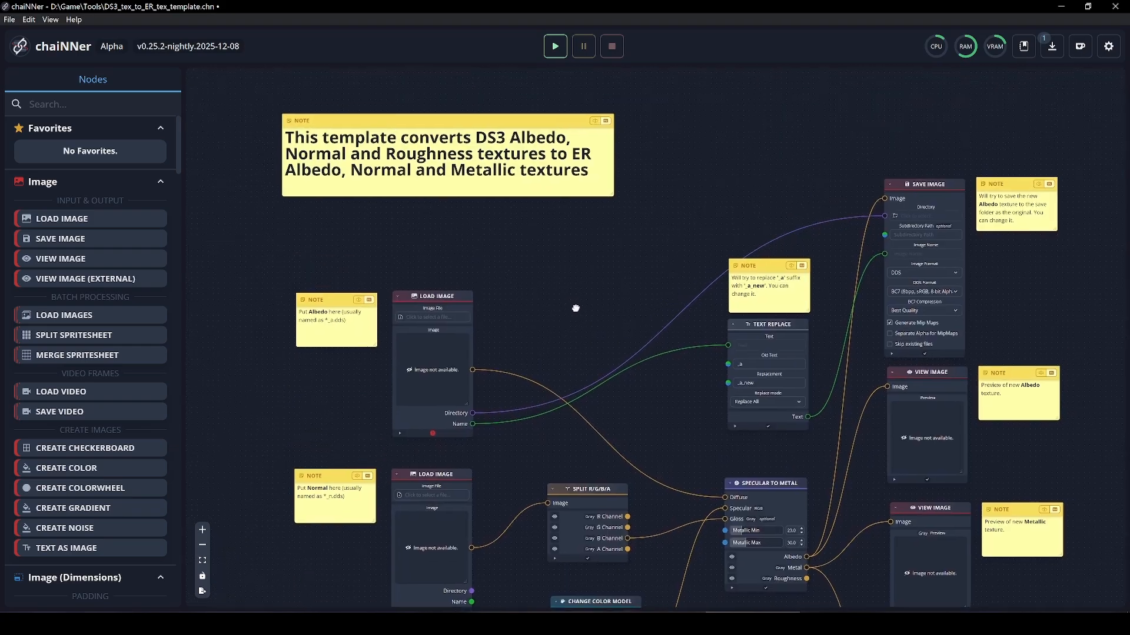
- Examine the template's Albedo, Normal and Roughness inputs, the Specular to Metal conversion, and the preview, renaming and save nodes
left_click_drag(539, 333, 586, 316)
left_click_drag(369, 387, 381, 280)
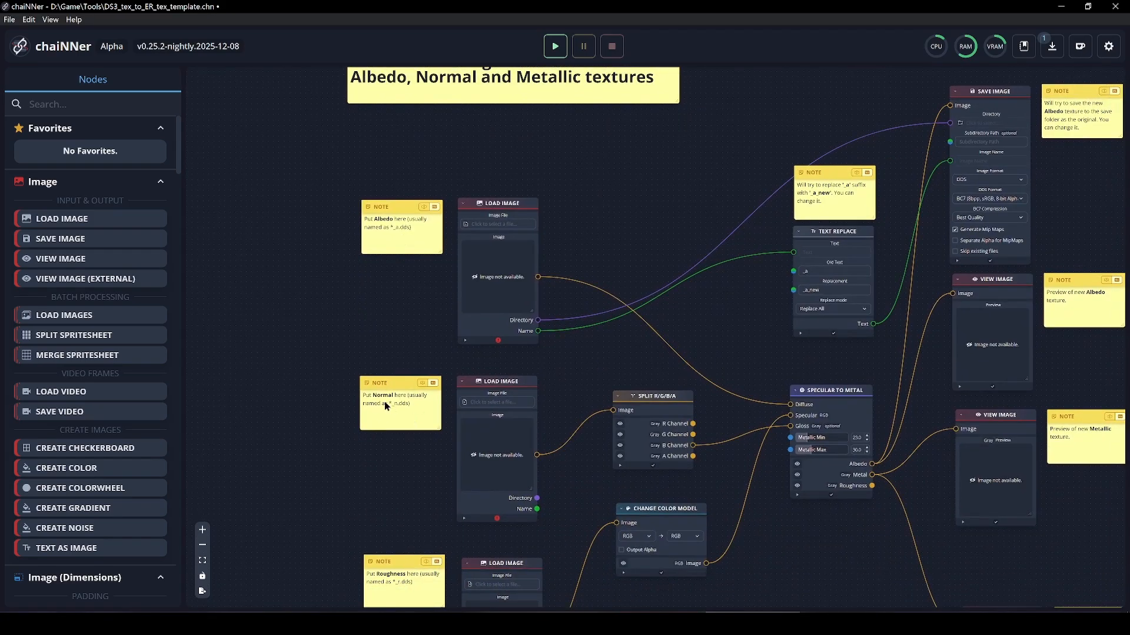
left_click_drag(545, 484, 516, 351)
left_click_drag(676, 352, 628, 398)
left_click_drag(747, 500, 609, 541)
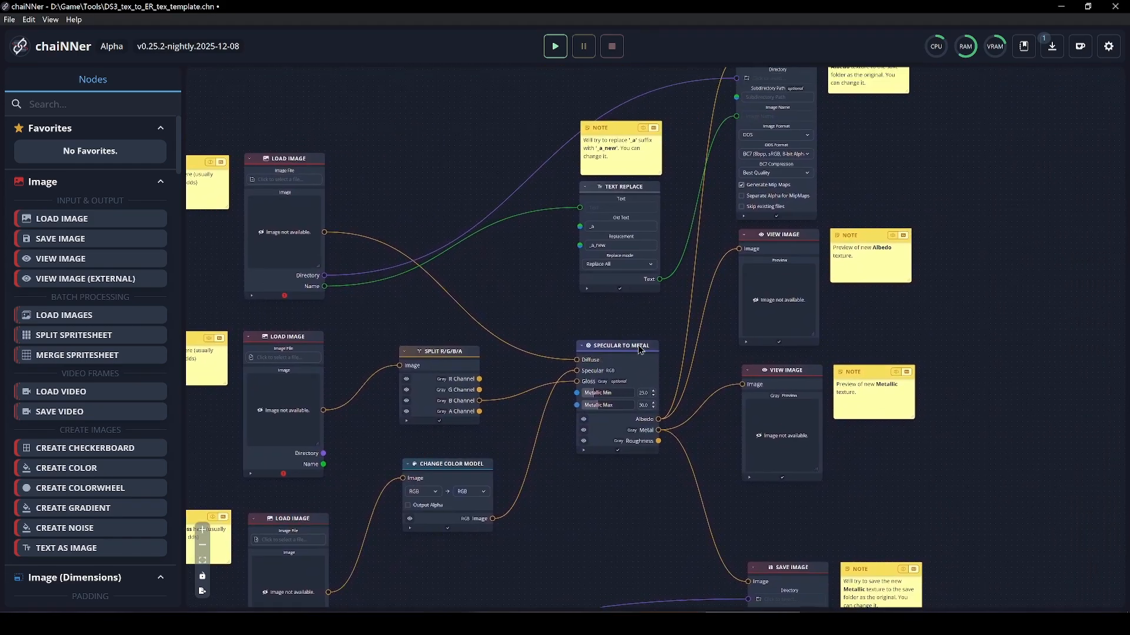
left_click_drag(993, 384, 939, 420)
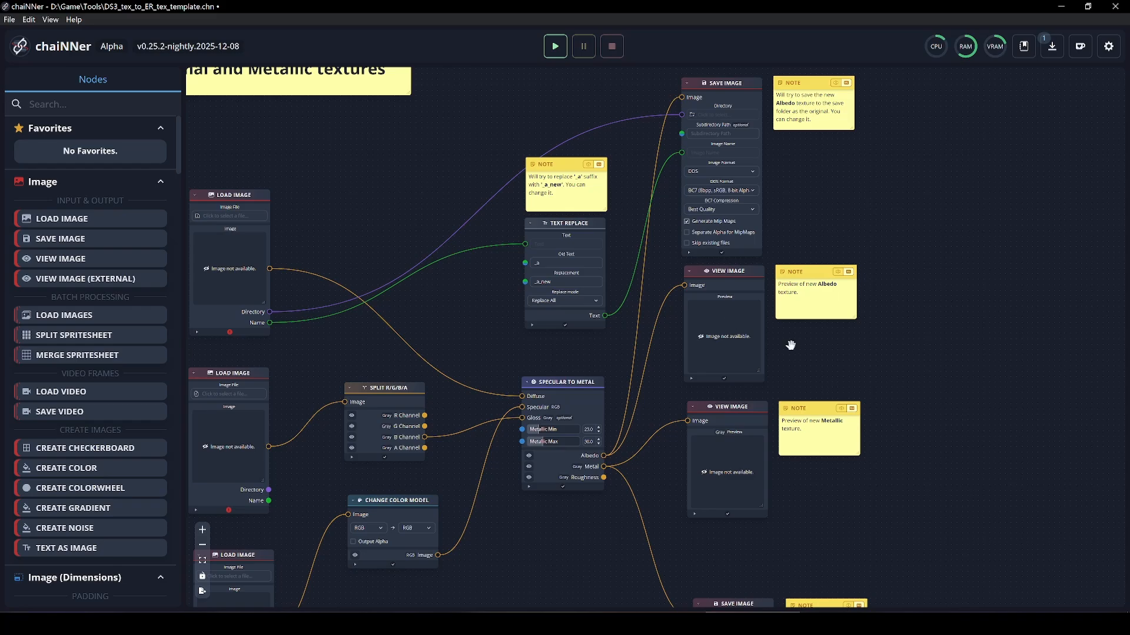
left_click_drag(790, 346, 799, 202)
left_click_drag(901, 456, 975, 340)
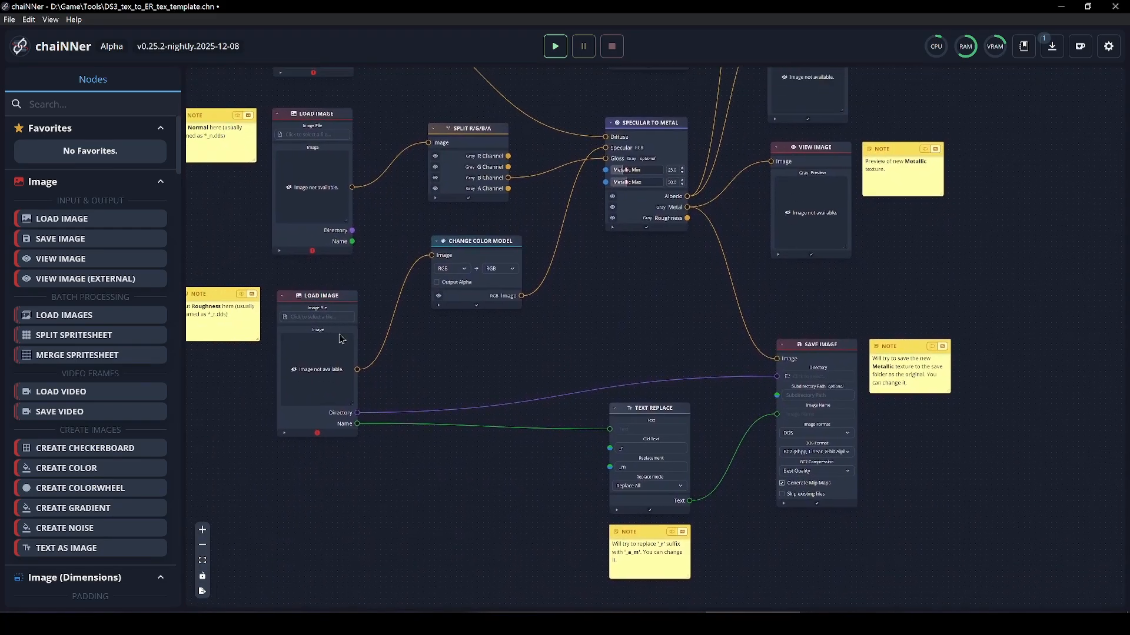
left_click_drag(598, 332, 733, 434)
left_click_drag(522, 331, 504, 453)
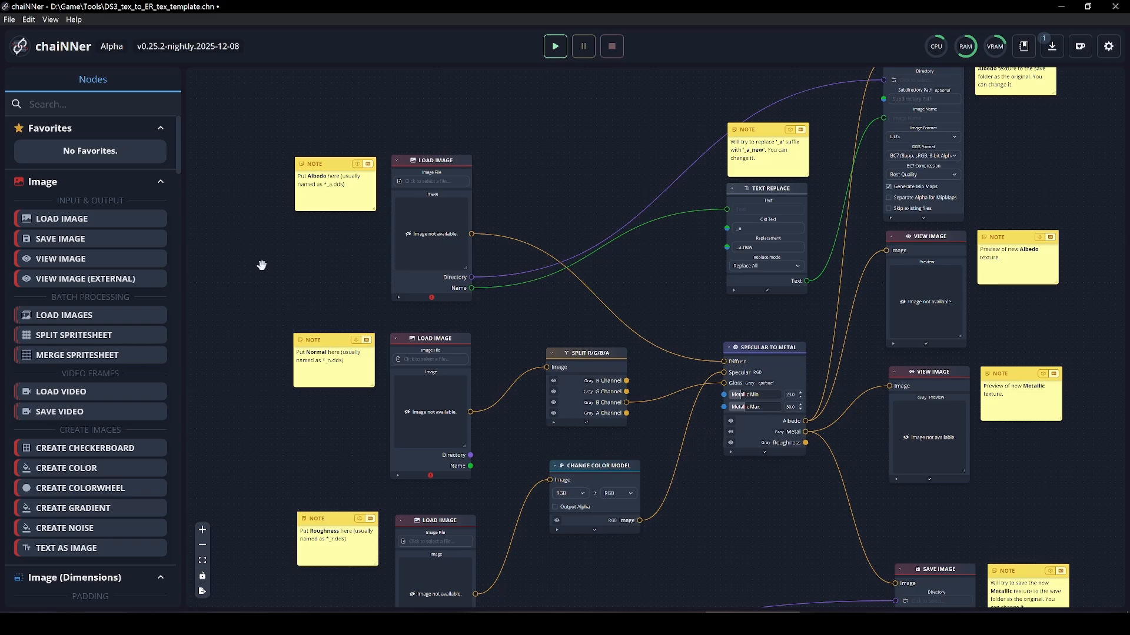
left_click_drag(549, 189, 628, 135)
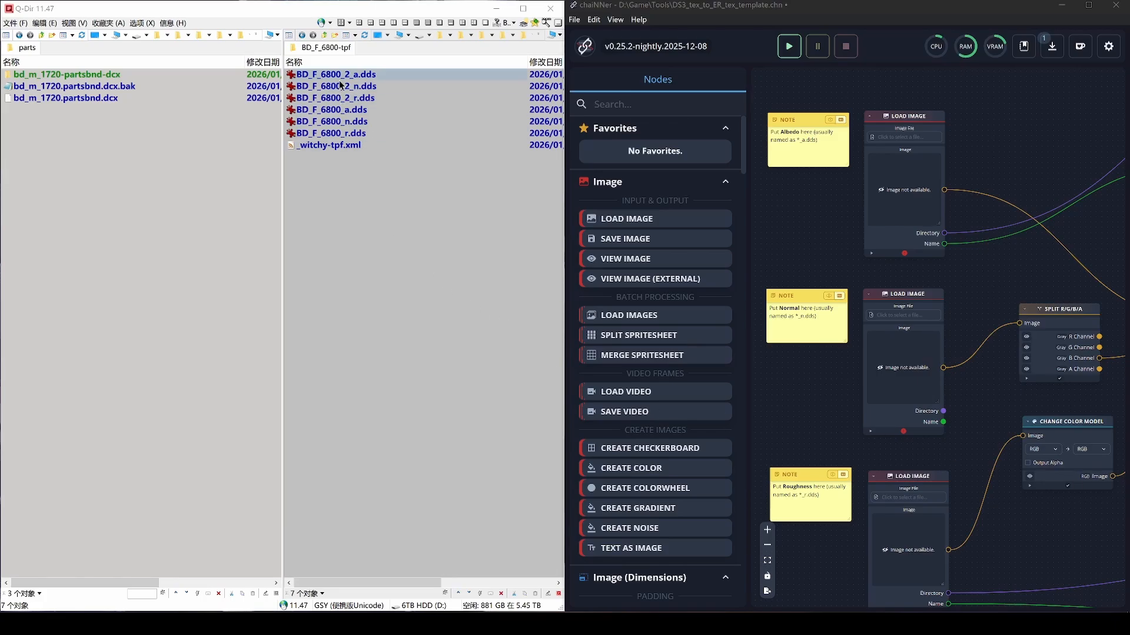
- Load BD_F_6800_2_a.dds, BD_F_6800_2_n.dds and BD_F_6800_2_r.dds into the Albedo, Normal and Roughness nodes and run the chain
left_click_drag(340, 82, 909, 196)
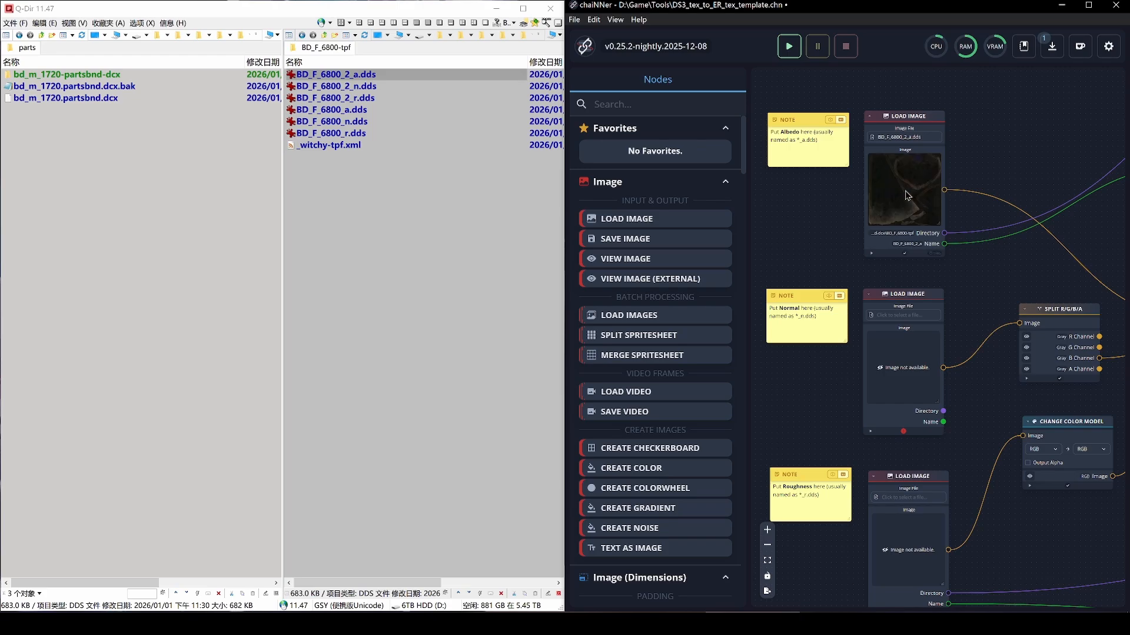
left_click_drag(812, 247, 814, 147)
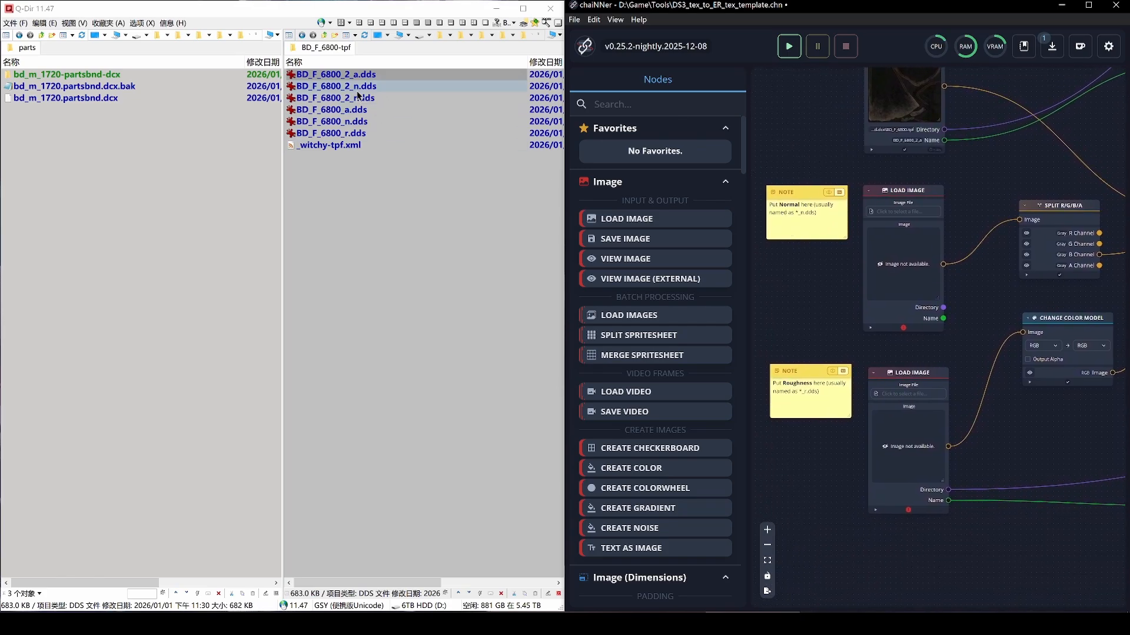
left_click_drag(371, 86, 902, 273)
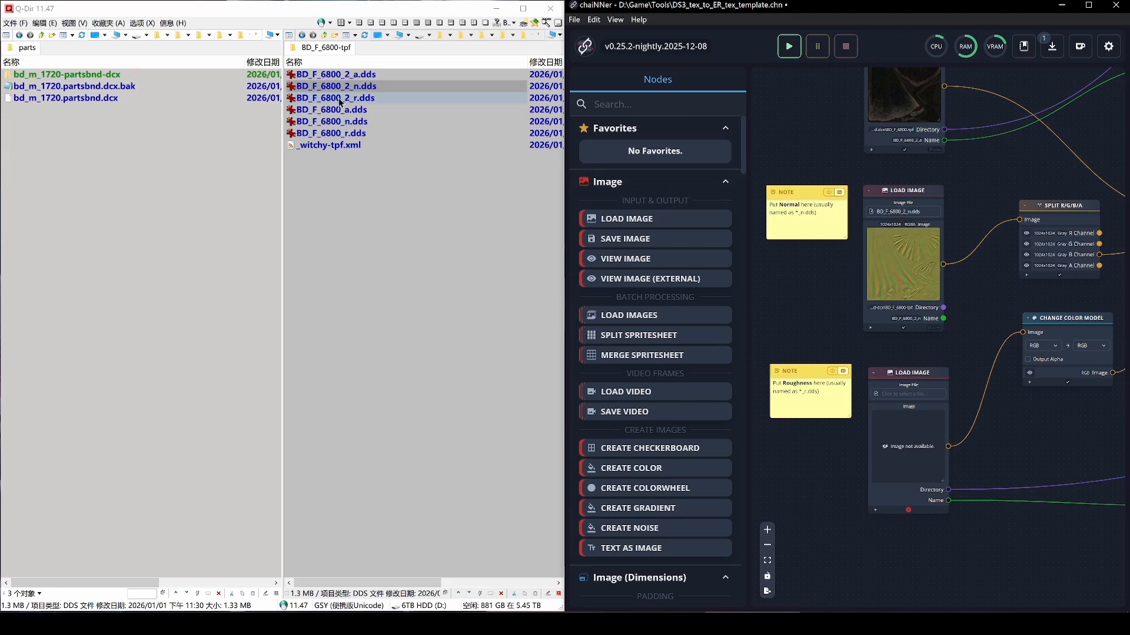
left_click_drag(341, 103, 907, 457)
scroll(965, 312, "down", 1)
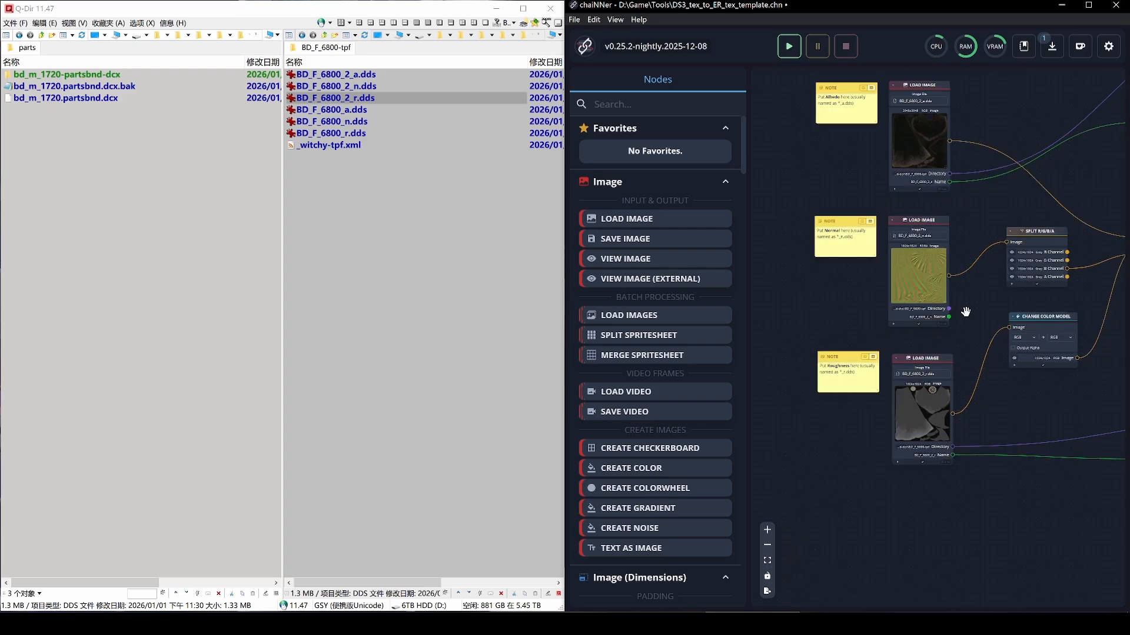
left_click_drag(999, 199, 920, 272)
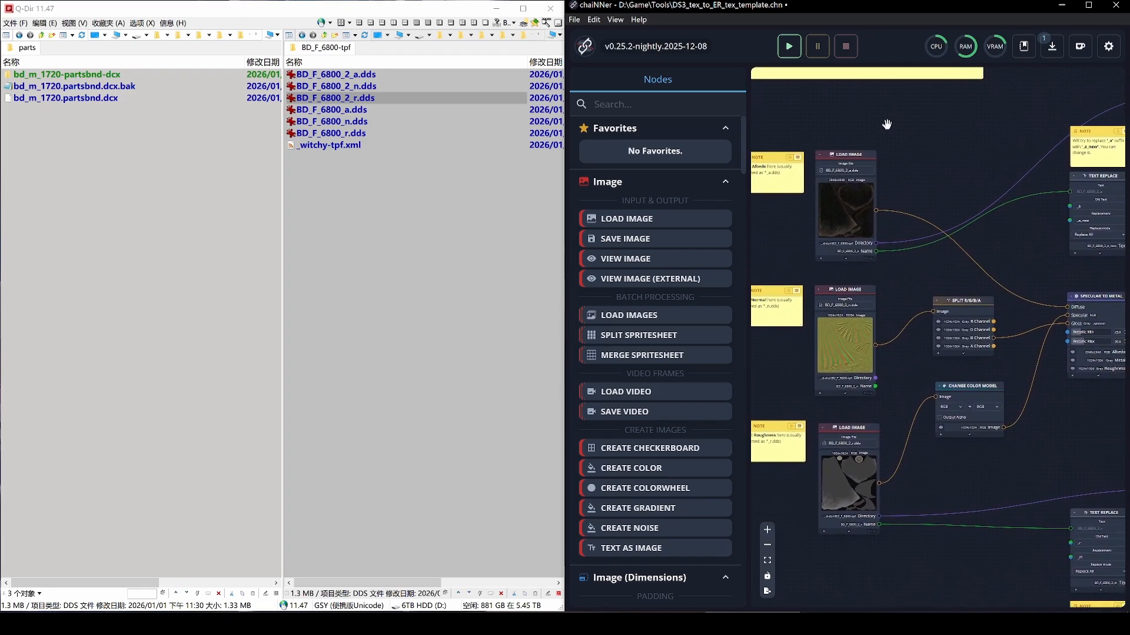
left_click(787, 50)
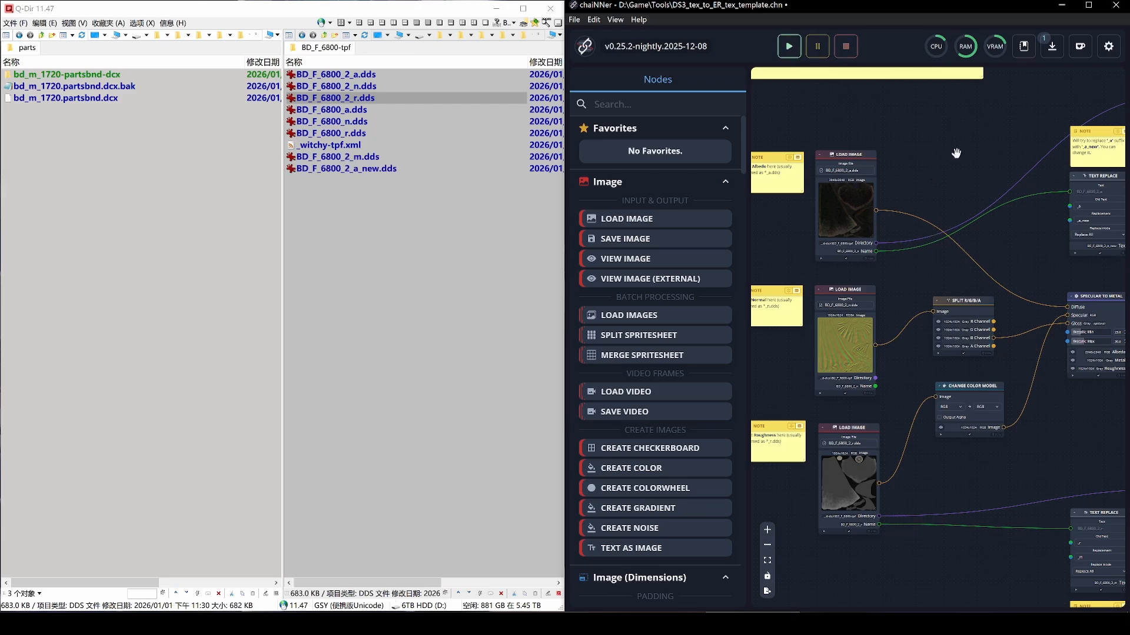
- Review the new Albedo and Metallic previews and the output files BD_F_6800_2_a_new.dds and BD_F_6800_2_m.dds
left_click_drag(956, 153, 792, 157)
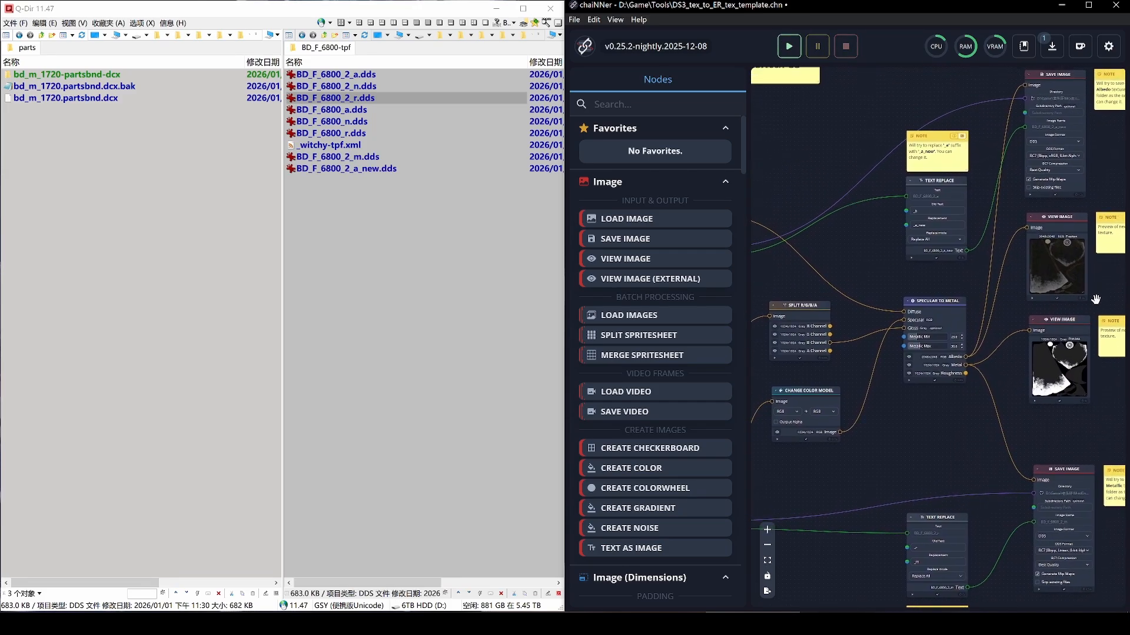
left_click_drag(858, 283, 763, 293)
left_click_drag(1043, 291, 1001, 273)
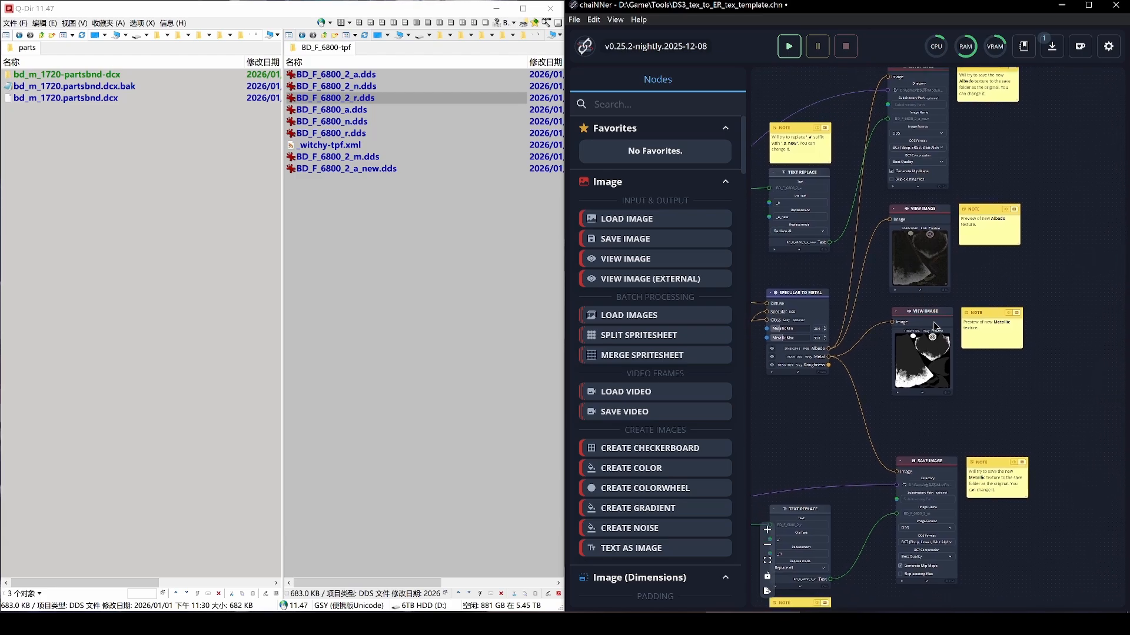
left_click_drag(1022, 265, 1093, 223)
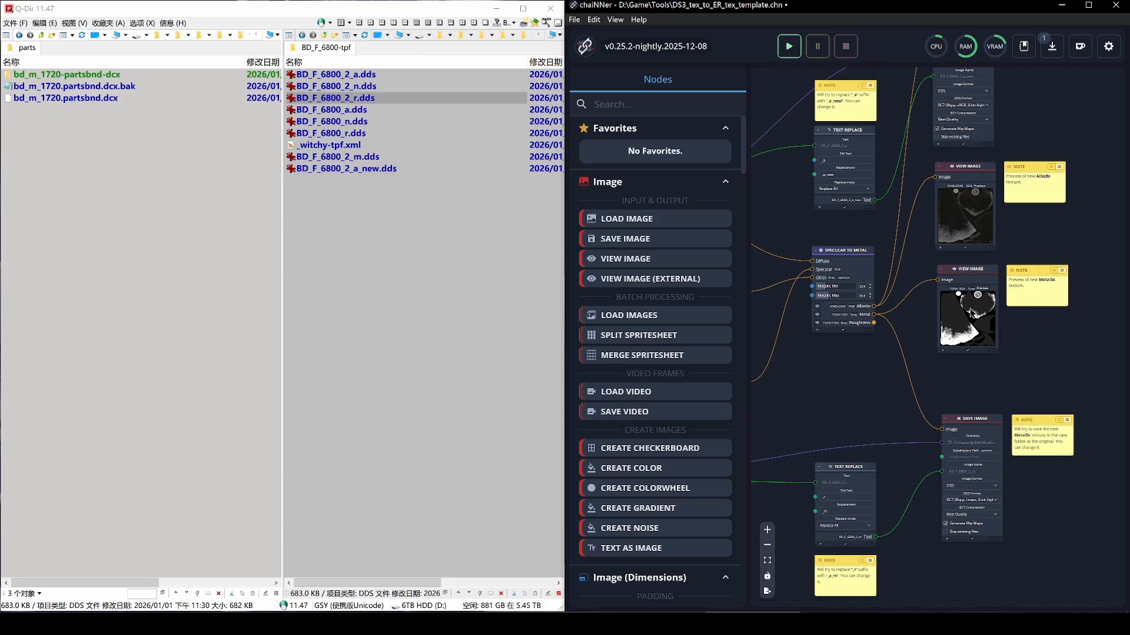
left_click(404, 244)
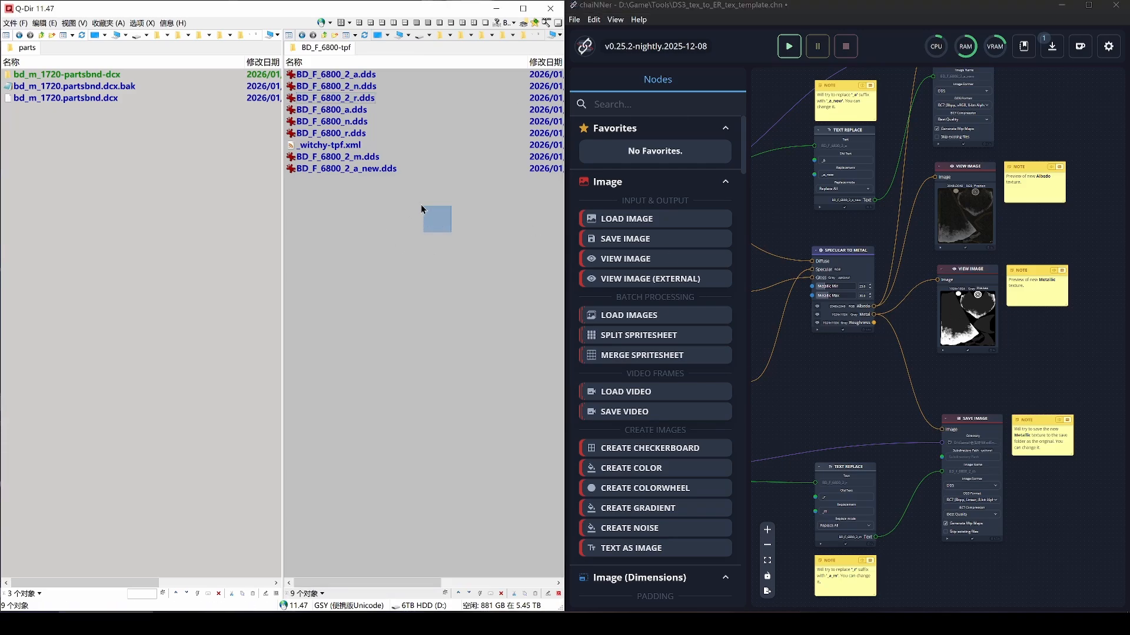
left_click_drag(421, 209, 353, 154)
left_click(372, 170)
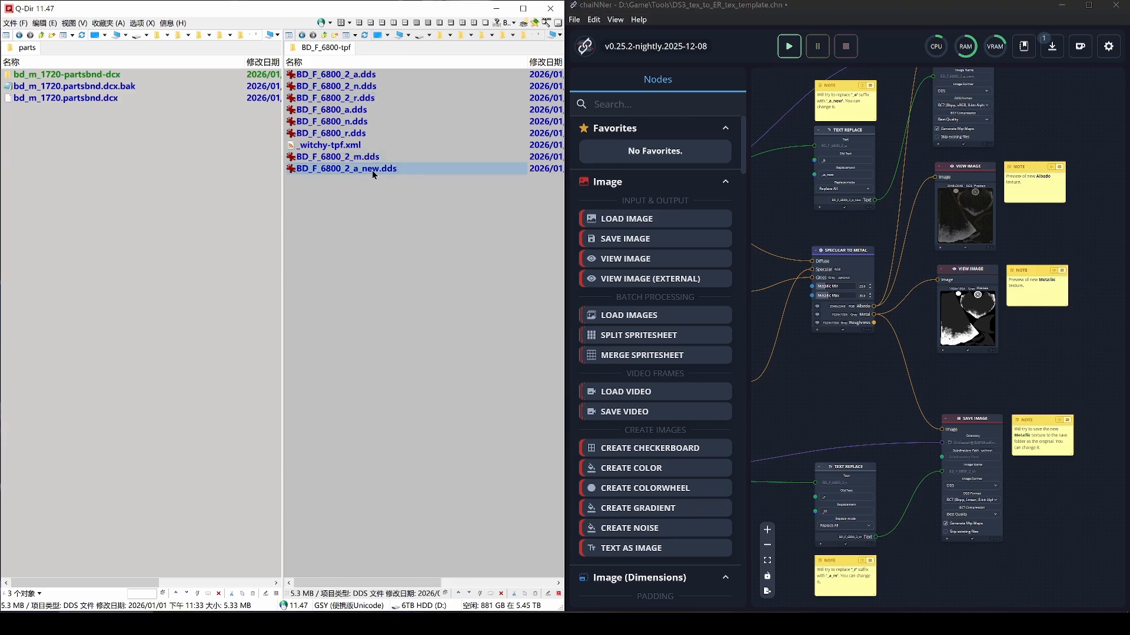
left_click(365, 160)
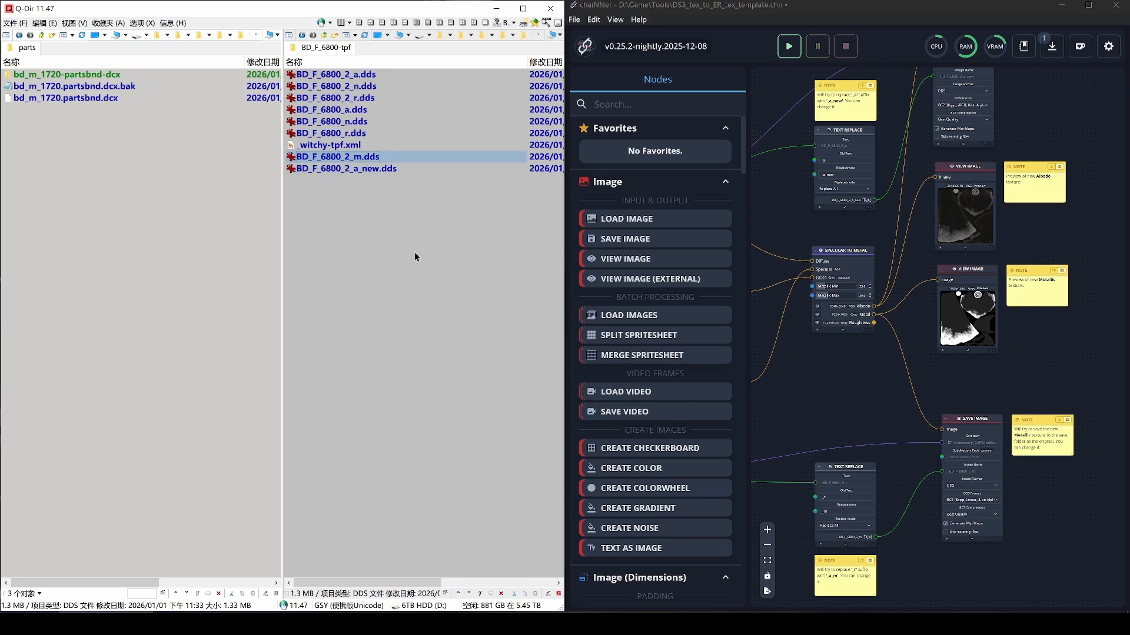
- Load BD_F_6800_a.dds, BD_F_6800_n.dds and BD_F_6800_r.dds into the Albedo, Normal and Roughness nodes and run the chain
left_click_drag(788, 207, 1001, 214)
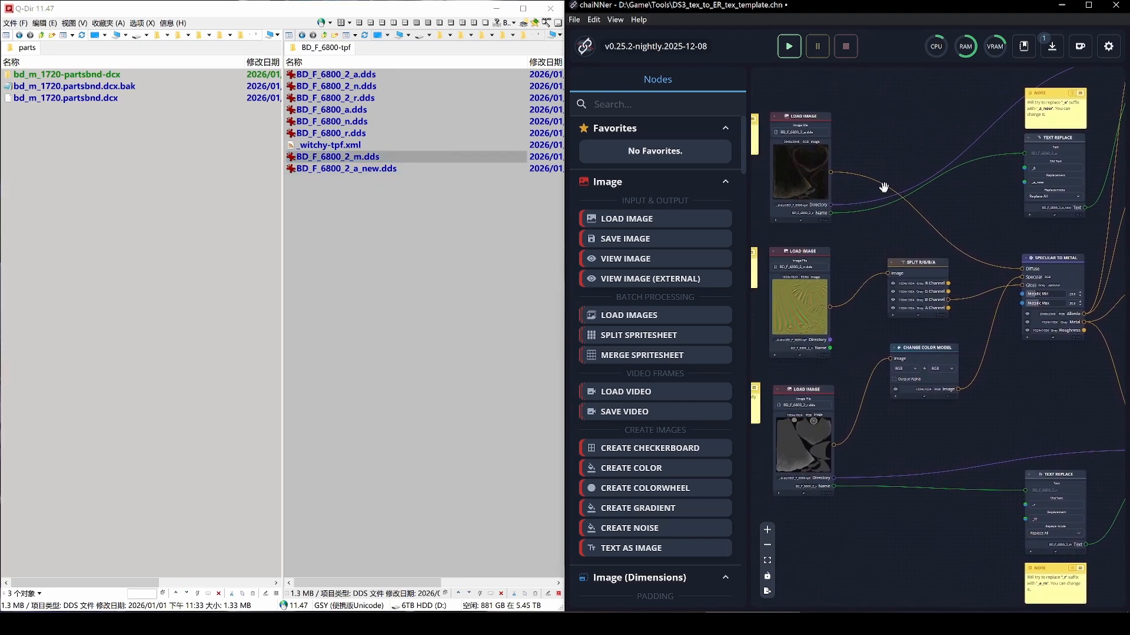
left_click_drag(886, 127, 956, 136)
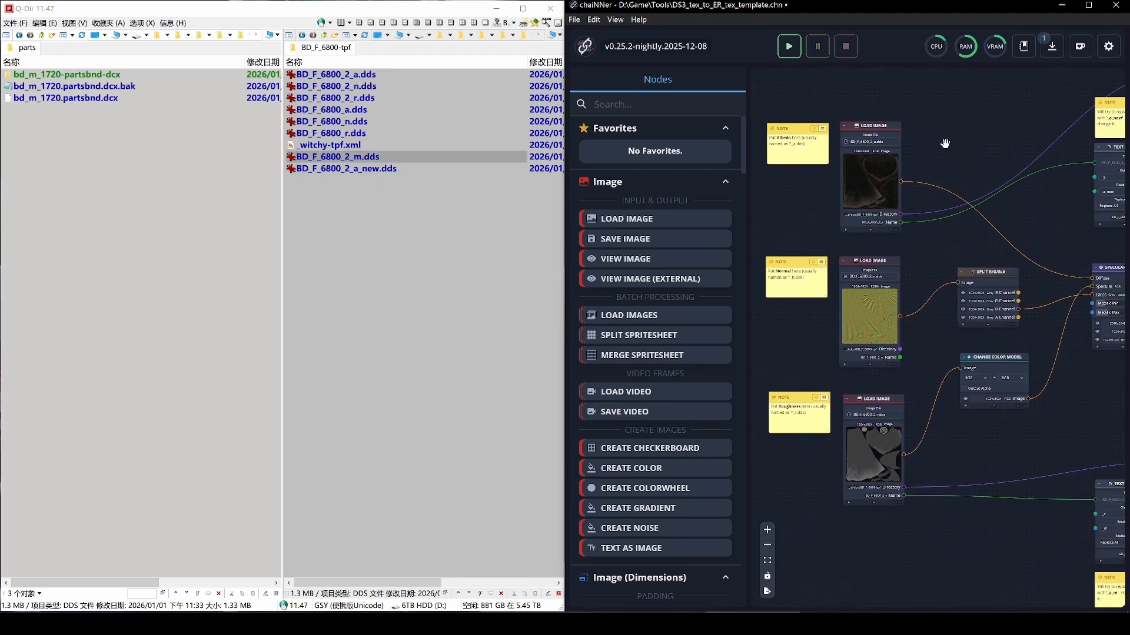
left_click_drag(353, 110, 842, 192)
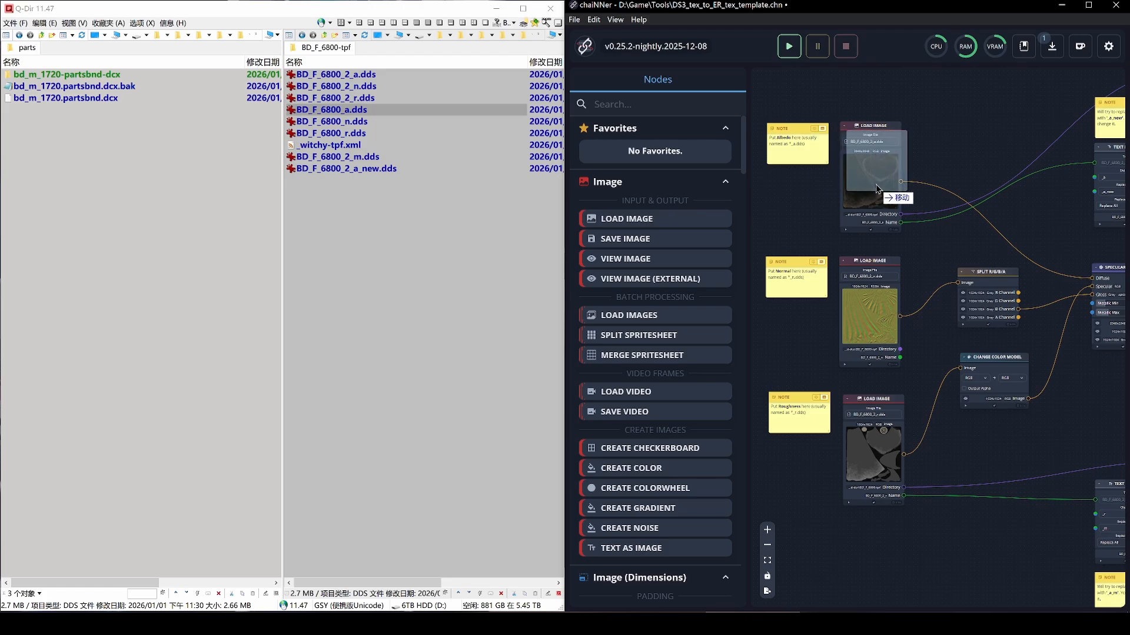
left_click_drag(345, 122, 869, 331)
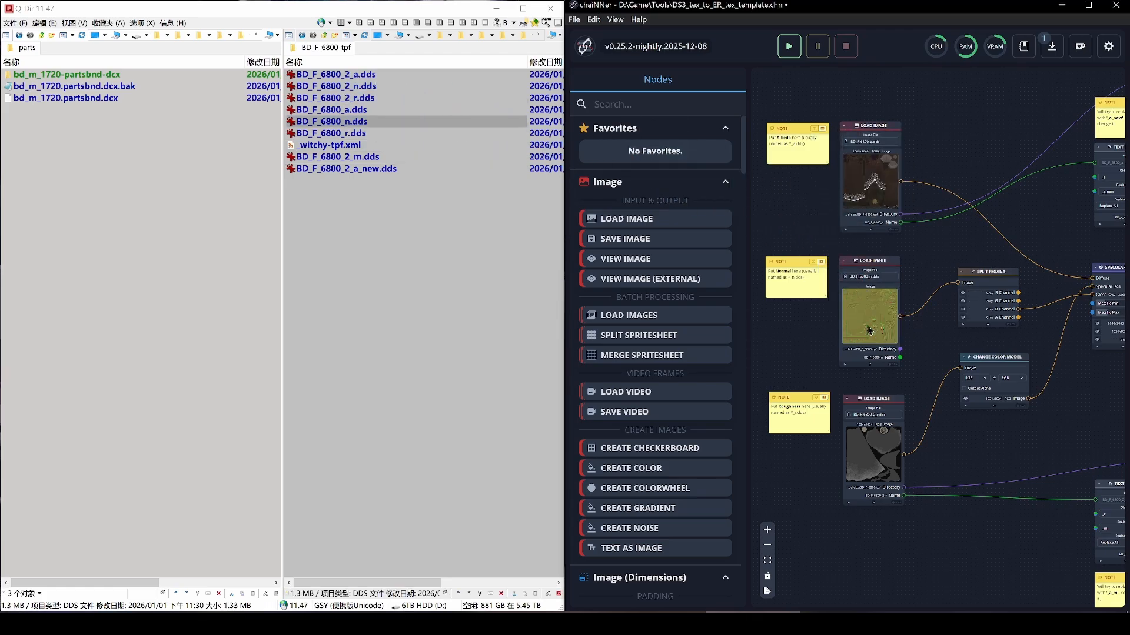
left_click_drag(336, 138, 863, 467)
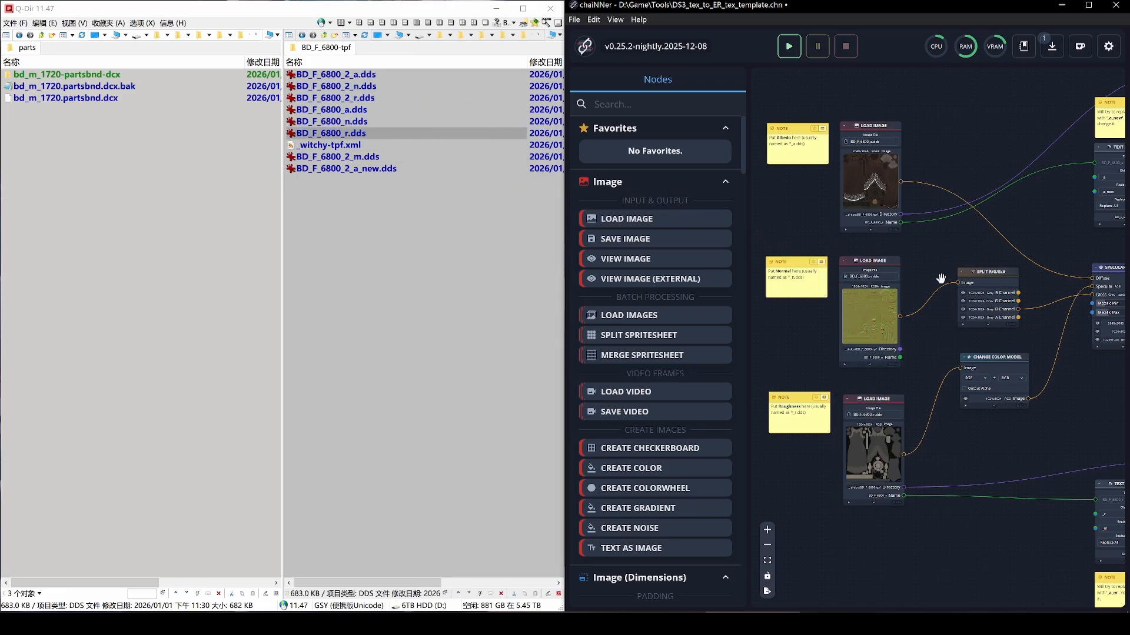
left_click_drag(1007, 129, 855, 135)
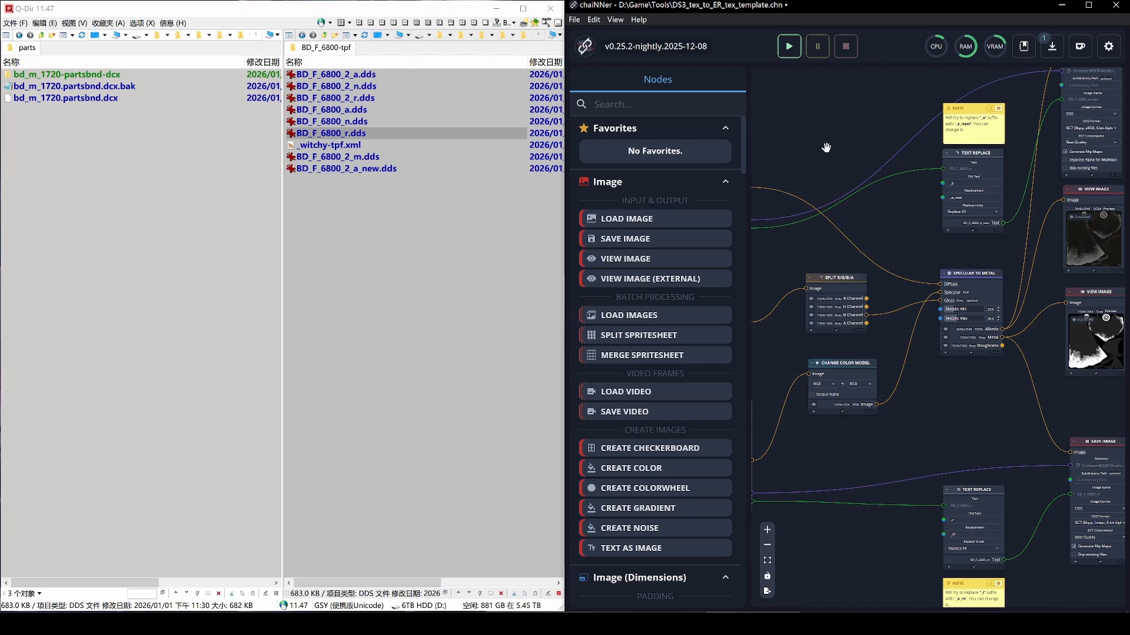
left_click_drag(818, 145, 956, 140)
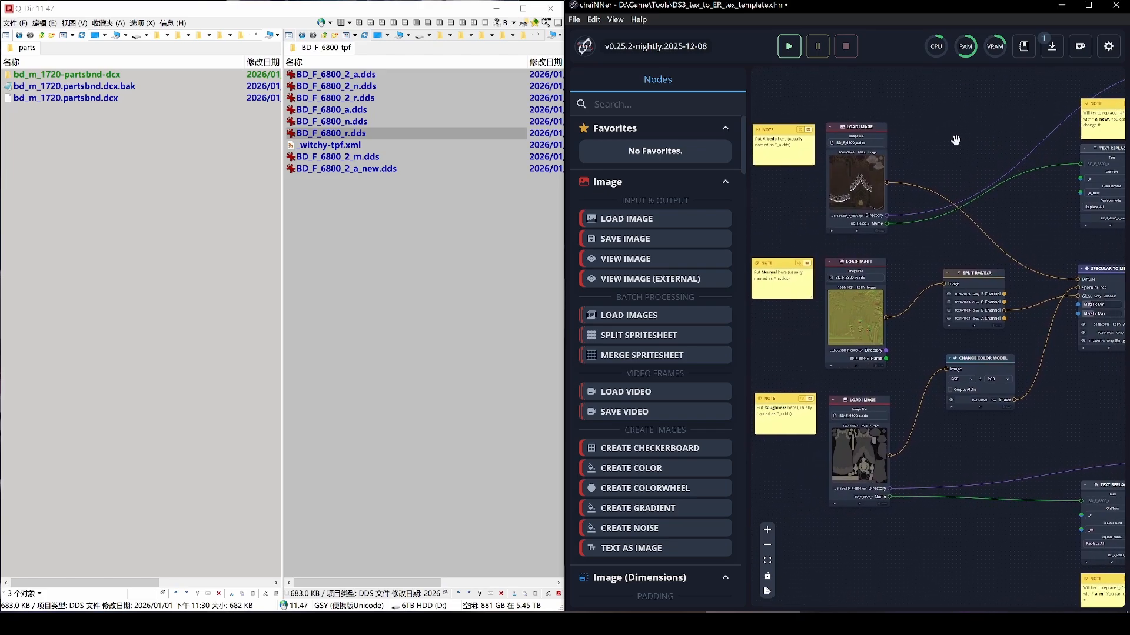
left_click(790, 53)
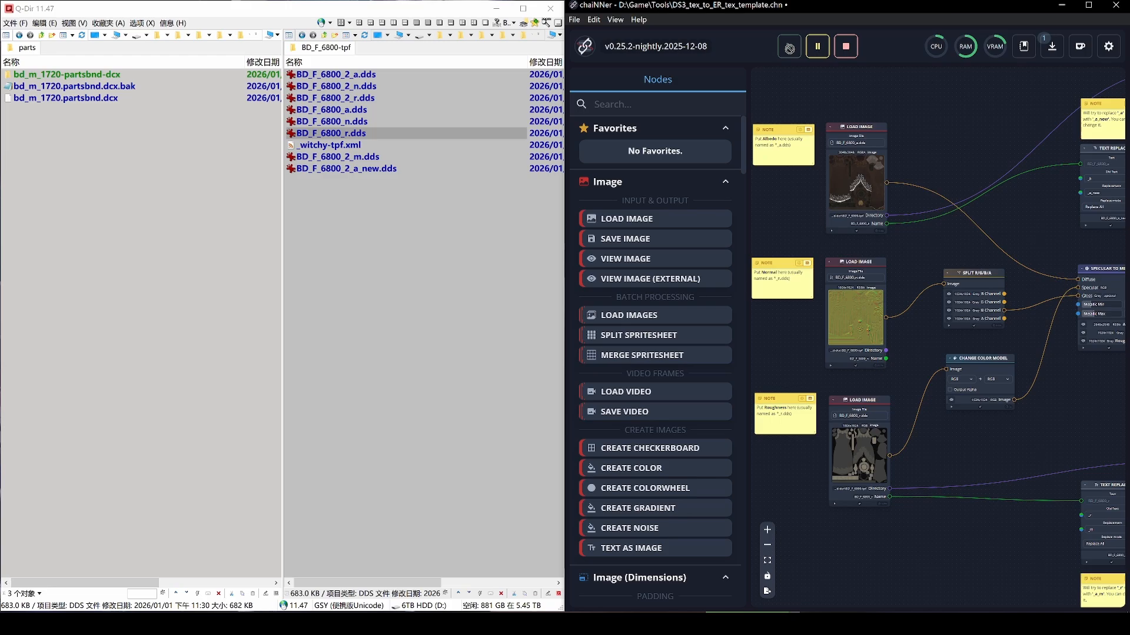
- Review the new Albedo and Metallic previews and the converted _m and _a_new DDS files of both texture sets
left_click_drag(981, 124, 837, 144)
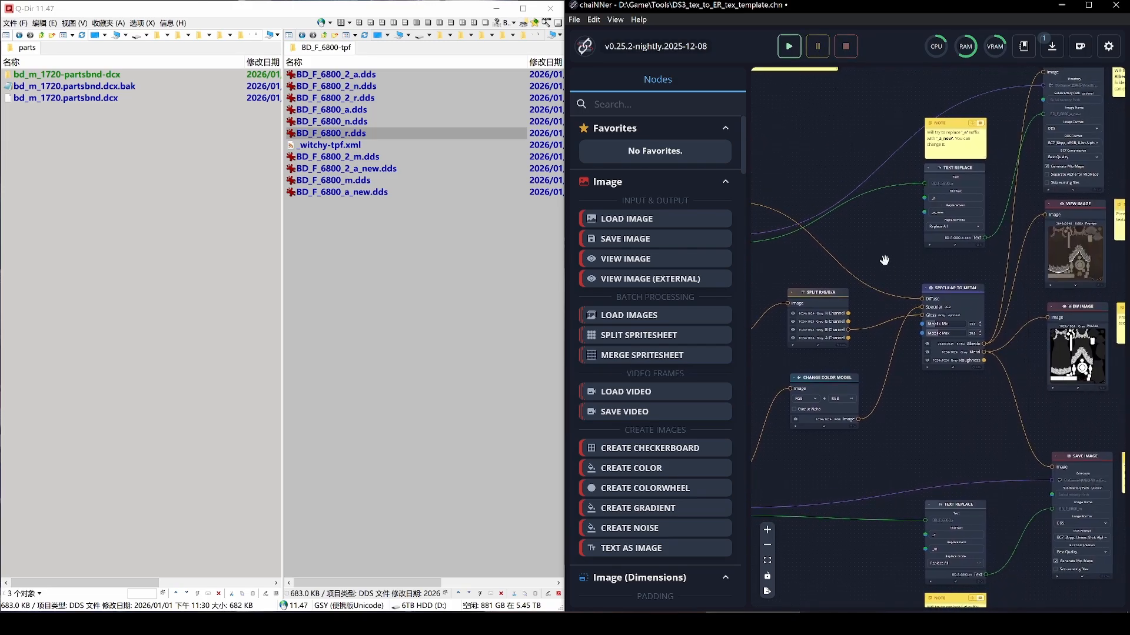
left_click_drag(884, 260, 759, 225)
left_click_drag(1033, 242, 998, 260)
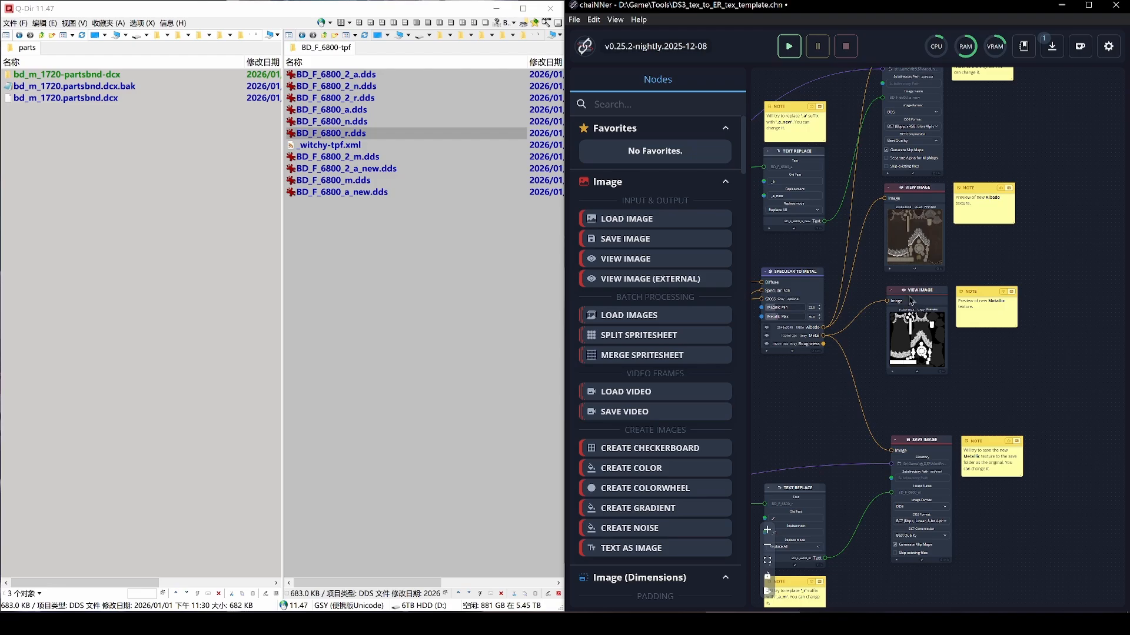
left_click(376, 217)
left_click_drag(435, 225, 363, 189)
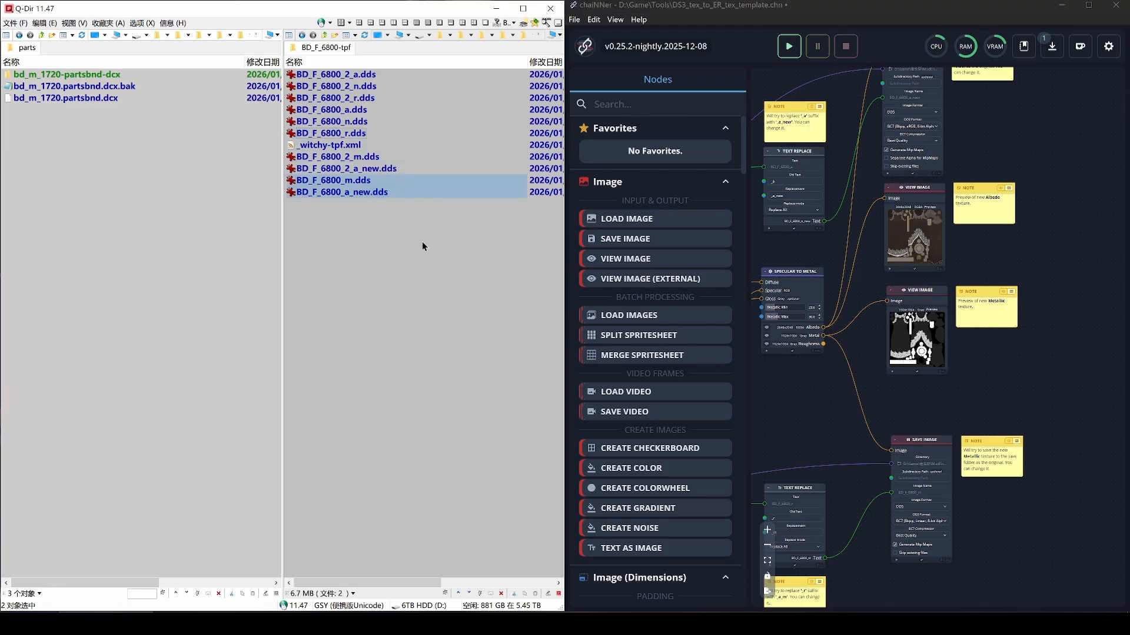
left_click_drag(446, 223, 388, 197)
left_click_drag(377, 187, 377, 188)
left_click_drag(439, 238, 358, 157)
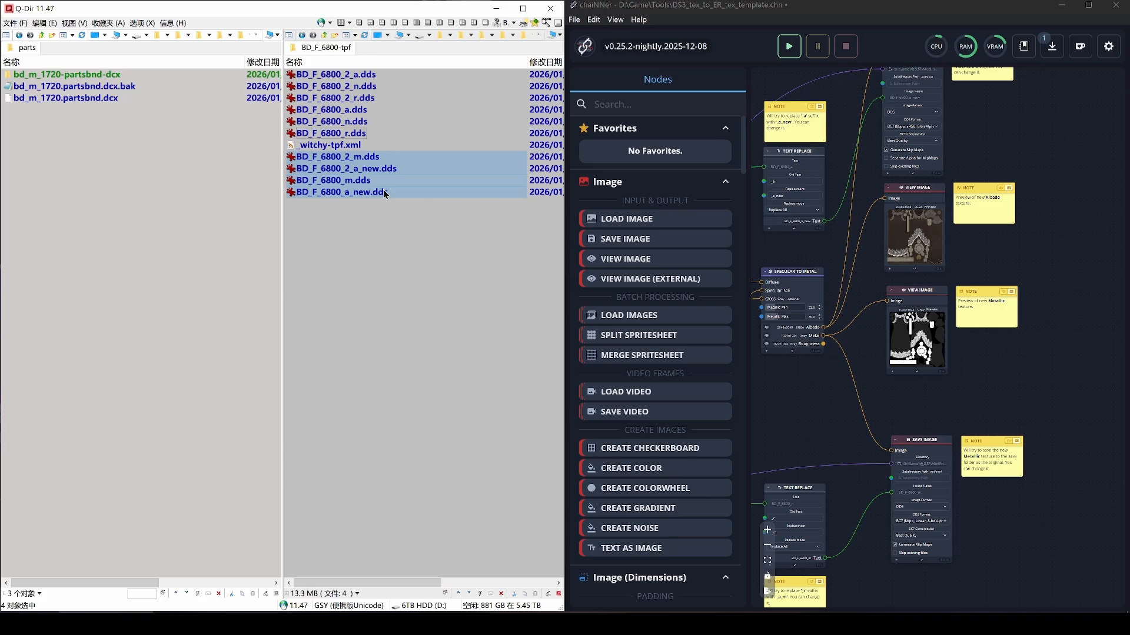
left_click(436, 250)
- Open _witchy-tpf.xml from the BD_F_6800-tpf folder in Visual Studio Code and place it beside the file list
double_click(516, 12)
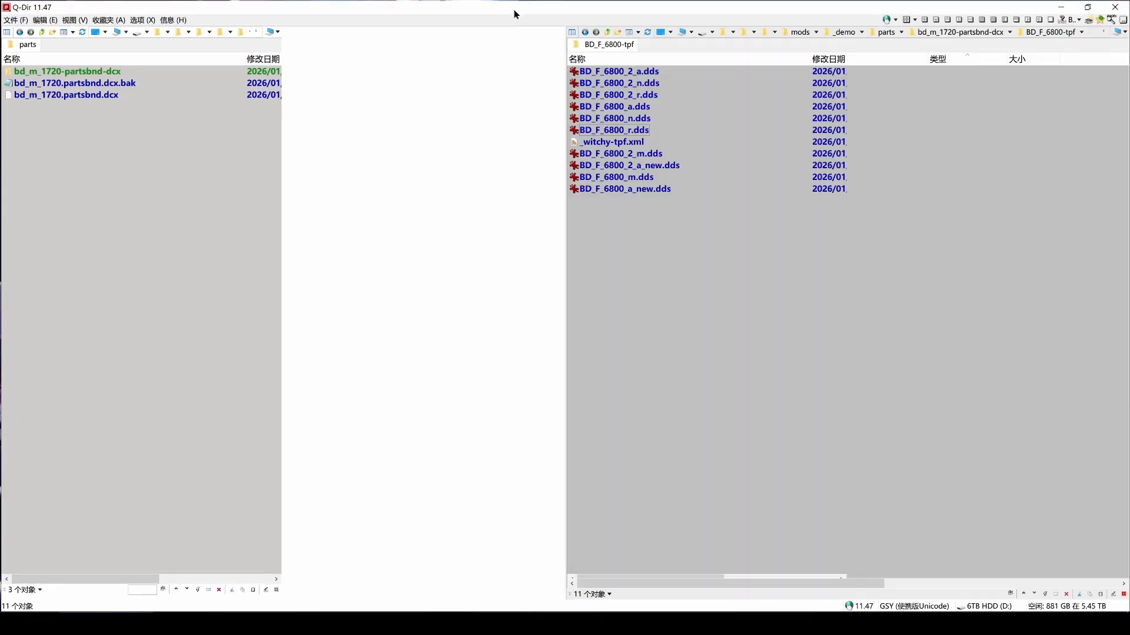
left_click(613, 144)
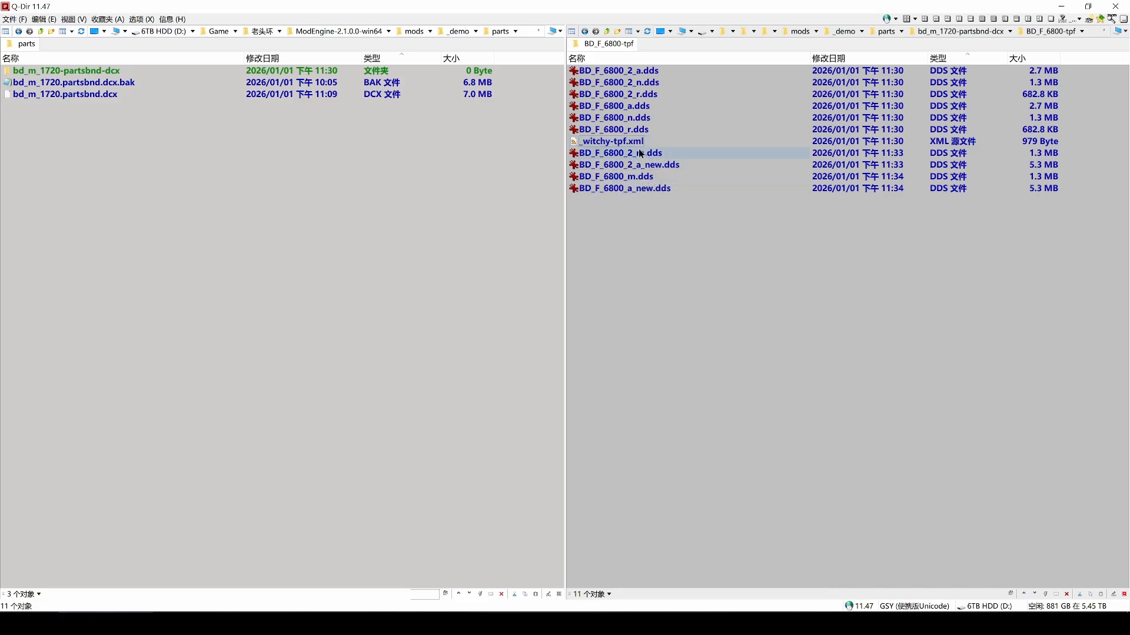
double_click(639, 146)
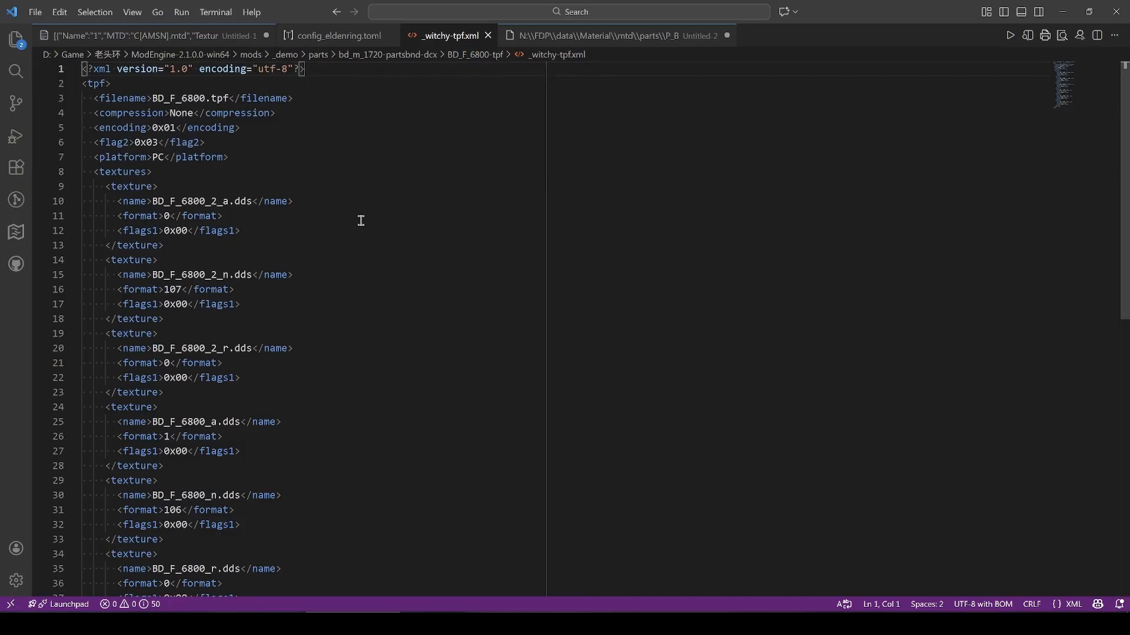
left_click_drag(875, 17, 3, 144)
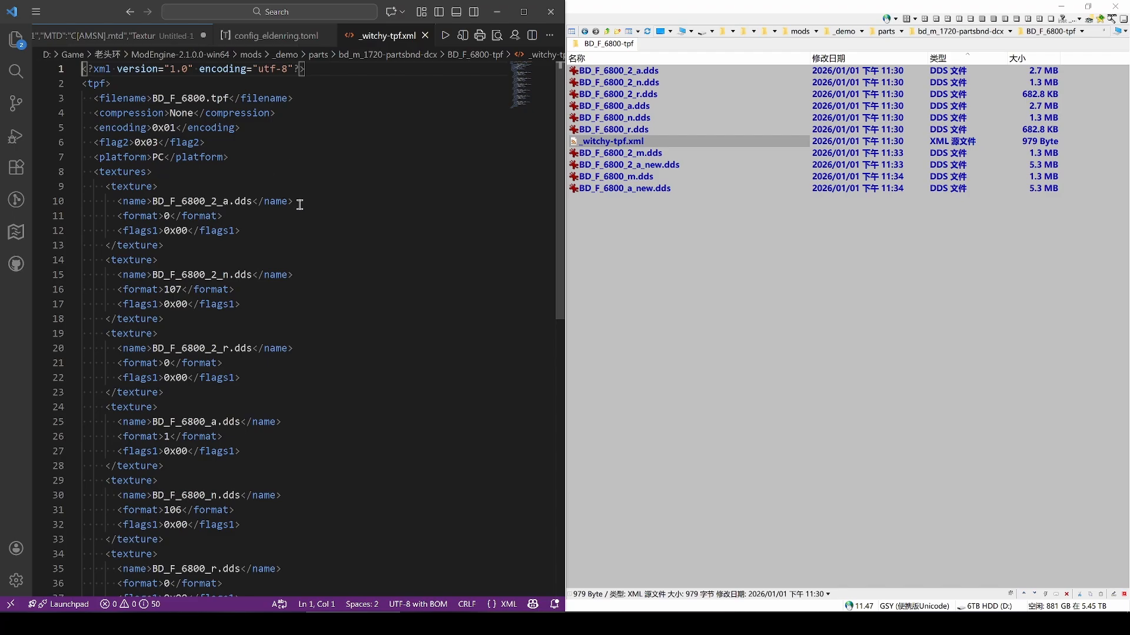
- Rename the two albedo texture entries to BD_F_6800_2_a_new.dds and BD_F_6800_a_new.dds
double_click(225, 203)
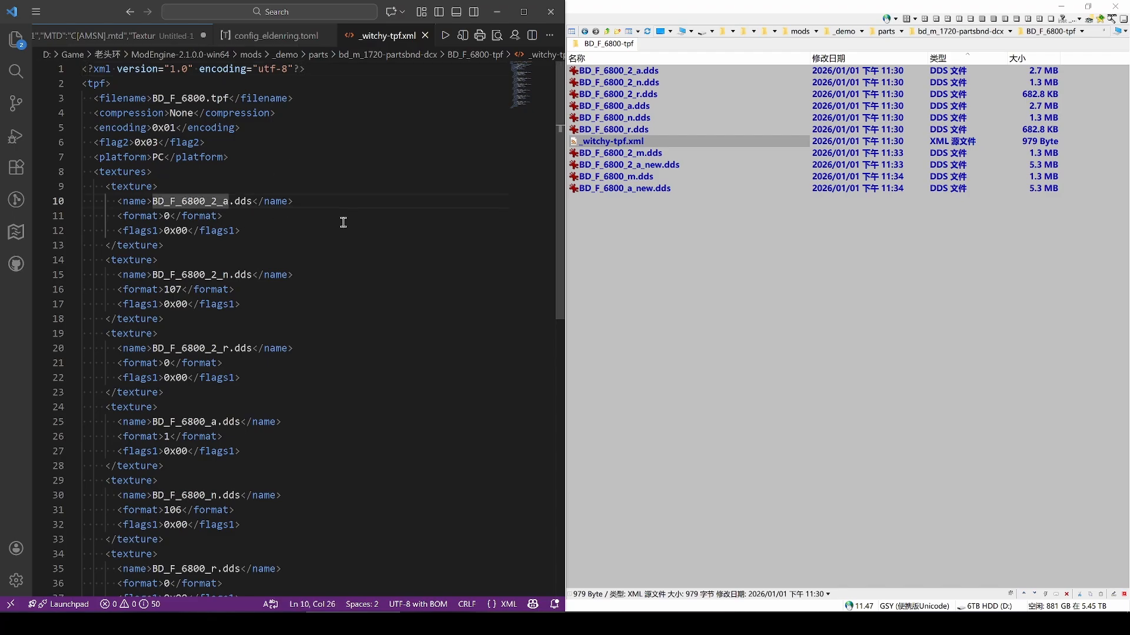
type("_new")
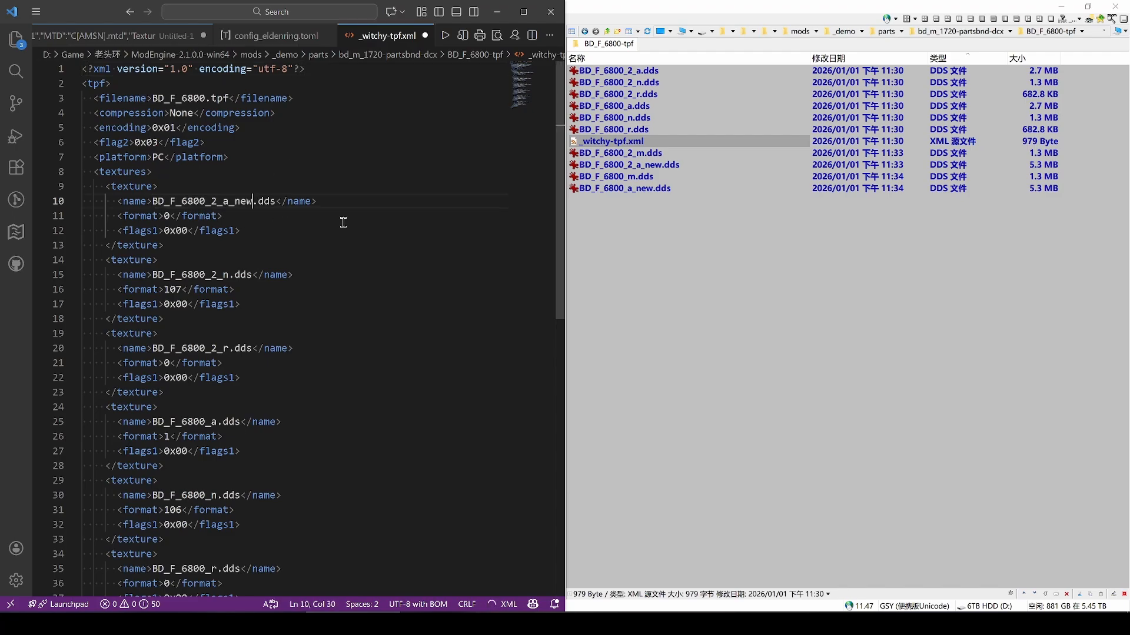
key("shift+Left")
key("shift+Left")
key("shift+Left")
key("shift+Left")
key("ctrl+c")
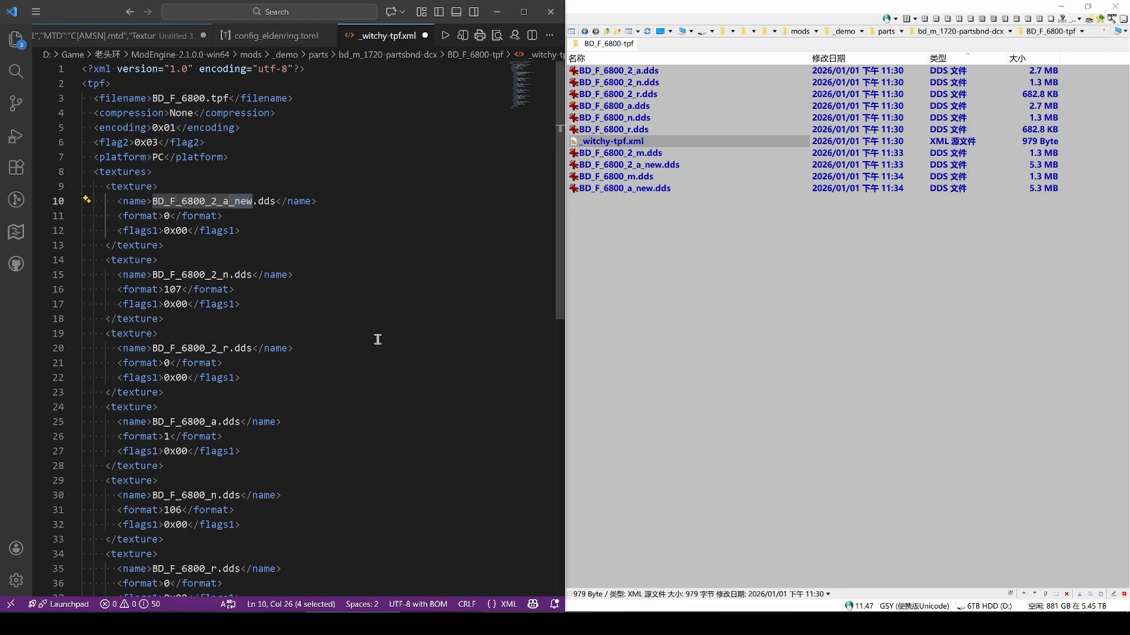
scroll(368, 339, "down", 2)
left_click(217, 339)
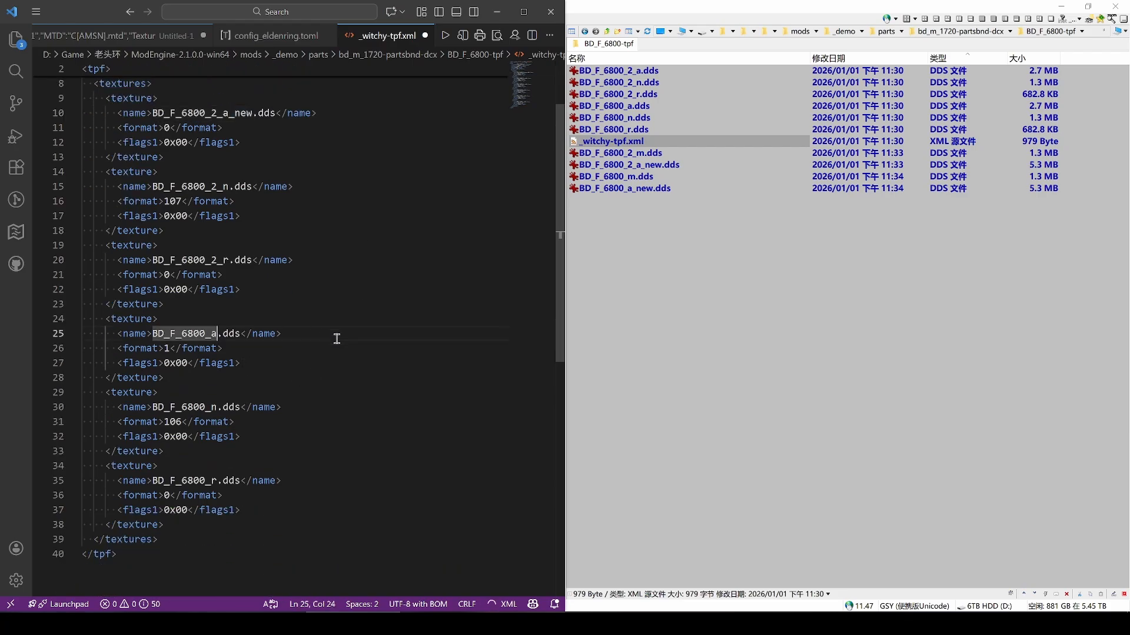
key("ctrl+v")
- Rename the two roughness texture entries to BD_F_6800_2_m.dds and BD_F_6800_m.dds
scroll(344, 338, "up", 2)
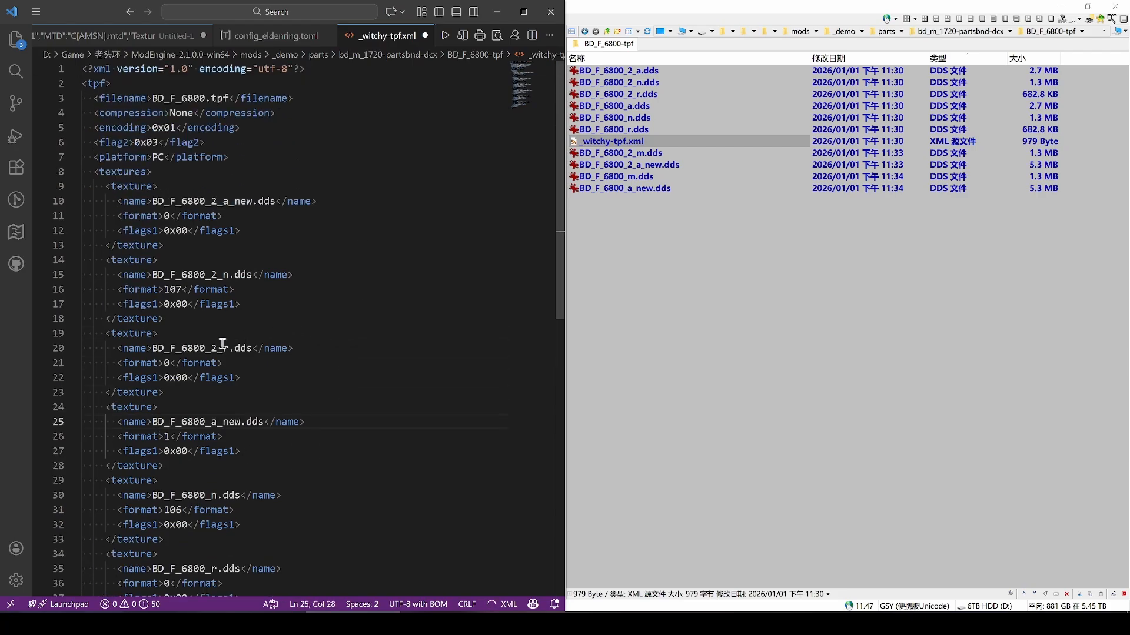
left_click(222, 345)
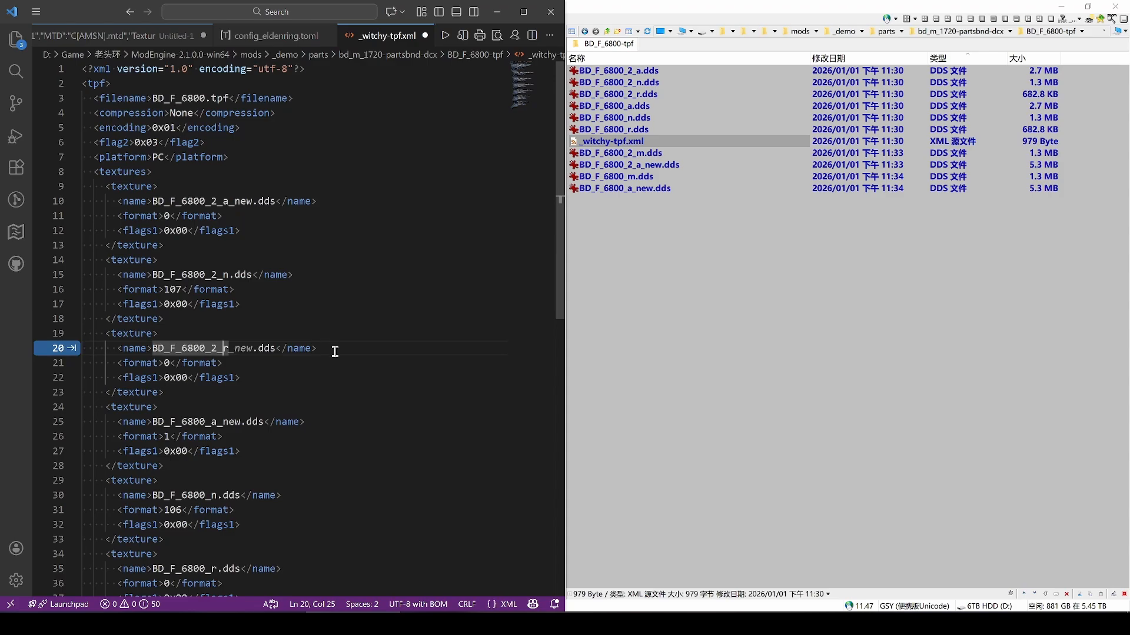
key("shift+Right")
type("m")
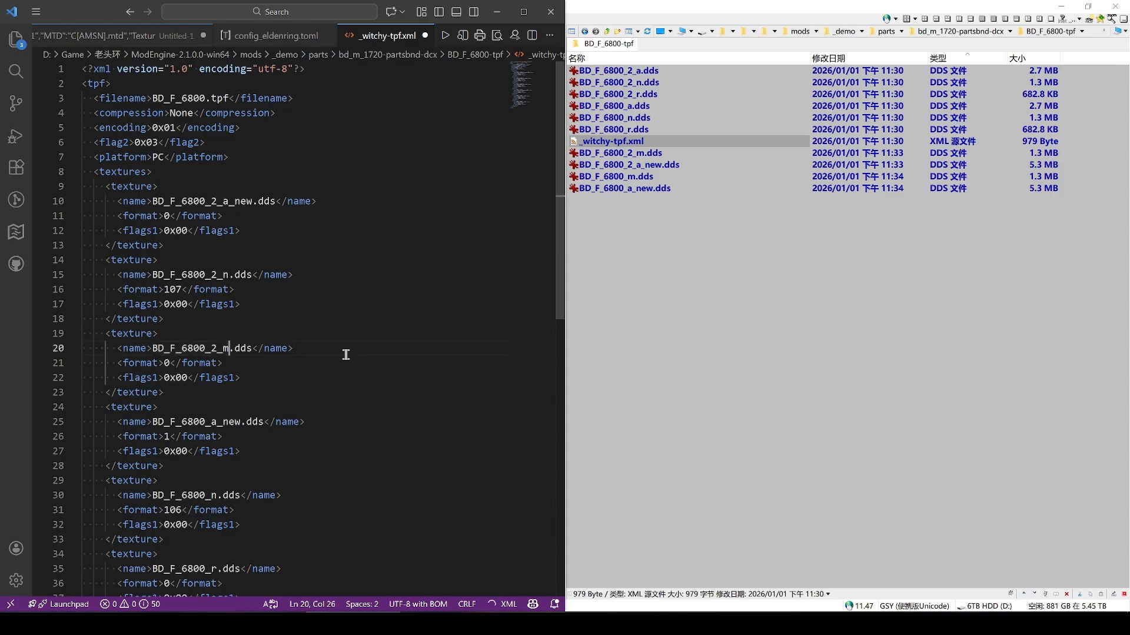
key("End")
scroll(346, 353, "down", 3)
left_click(216, 451)
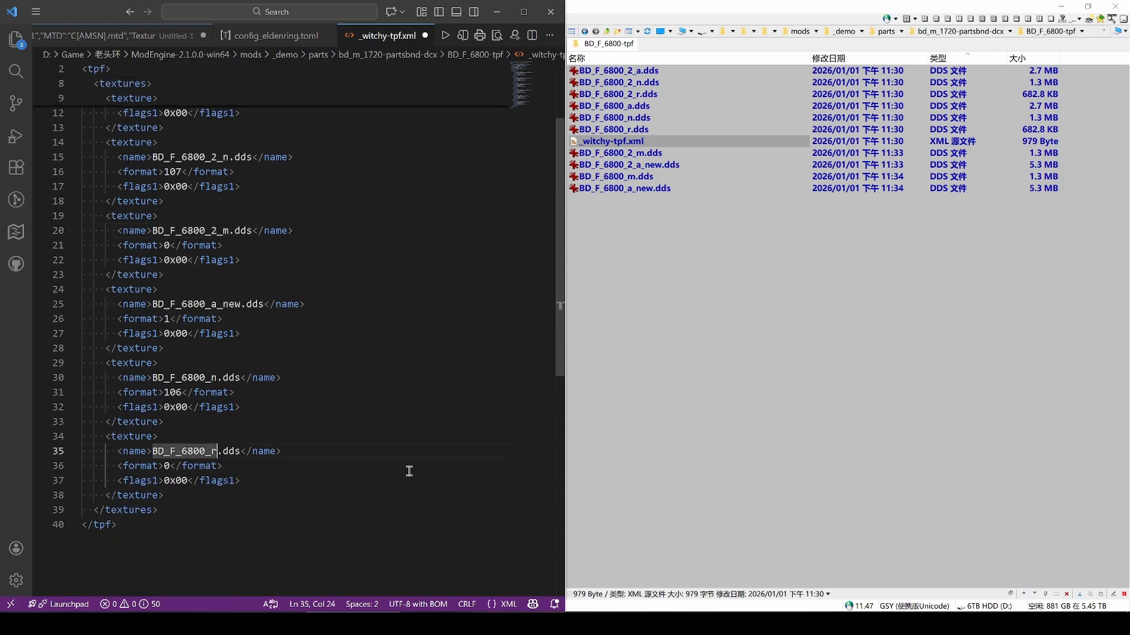
key("shift+Right")
type("m")
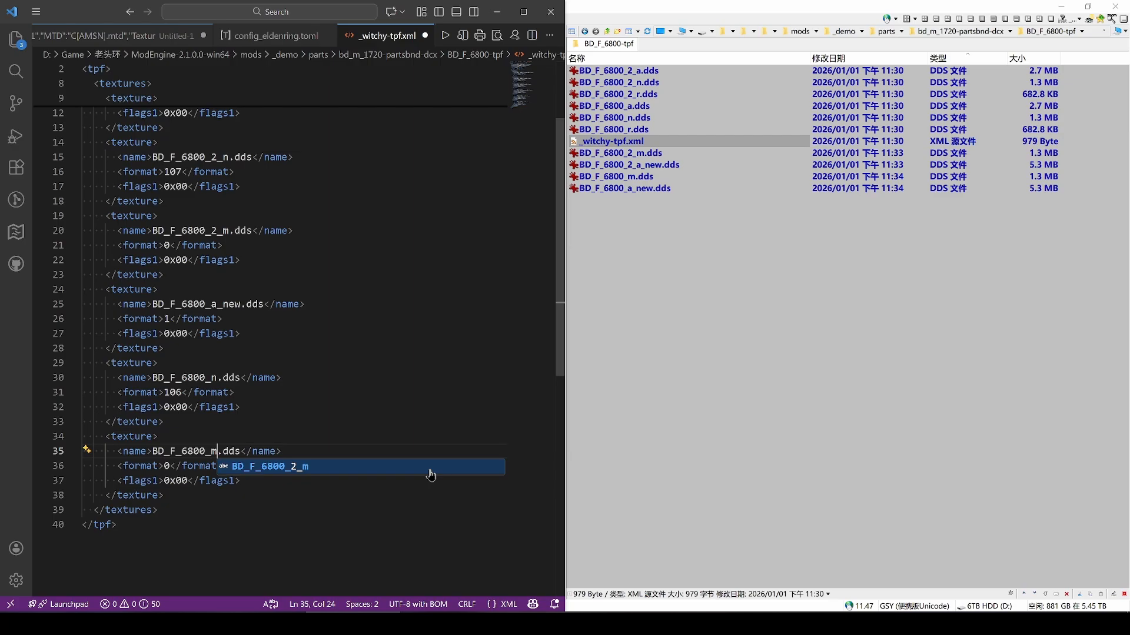
left_click(363, 407)
- Set the format of the BD_F_6800_2_m.dds and BD_F_6800_m.dds entries to 103 and save the XML file
scroll(378, 406, "up", 3)
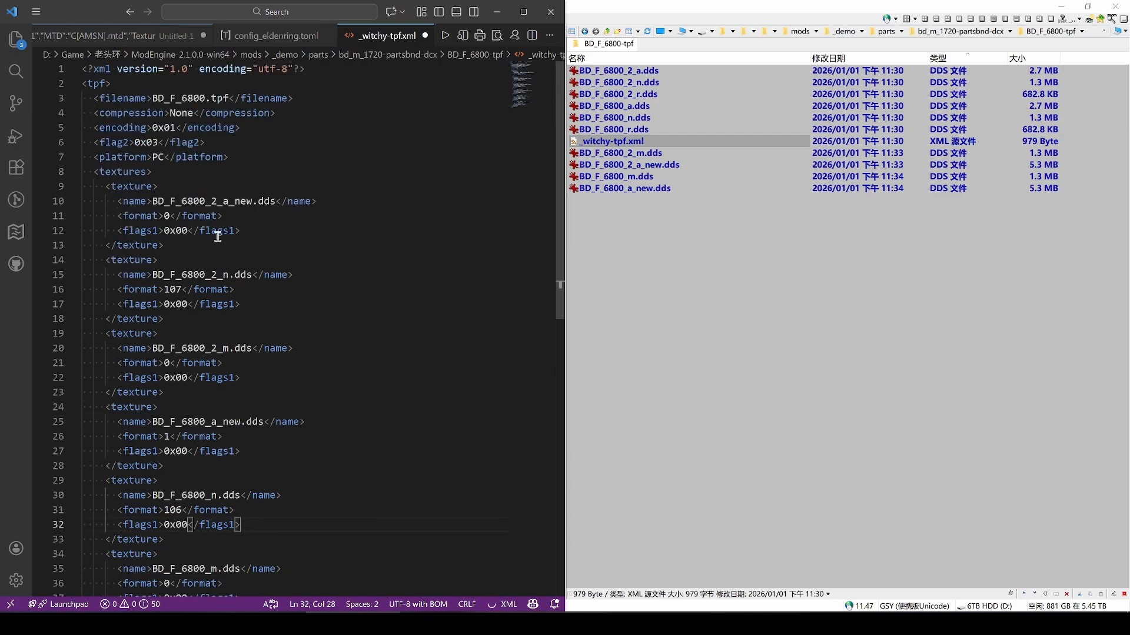
left_click(165, 362)
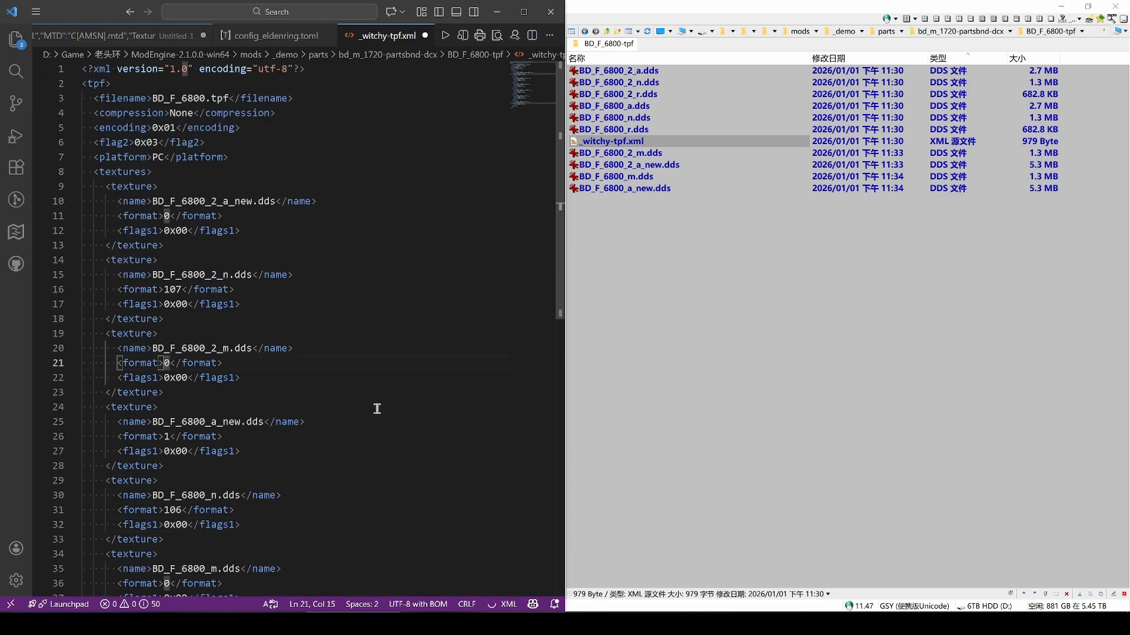
type("1")
key("Right")
type("3")
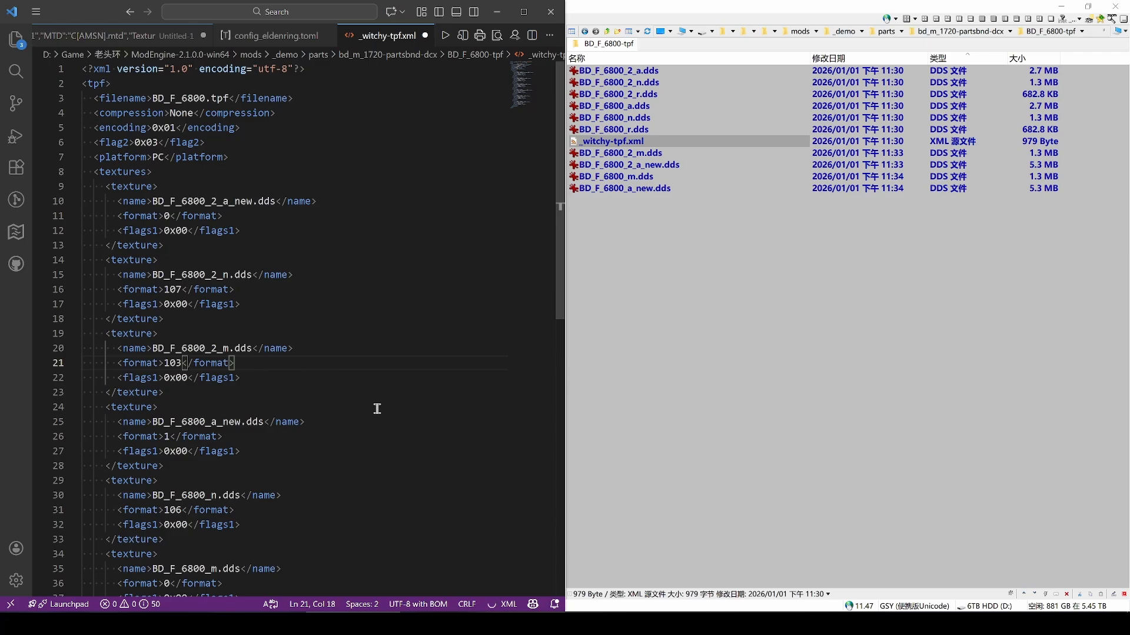
scroll(377, 408, "down", 2)
left_click(167, 495)
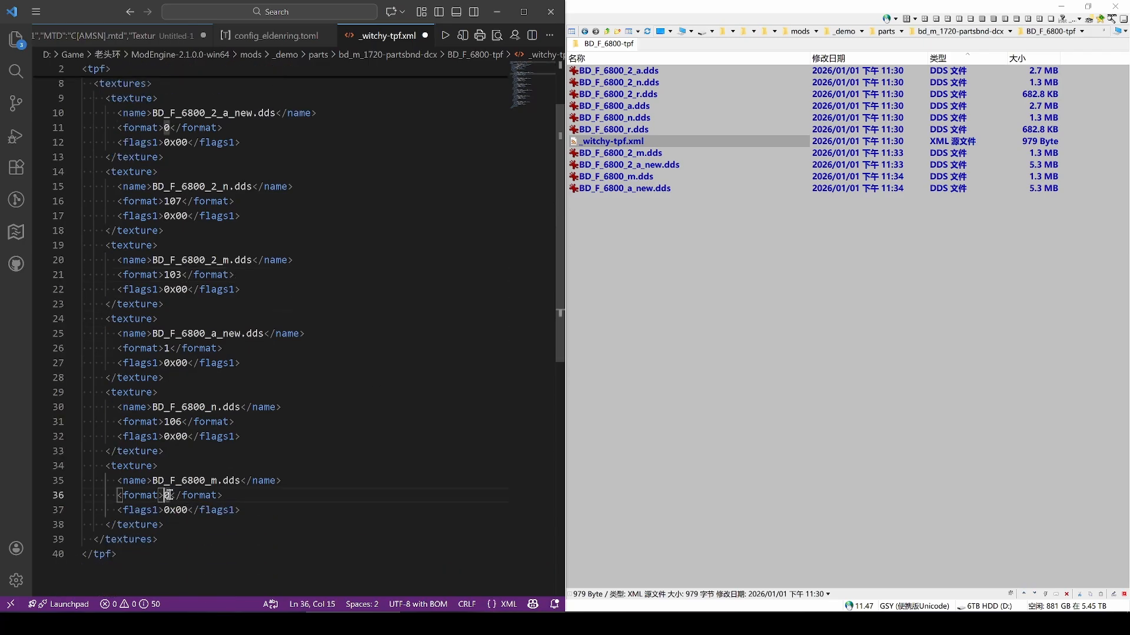
type("1")
key("Right")
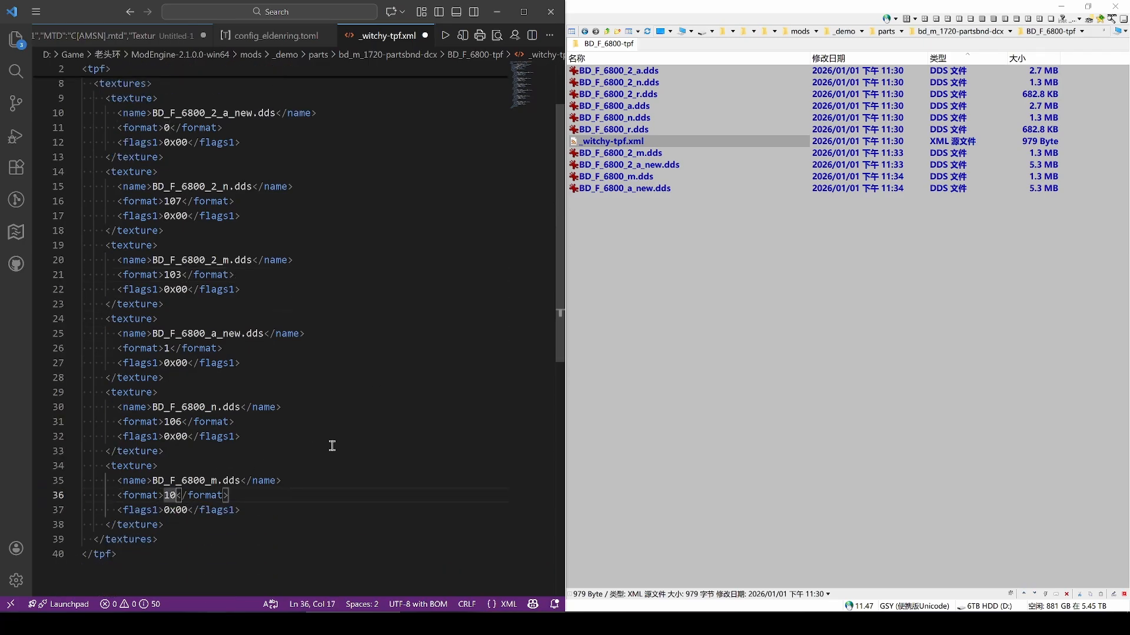
type("3")
left_click(332, 445)
key("ctrl+s")
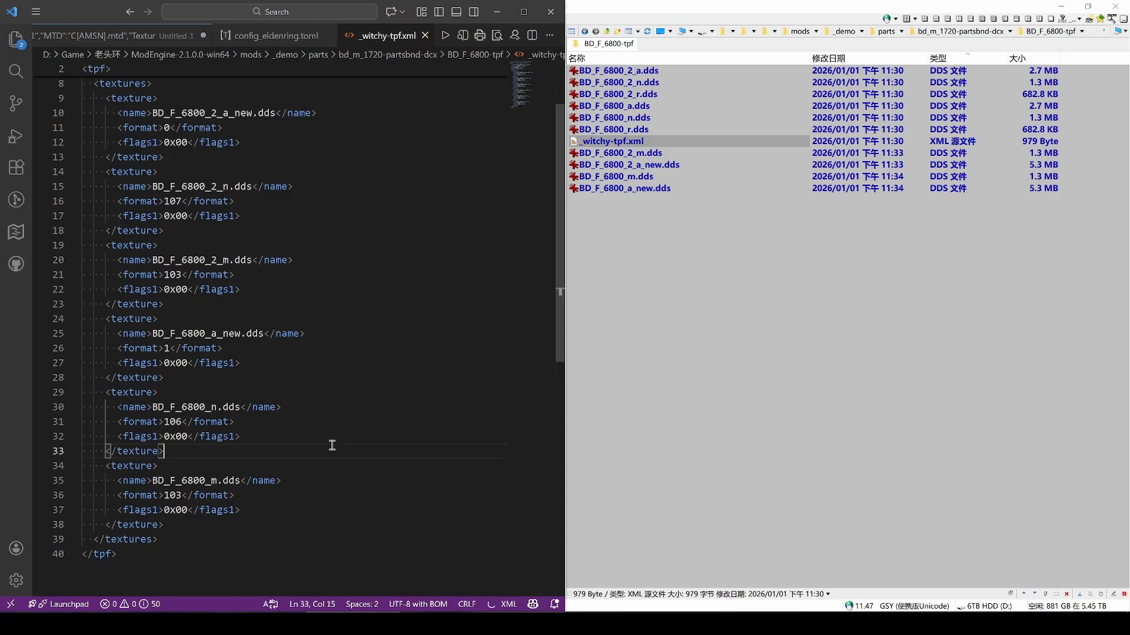
- Repack the BD_F_6800-tpf folder in bd_m_1720-partsbnd-dcx into BD_F_6800.tpf with WitchyBND
left_click(765, 412)
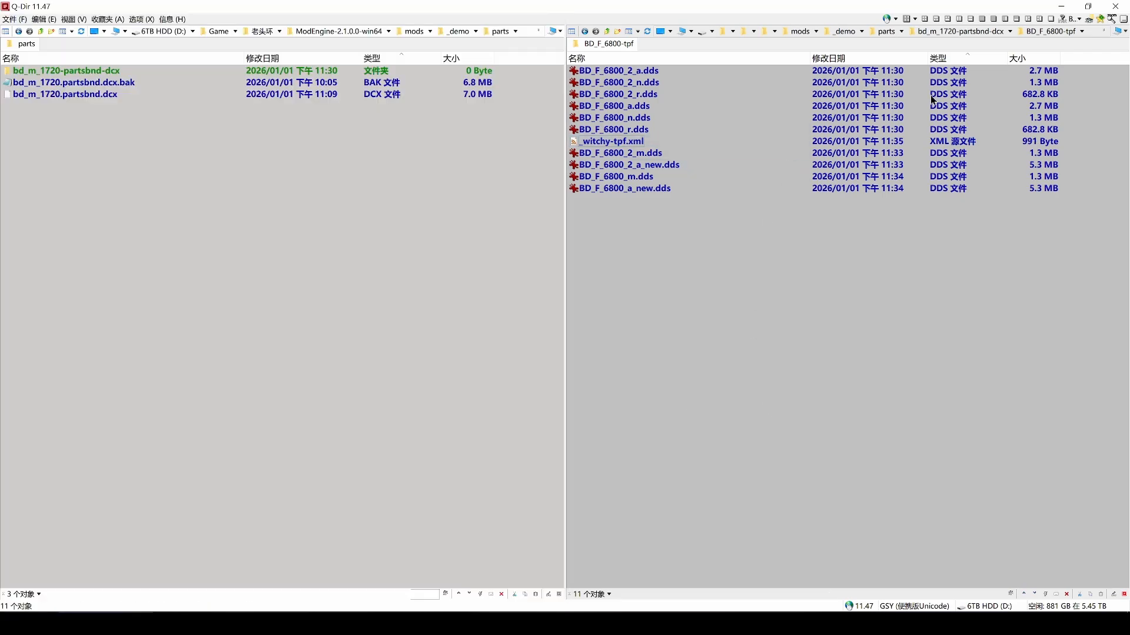
left_click(963, 31)
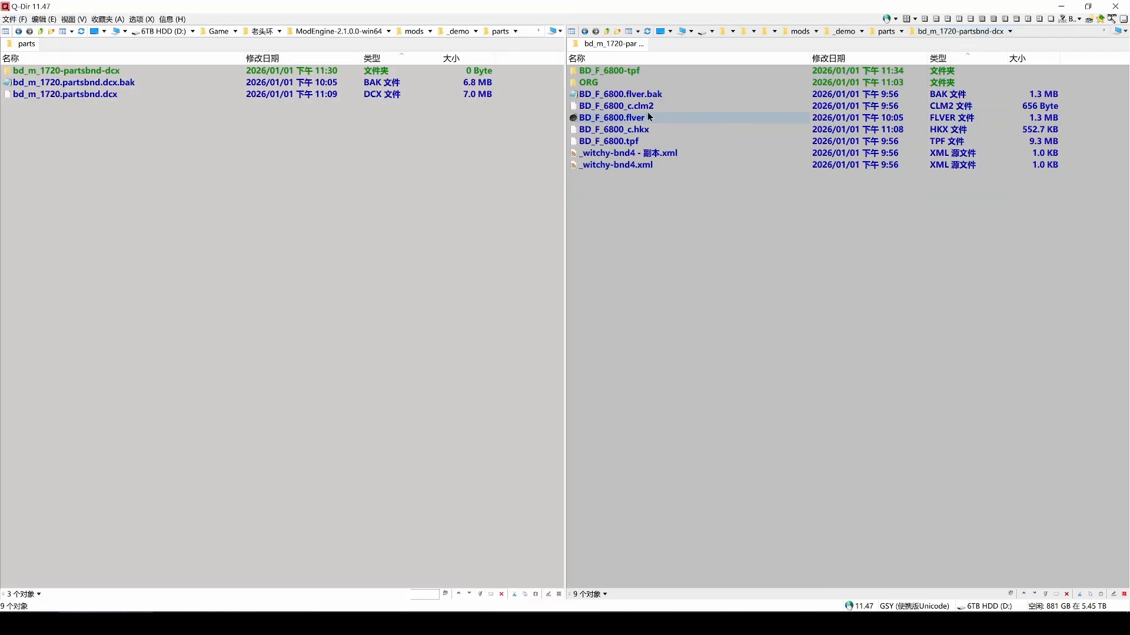
right_click(614, 73)
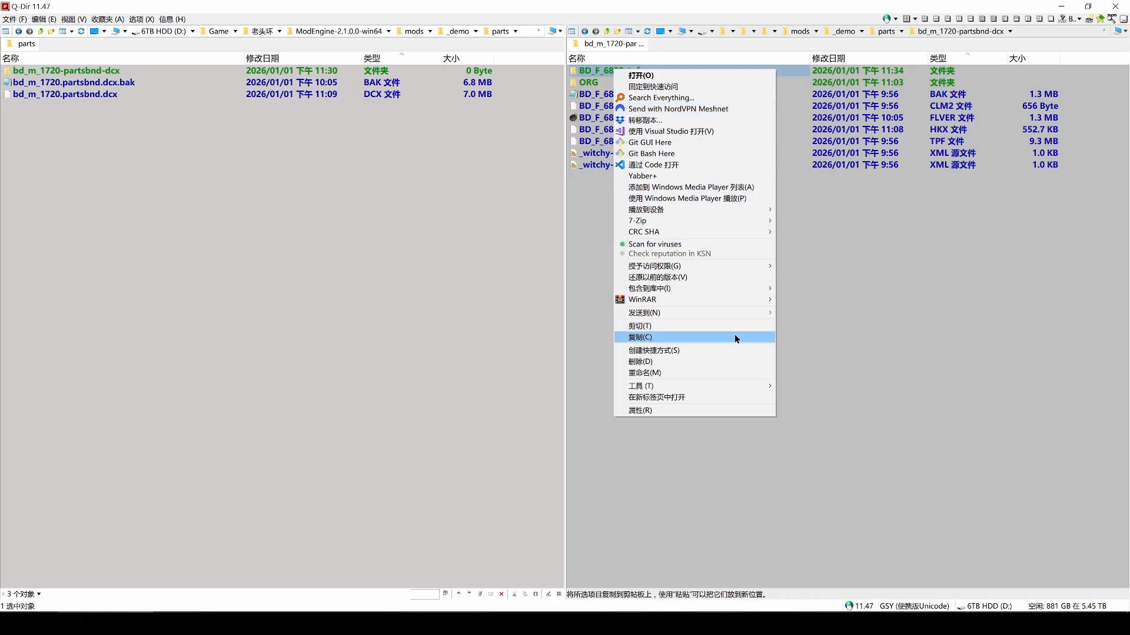
mouse_move(730, 312)
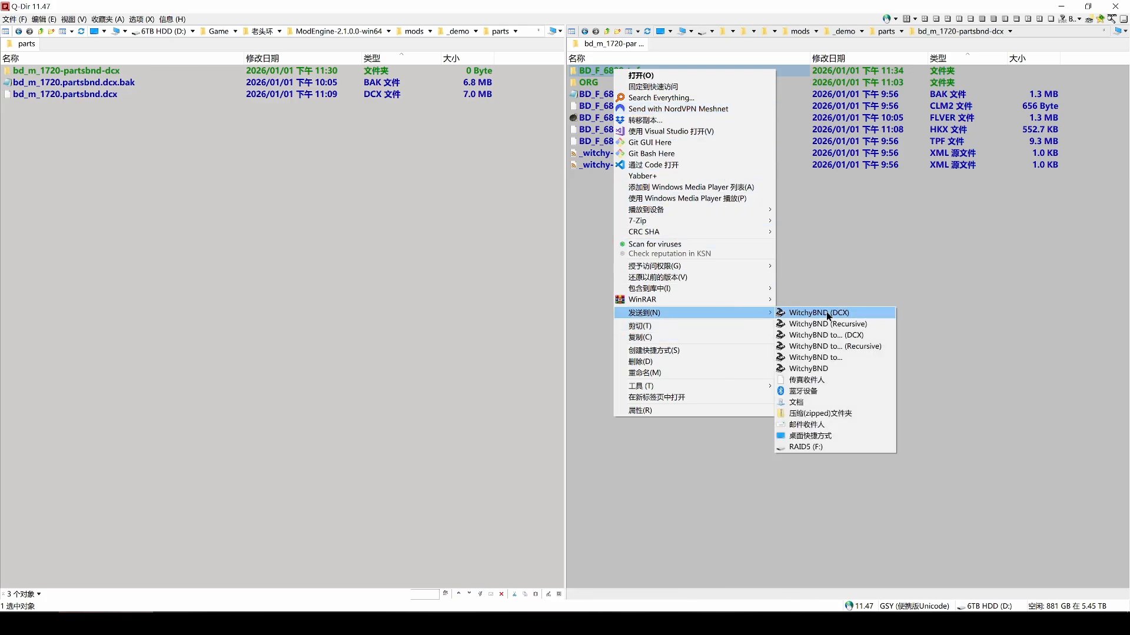
left_click(806, 369)
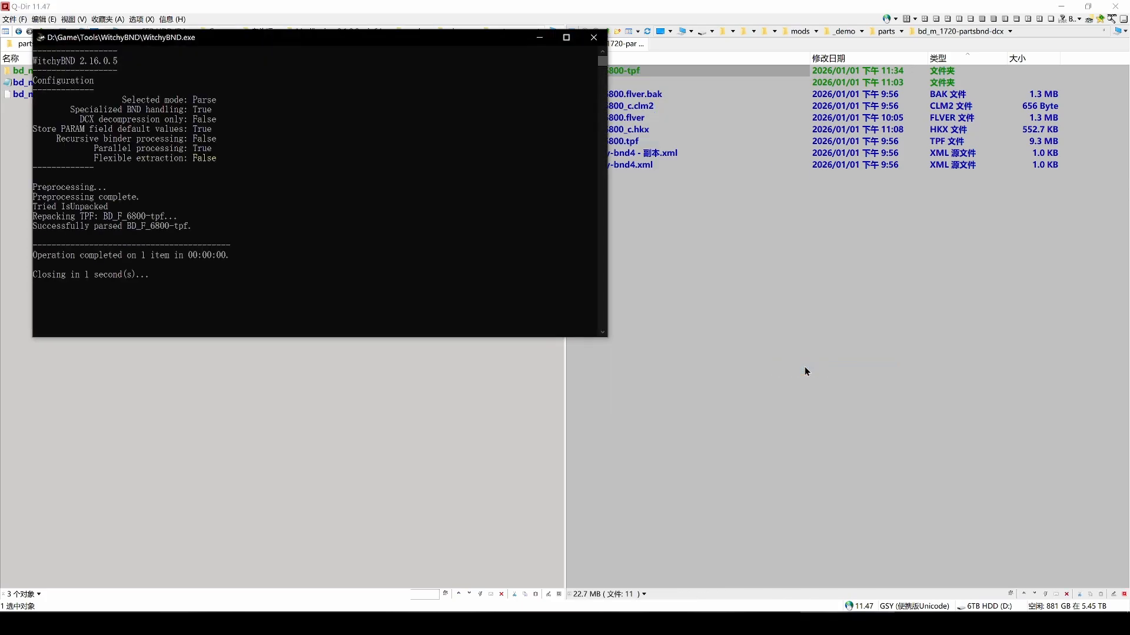
left_click(622, 177)
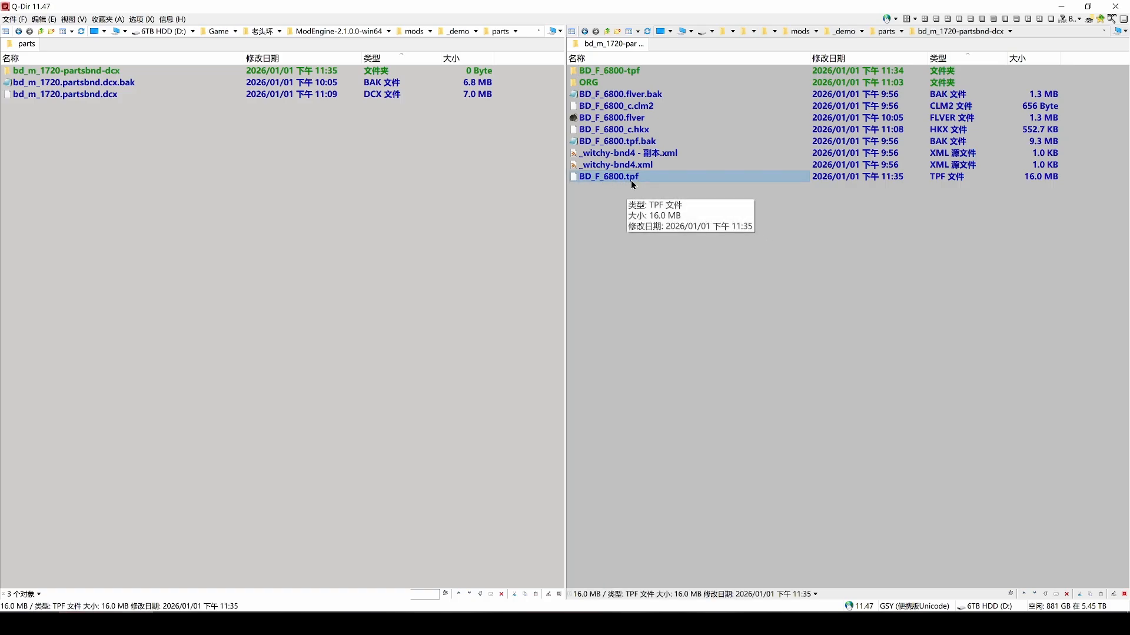
- Open BD_F_6800.flver in FLVER Editor and show its material list enlarged beside the model viewer
double_click(623, 121)
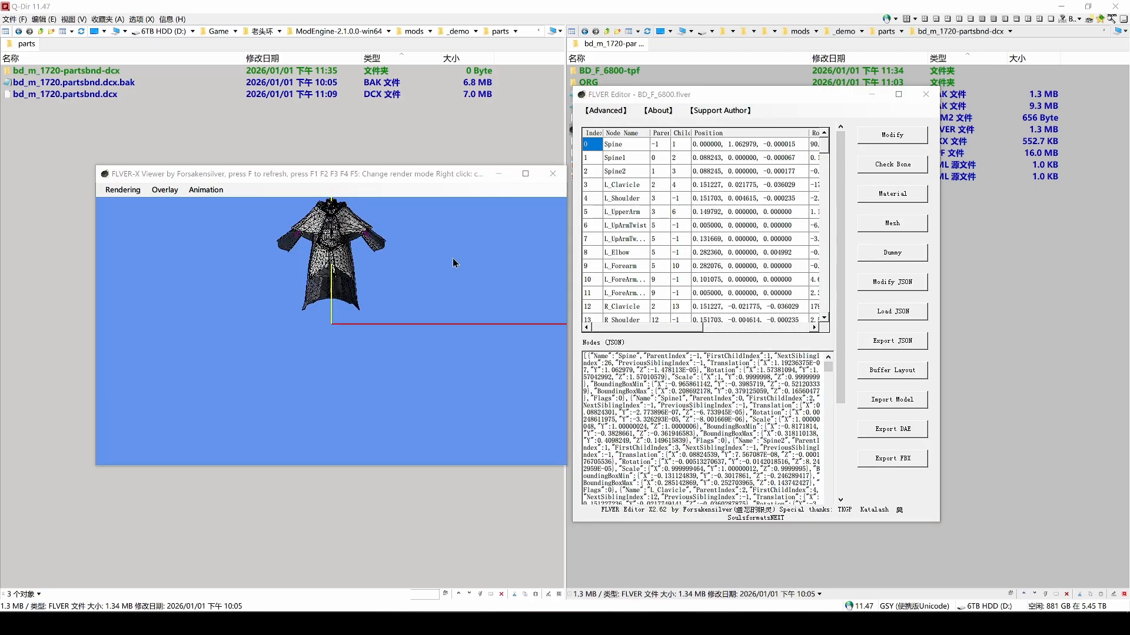
left_click_drag(424, 178, 1, 297)
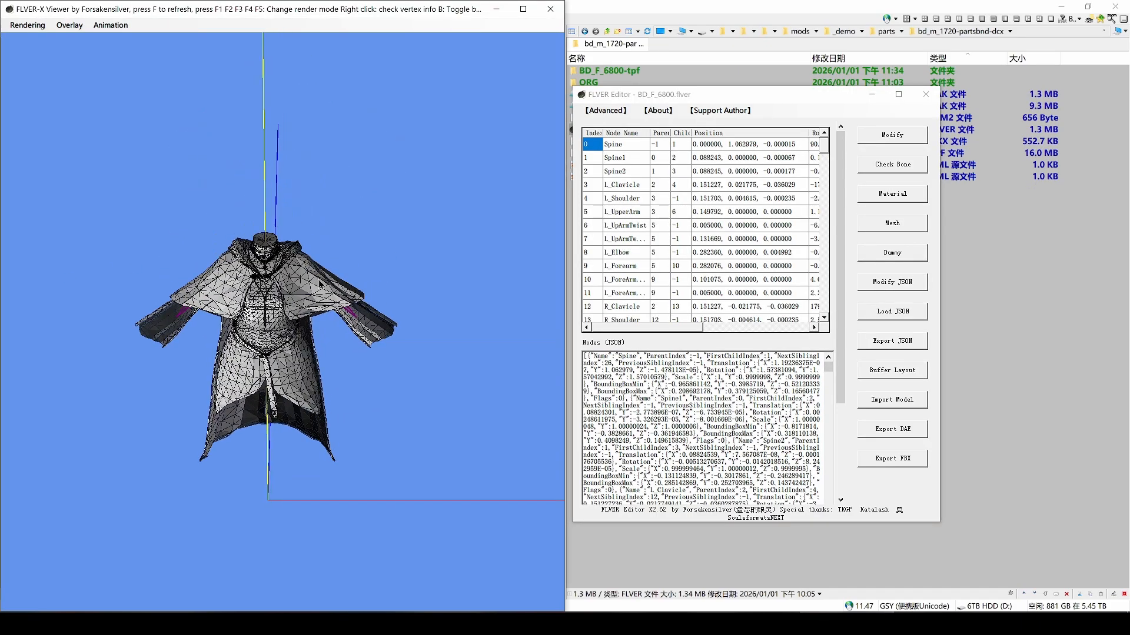
left_click(896, 196)
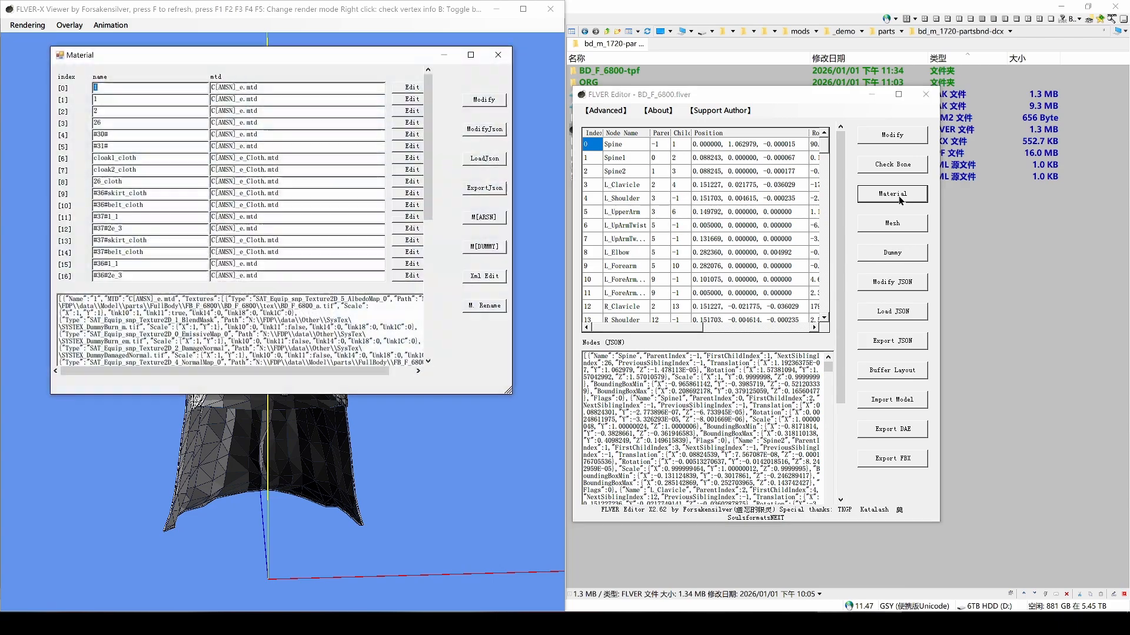
left_click_drag(272, 57, 793, 125)
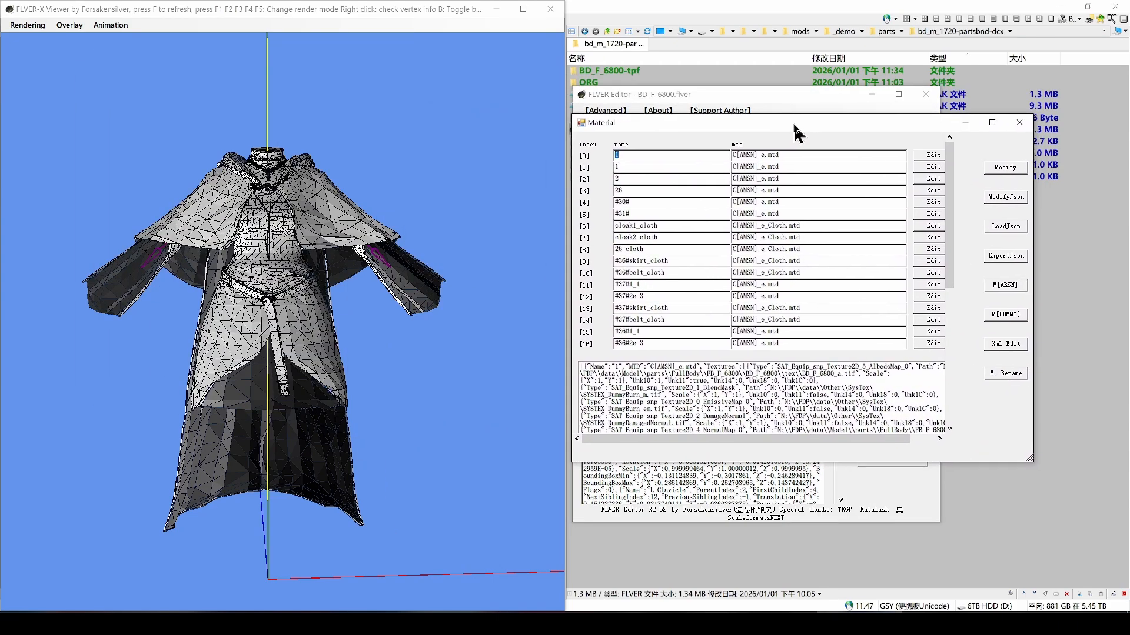
left_click_drag(692, 128, 694, 102)
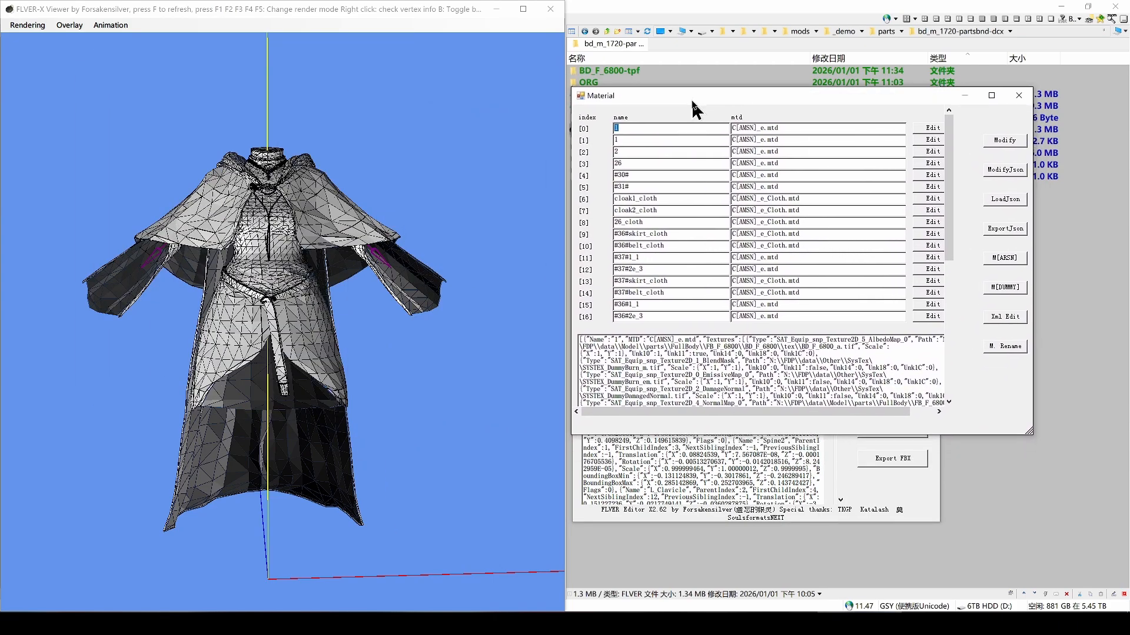
left_click_drag(1027, 433, 1047, 500)
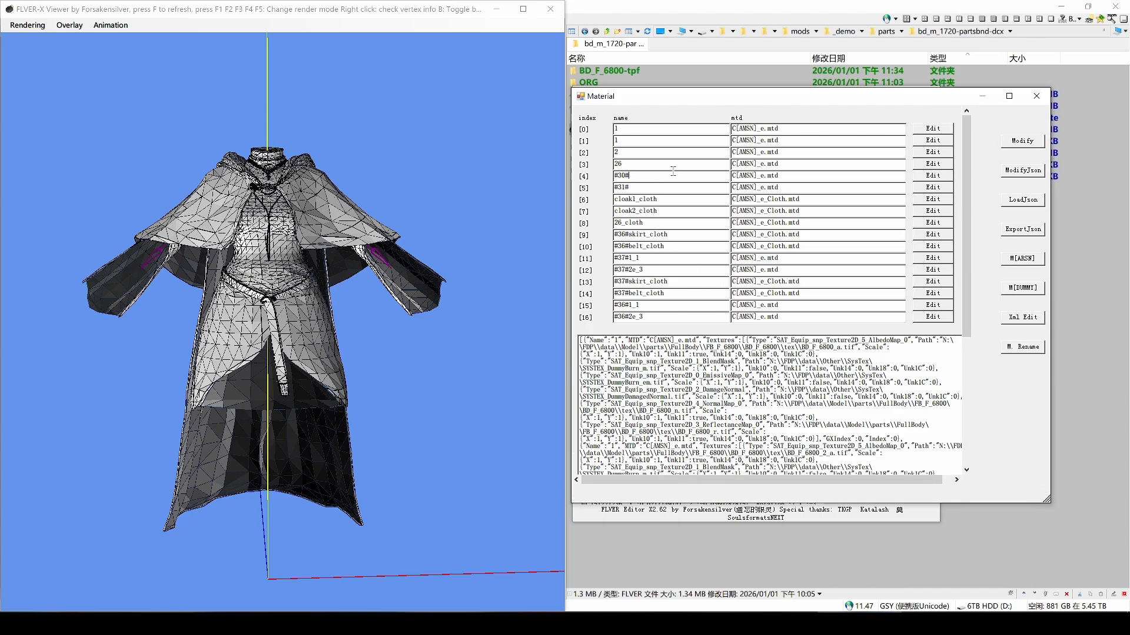
- Inspect the texture types and paths of the material at index 0, then close its quick editor without changes
left_click(933, 130)
left_click_drag(163, 73, 768, 155)
double_click(851, 208)
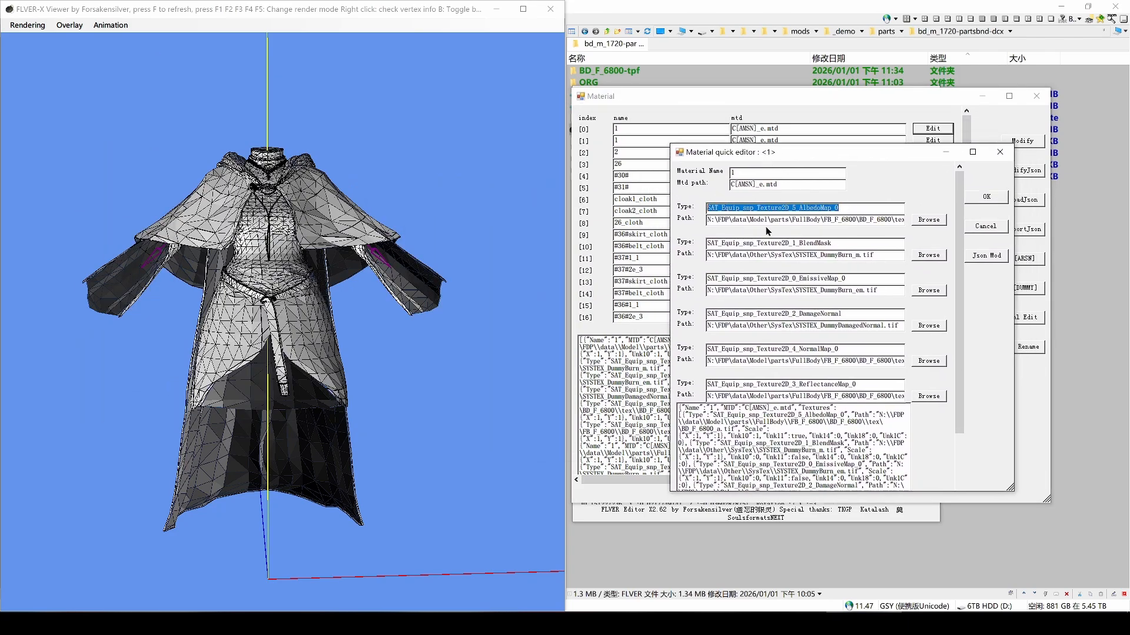
left_click(739, 219)
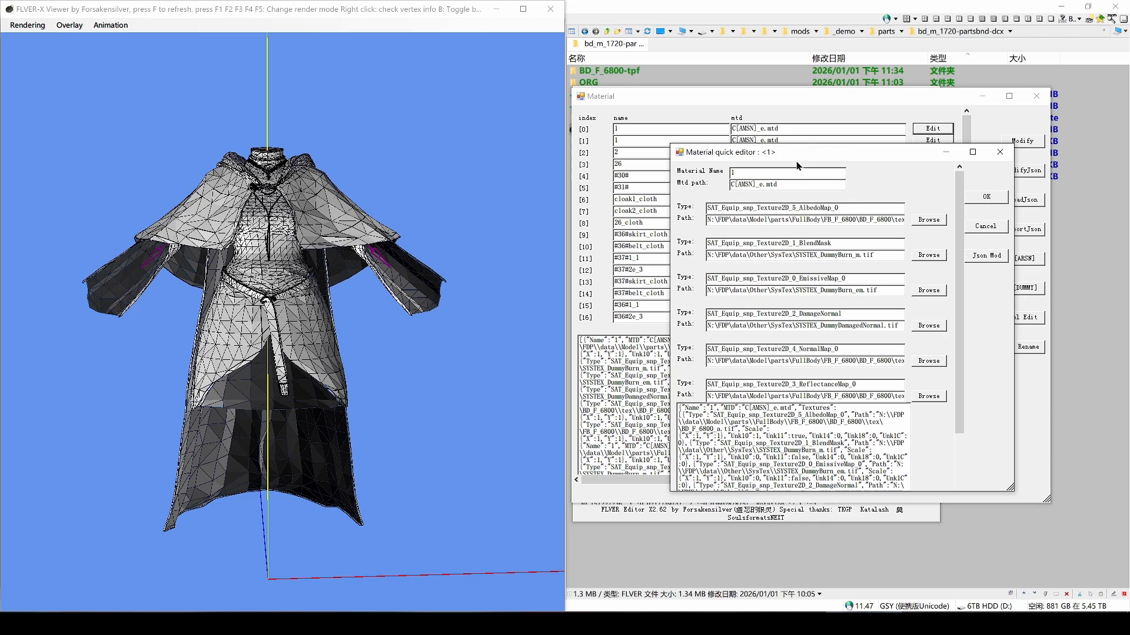
left_click_drag(798, 166, 765, 162)
left_click(961, 151)
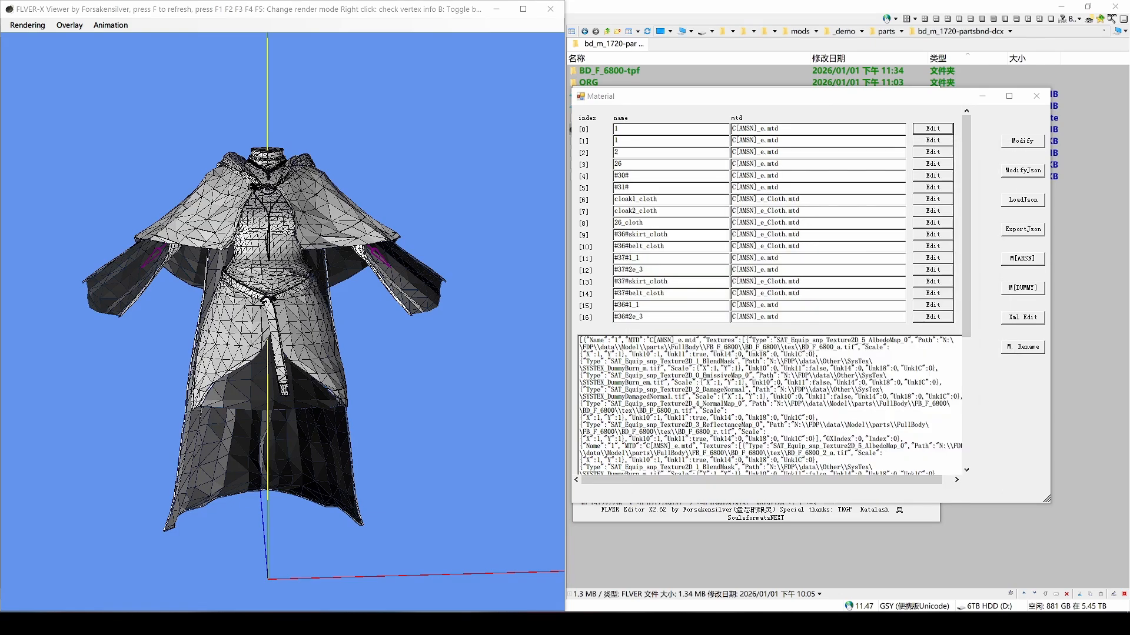
- Copy the entire material JSON into an untitled file in Visual Studio Code
left_click_drag(801, 356, 804, 356)
key("ctrl+a")
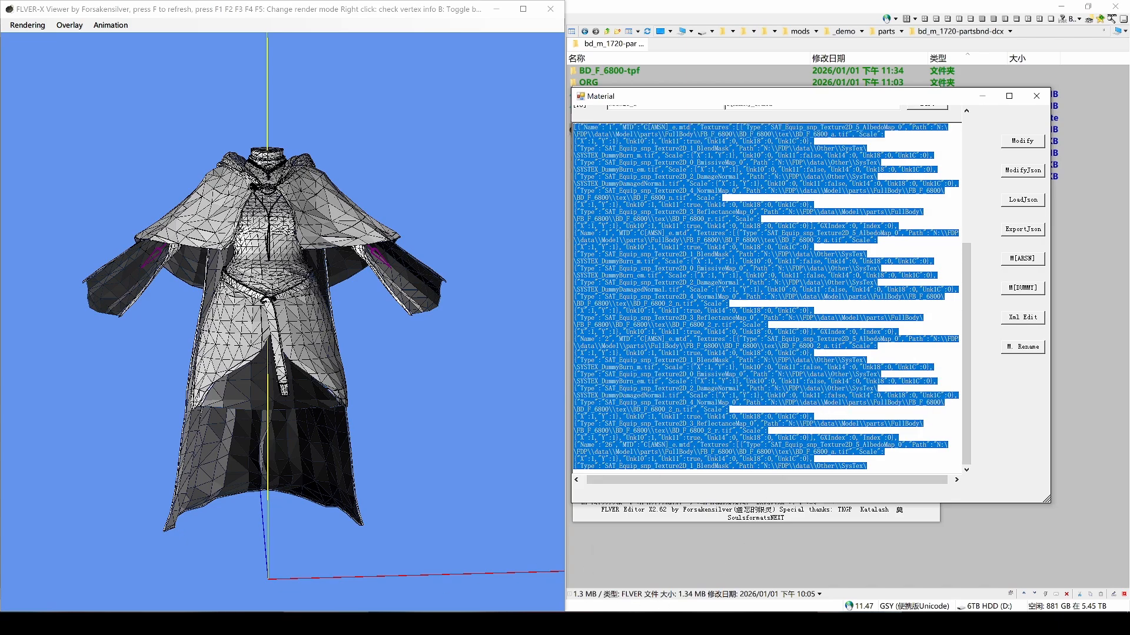
key("alt+Tab")
key("ctrl+v")
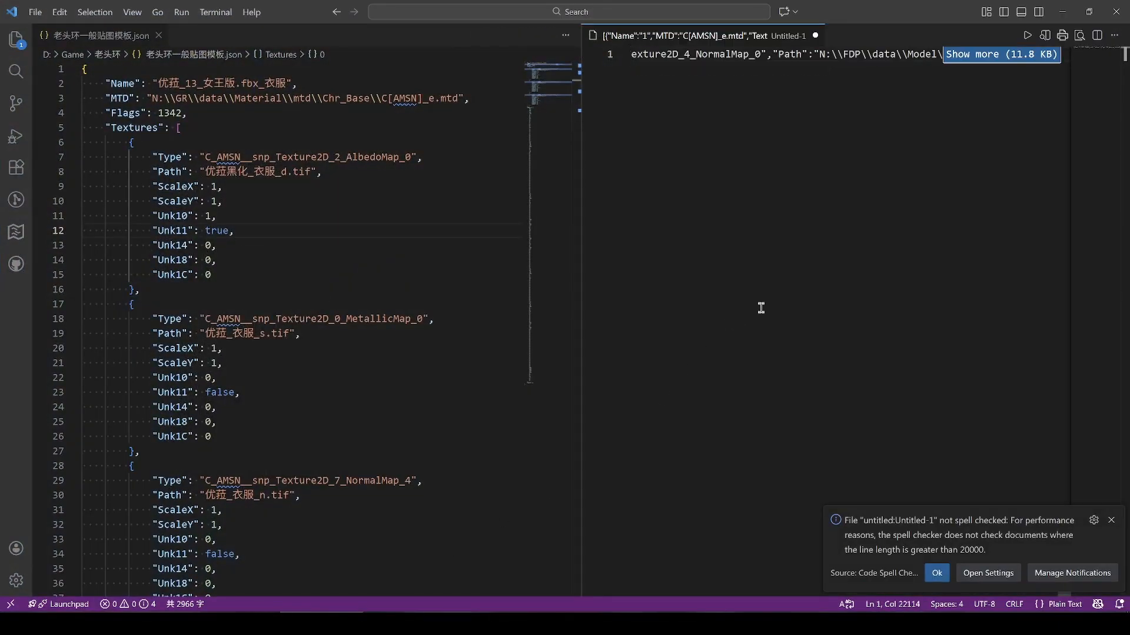
- Find every # in the copied material JSON and replace them all with nothing
key("ctrl+h")
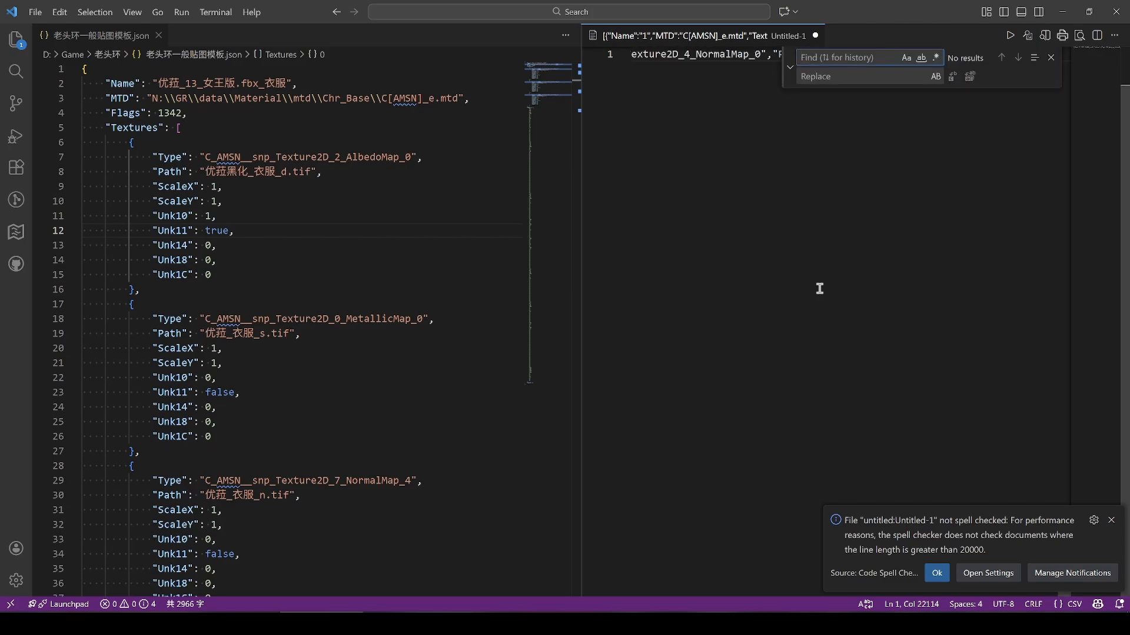
type("#")
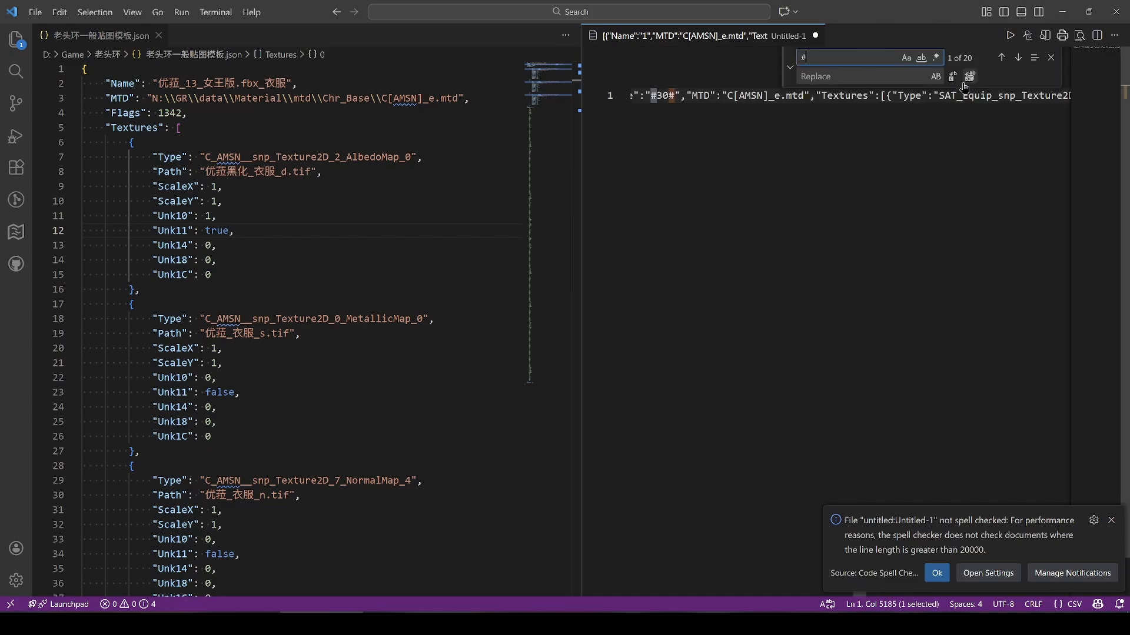
left_click(1019, 61)
left_click(1019, 62)
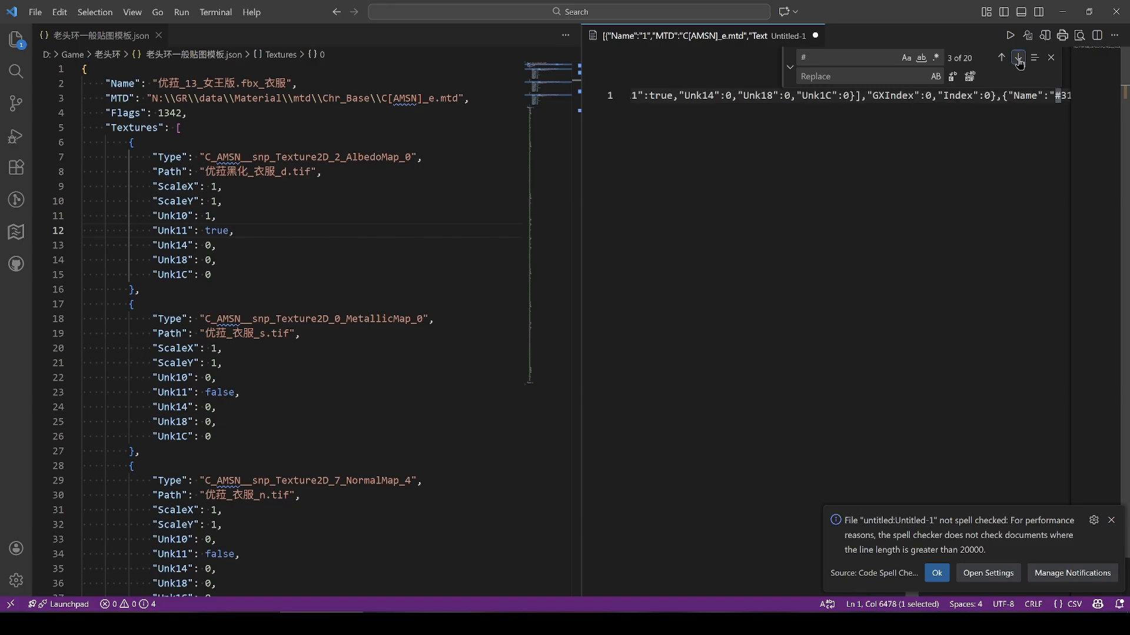
left_click(1019, 62)
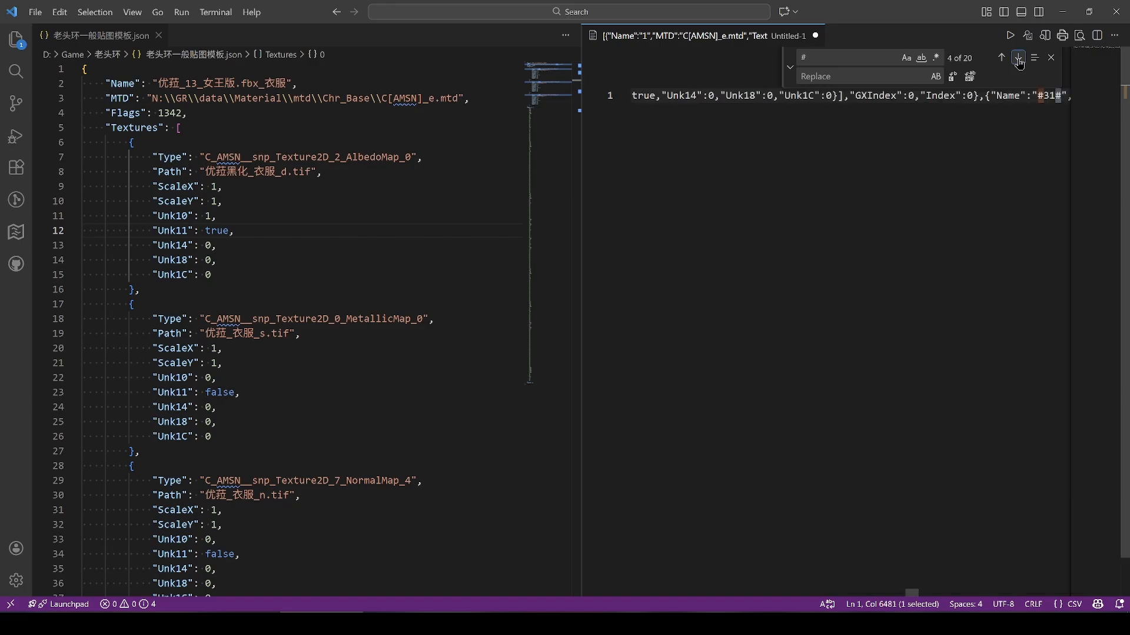
left_click(1019, 61)
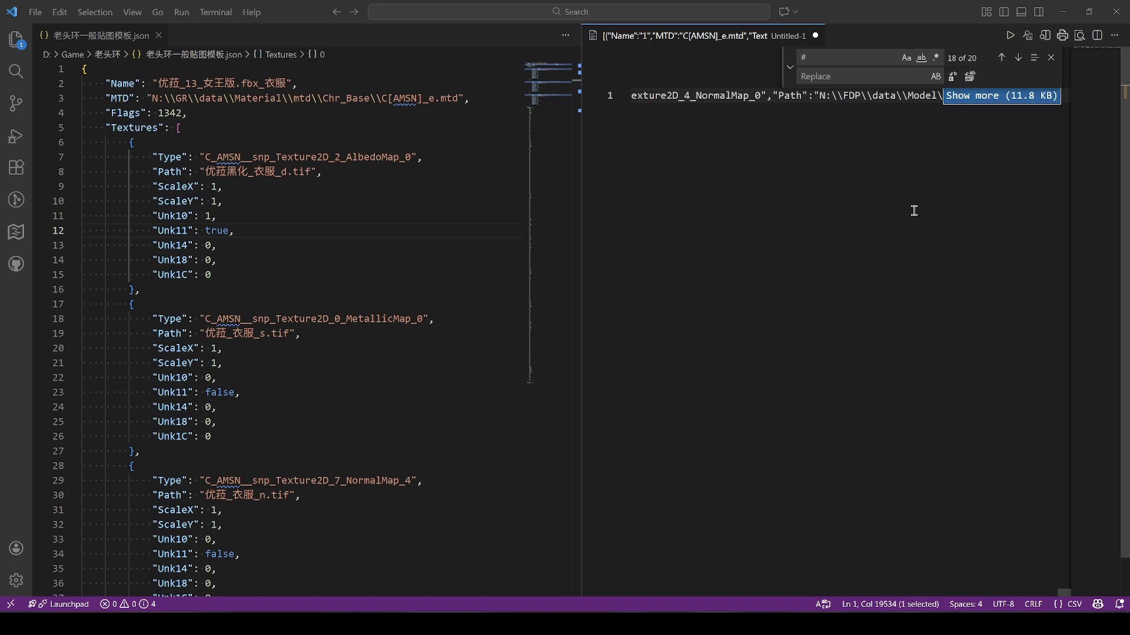
left_click(913, 210)
left_click(969, 76)
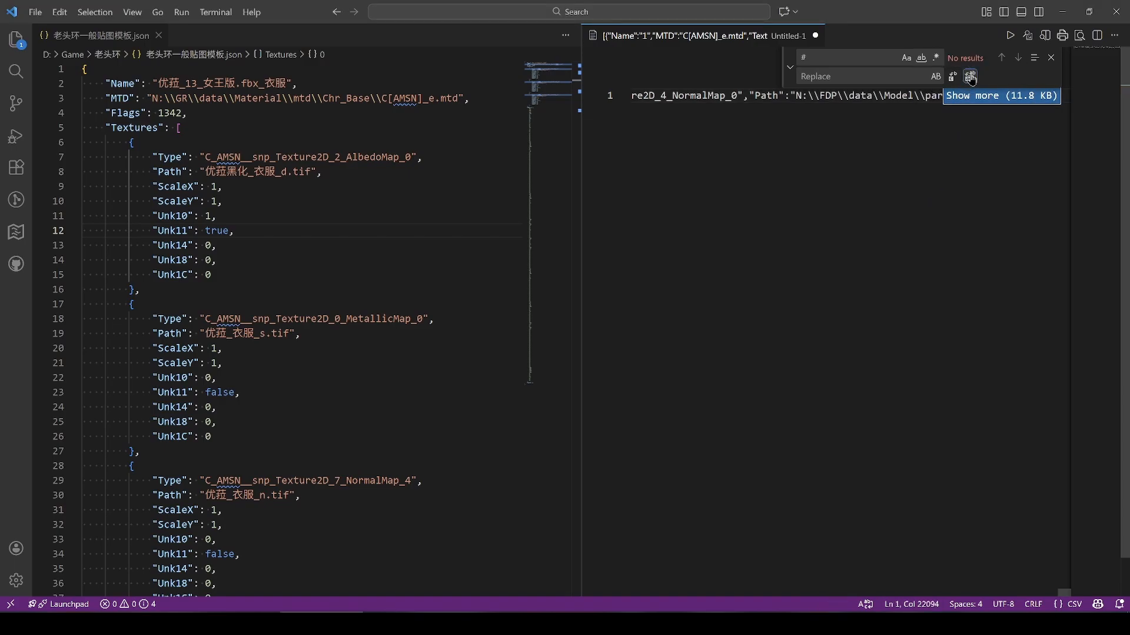
- Replace the material JSON in FLVER Editor with the edited text, apply the JSON change and close the material window
key("ctrl+a")
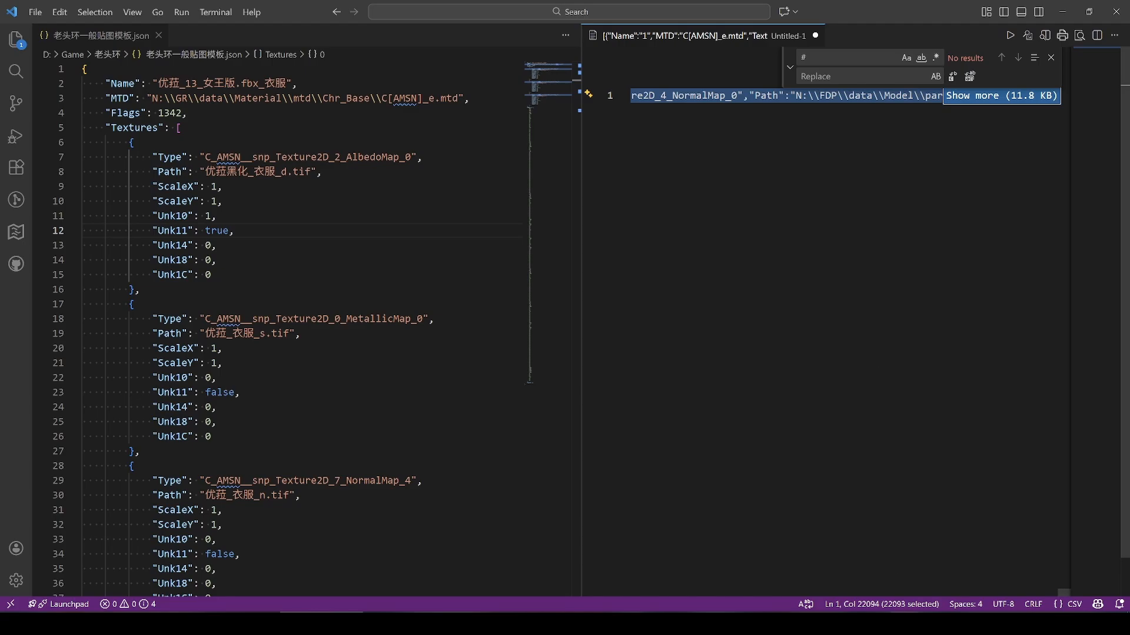
key("alt+Tab")
key("ctrl+a")
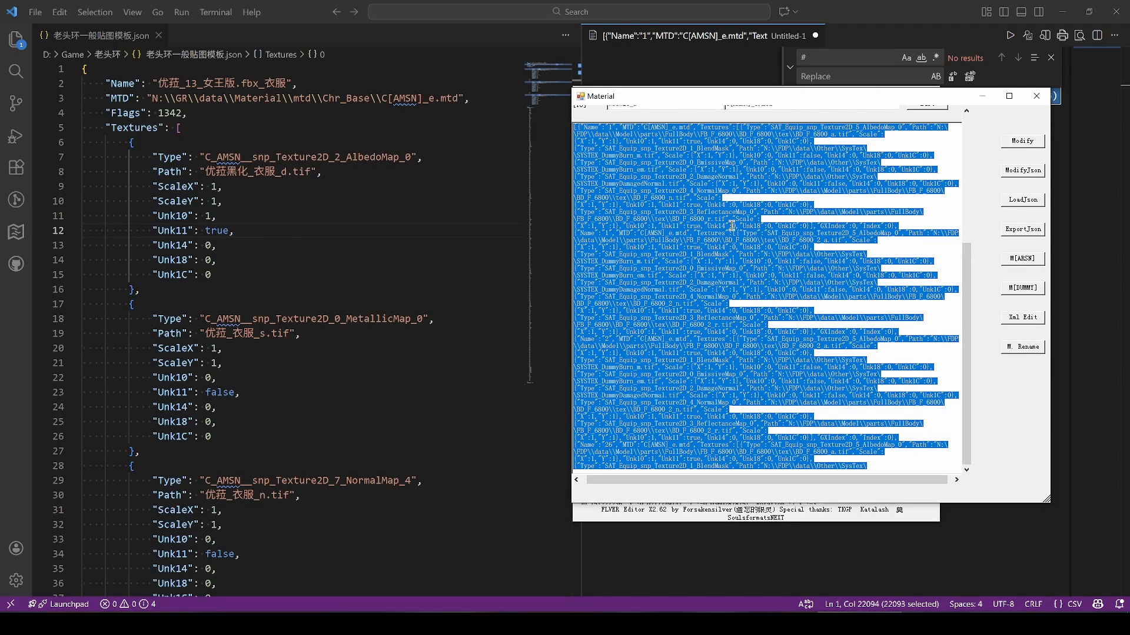
key("ctrl+v")
left_click(1023, 170)
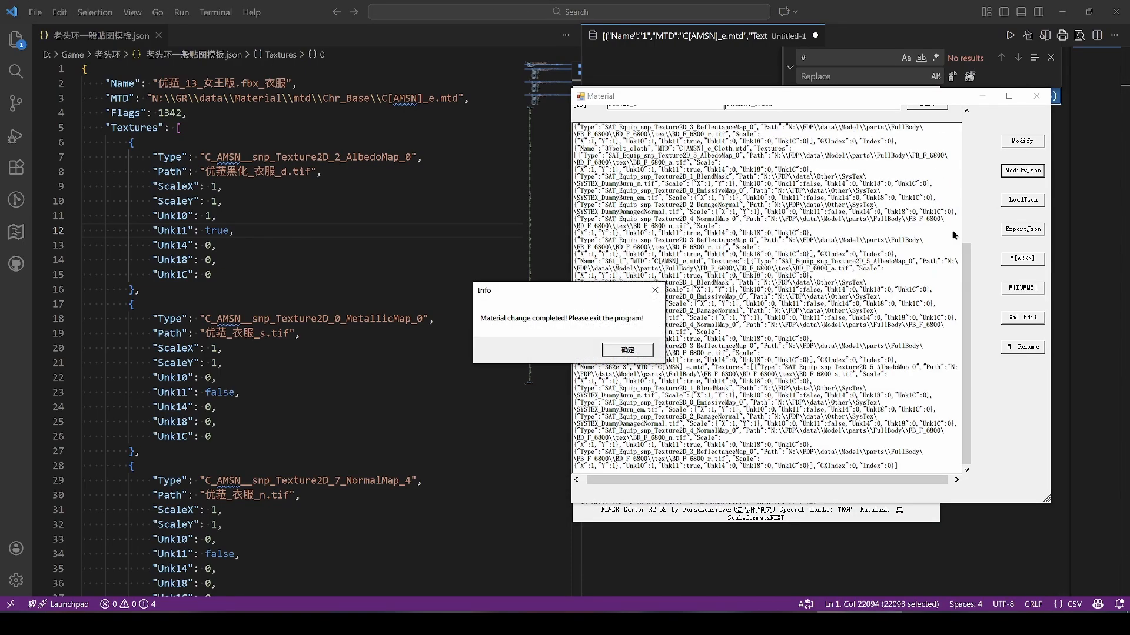
left_click(627, 350)
left_click(1037, 96)
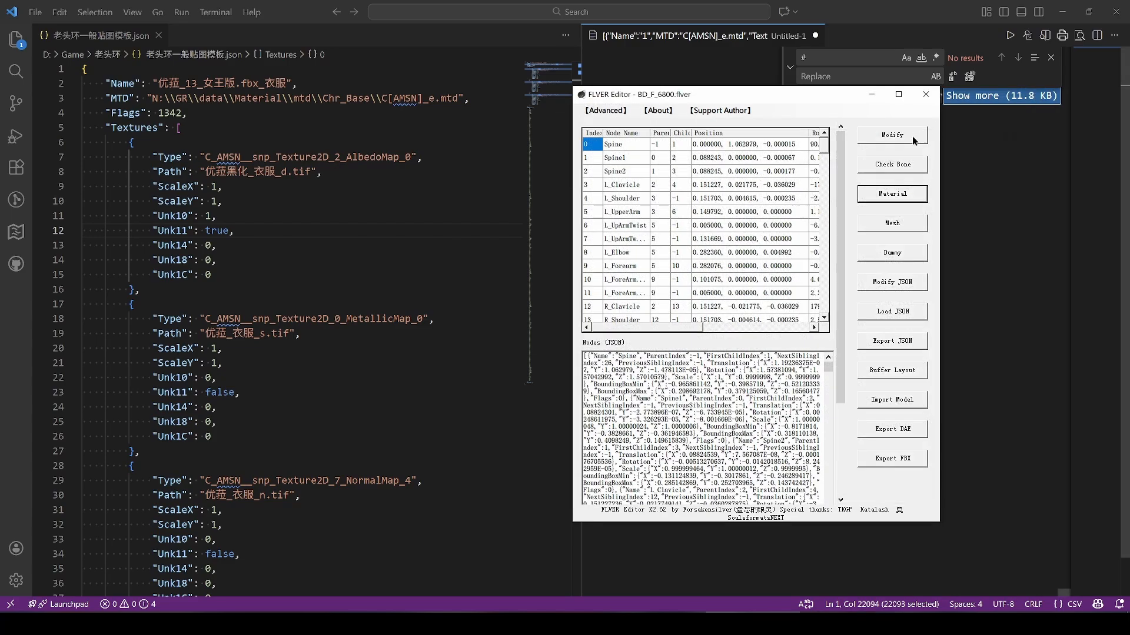
- Copy the folder part of the albedo texture path from the material at index 0, then close its quick editor
left_click(889, 193)
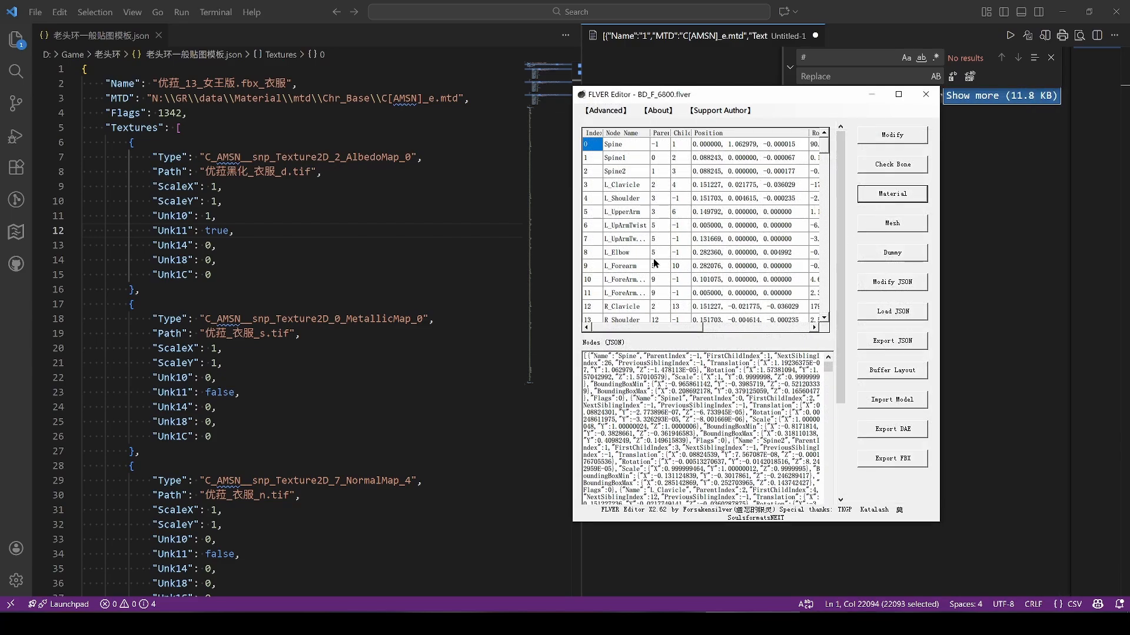
left_click_drag(248, 97, 465, 130)
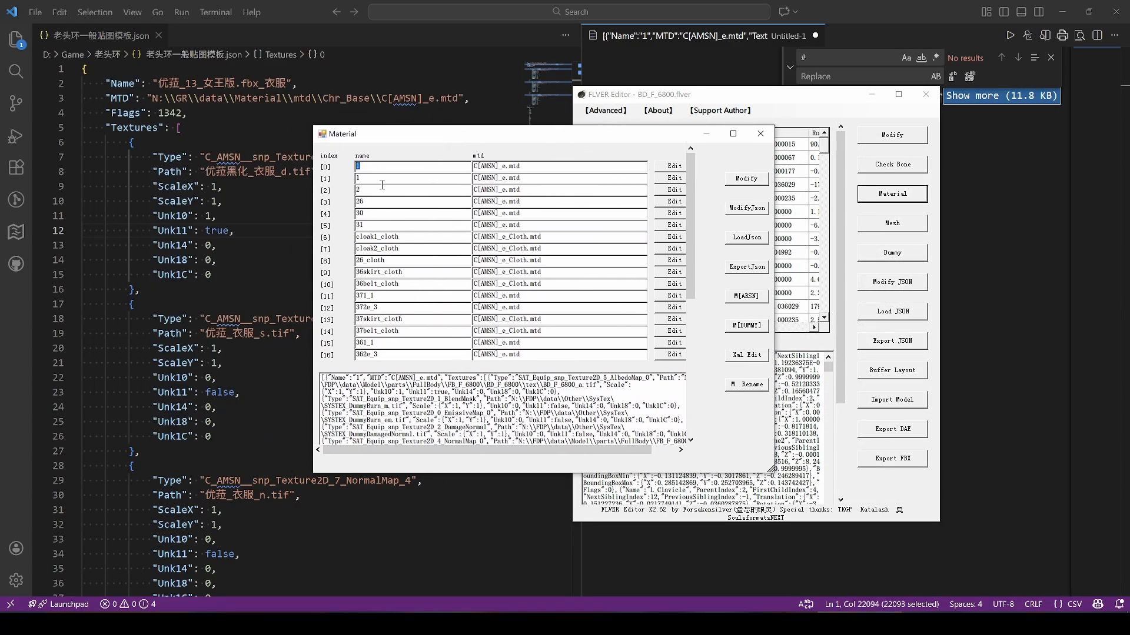
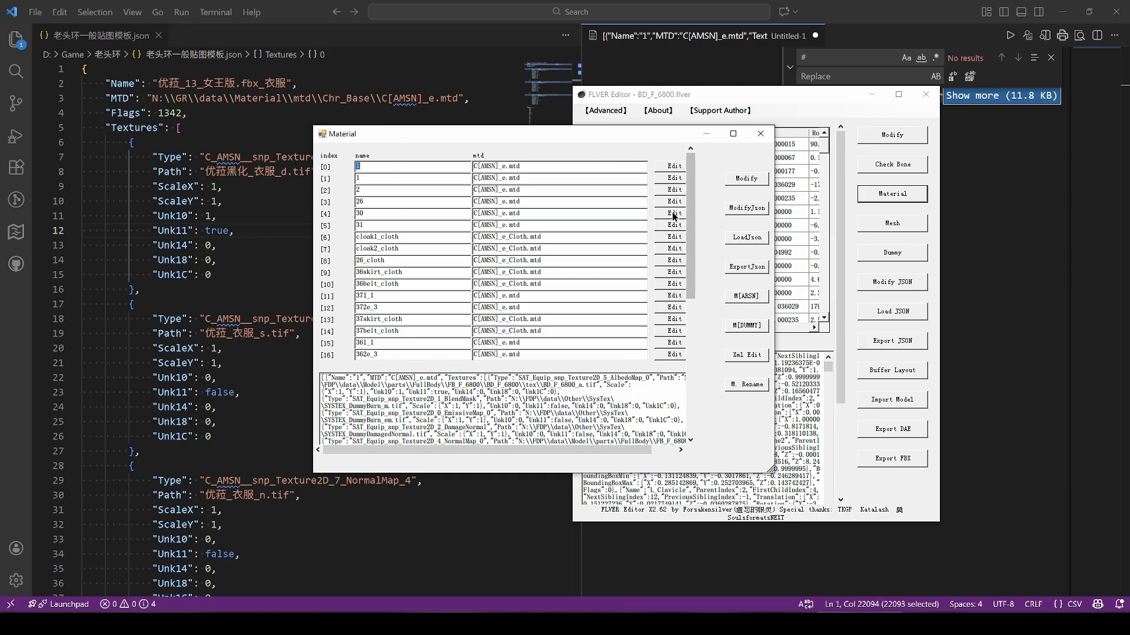
left_click(673, 165)
left_click_drag(279, 120, 680, 170)
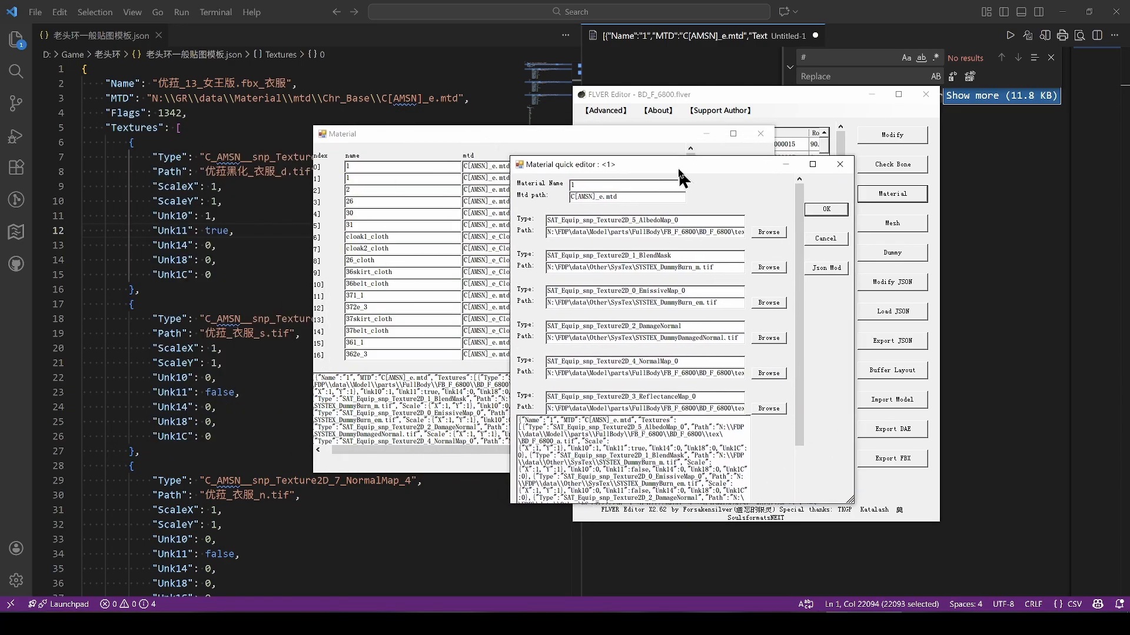
double_click(698, 221)
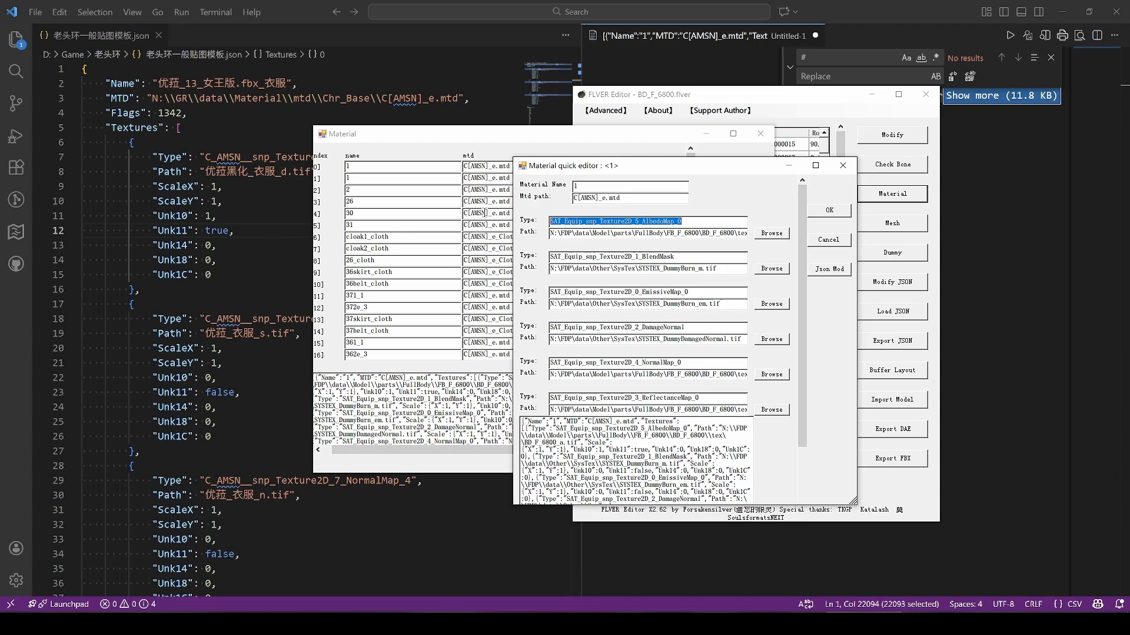
left_click(719, 242)
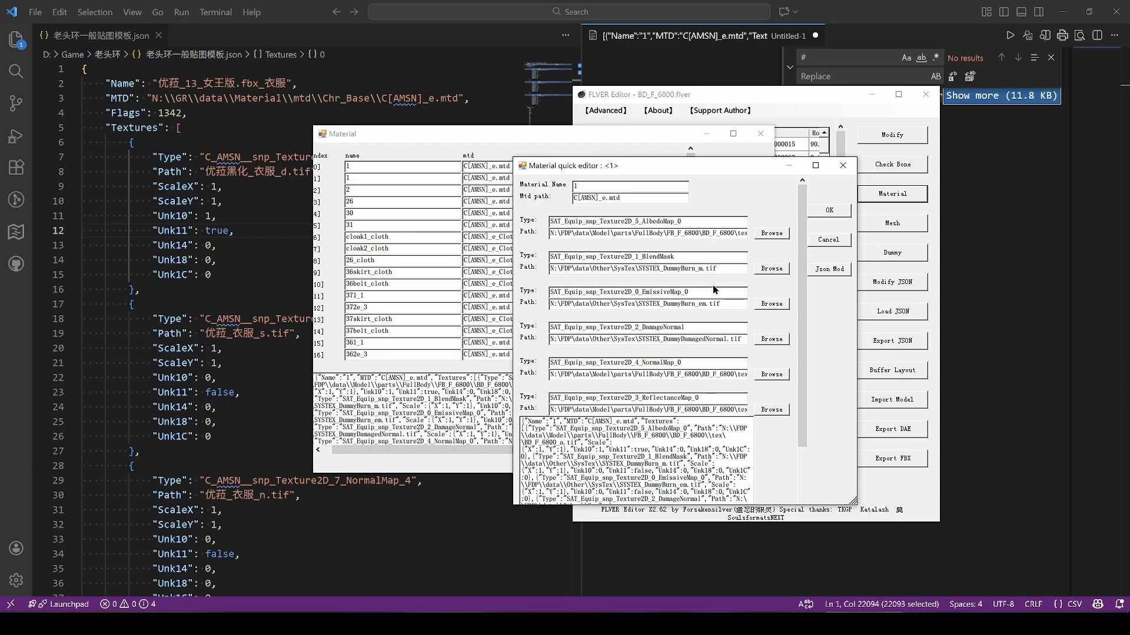
key("End")
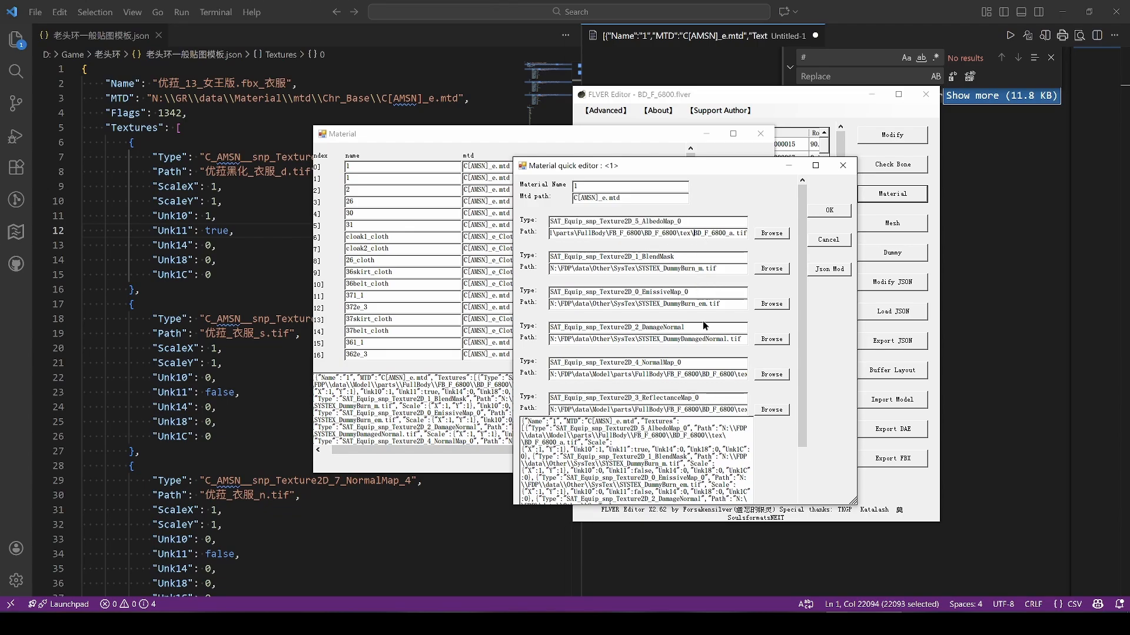
key("shift+Home")
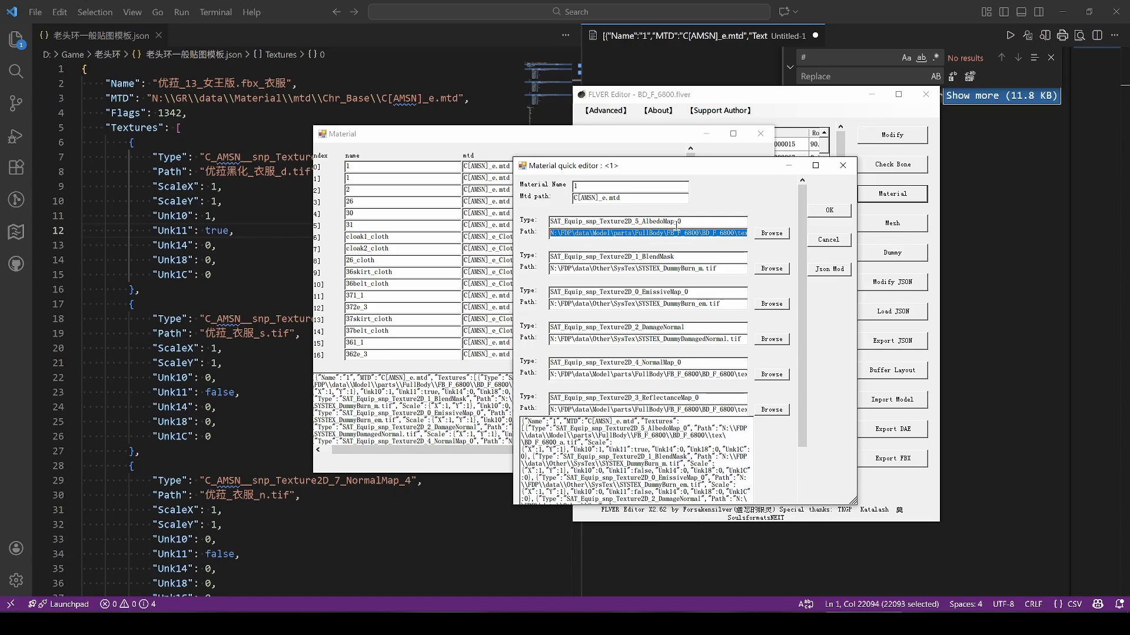
left_click(840, 166)
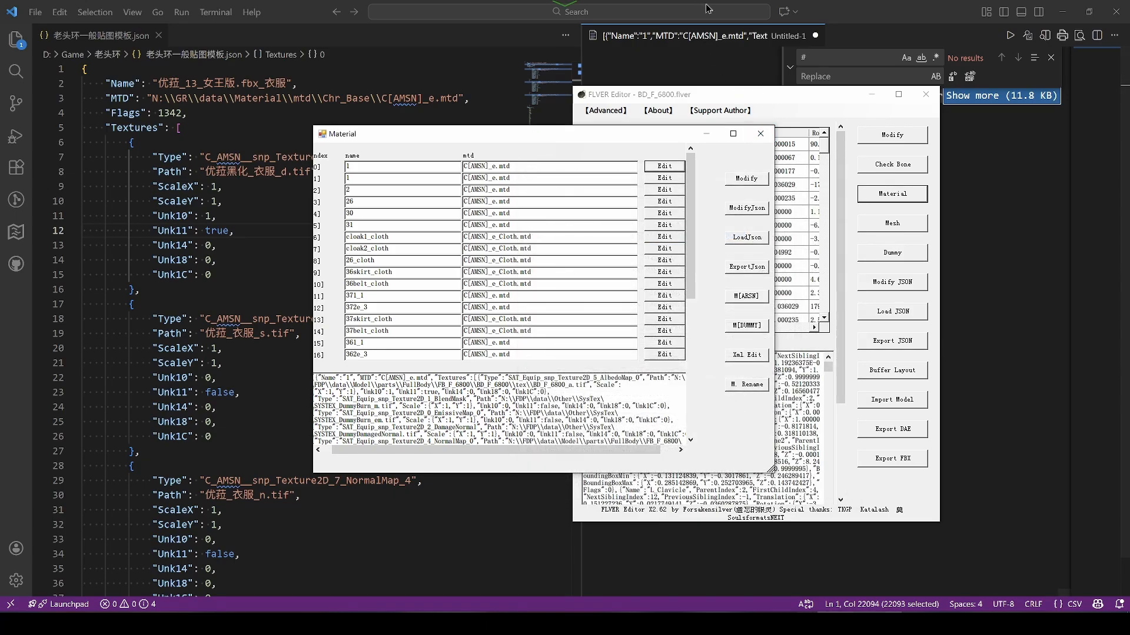
- Paste the copied texture folder path into a new untitled file in Visual Studio Code
left_click(851, 13)
left_click(765, 239)
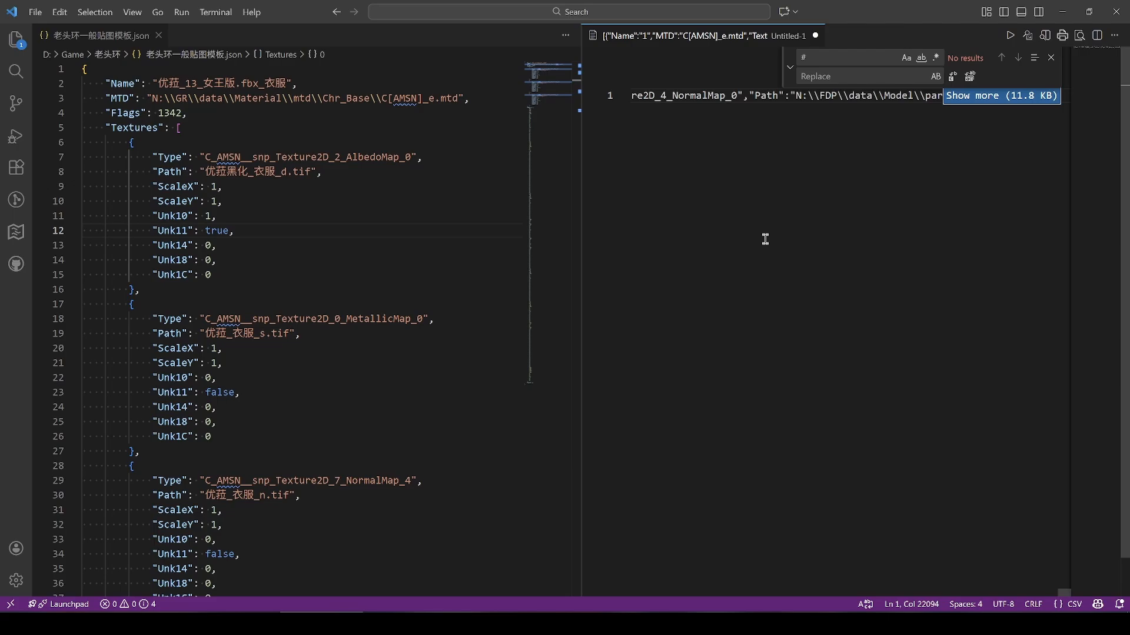
key("ctrl+n")
key("ctrl+v")
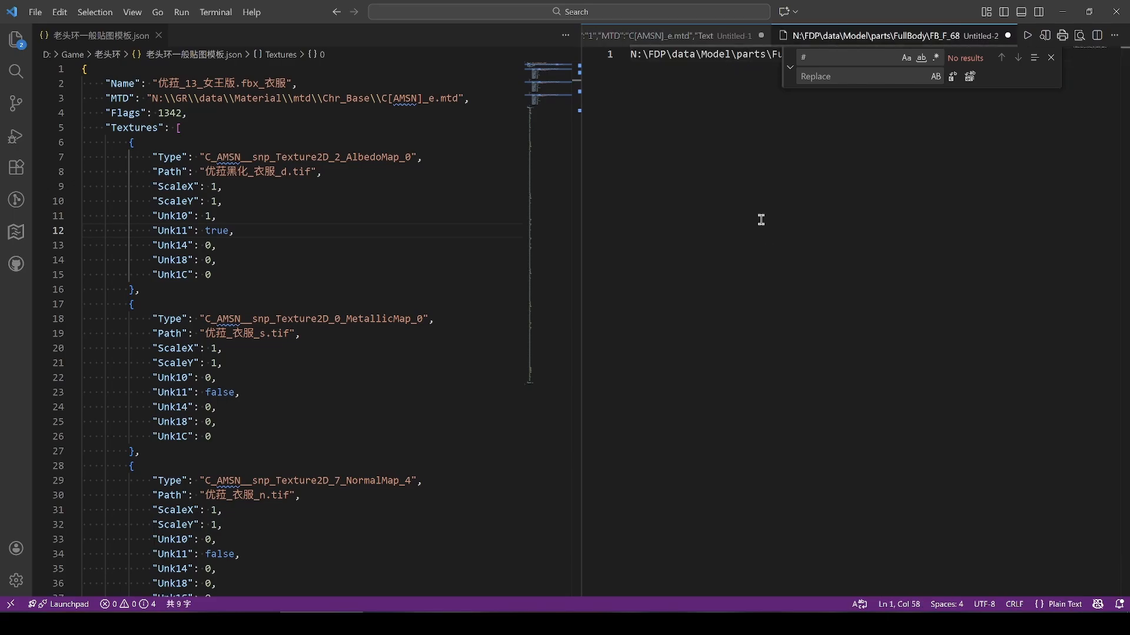
- Replace every \ in the pasted folder path with \\ and copy the resulting path
double_click(647, 54)
key("ctrl+c")
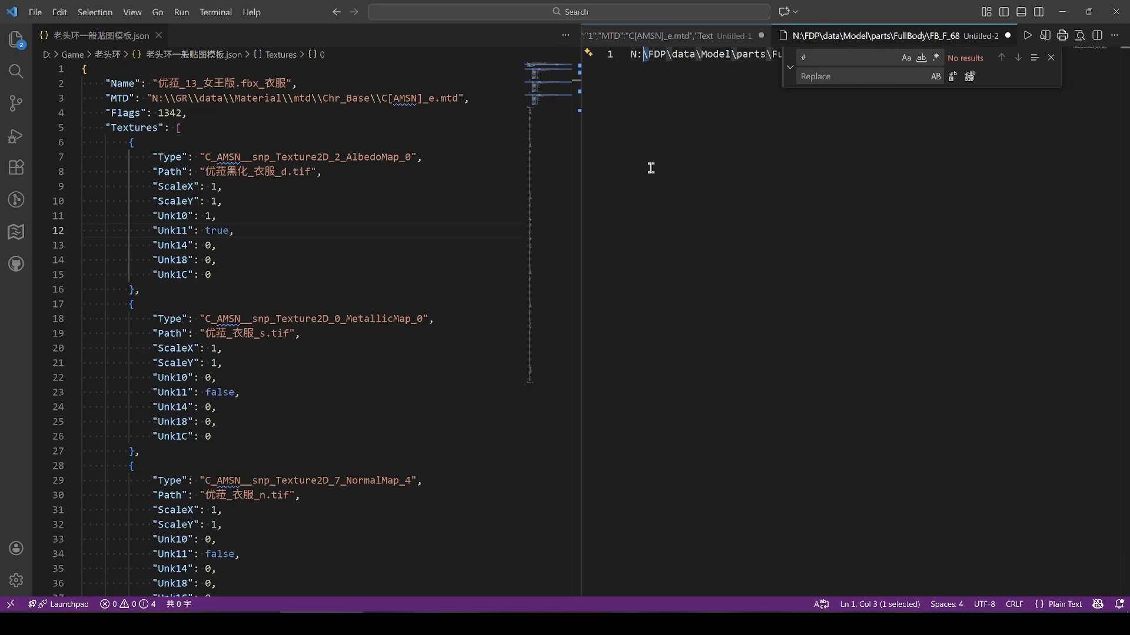
left_click_drag(828, 57, 766, 80)
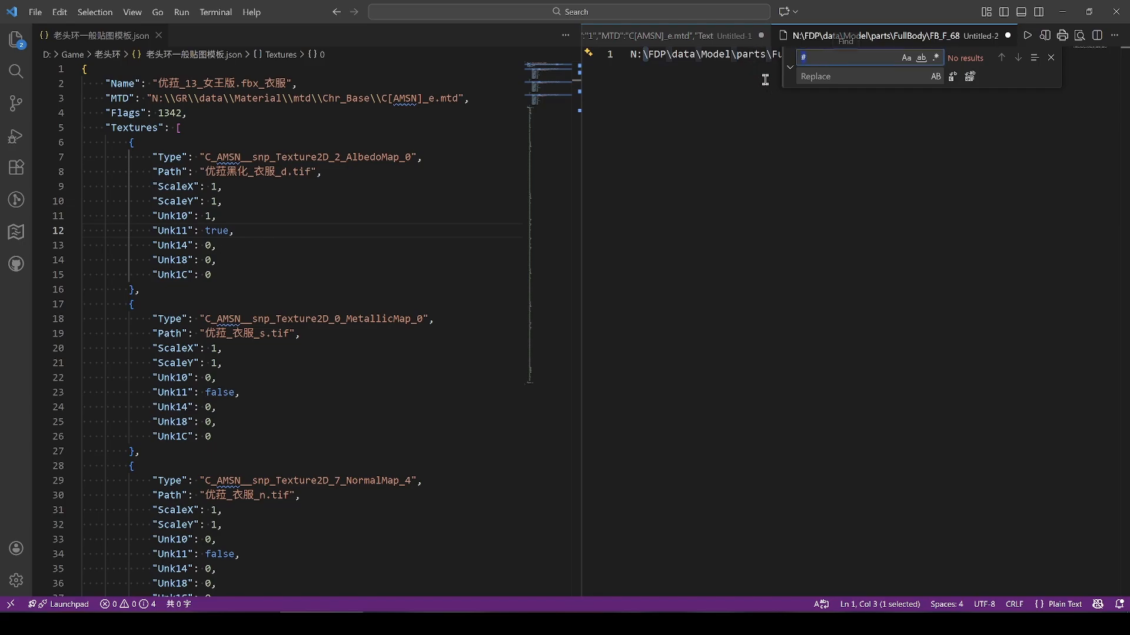
key("ctrl+v")
left_click(836, 78)
type("\\")
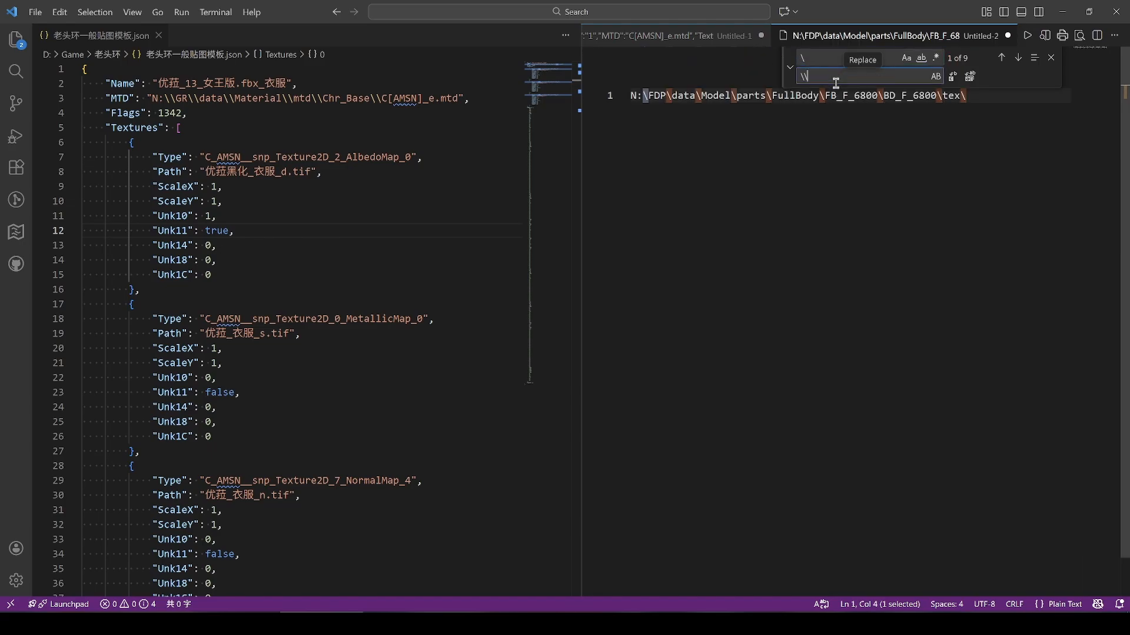
left_click(969, 76)
left_click(887, 210)
key("ctrl+a")
key("ctrl+c")
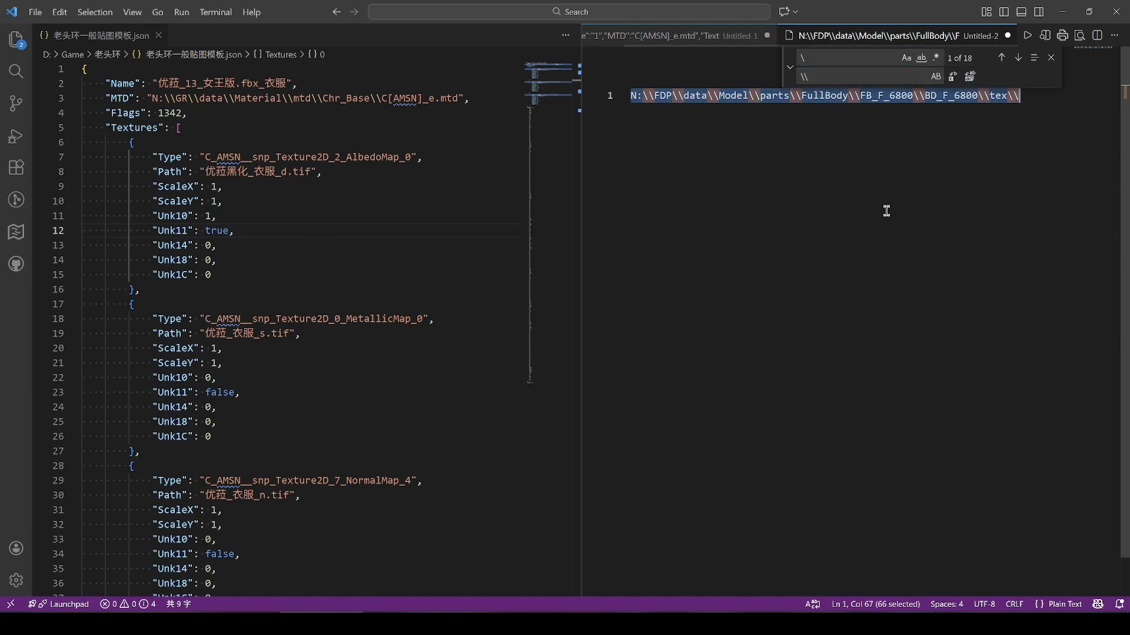
- Remove every N:\\FDP\\data\\Model\\parts\\FullBody\\FB_F_6800\\BD_F_6800\\tex\\ prefix from the material JSON by replacing all with nothing
left_click(691, 43)
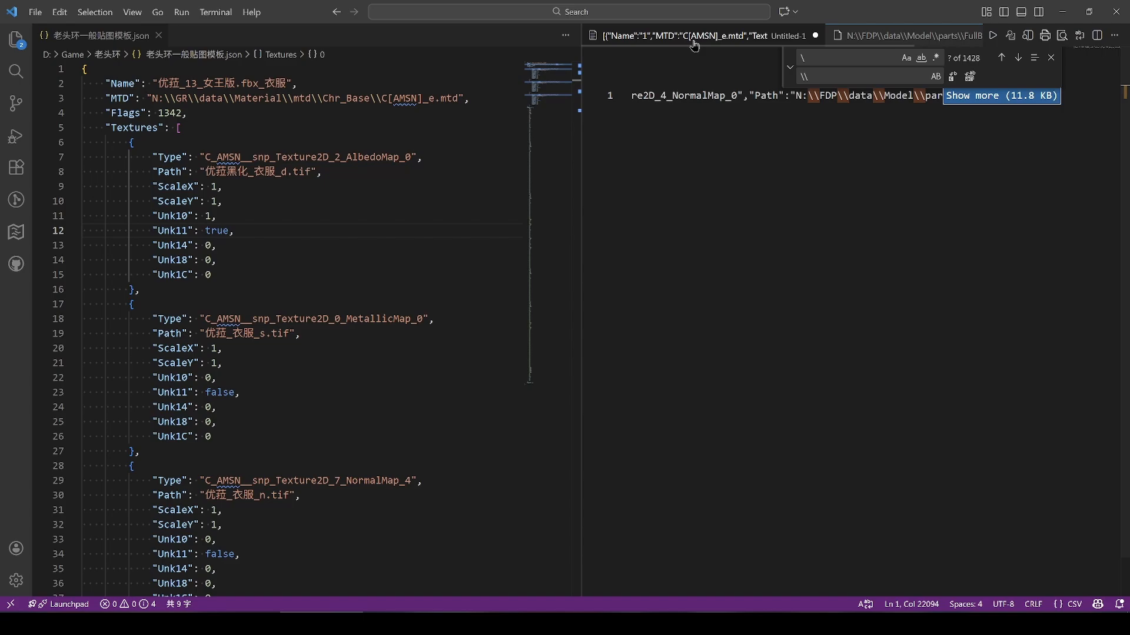
left_click(801, 58)
key("ctrl+a")
key("ctrl+v")
key("Tab")
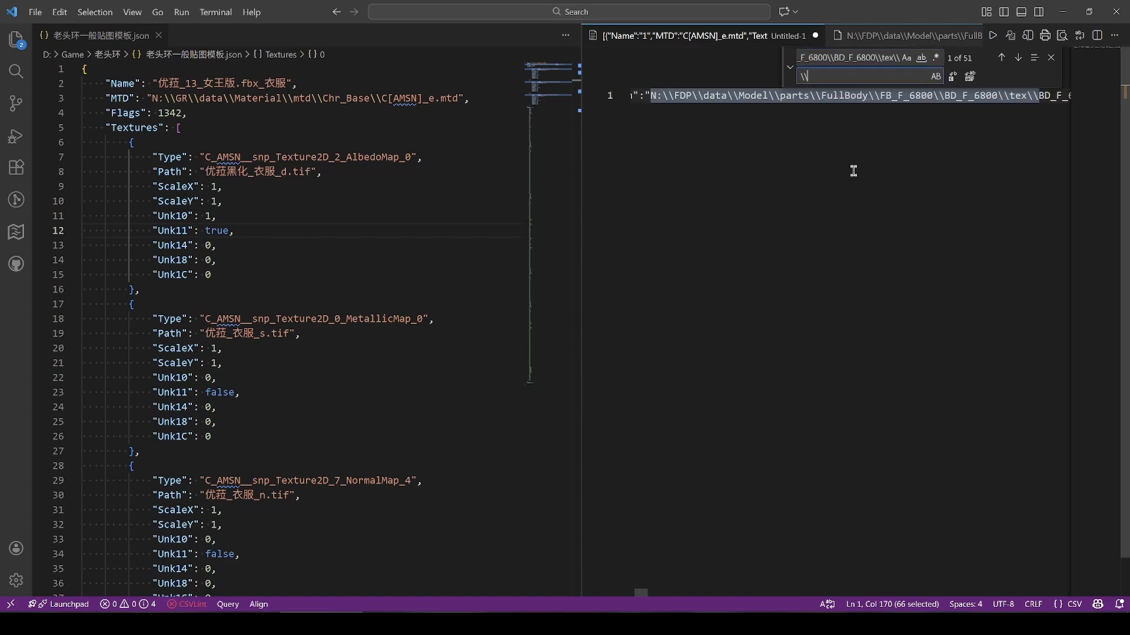
key("BackSpace")
key("BackSpace")
left_click(970, 76)
- Replace the material JSON in FLVER Editor with the text without folder prefixes and apply the JSON change
left_click(868, 622)
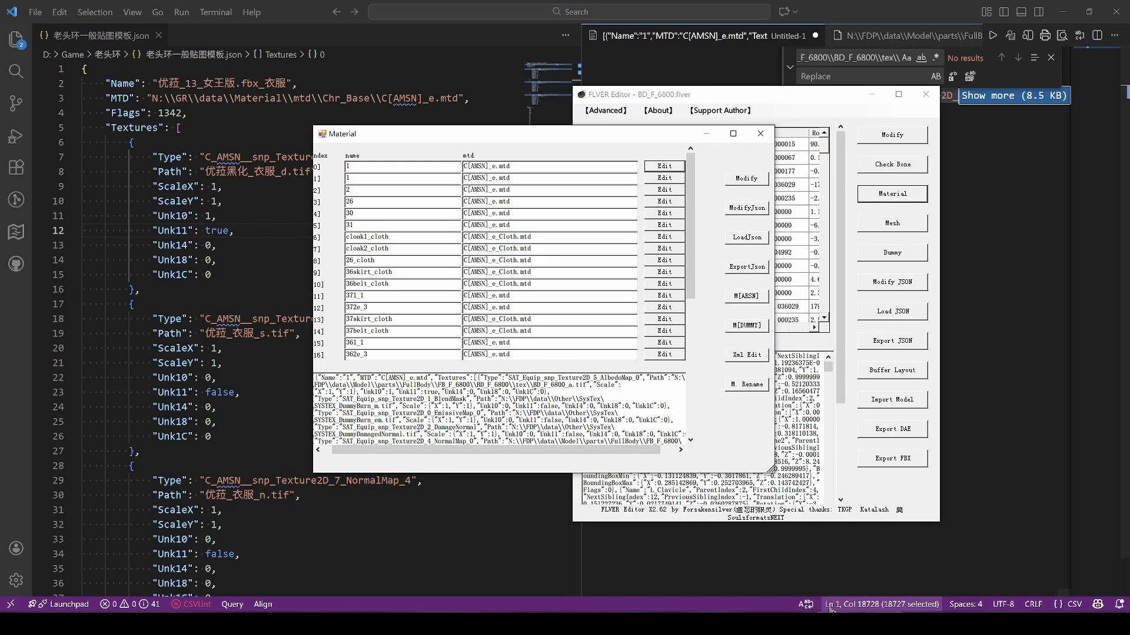
left_click_drag(638, 134, 684, 74)
left_click_drag(821, 415, 860, 499)
left_click(665, 383)
key("ctrl+a")
key("ctrl+v")
left_click(833, 148)
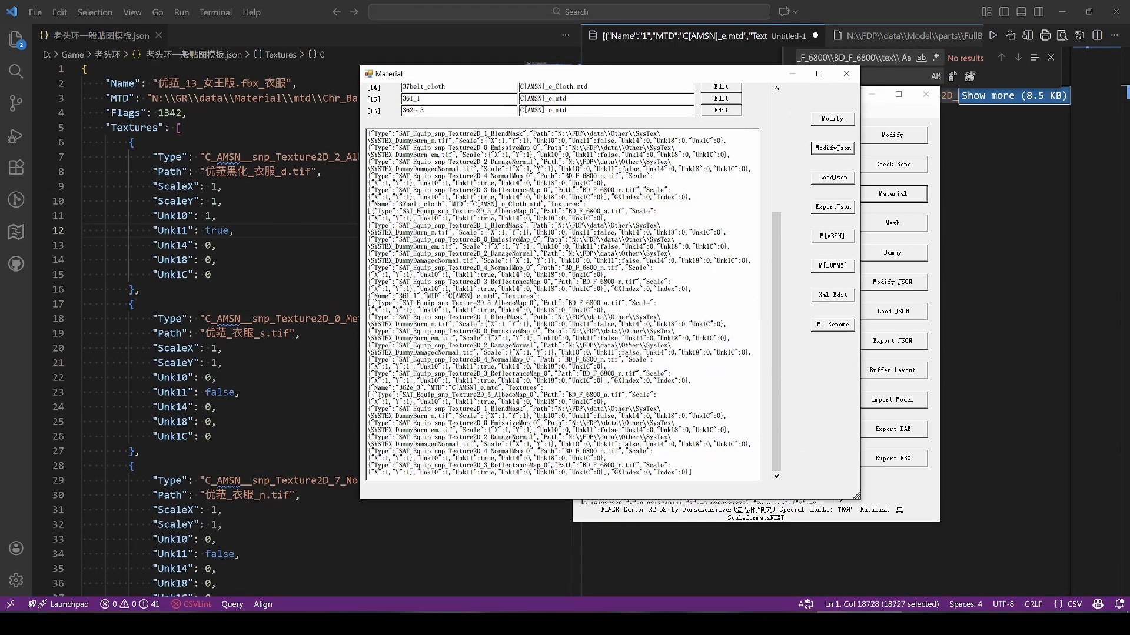
- Reopen the materials and examine the blend mask, emissive and damage normal paths of the material at index 0
left_click(866, 198)
left_click(710, 170)
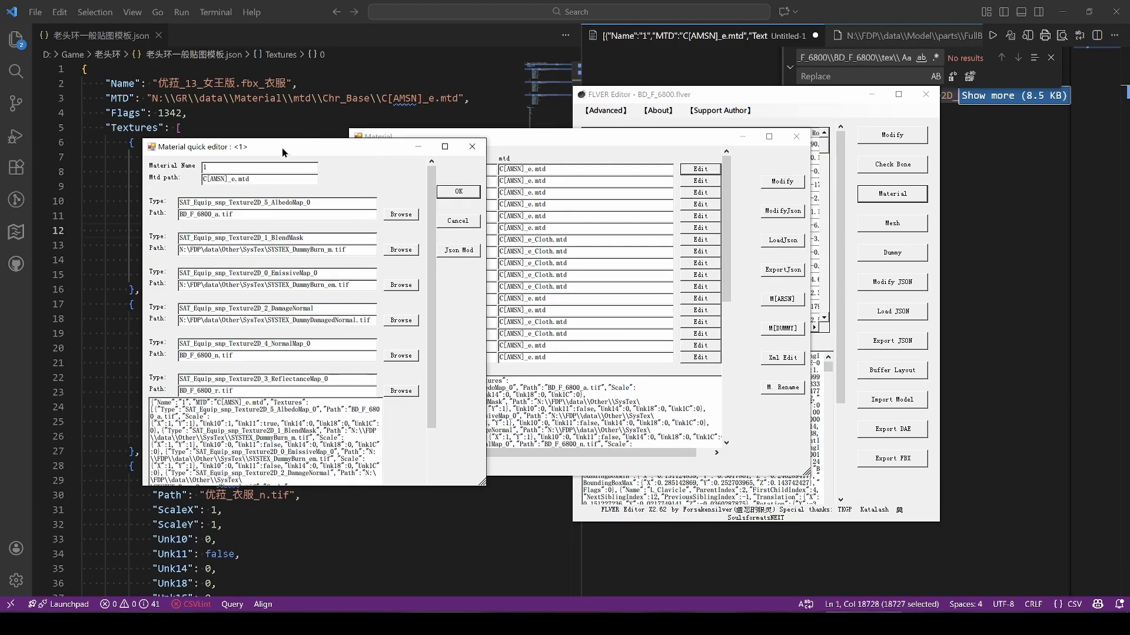
left_click_drag(281, 147, 692, 154)
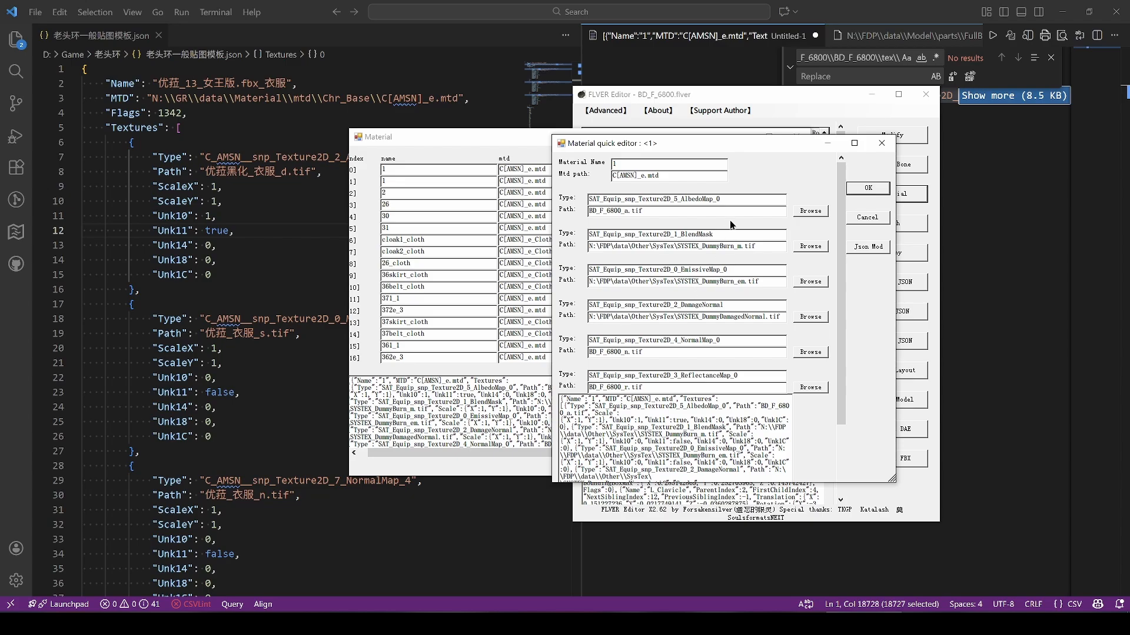
left_click_drag(761, 246, 582, 250)
left_click_drag(761, 281, 579, 282)
left_click_drag(763, 317, 564, 316)
left_click_drag(763, 279, 585, 281)
left_click_drag(761, 250, 584, 251)
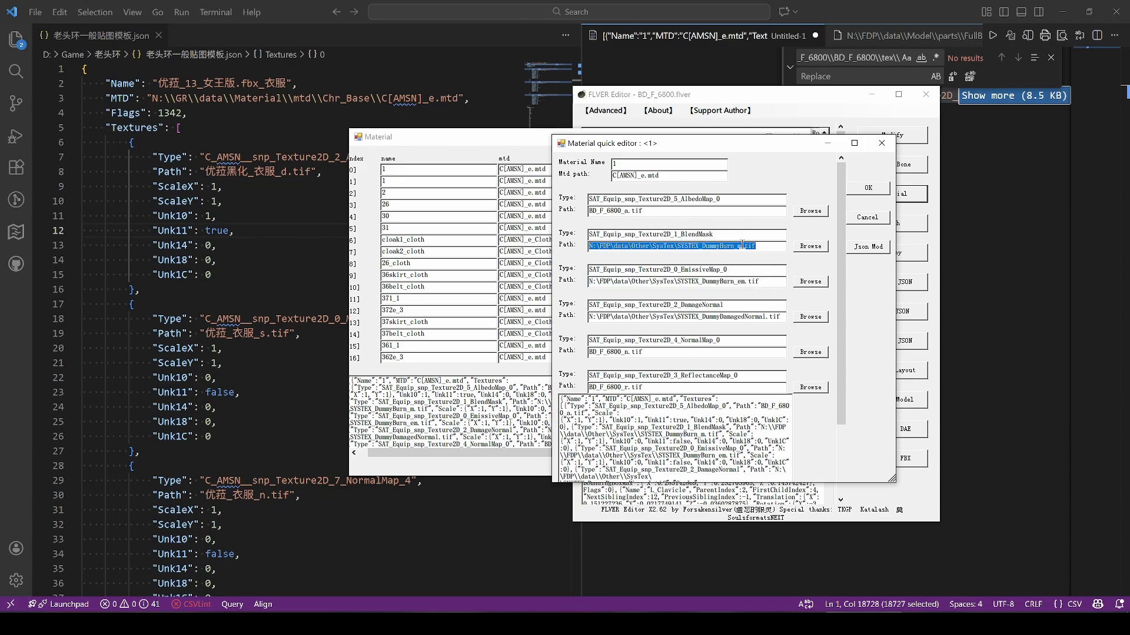
left_click_drag(779, 316, 582, 317)
left_click_drag(763, 282, 582, 281)
left_click_drag(761, 246, 512, 247)
- Copy the type SAT_Equip_snp_Texture2D_1_BlendMask and replace all its occurrences in the Visual Studio Code material JSON with nothing
left_click_drag(732, 235, 579, 236)
key("ctrl+c")
left_click(731, 39)
key("ctrl+f")
key("ctrl+v")
left_click(970, 77)
key("alt+Tab")
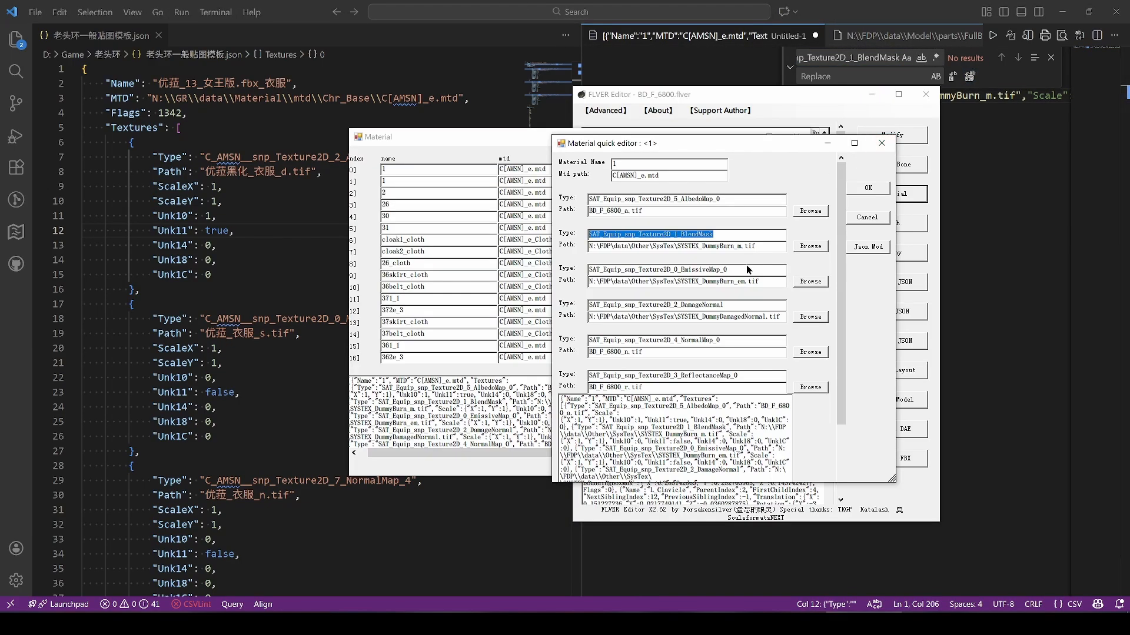
- Copy the type SAT_Equip_snp_Texture2D_0_EmissiveMap_0 and replace all its occurrences in the material JSON with nothing
left_click_drag(746, 269, 583, 270)
key("ctrl+c")
double_click(856, 57)
key("ctrl+v")
left_click(970, 76)
key("alt+Tab")
- Copy the type SAT_Equip_snp_Texture2D_2_DamageNormal and replace all its occurrences in the material JSON with nothing
left_click_drag(743, 304, 583, 306)
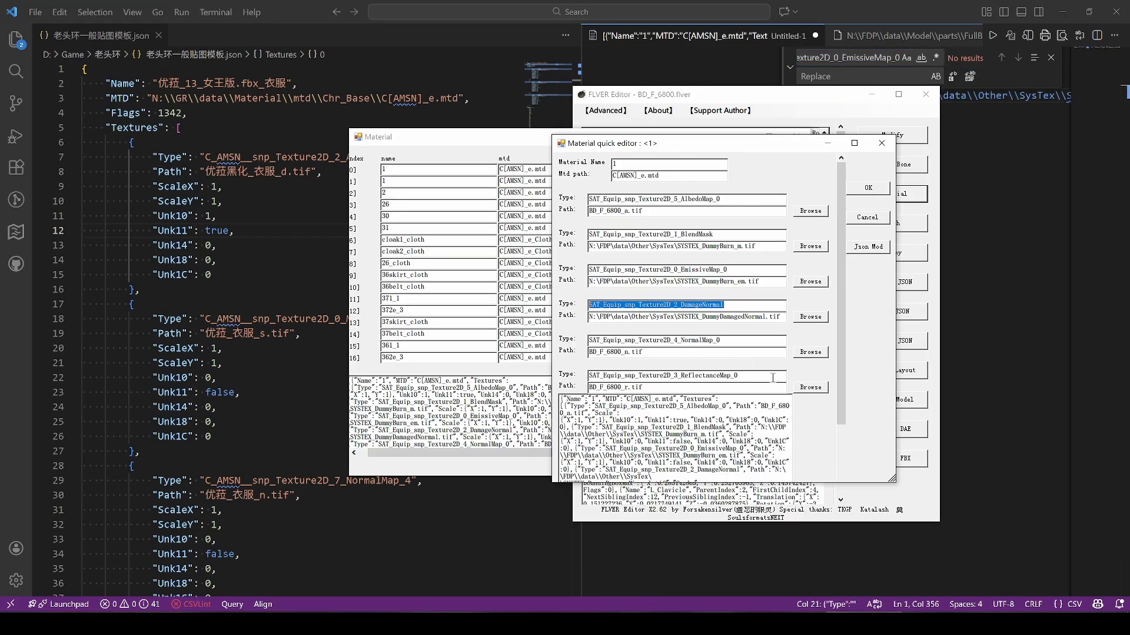
key("ctrl+c")
double_click(866, 57)
key("ctrl+v")
left_click(970, 77)
- Close the quick editor, replace FLVER Editor's material JSON with the version lacking the three texture types, and apply it
left_click(817, 144)
key("ctrl+a")
key("alt+Tab")
left_click(881, 147)
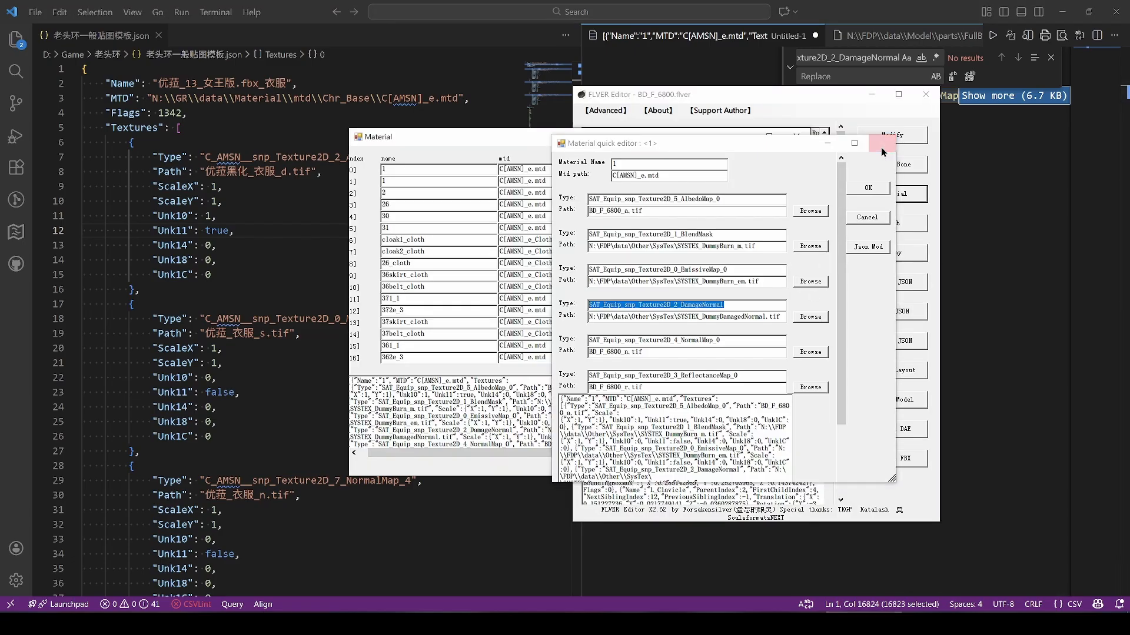
left_click(632, 401)
key("ctrl+a")
key("ctrl+v")
left_click(783, 211)
left_click(632, 348)
scroll(700, 189, "up", 4)
- Copy the SYSTEX_DummyBurn_m.tif path of the material at index 0 over the contents of the Untitled-2 file in Visual Studio Code
left_click(696, 170)
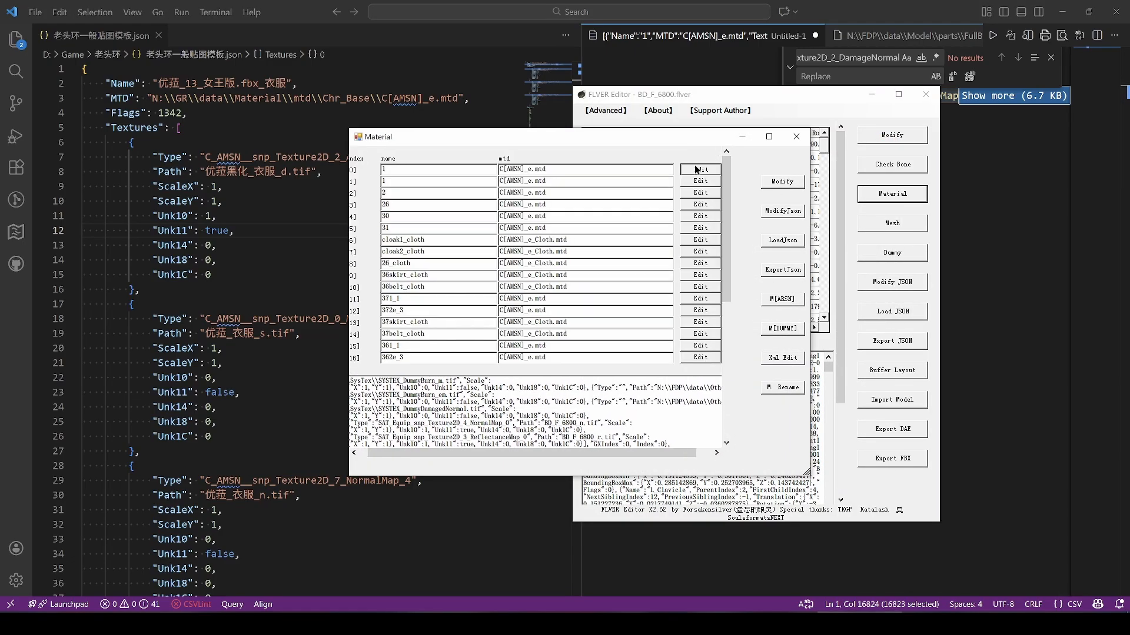
left_click_drag(751, 280, 580, 277)
key("ctrl+c")
left_click(863, 250)
left_click(894, 36)
left_click(849, 193)
key("ctrl+a")
key("ctrl+v")
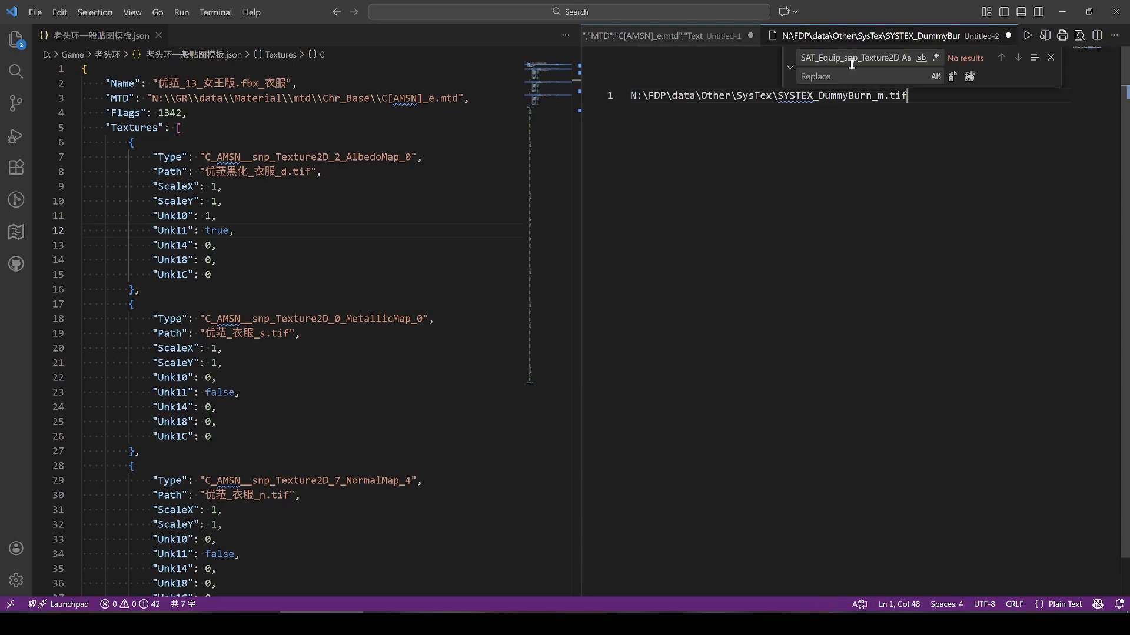
- Replace every \ in the SYSTEX_DummyBurn_m.tif path with \\ and select the whole result for copying
key("ctrl+f")
type("\\")
type("\\")
key("Tab")
type("\\\\")
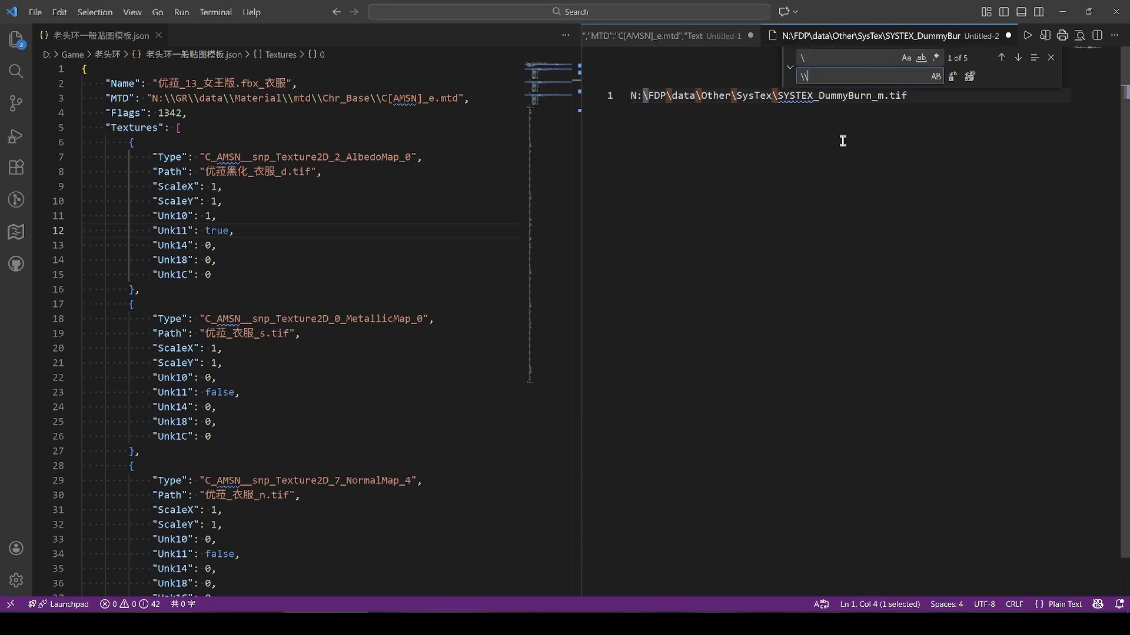
left_click(970, 77)
left_click(909, 172)
key("ctrl+a")
- Find the N:\\FDP\\data\\Other\\SysTex\\SYSTEX_DummyBurn_m.tif path in the material JSON and replace all with nothing
left_click(722, 36)
left_click(823, 63)
key("ctrl+a")
key("ctrl+v")
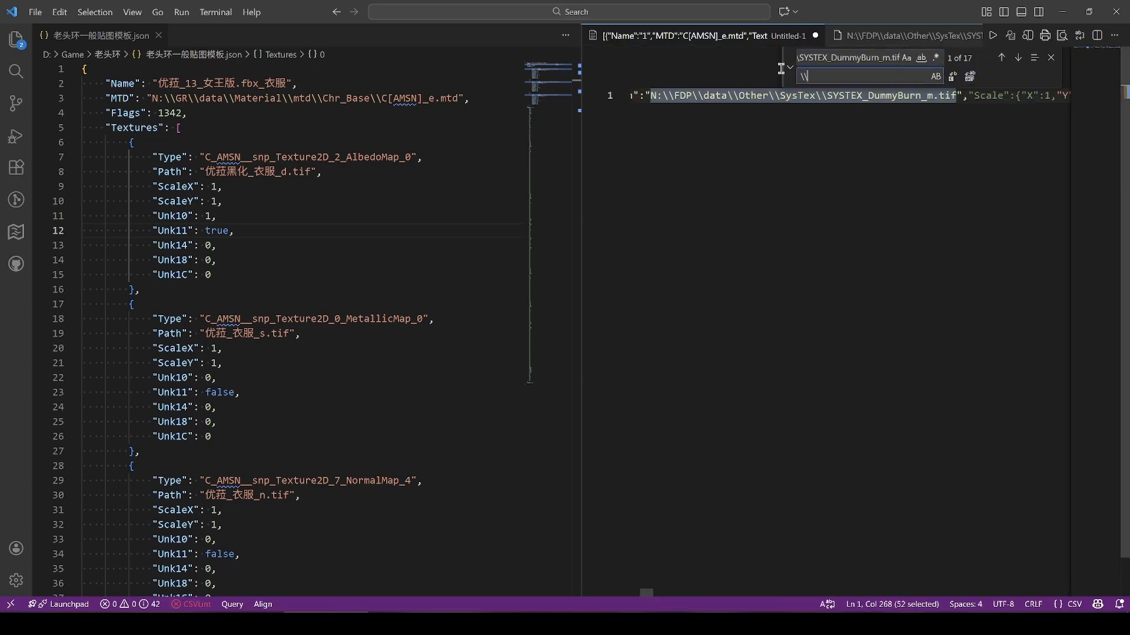
left_click(970, 77)
- Copy the entire edited JSON over the material JSON in FLVER Editor and apply the JSON change
left_click(885, 176)
key("ctrl+a")
key("ctrl+c")
left_click(859, 624)
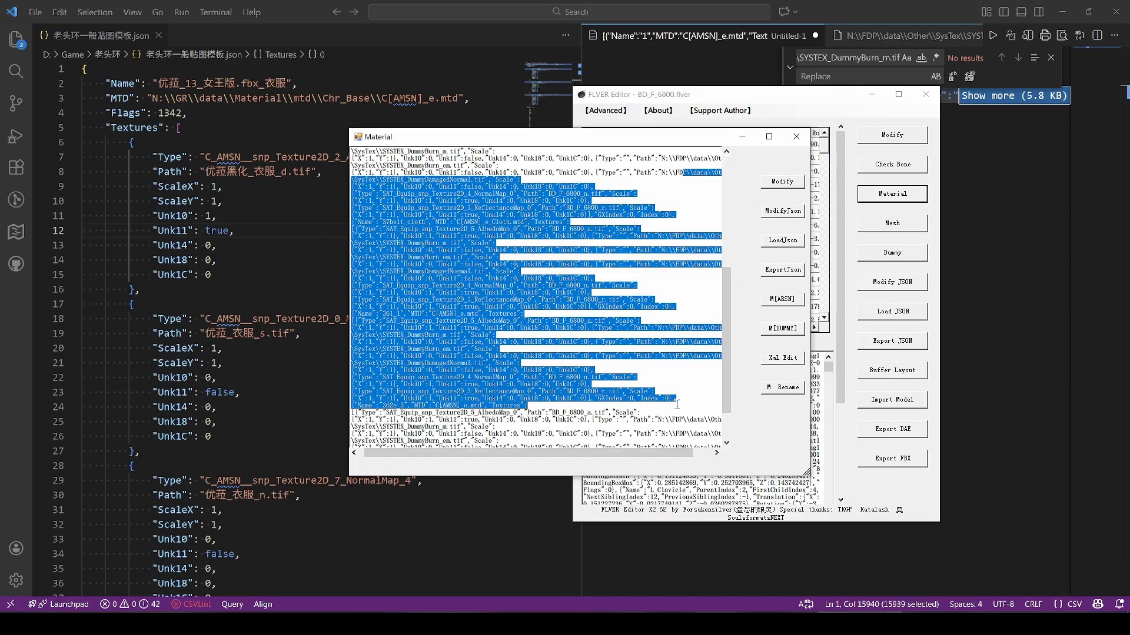
left_click(686, 335)
key("ctrl+a")
key("ctrl+v")
left_click_drag(726, 335, 722, 159)
left_click(791, 213)
key("Return")
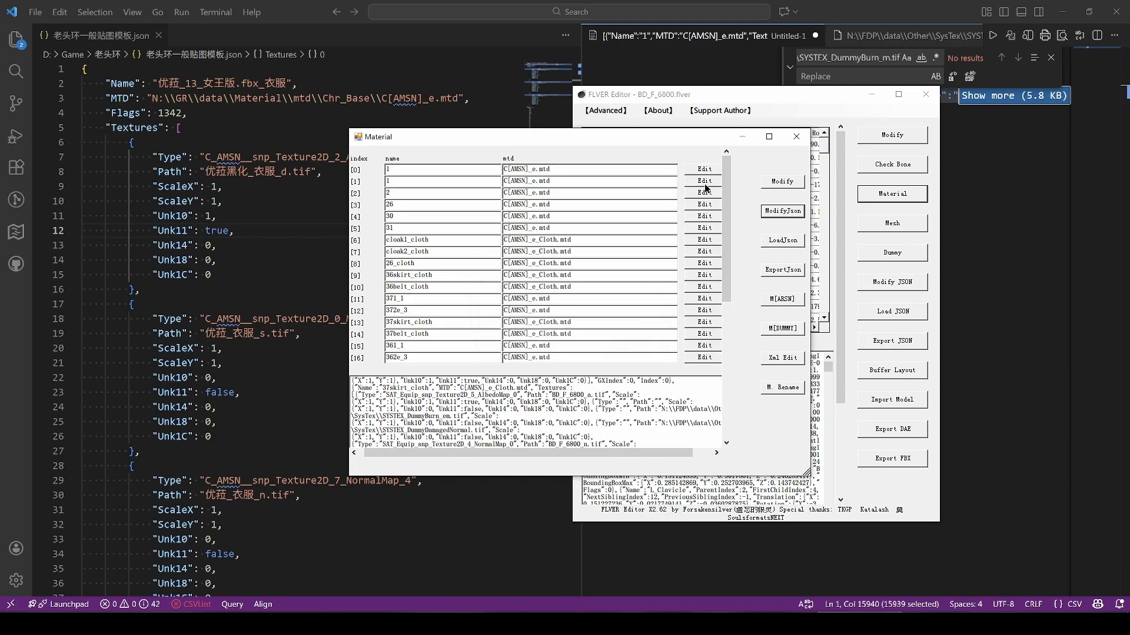
- Copy the SYSTEX_DummyBurn_em.tif path of the material at index 0 over the contents of the Untitled-2 file in Visual Studio Code
left_click(702, 170)
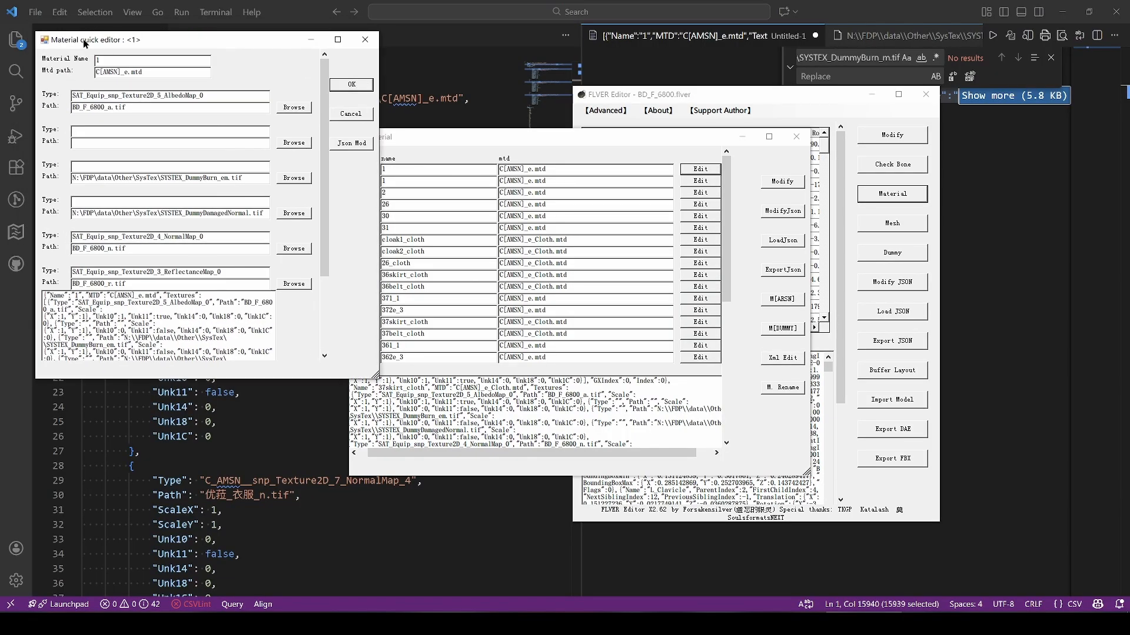
left_click_drag(195, 35, 649, 173)
left_click(711, 320)
key("ctrl+a")
key("ctrl+c")
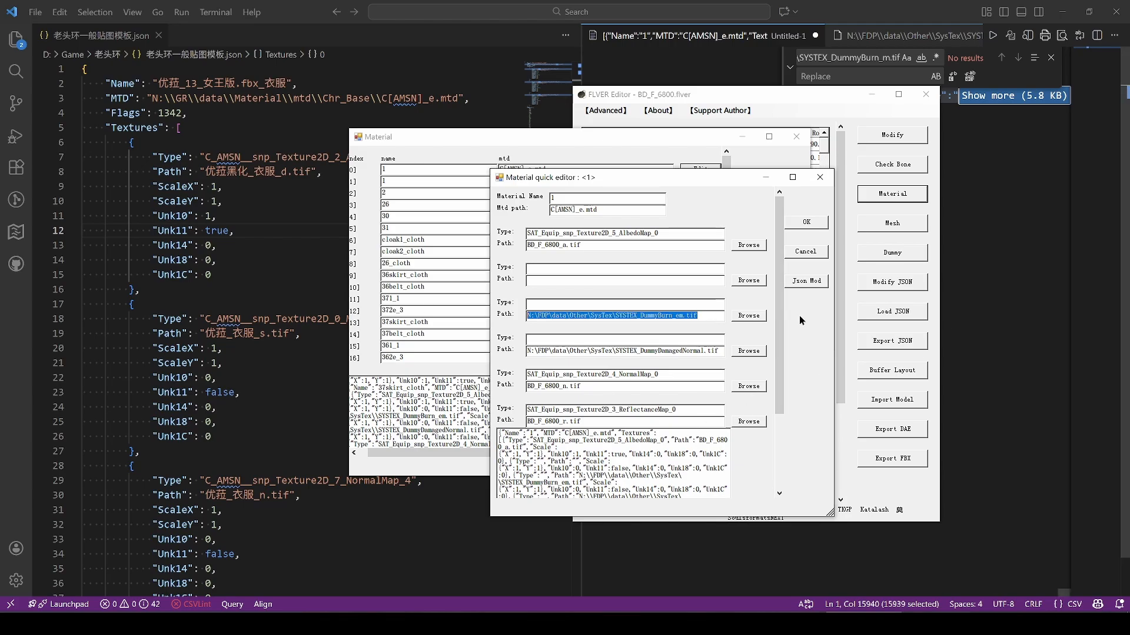
left_click(883, 36)
left_click(833, 94)
key("ctrl+a")
key("ctrl+v")
- Replace every \ in the SYSTEX_DummyBurn_em.tif path with \\ and copy the whole resulting path
left_click(831, 58)
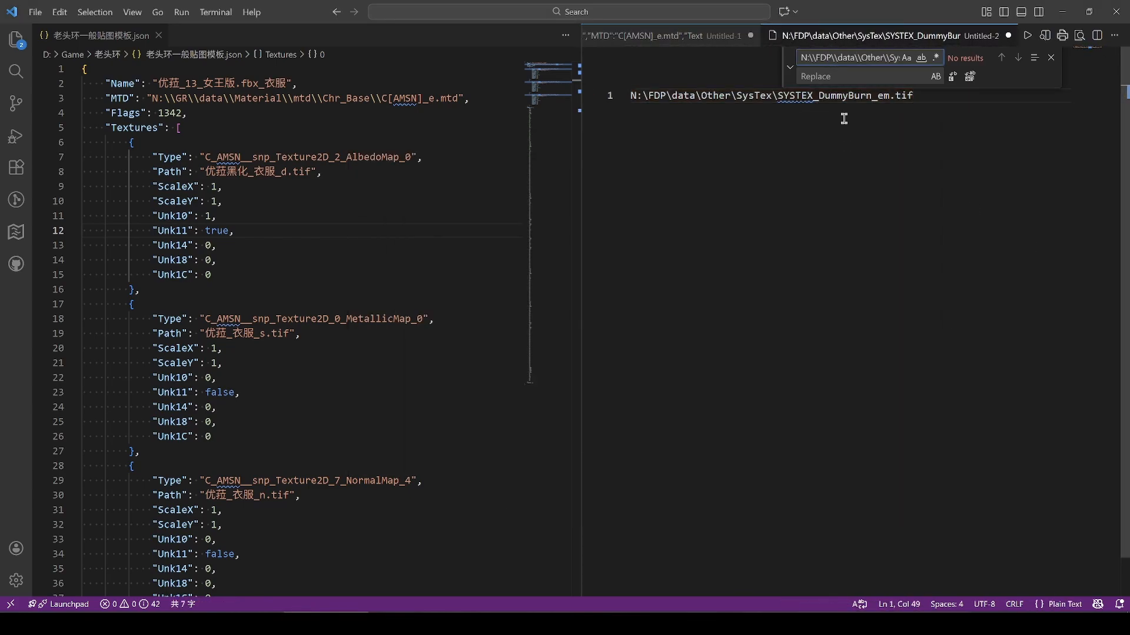
key("Caps_Lock")
key("ctrl+a")
type("\\")
key("Tab")
type("\\\\")
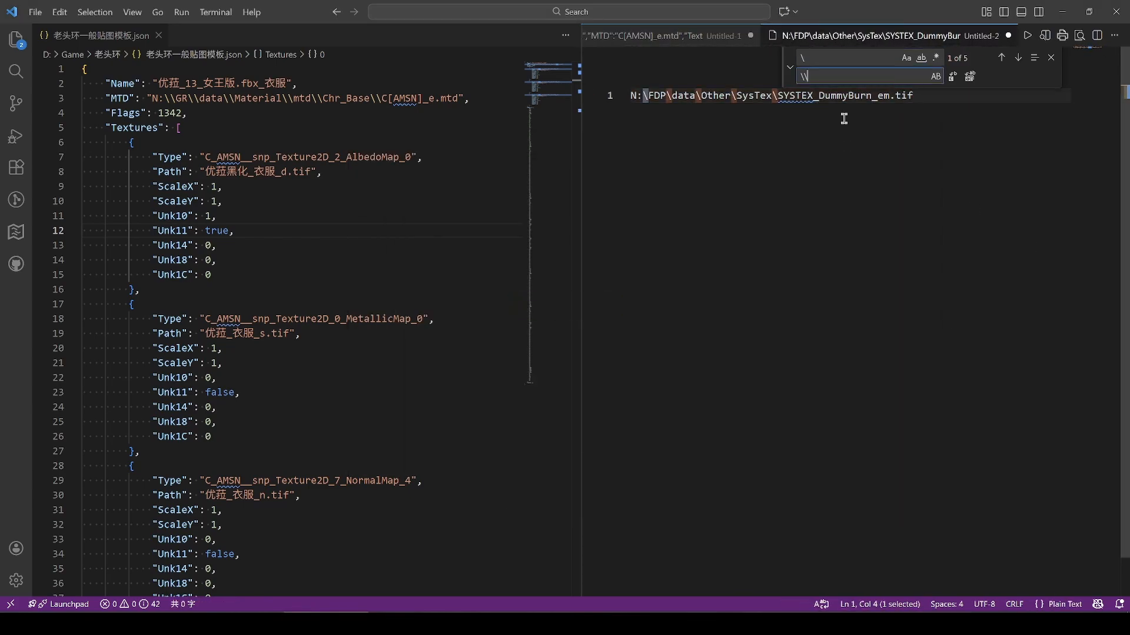
left_click(970, 79)
left_click(899, 182)
key("ctrl+a")
key("ctrl+c")
- Find the N:\\FDP\\data\\Other\\SysTex\\SYSTEX_DummyBurn_em.tif path in the material JSON and replace all with nothing
left_click(665, 33)
left_click(839, 57)
key("ctrl+v")
left_click(827, 76)
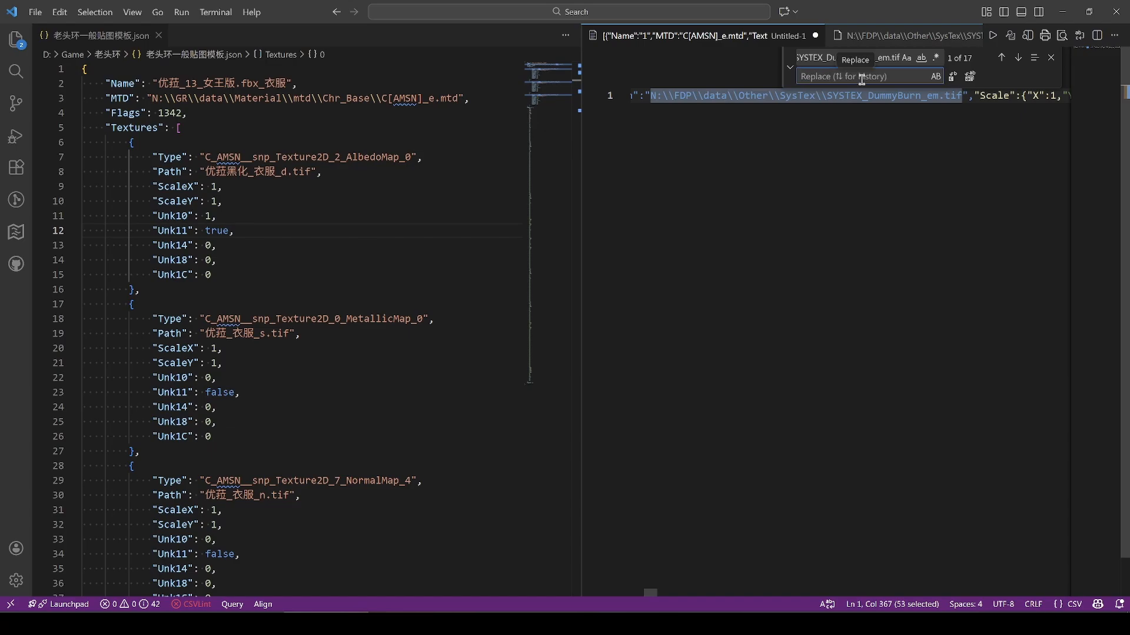
left_click(971, 77)
- Copy the SYSTEX_DummyDamagedNormal.tif path from FLVER Editor's material at index 0 into the scratch file Untitled-2 in Visual Studio Code
left_click(759, 624)
left_click(698, 172)
left_click_drag(247, 55, 579, 118)
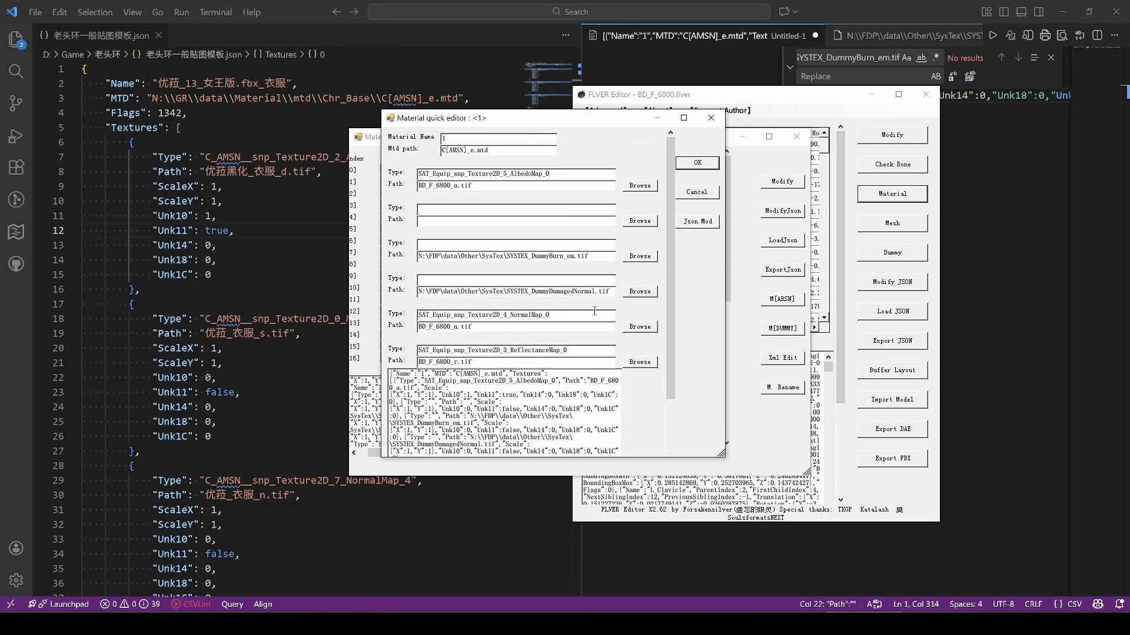
double_click(594, 291)
key("ctrl+c")
left_click(1035, 184)
key("ctrl+n")
key("ctrl+v")
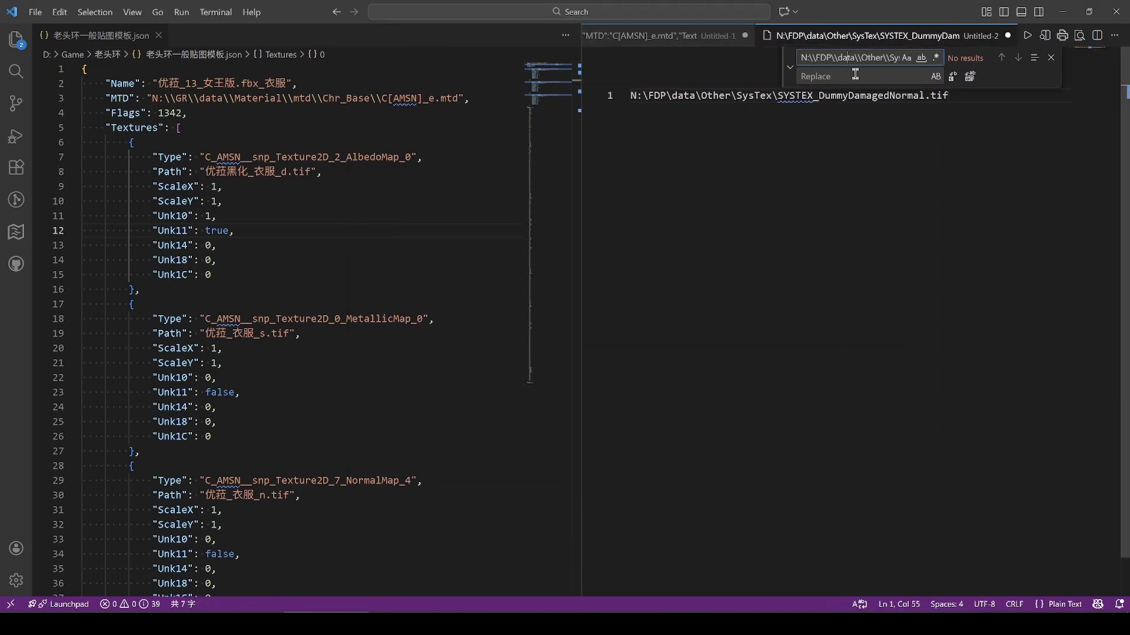
- Replace every \ in the SYSTEX_DummyDamagedNormal.tif path with \\ and copy the full result
key("ctrl+a")
type("\\")
left_click(855, 76)
left_click(970, 78)
key("ctrl+a")
key("ctrl+c")
- Find the escaped SYSTEX_DummyDamagedNormal.tif path in the material JSON and replace all with nothing
left_click(702, 37)
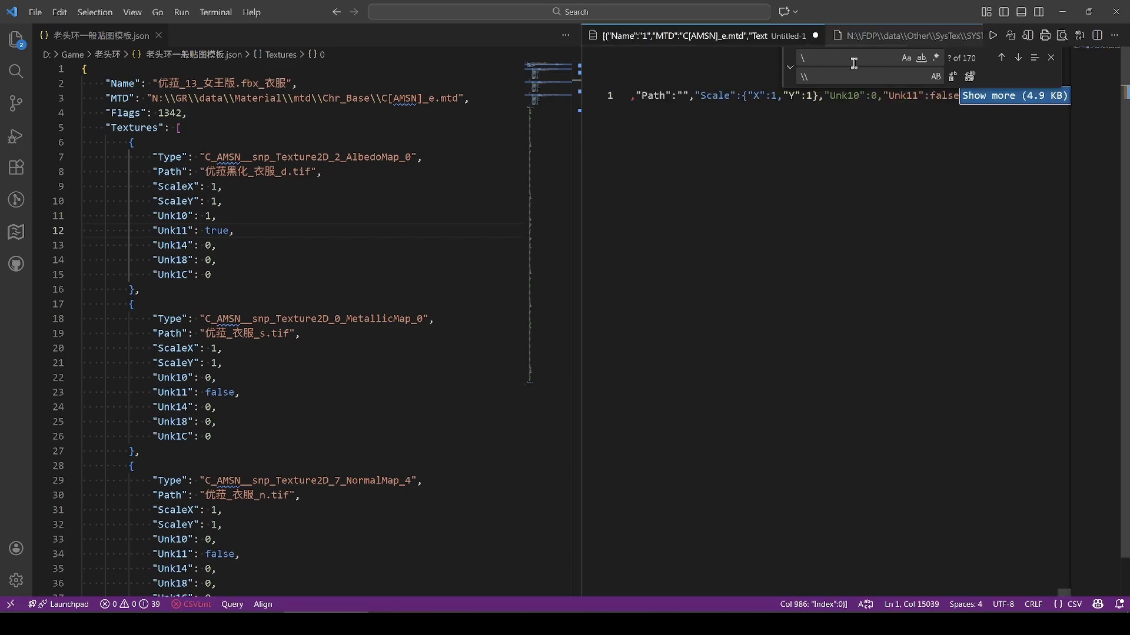
left_click(852, 58)
key("ctrl+a")
key("ctrl+v")
left_click(830, 78)
left_click(969, 77)
- Copy the entire JSON without the SysTex paths over the material JSON in FLVER Editor and apply the JSON change
left_click(888, 227)
key("ctrl+a")
key("ctrl+c")
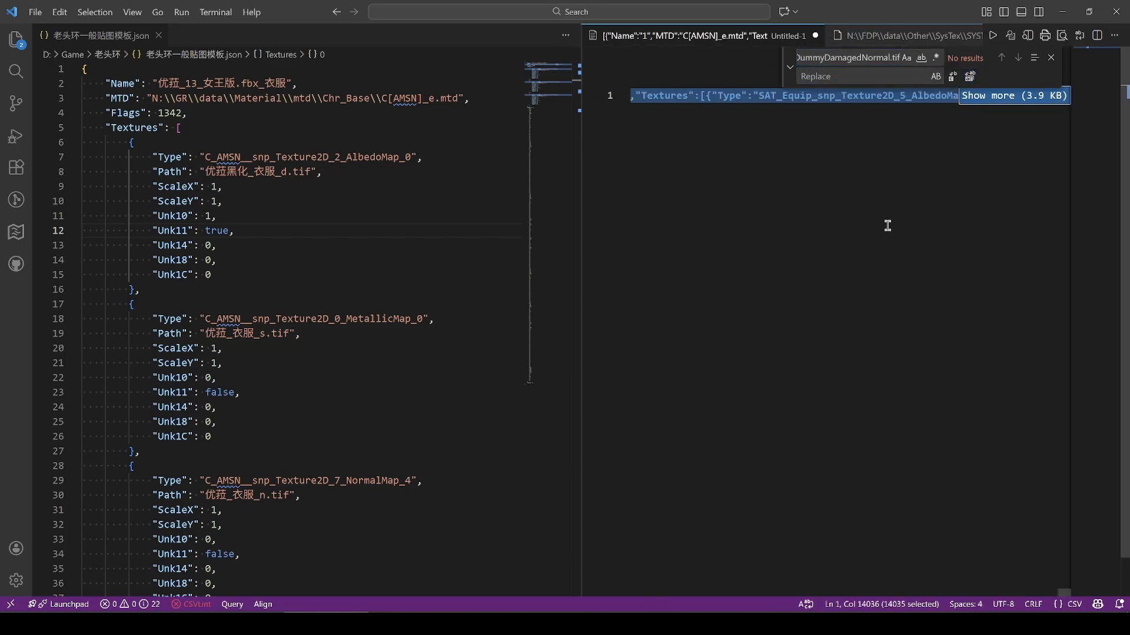
key("alt+Tab")
left_click(635, 423)
key("ctrl+a")
key("ctrl+v")
left_click(786, 213)
left_click(627, 350)
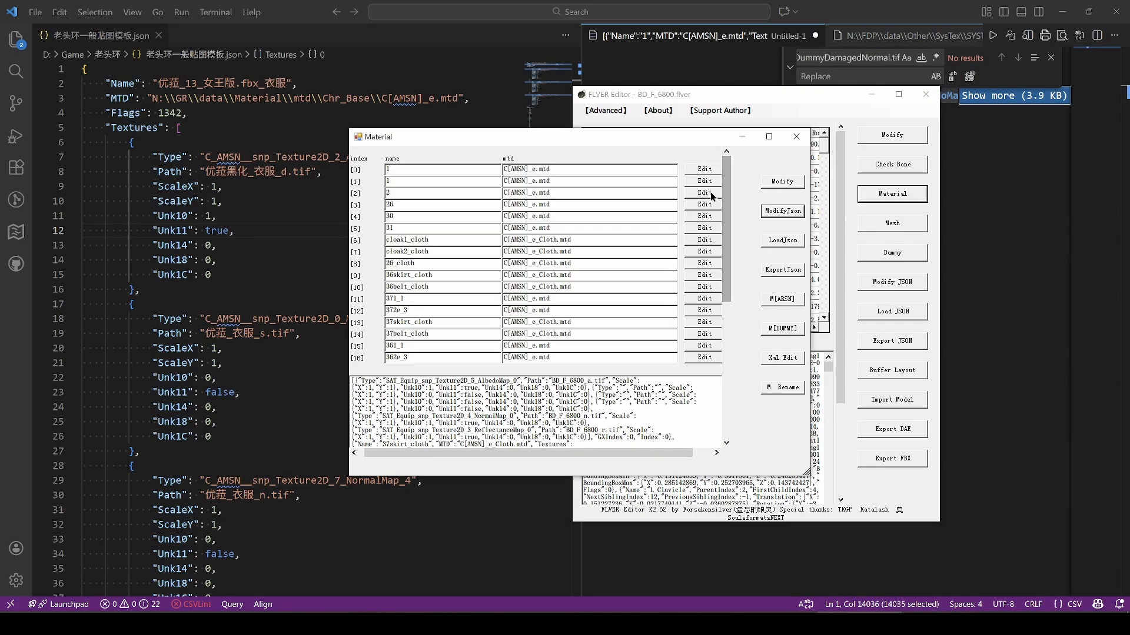
- Copy the SAT_Equip_snp_Texture2D_5_AlbedoMap_0 type from a material in the quick editor and find it in the material JSON in Visual Studio Code
left_click(704, 192)
left_click_drag(210, 72, 651, 121)
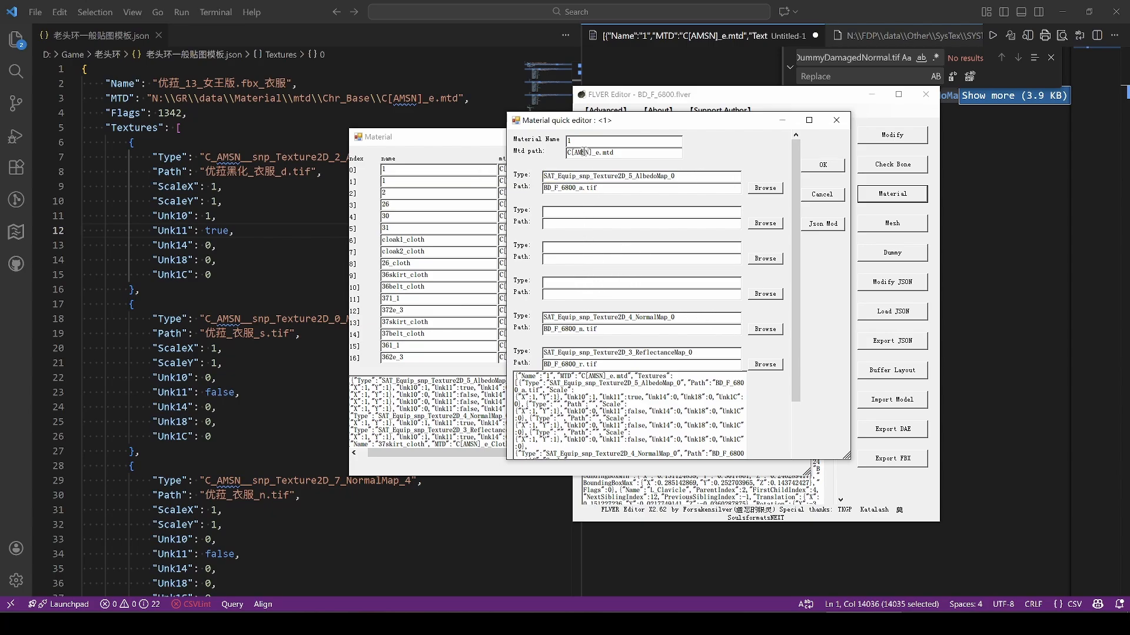
key("ctrl+c")
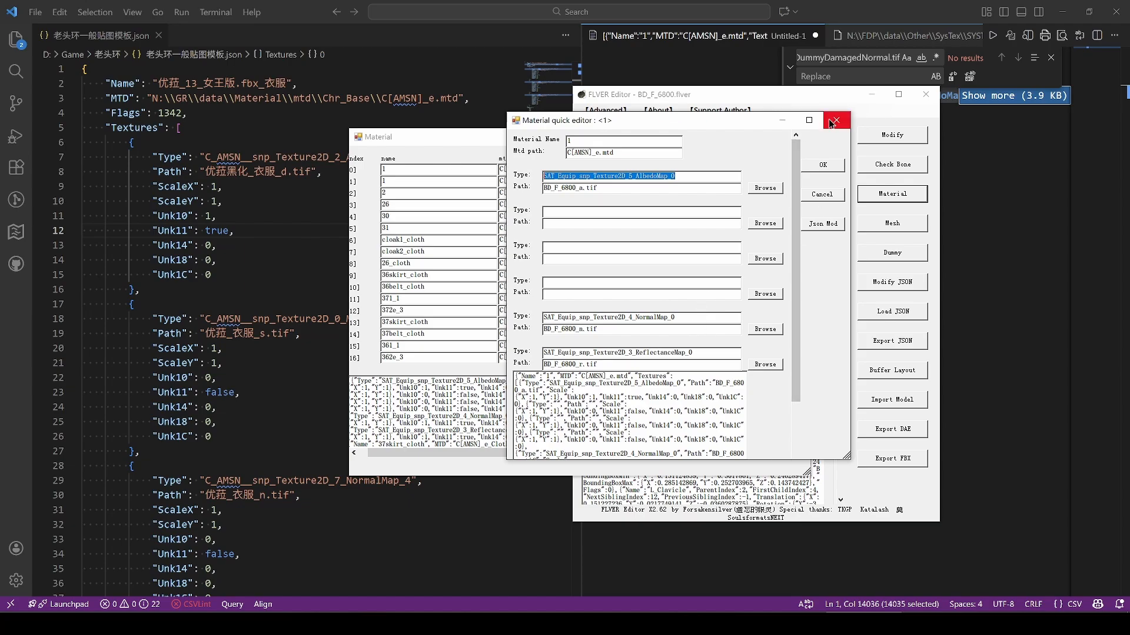
key("alt+Tab")
left_click(859, 59)
key("ctrl+a")
key("ctrl+v")
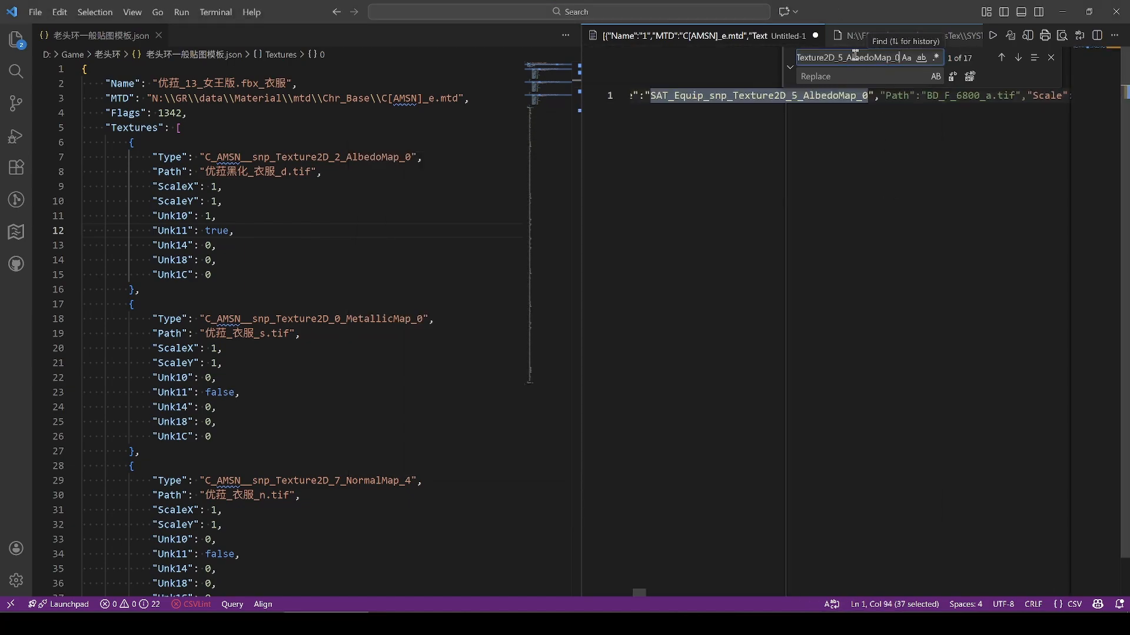
- Replace all matches with the template's C_AMSN__snp_Texture2D_2_AlbedoMap_0 type, copy the whole JSON and return to FLVER Editor
double_click(381, 157)
key("ctrl+c")
left_click(859, 76)
key("ctrl+v")
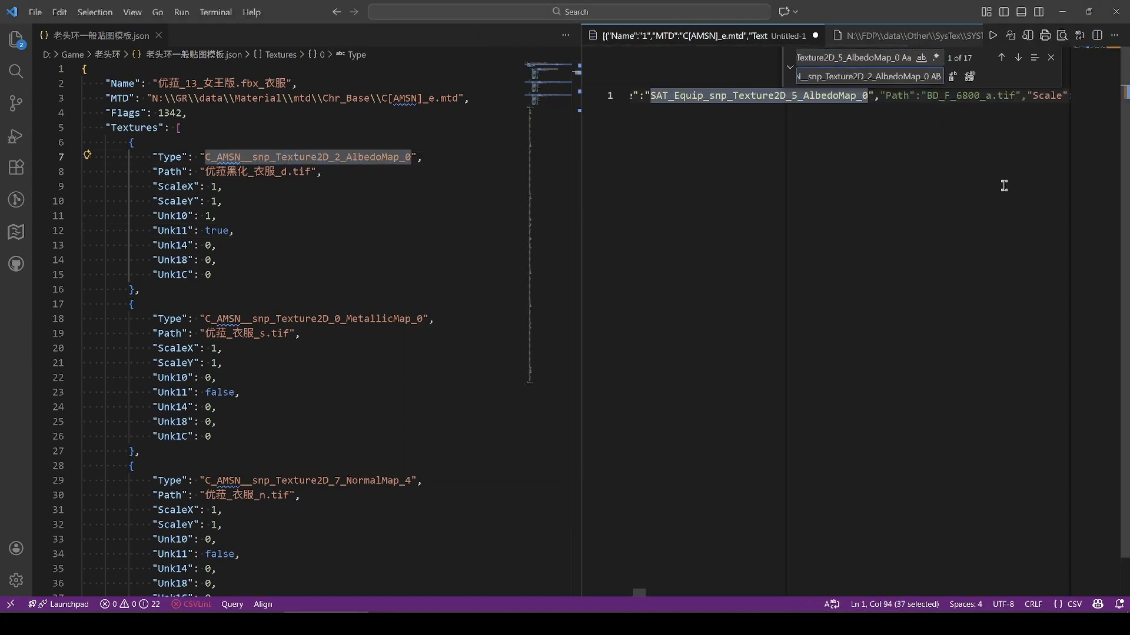
left_click(970, 77)
left_click(865, 139)
key("ctrl+a")
key("ctrl+c")
key("alt+Tab")
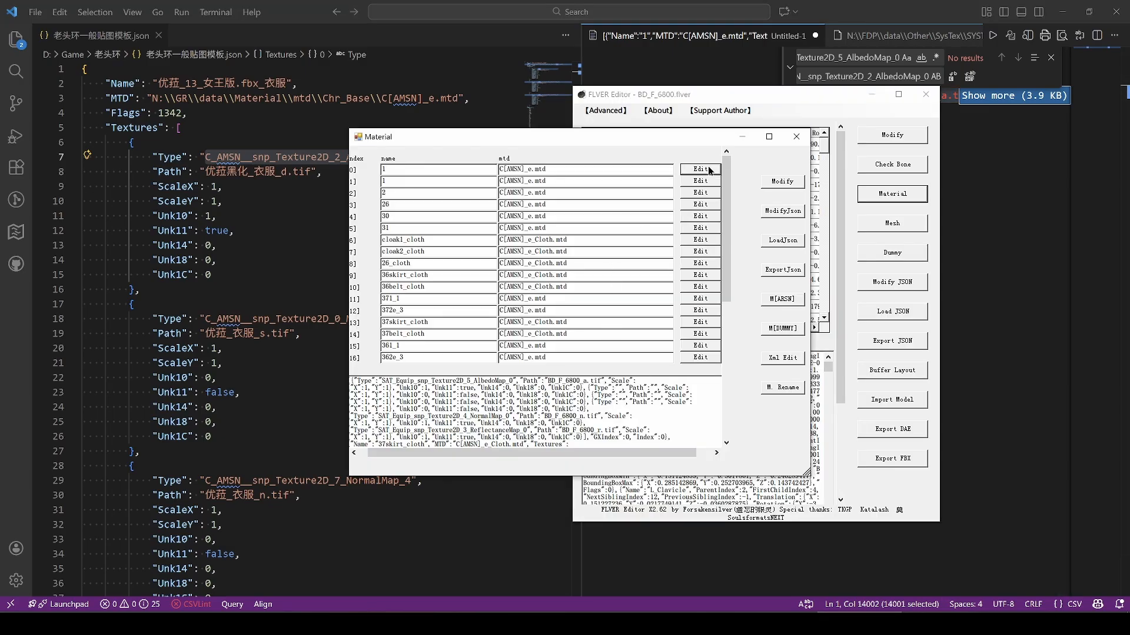
- Copy the SAT_Equip_snp_Texture2D_4_NormalMap_0 type from the material at index 0 and find it in the material JSON in Visual Studio Code
left_click(707, 169)
left_click_drag(205, 93, 514, 147)
double_click(570, 337)
key("ctrl+c")
key("alt+Tab")
left_click(856, 58)
key("ctrl+a")
key("ctrl+v")
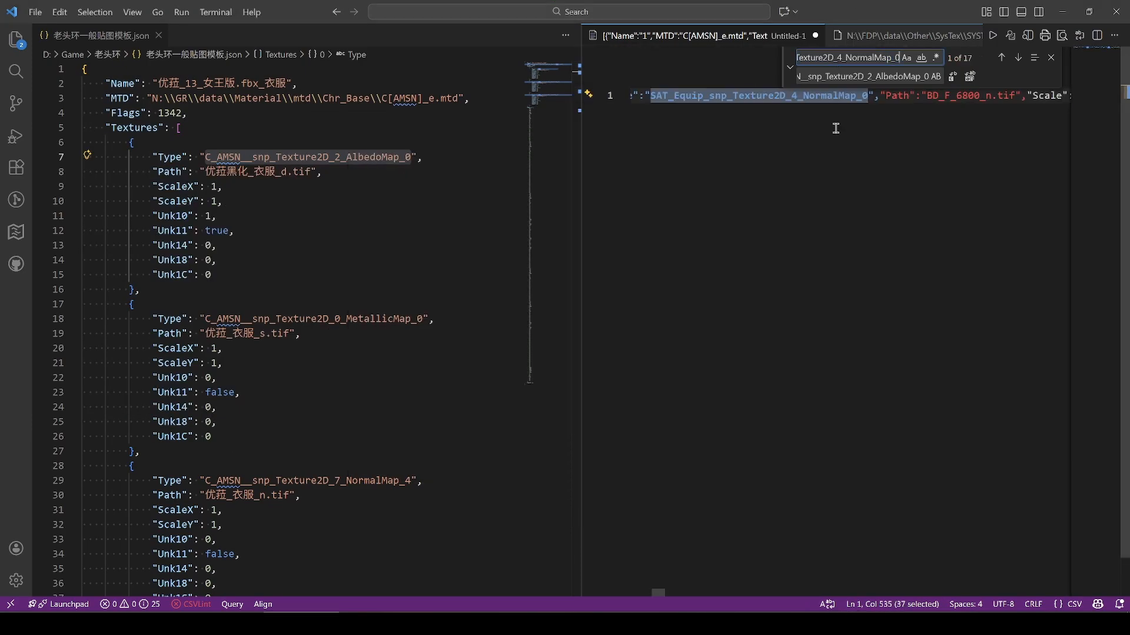
- Replace all SAT_Equip_snp_Texture2D_4_NormalMap_0 types with the template's C_AMSN__snp_Texture2D_7_NormalMap_4
double_click(381, 482)
key("ctrl+c")
left_click(859, 76)
key("ctrl+a")
key("ctrl+v")
left_click(970, 77)
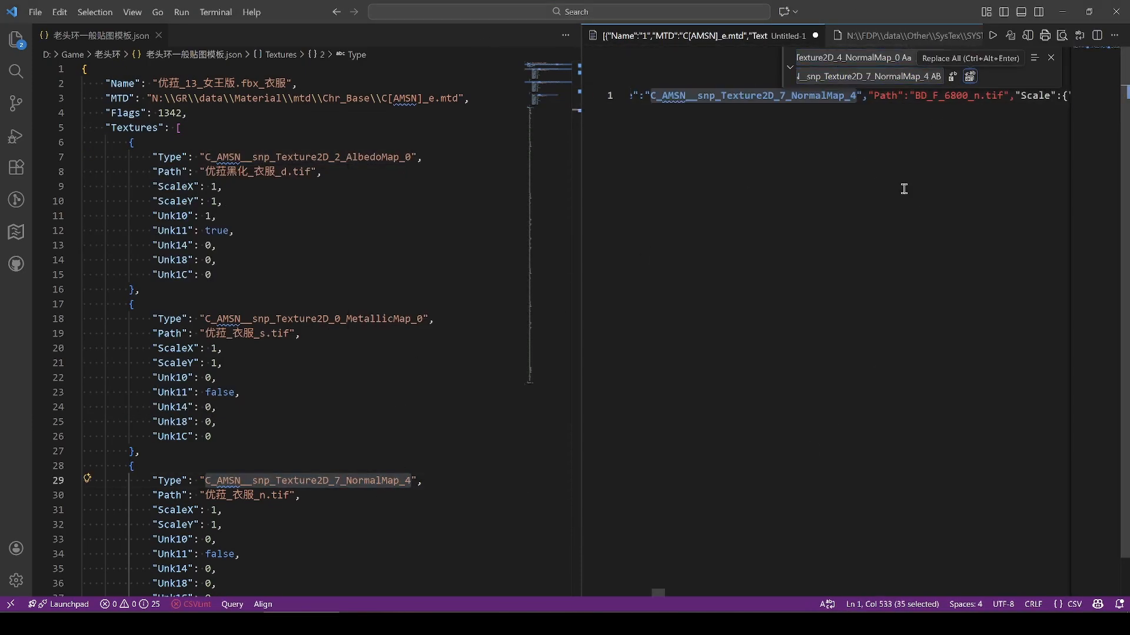
- Copy the SAT_Equip_snp_Texture2D_3_ReflectanceMap_0 type from FLVER Editor's material quick editor and find it in the material JSON in Visual Studio Code
key("alt+Tab")
left_click_drag(595, 376, 388, 377)
key("ctrl+c")
left_click(1017, 260)
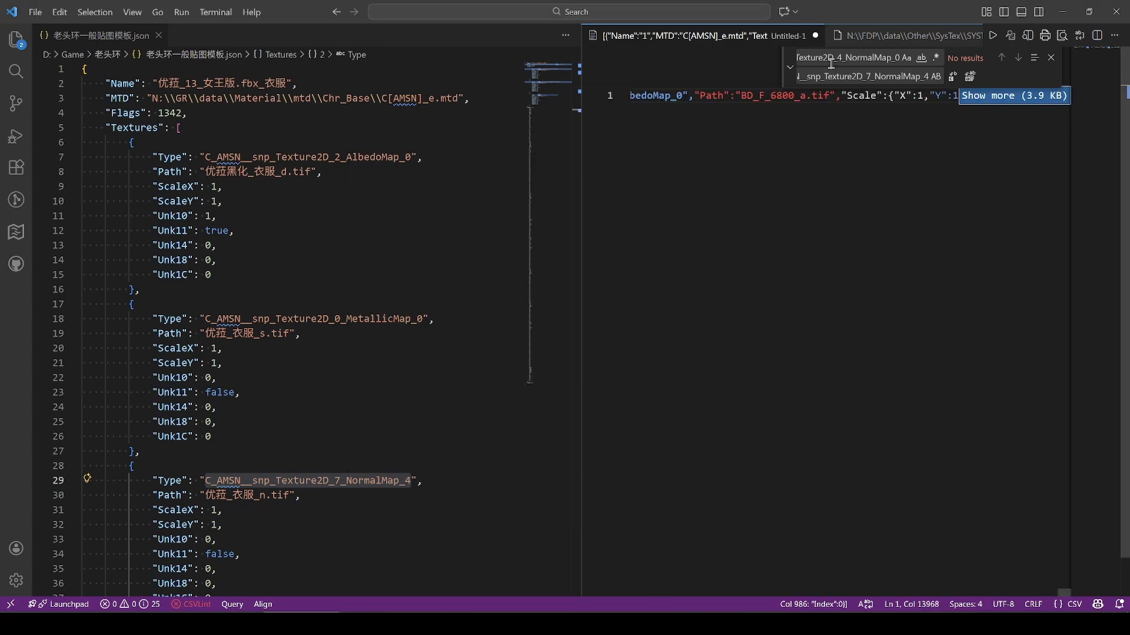
key("ctrl+f")
key("ctrl+v")
- Replace all SAT_Equip_snp_Texture2D_3_ReflectanceMap_0 types with the template's C_AMSN__snp_Texture2D_0_MetallicMap_0
double_click(312, 319)
key("ctrl+c")
left_click(859, 76)
key("ctrl+a")
key("ctrl+v")
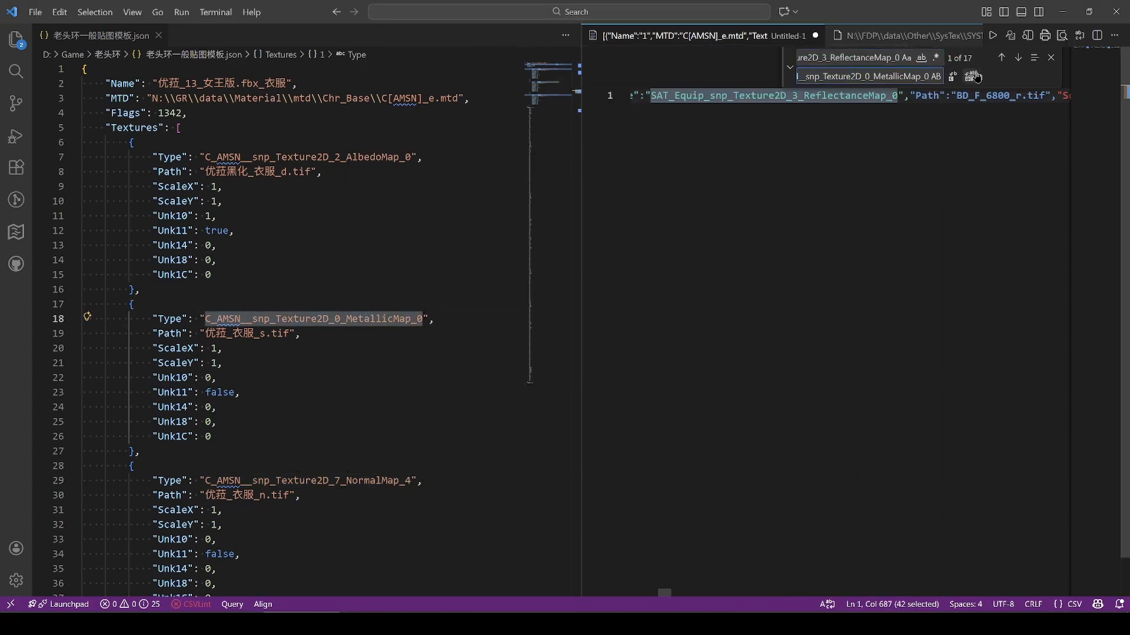
left_click(969, 77)
- Copy the entire JSON with the C_AMSN texture types over FLVER Editor's material JSON and apply the JSON change
left_click(768, 188)
key("ctrl+a")
key("ctrl+c")
left_click(847, 624)
left_click(721, 145)
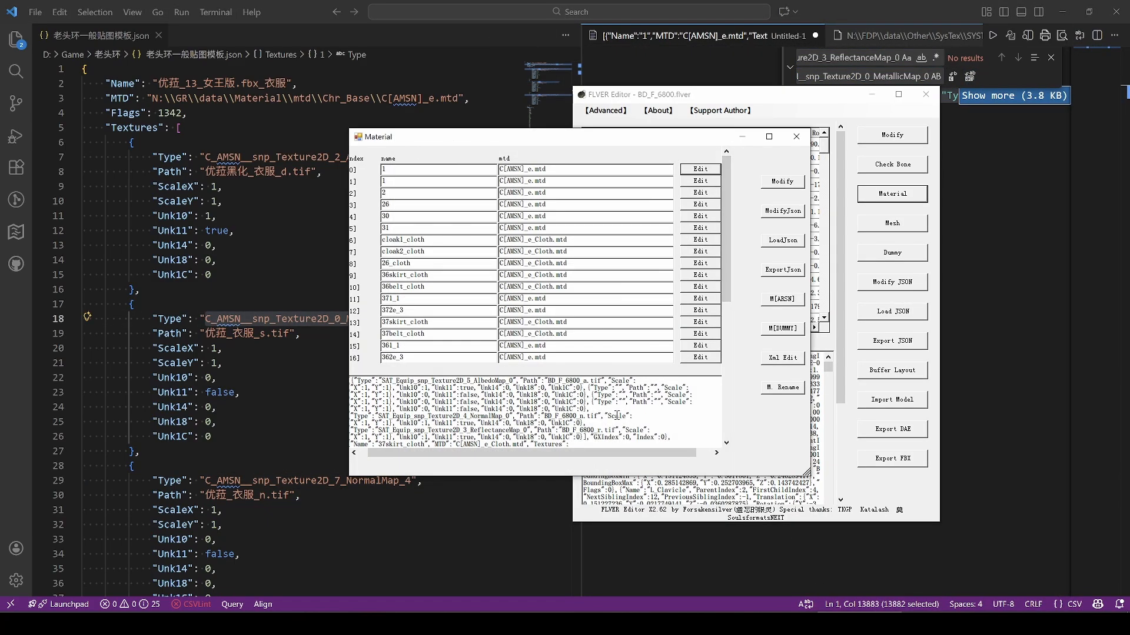
left_click(659, 398)
key("ctrl+a")
key("ctrl+v")
left_click(782, 211)
left_click(626, 351)
- Check the texture types and paths of materials 1 and 2 in the material quick editor
scroll(633, 338, "up", 4)
left_click(705, 170)
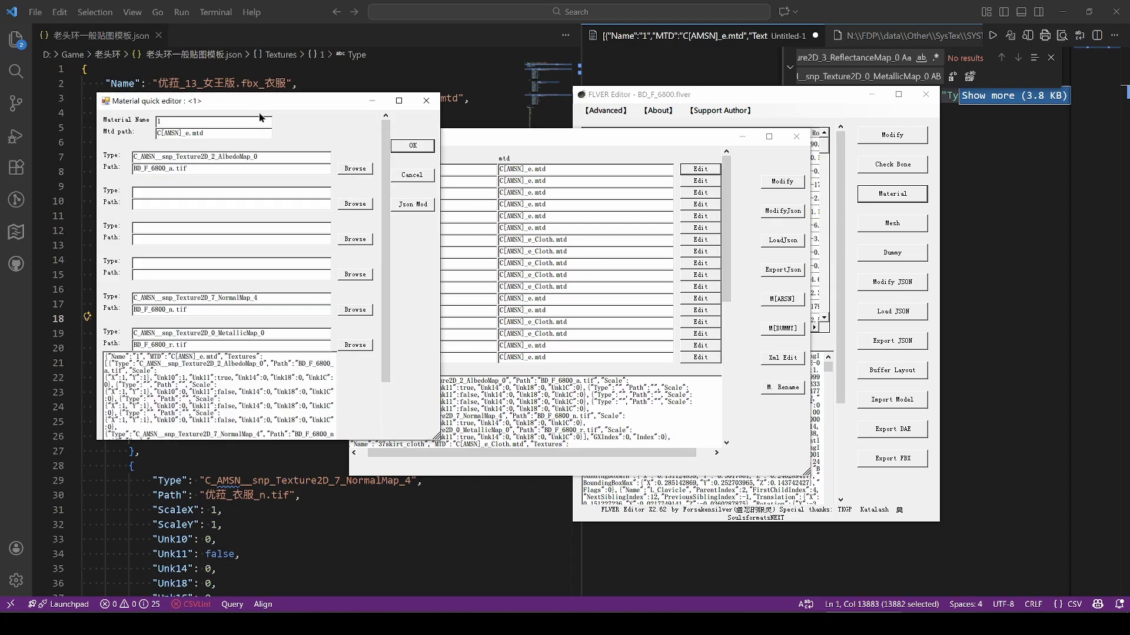
left_click_drag(262, 104, 723, 152)
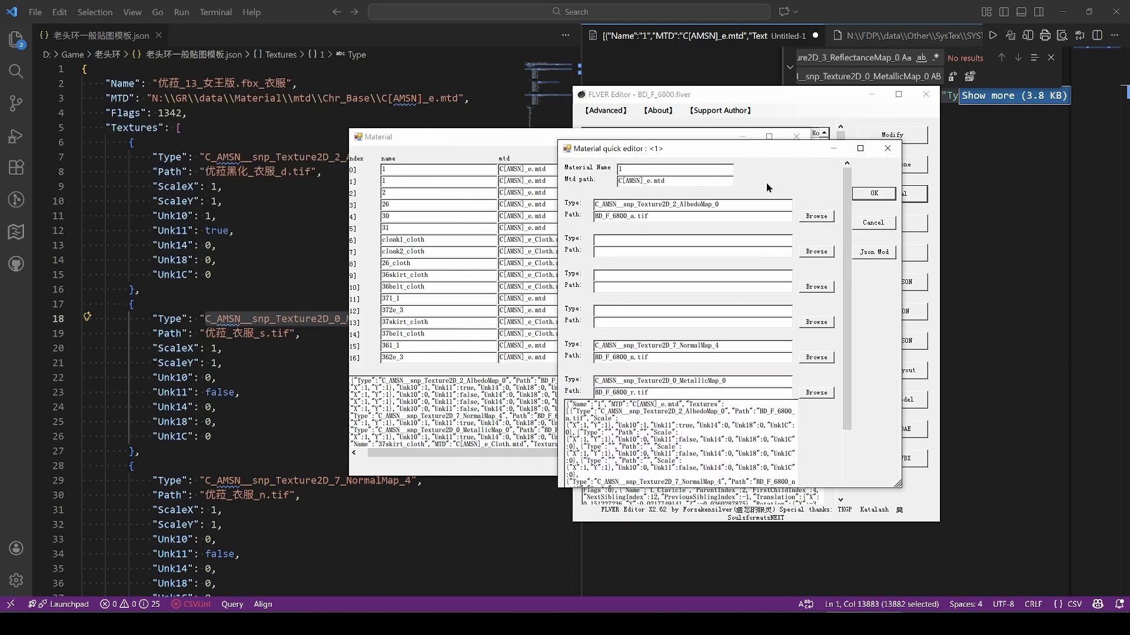
left_click(874, 193)
left_click(700, 180)
left_click(427, 161)
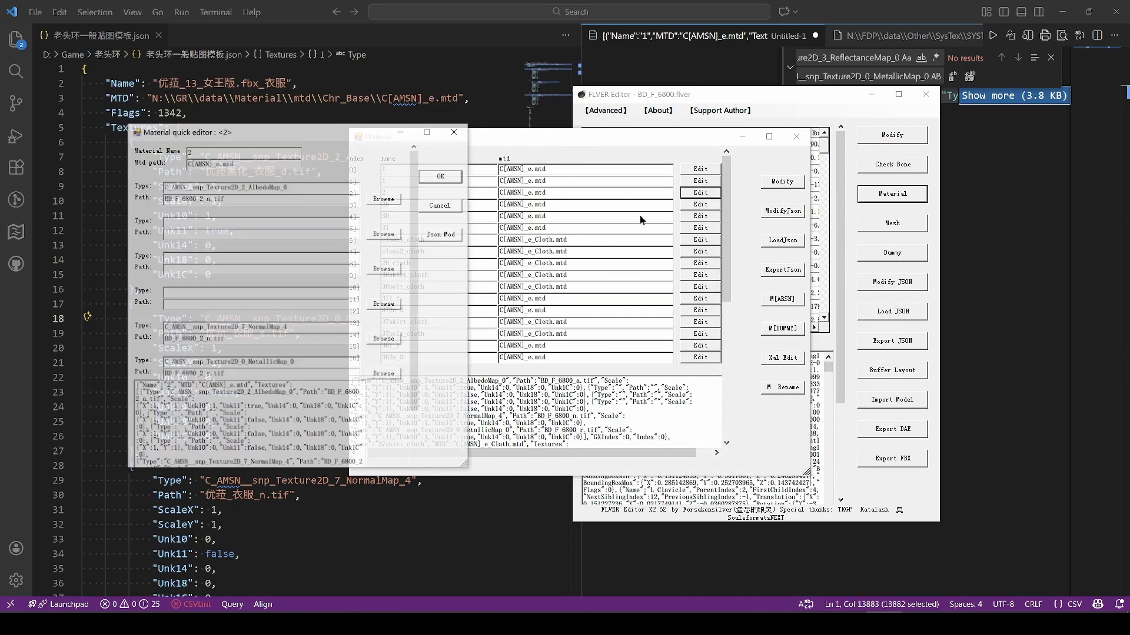
left_click(443, 176)
- Find BD_F_6800_a.tif in the material JSON in Visual Studio Code and replace all with BD_F_6800_a_new.tif
left_click(700, 168)
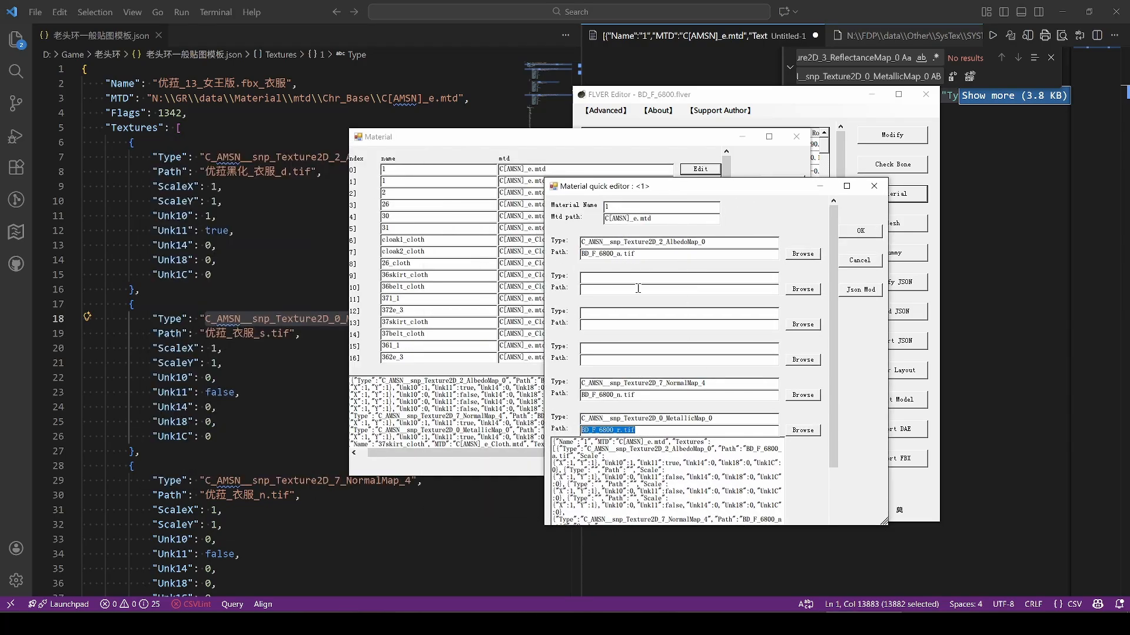
left_click(987, 236)
key("ctrl+a")
key("ctrl+v")
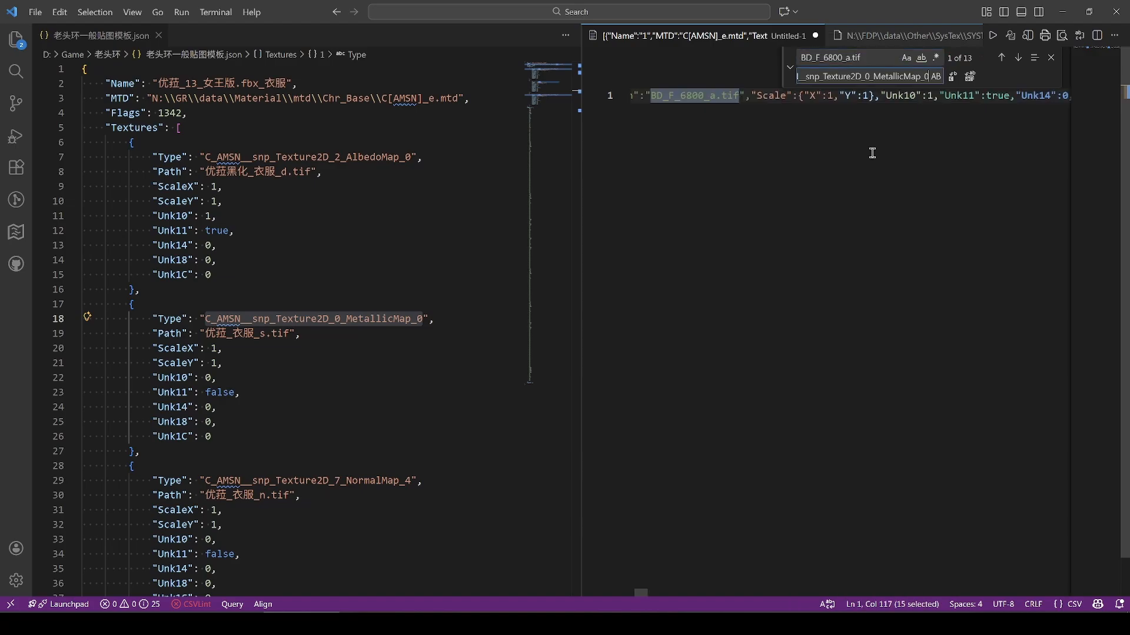
left_click(970, 76)
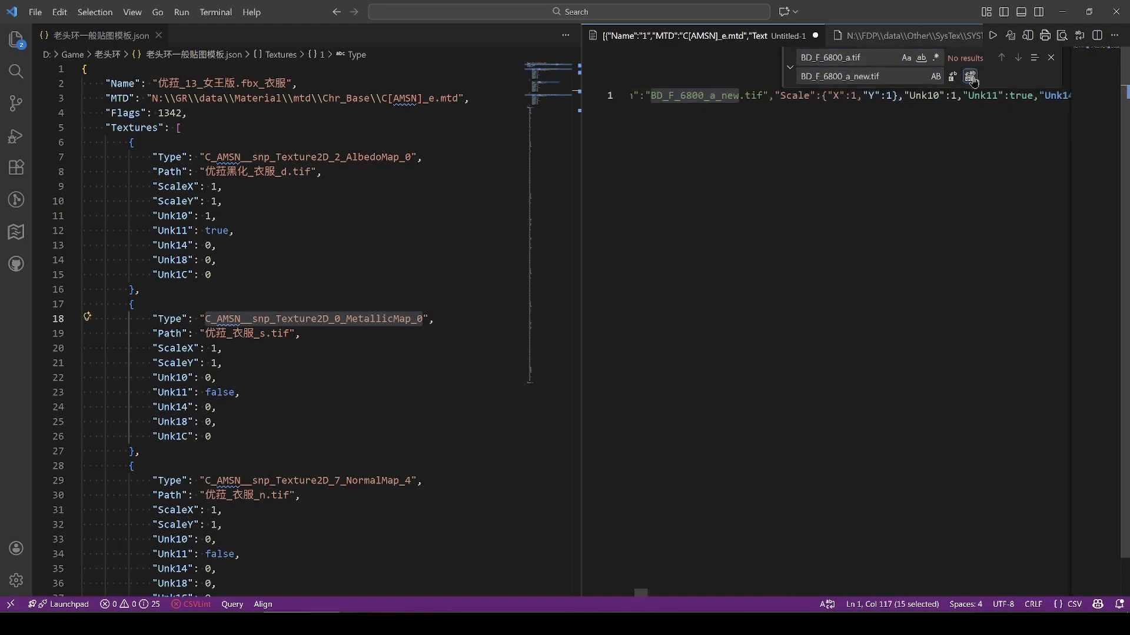
- Find BD_F_6800_r.tif in the material JSON and replace all with BD_F_6800_m.tif
key("alt+Tab")
key("alt+Tab")
key("ctrl+a")
key("ctrl+v")
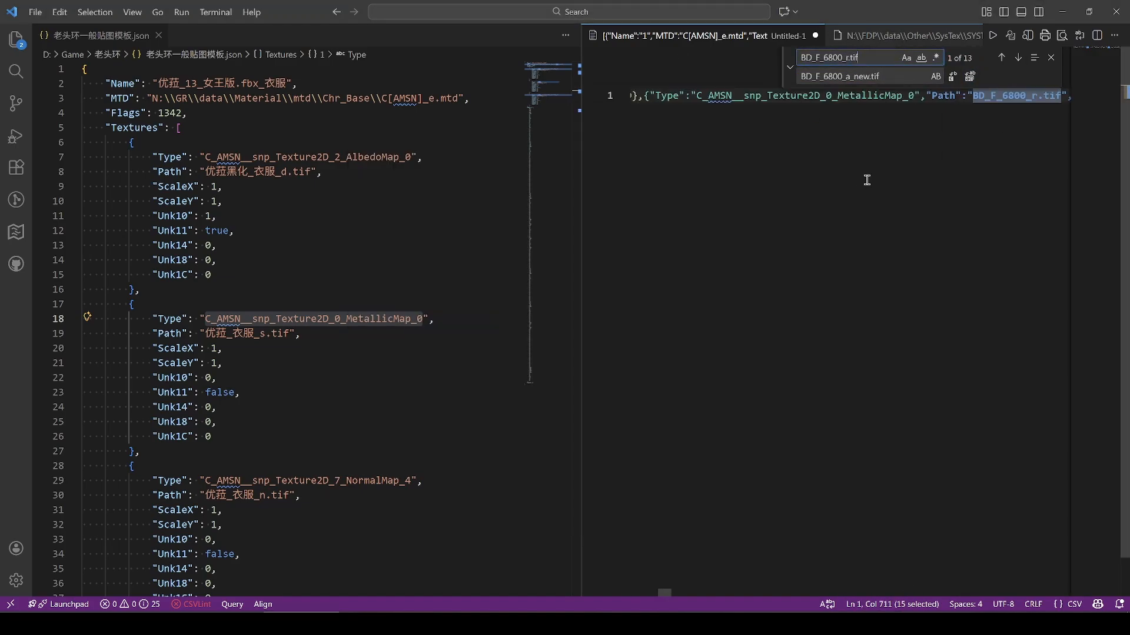
left_click(970, 77)
- Copy the entire JSON with the new texture file names over FLVER Editor's material JSON and apply the JSON change
left_click(856, 213)
key("ctrl+a")
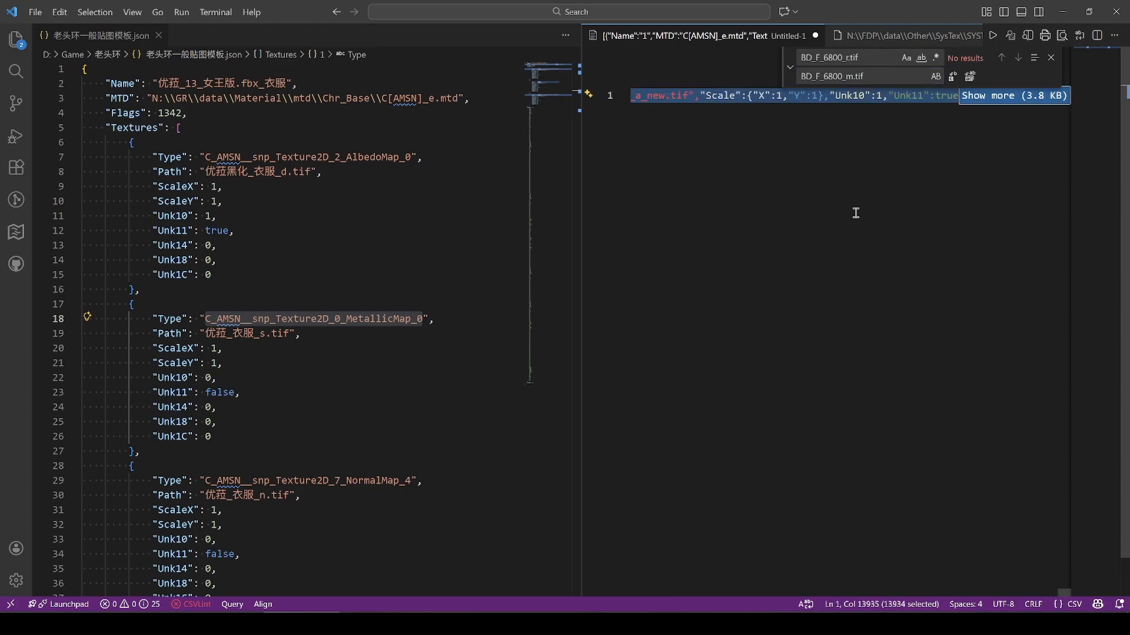
left_click(830, 623)
left_click(875, 187)
left_click(691, 396)
key("ctrl+a")
key("ctrl+v")
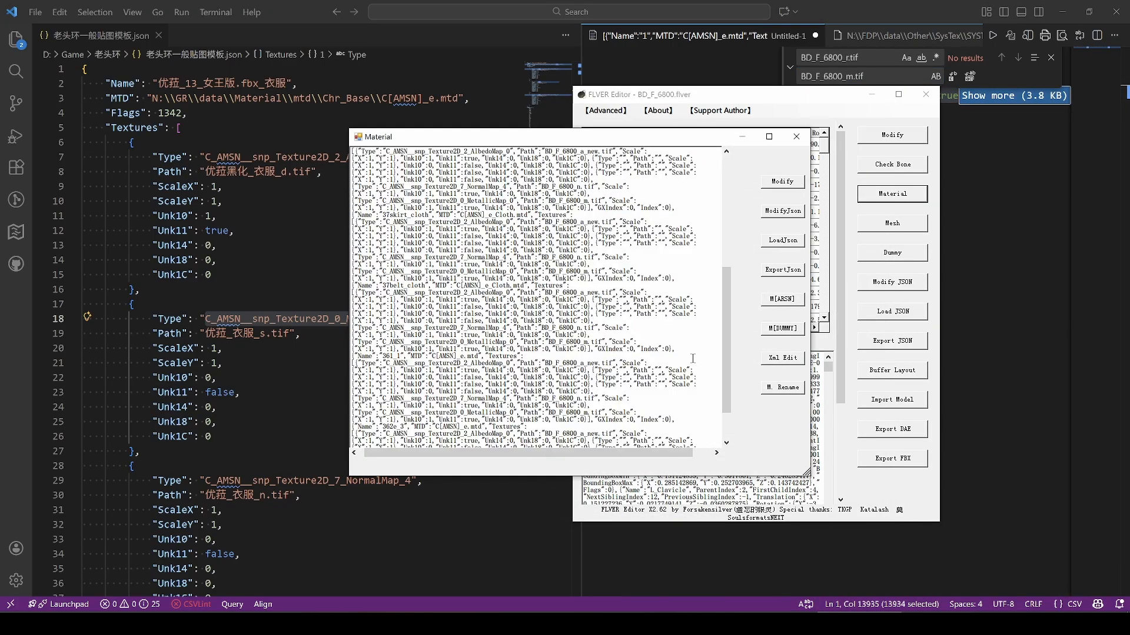
left_click(782, 209)
- Check the new texture paths of material 1 in the quick editor and review the material list
left_click(714, 181)
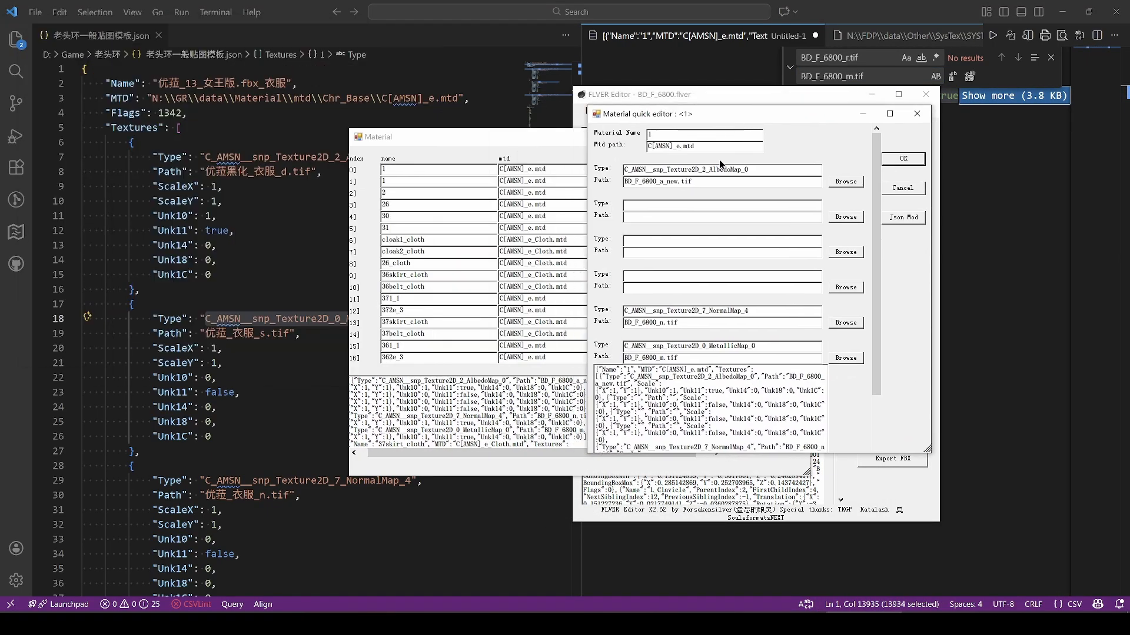
key("Escape")
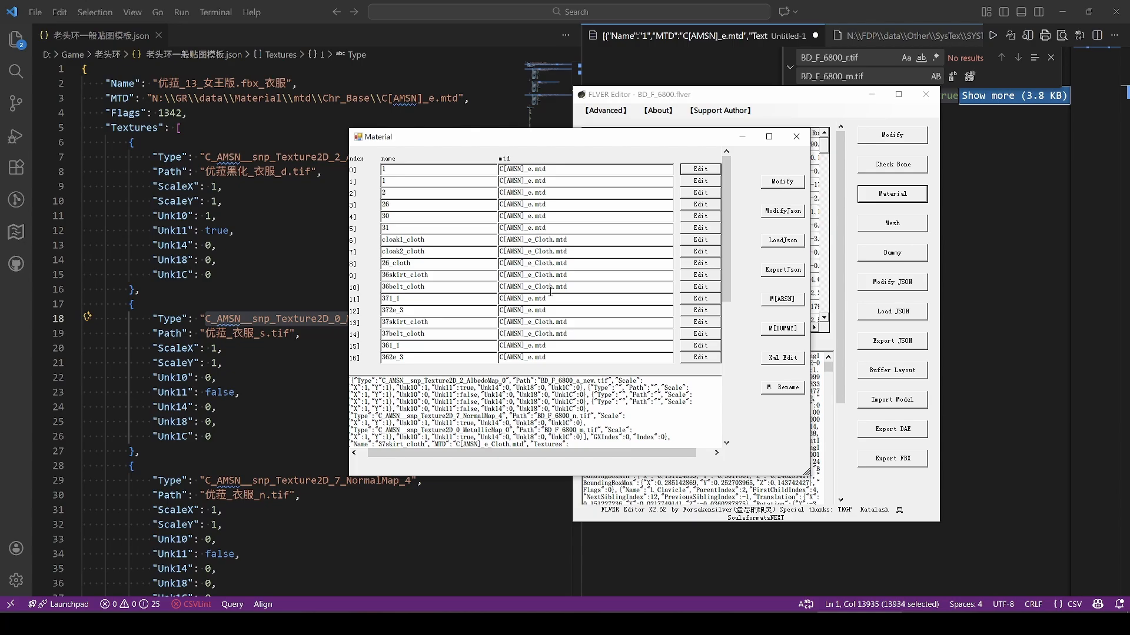
scroll(552, 351, "down", 2)
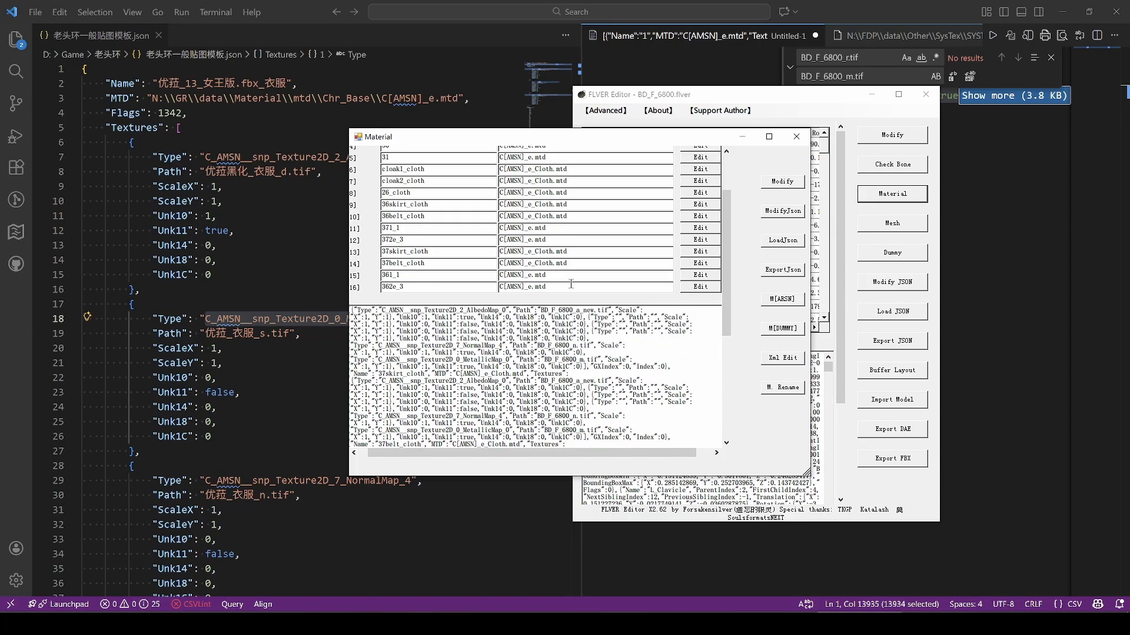
scroll(571, 284, "up", 2)
- View the robe model in FLVER-X Viewer and place FLVER Editor's Material window beside it
left_click(638, 622)
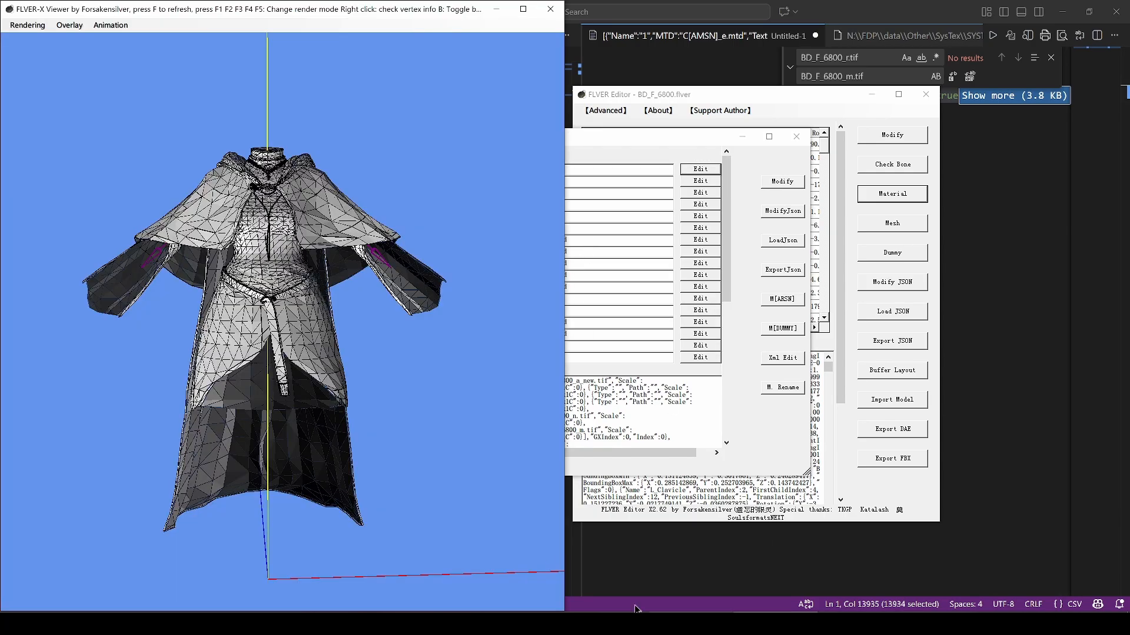
left_click_drag(301, 382, 312, 298)
left_click(585, 140)
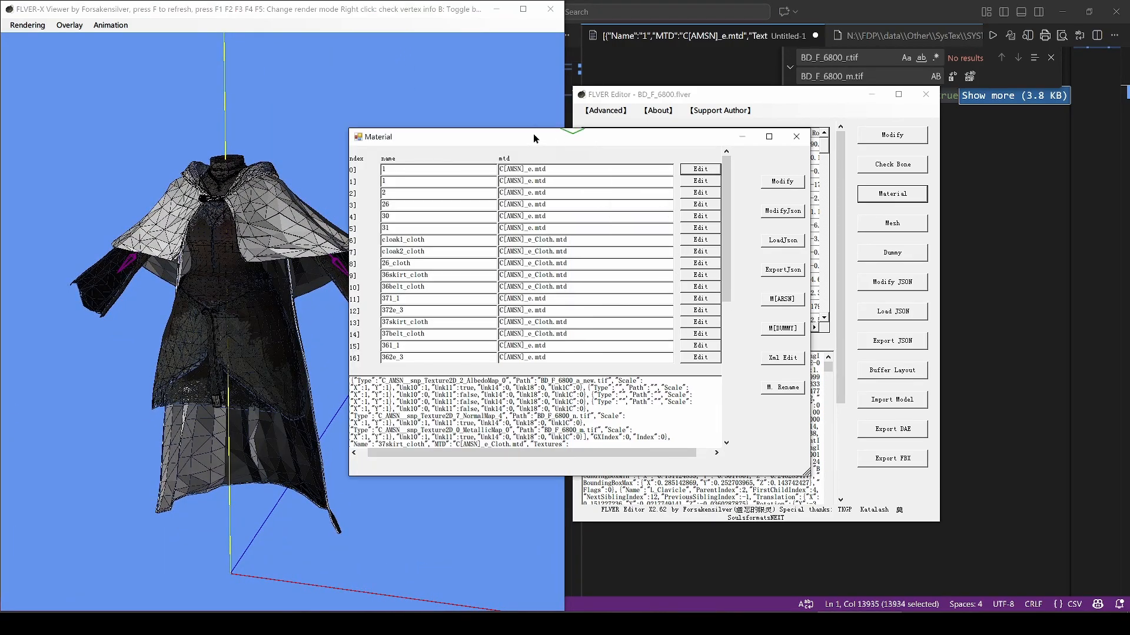
left_click_drag(533, 138, 705, 146)
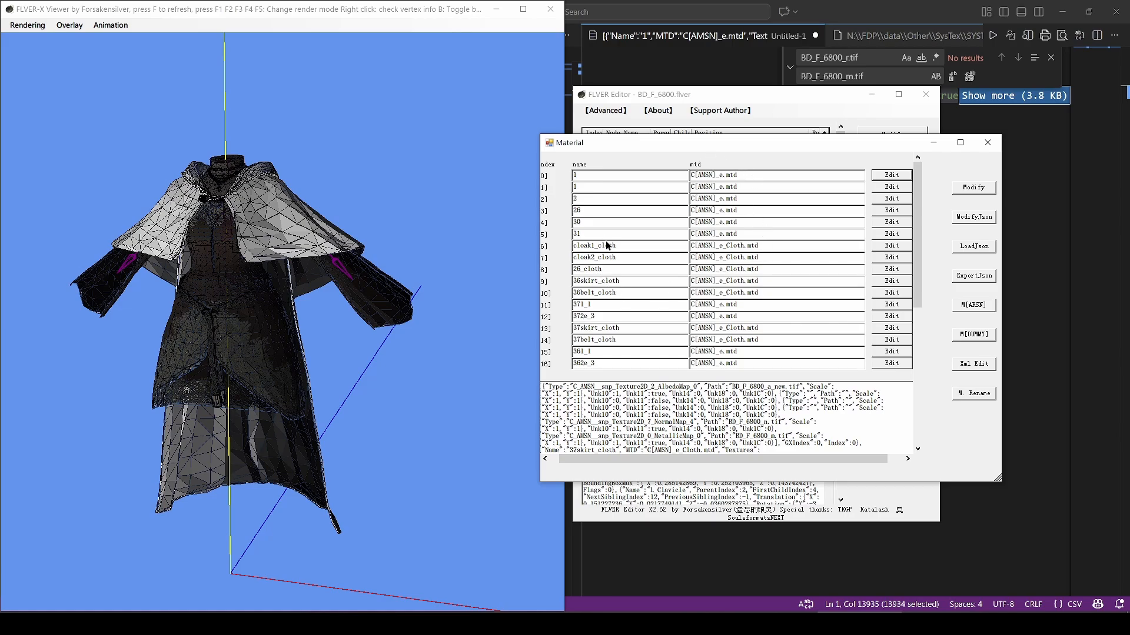
- In the VS Code material JSON, find .mtd and replace all occurrences with .matxml
key("alt+Tab")
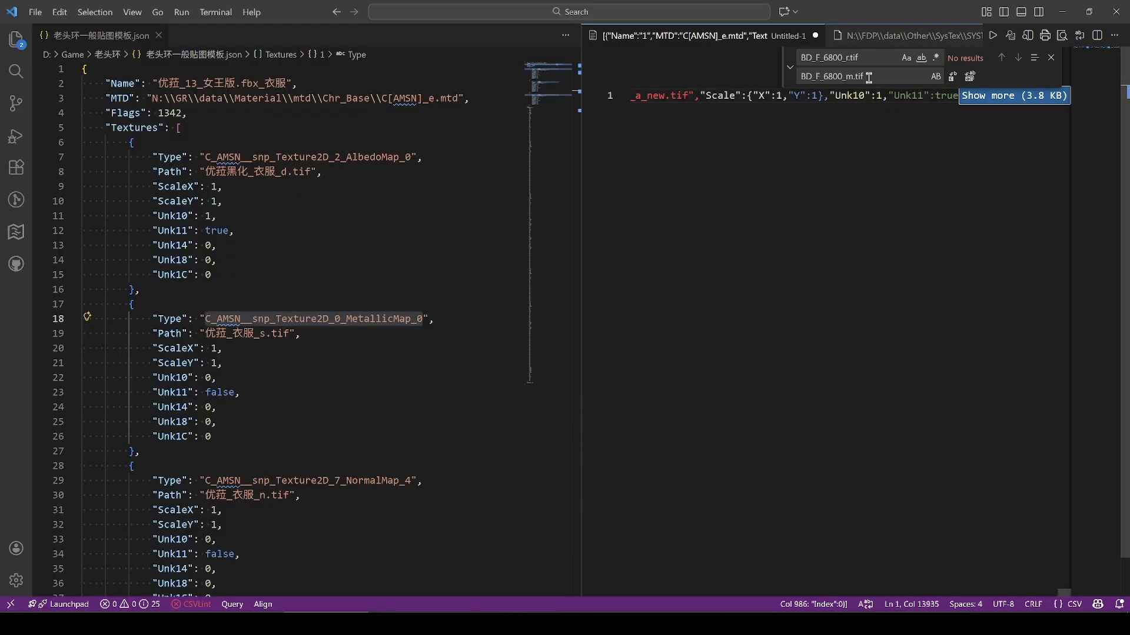
key("ctrl+f")
type(".mtd")
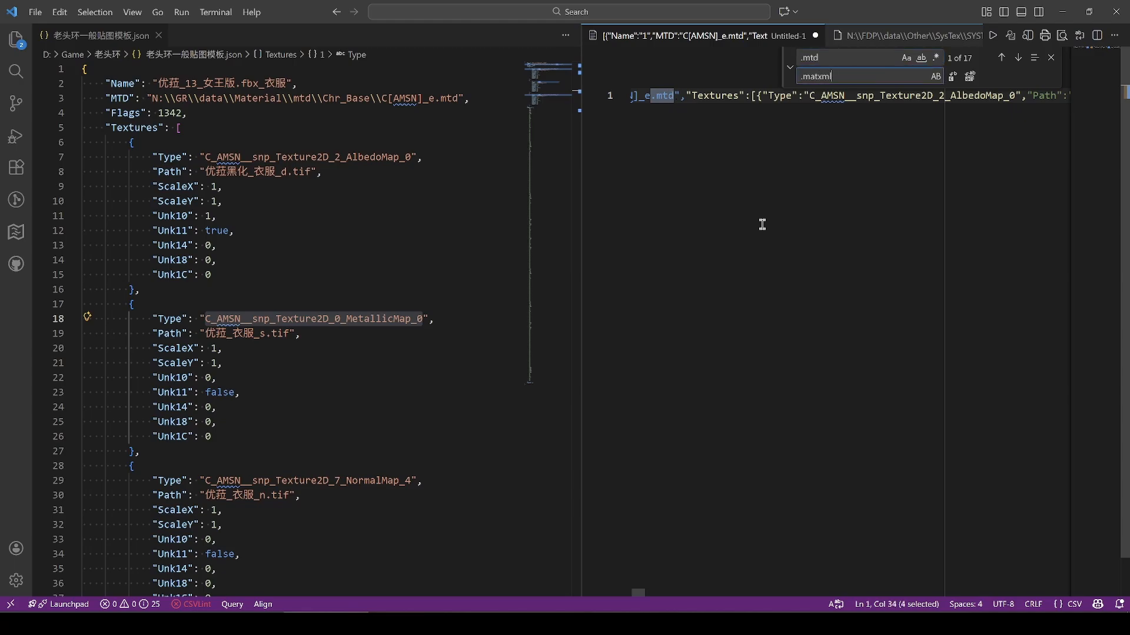
left_click(969, 77)
- Copy the entire JSON with the .matxml references over FLVER Editor's material JSON and apply the JSON change
key("ctrl+a")
key("alt+Tab")
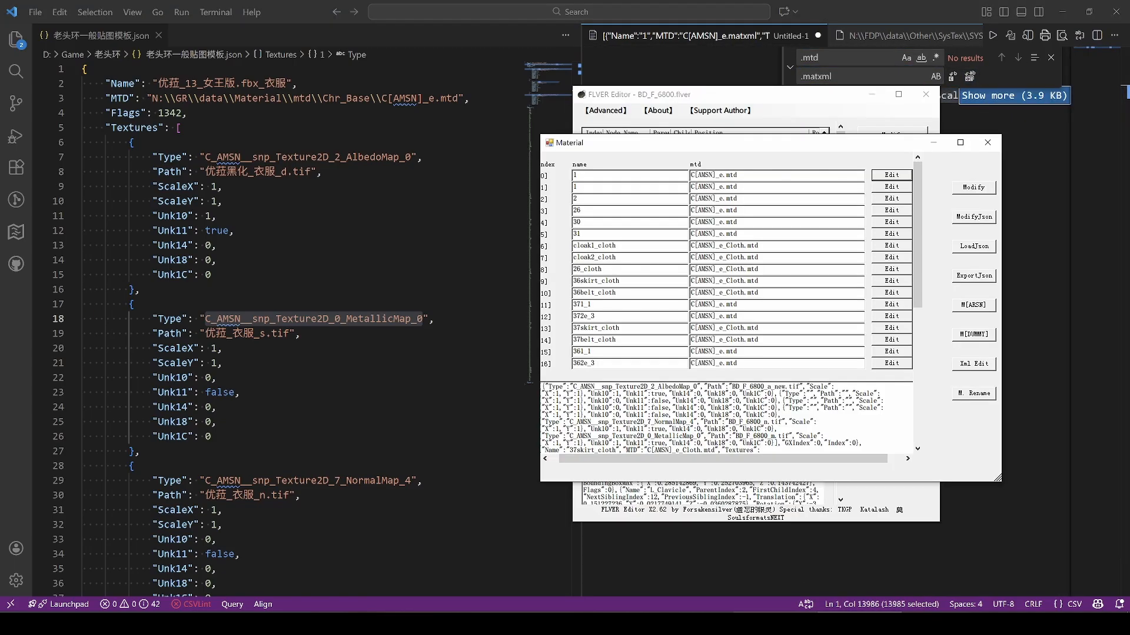
left_click_drag(861, 149, 739, 40)
left_click_drag(875, 372, 932, 487)
scroll(765, 265, "down", 3)
left_click_drag(500, 194, 660, 351)
key("ctrl+a")
key("ctrl+v")
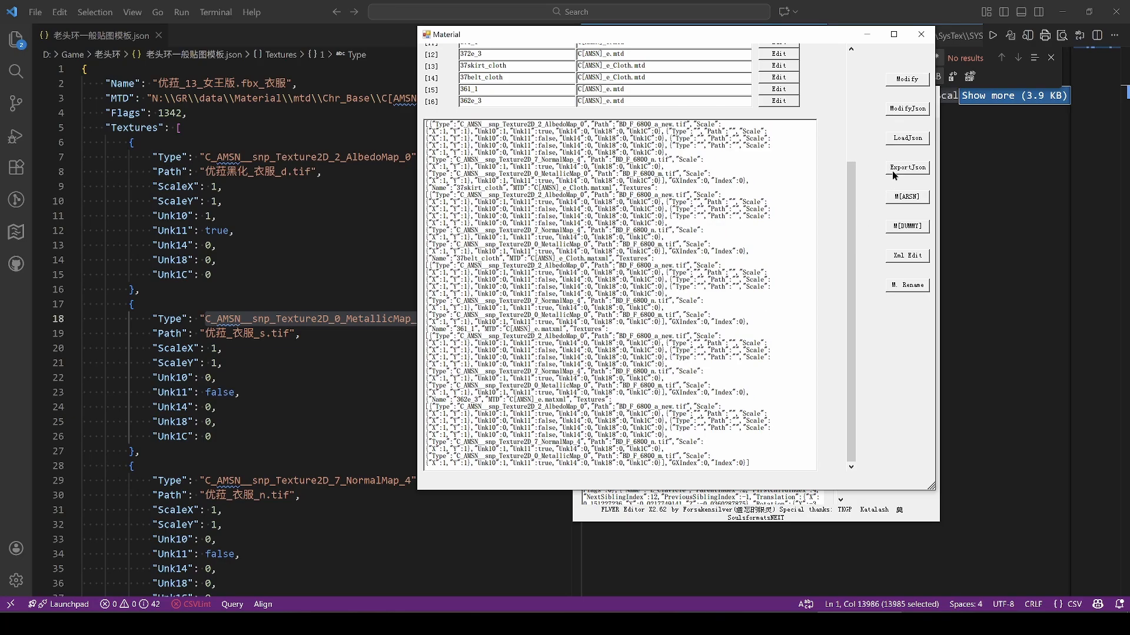
left_click(901, 111)
left_click(627, 350)
left_click(919, 51)
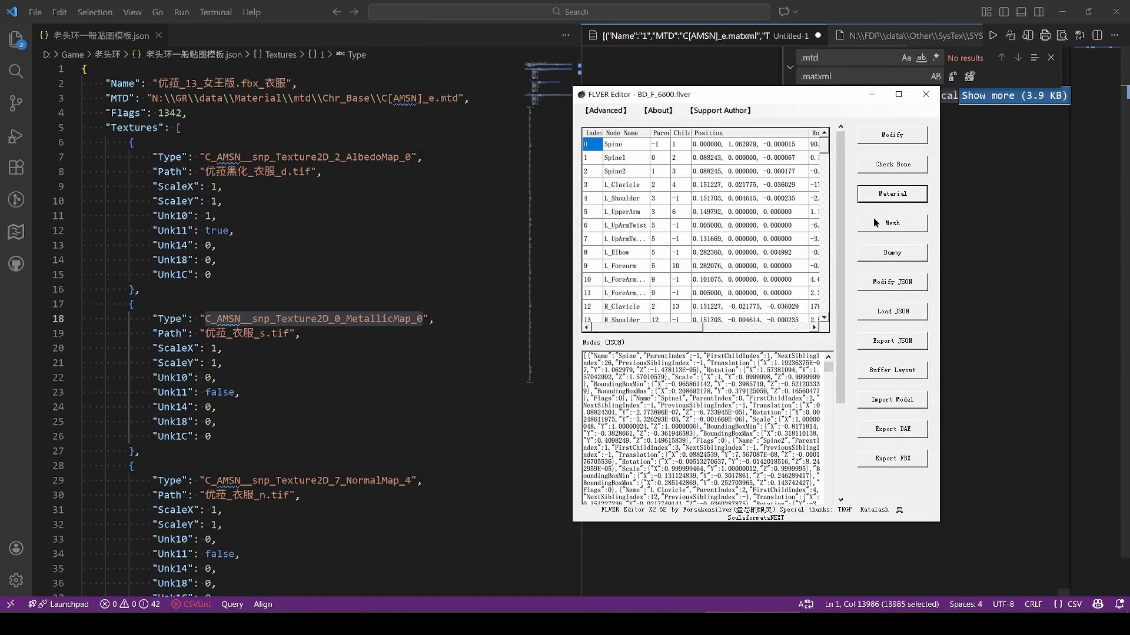
- Reopen the material list to check the .matxml references and view cloak2_cloth's texture paths in the quick editor
left_click(892, 193)
left_click_drag(276, 21, 716, 125)
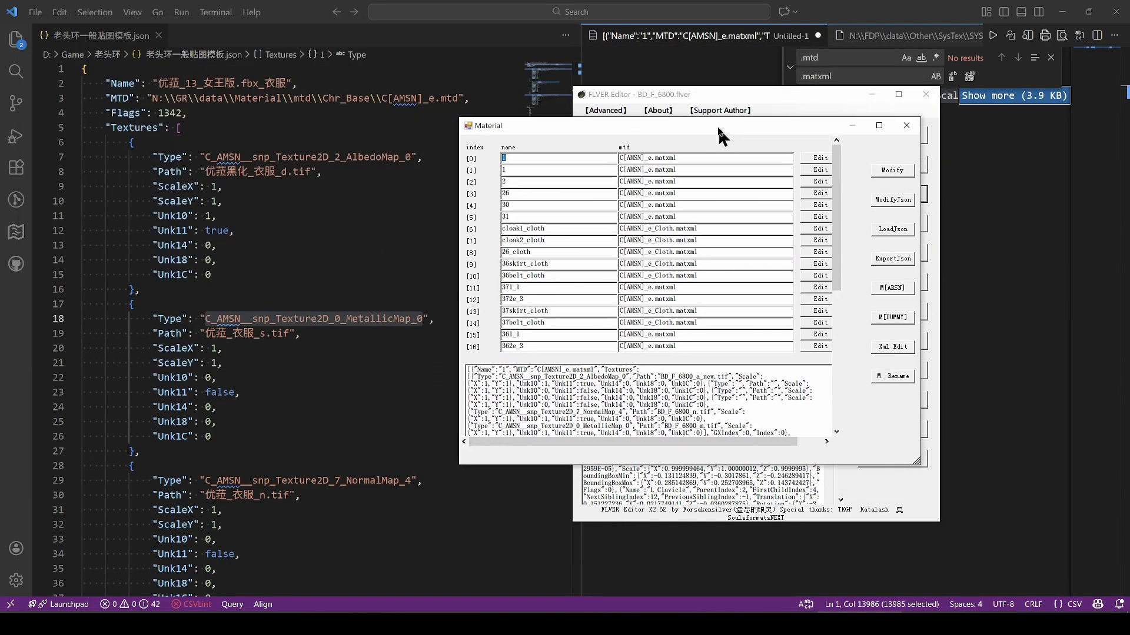
double_click(666, 158)
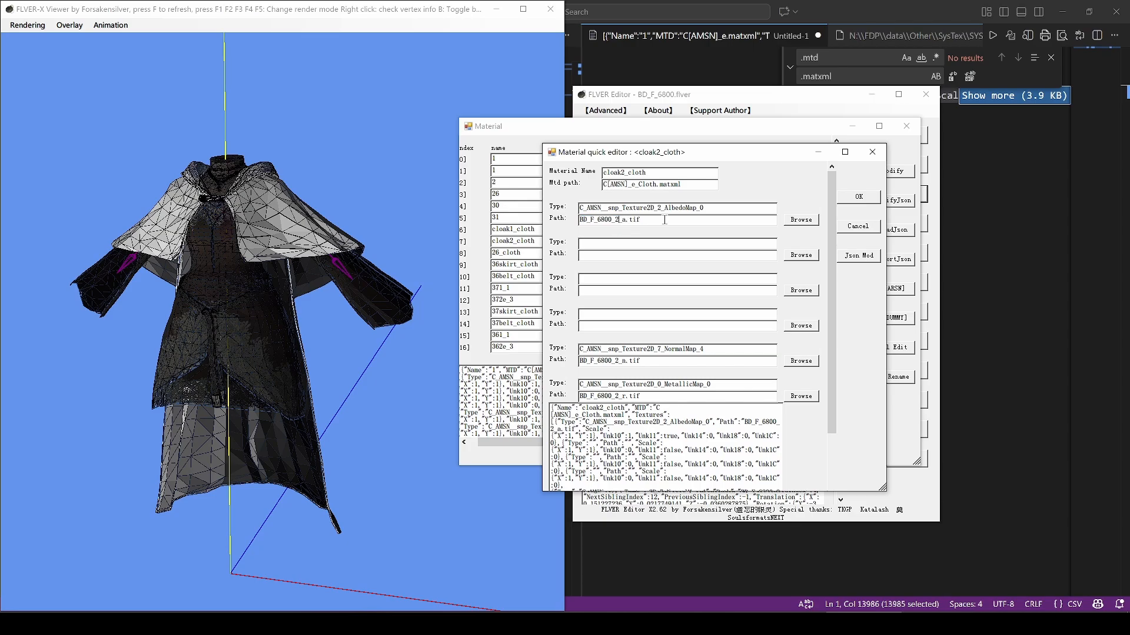
left_click_drag(658, 151, 678, 196)
- In the VS Code material JSON, replace all BD_F_6800_2_a.tif paths with BD_F_6800_2_a_new.tif
left_click(892, 197)
left_click(1011, 213)
key("ctrl+f")
type("BD_F_6800_2_a.tif")
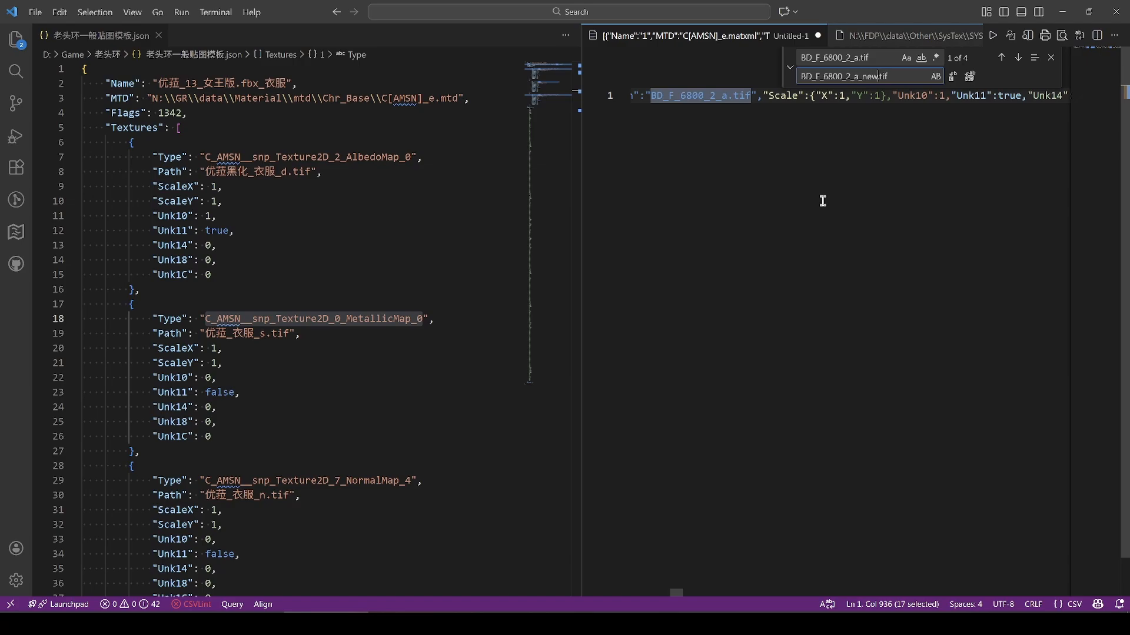
left_click(970, 77)
- Copy cloak2_cloth's metallic texture path BD_F_6800_2_r.tif and replace all its occurrences in the JSON with BD_F_6800_2_m.tif
key("alt+Tab")
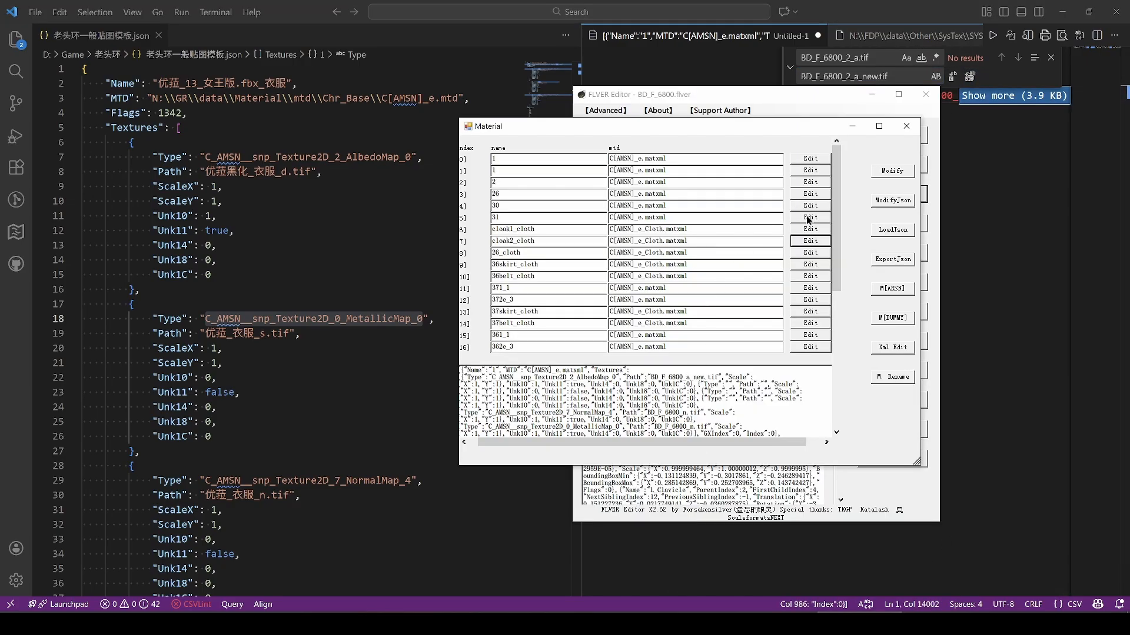
left_click(803, 242)
key("ctrl+c")
key("alt+Tab")
key("ctrl+f")
key("ctrl+v")
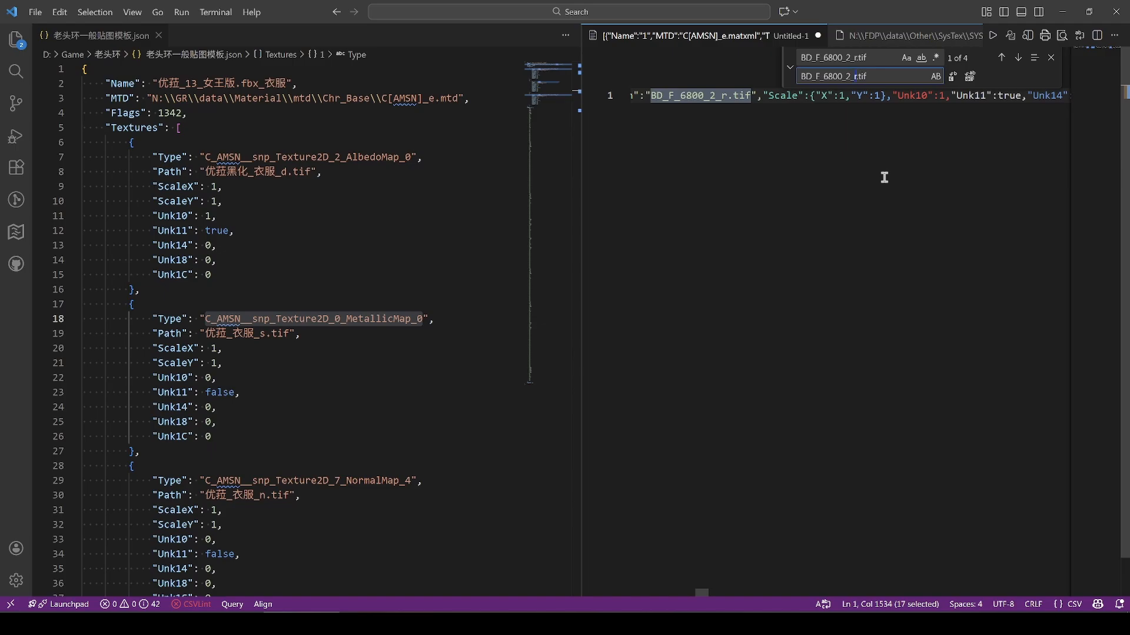
left_click(969, 77)
- Copy the entire JSON with the BD_F_6800_2 texture names over FLVER Editor's material JSON and apply the JSON change
key("ctrl+a")
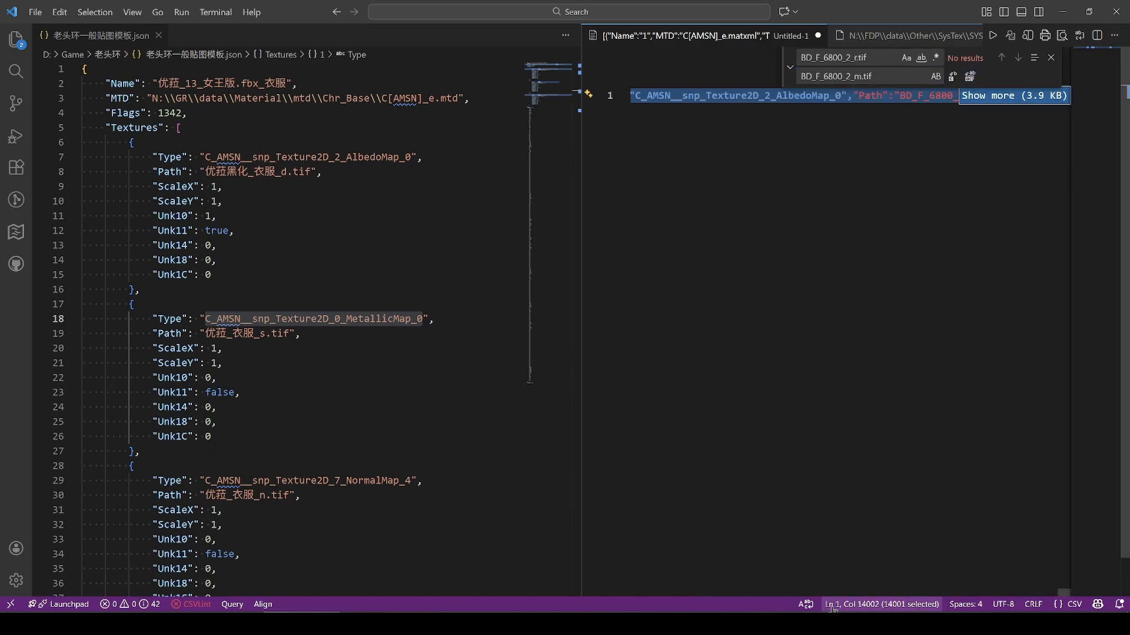
key("alt+Tab")
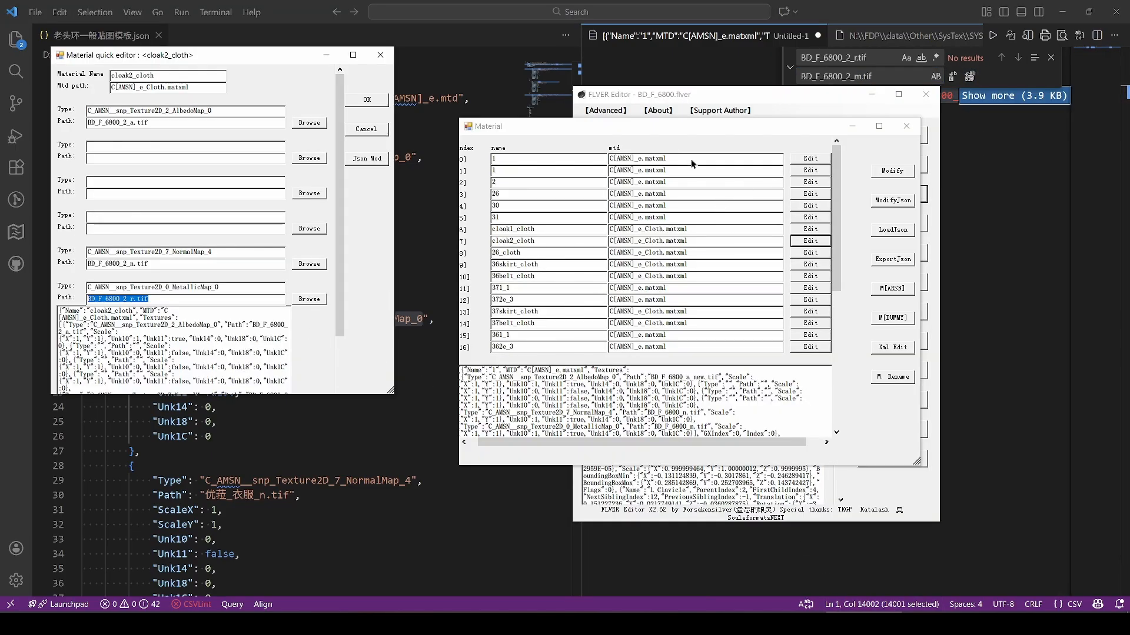
left_click(380, 55)
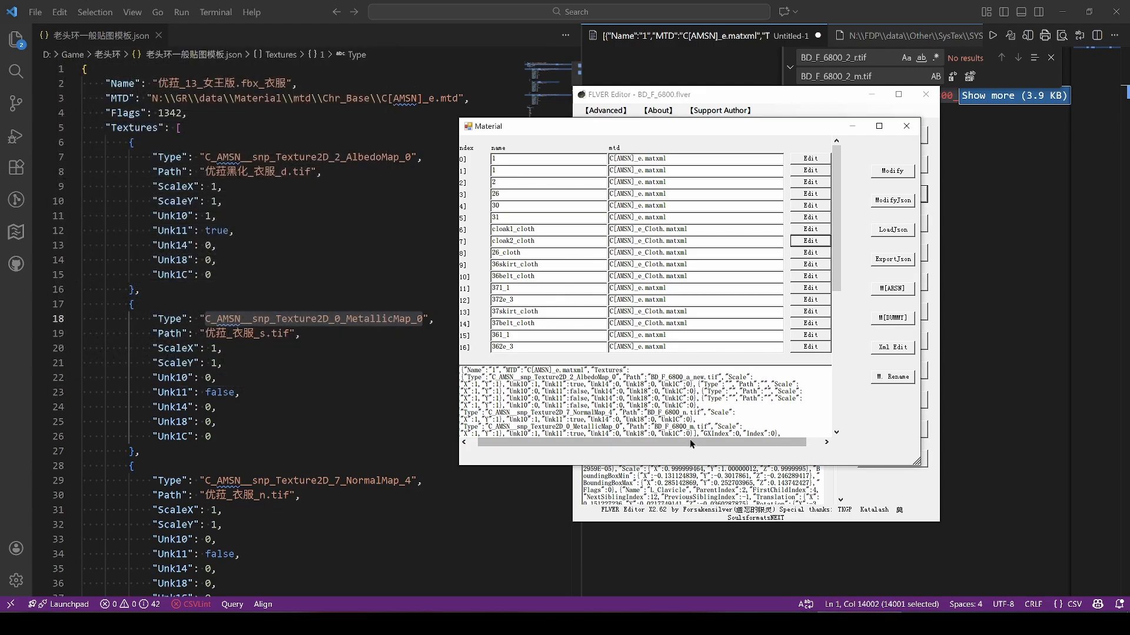
left_click(683, 390)
key("ctrl+a")
key("ctrl+v")
left_click(886, 203)
left_click(624, 347)
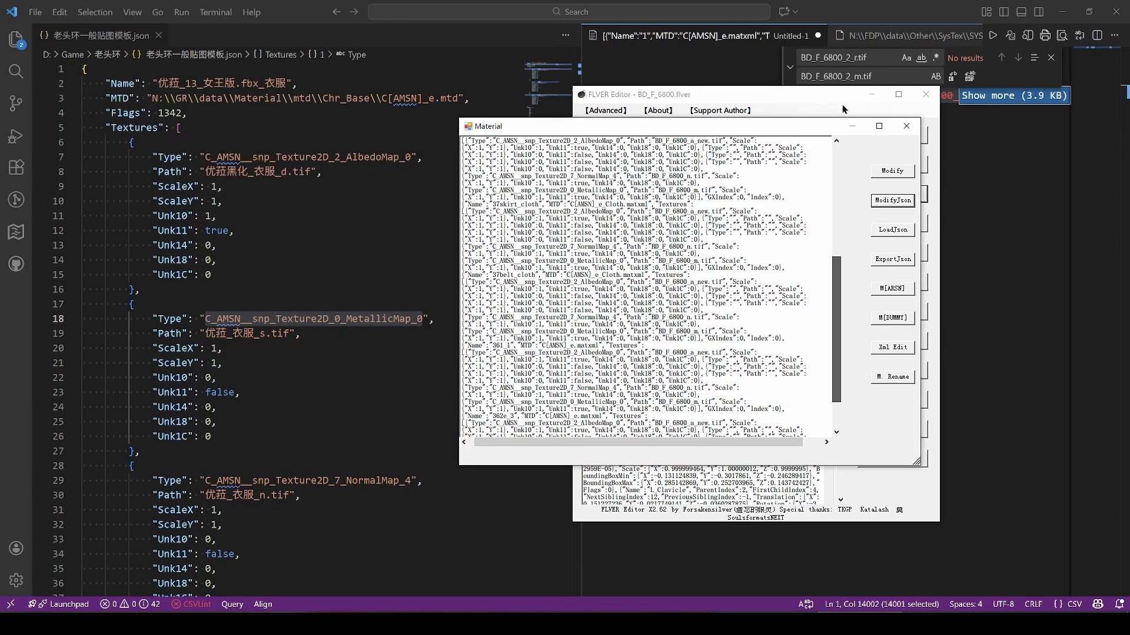
- Refresh the robe model in FLVER-X Viewer and examine its cloak textures up close
left_click_drag(836, 287, 836, 159)
key("alt+Tab")
key("f")
scroll(271, 323, "up", 5)
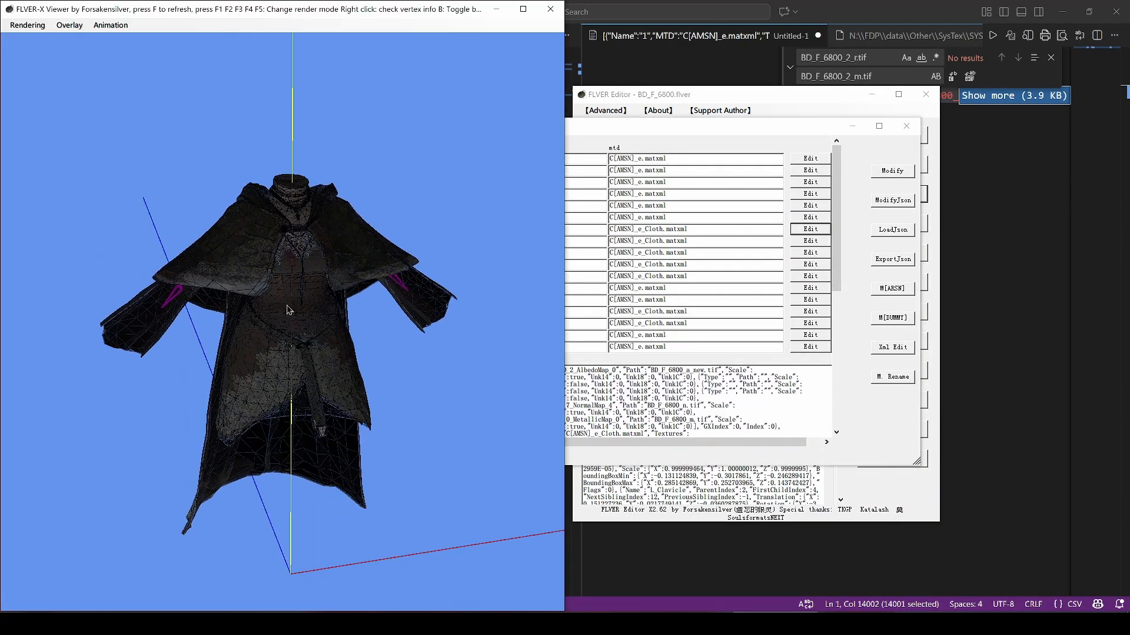
scroll(291, 320, "down", 5)
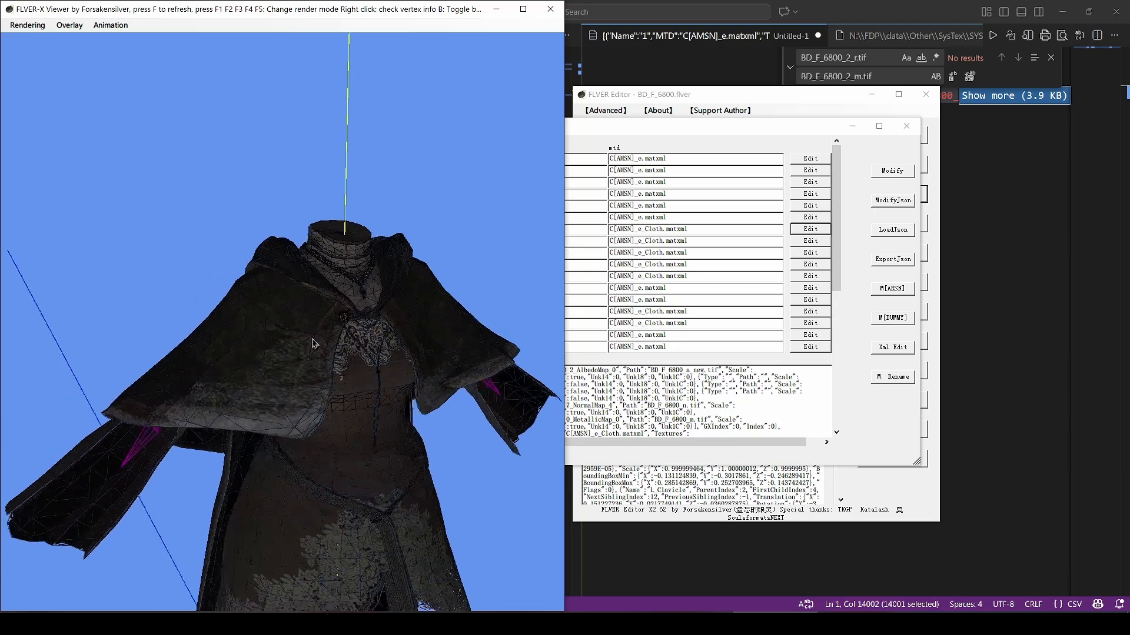
left_click_drag(351, 300, 353, 311)
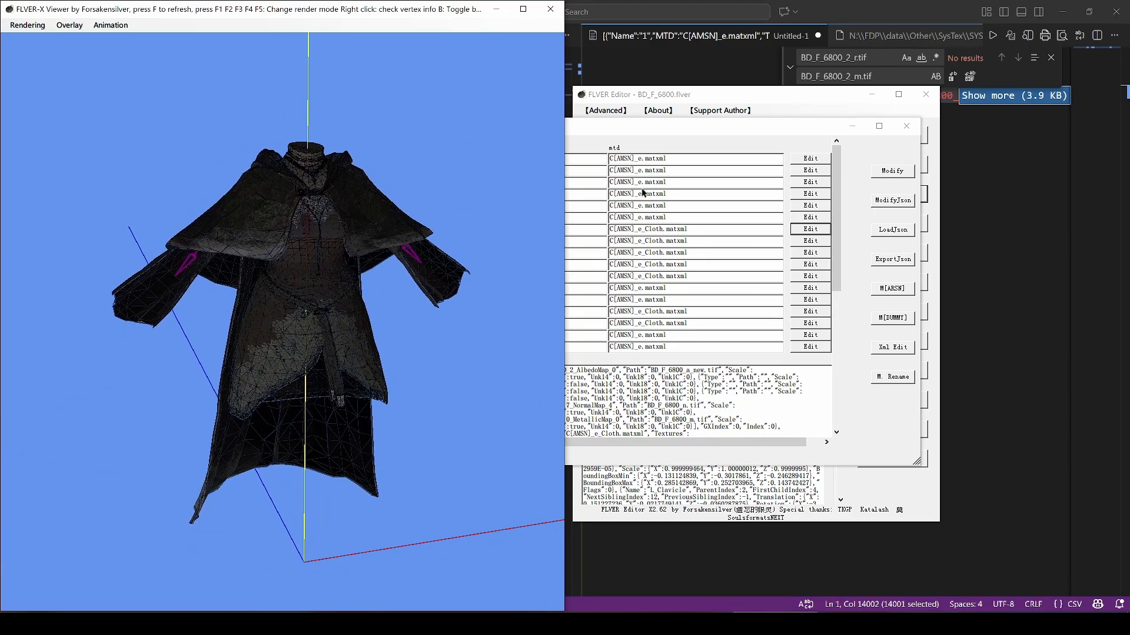
- Close the material list and save the modifications to BD_F_6800.flver
left_click(640, 134)
left_click(906, 125)
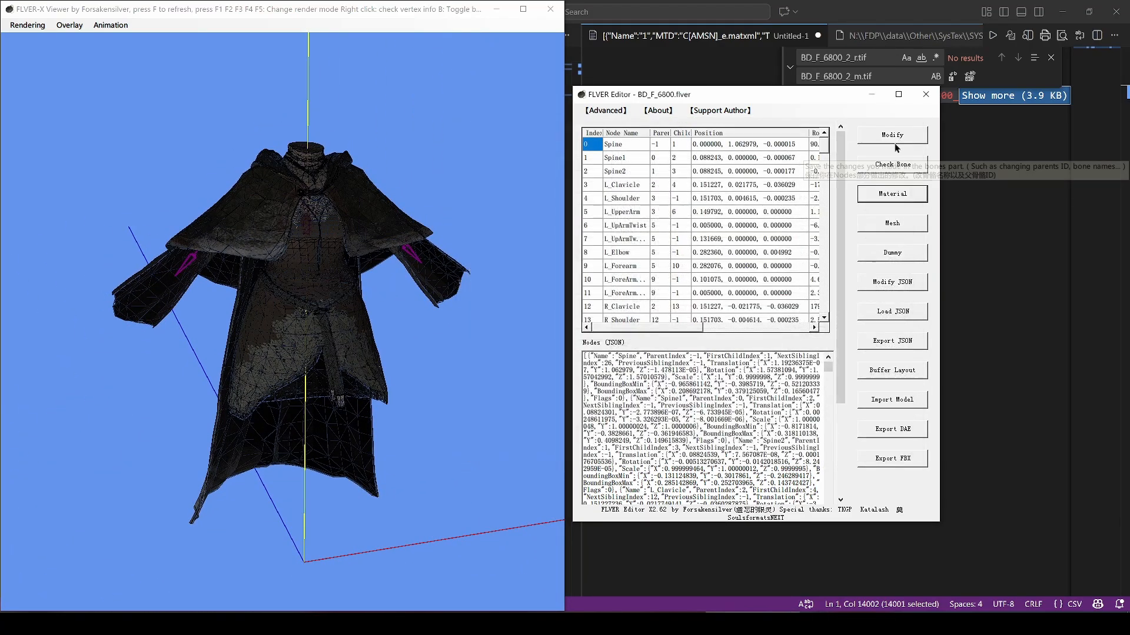
left_click(894, 139)
left_click(609, 356)
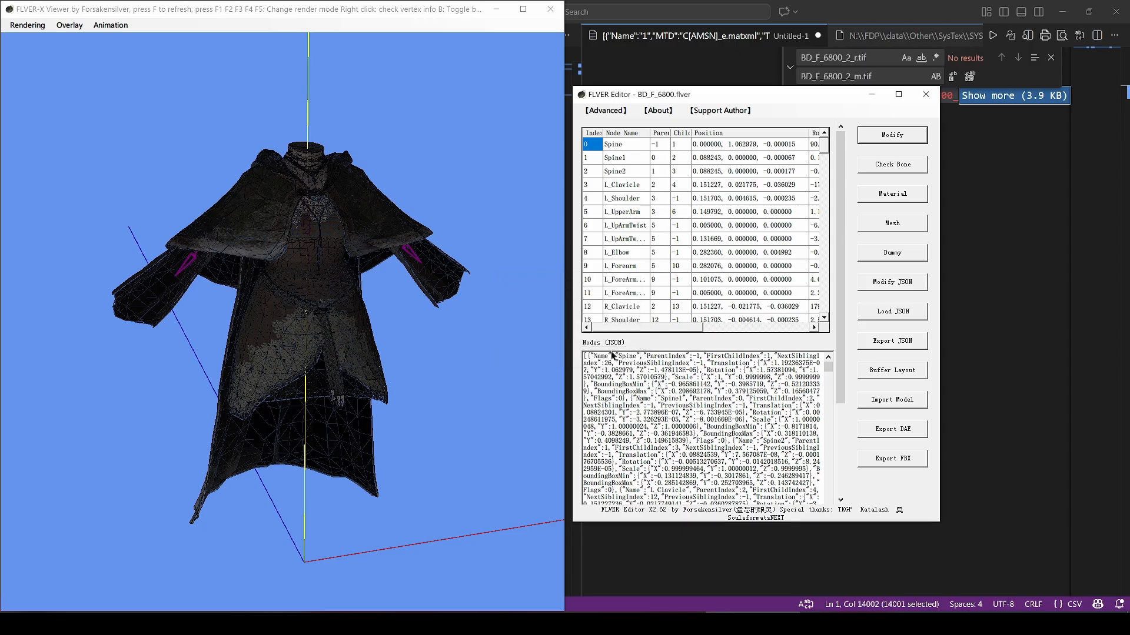
- Switch to Q-Dir and repack the bd_m_1720-partsbnd-dcx folder with WitchyBND
left_click(106, 624)
left_click(363, 285)
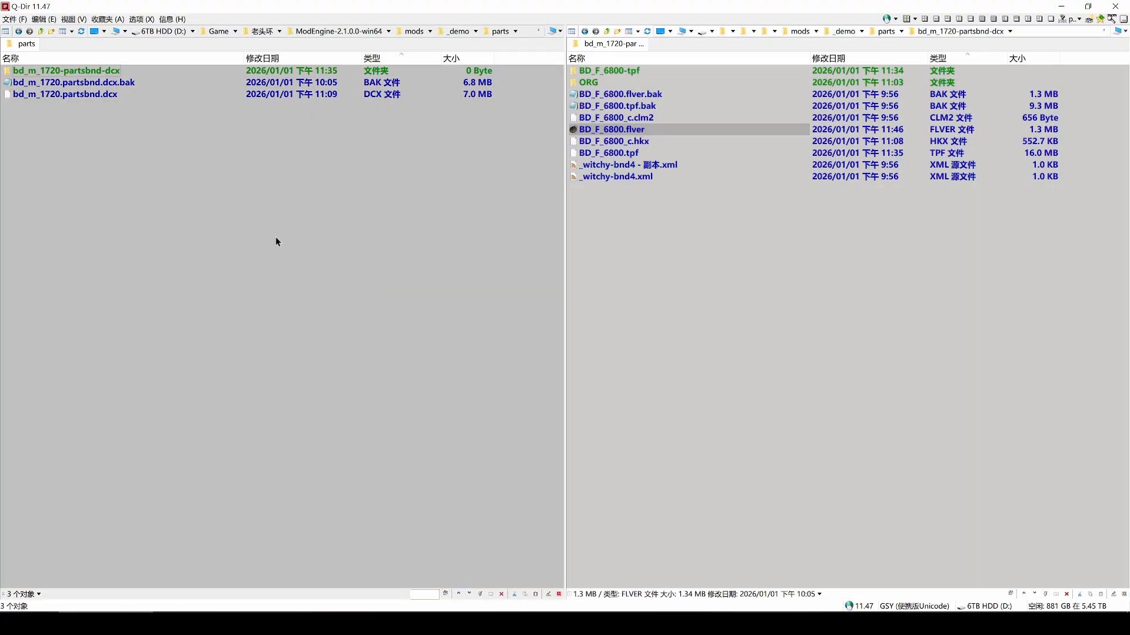
right_click(42, 77)
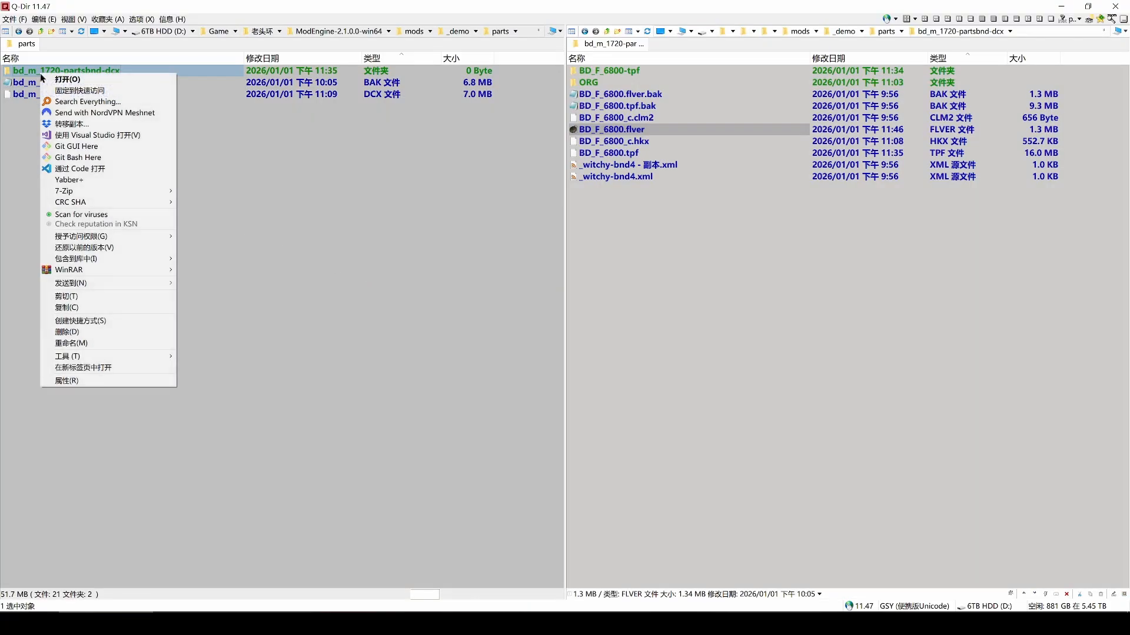
mouse_move(132, 285)
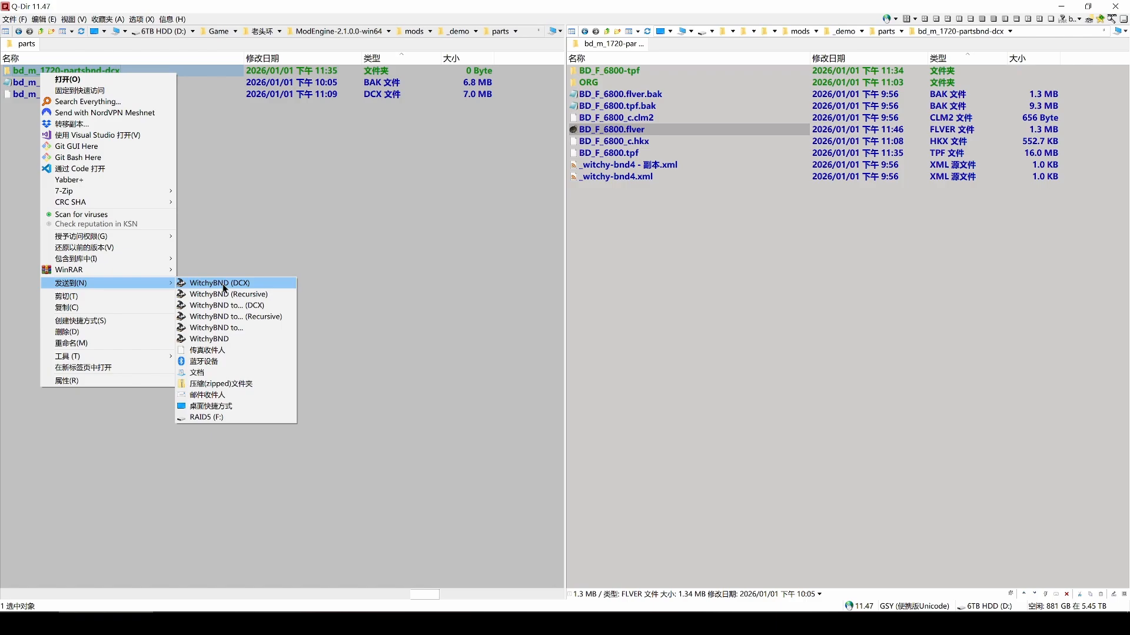
left_click(198, 339)
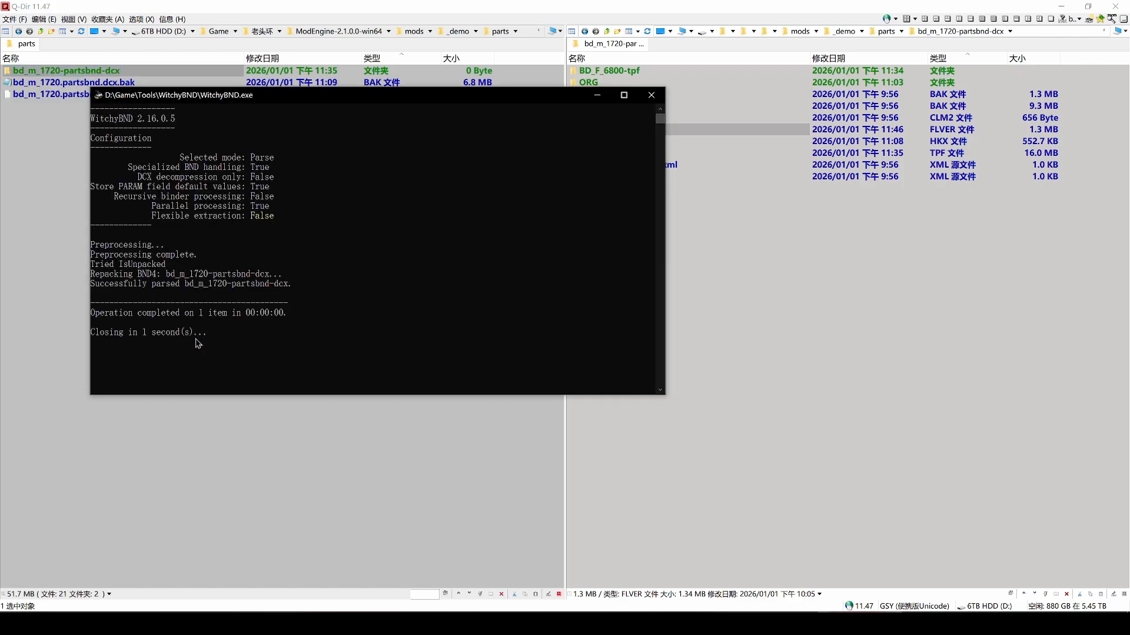
left_click(192, 169)
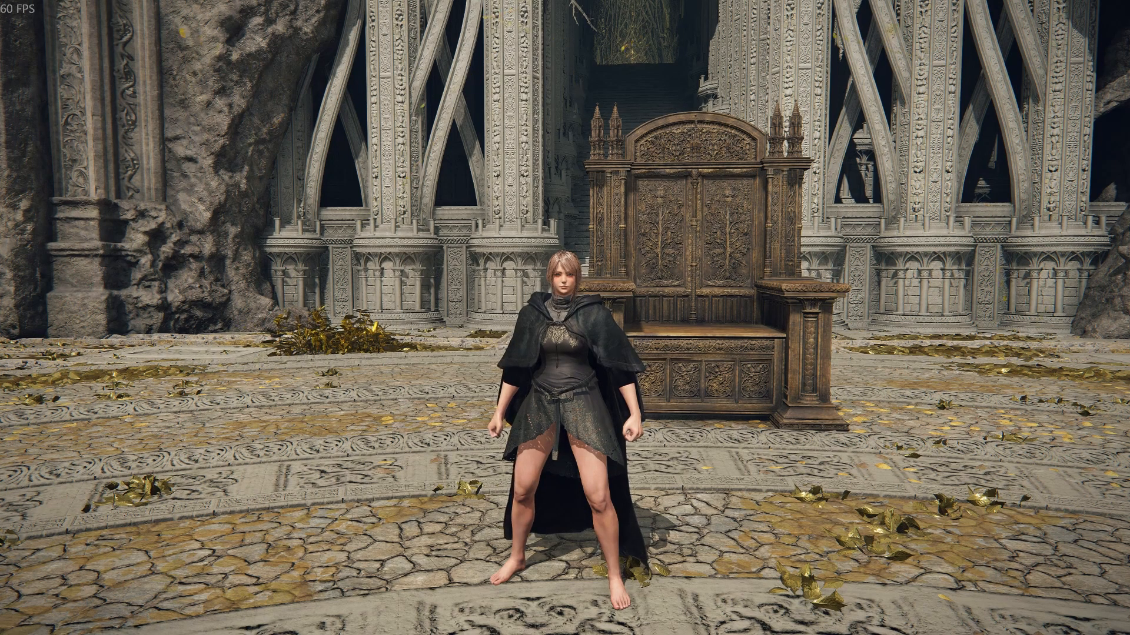
key("s")
key("d")
key("w")
key("a")
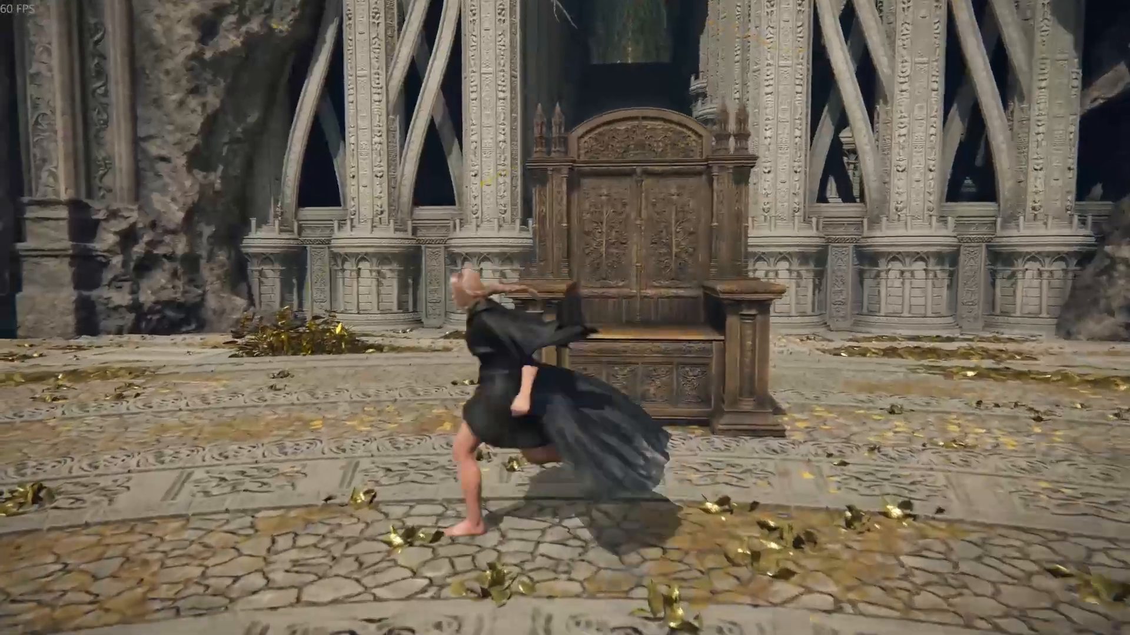
key("d")
key("a")
key("s")
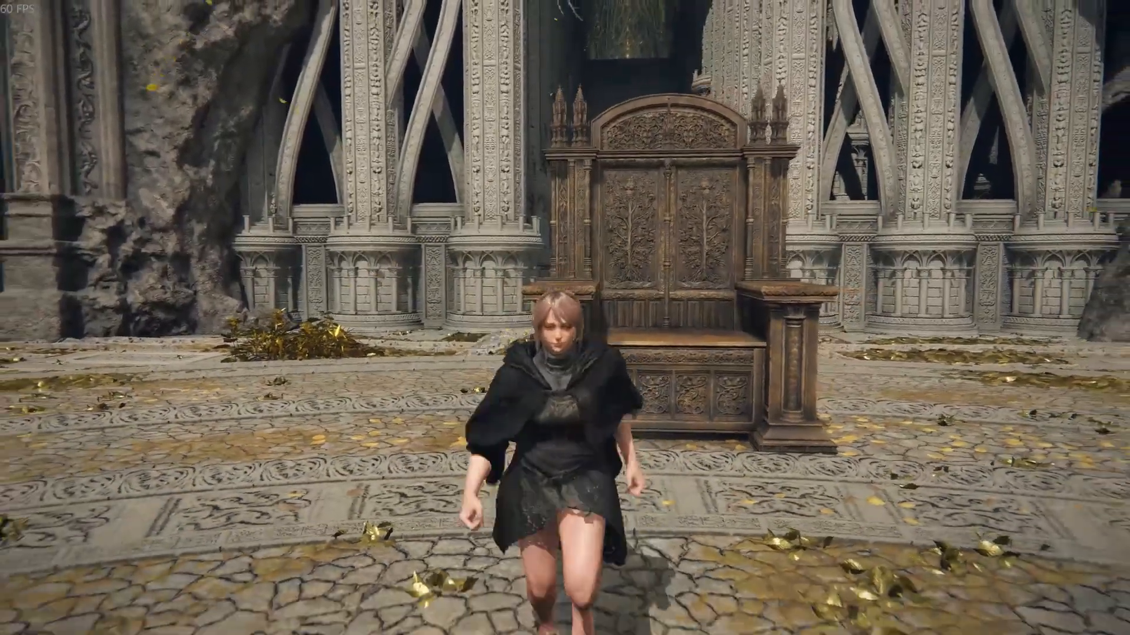
key("w")
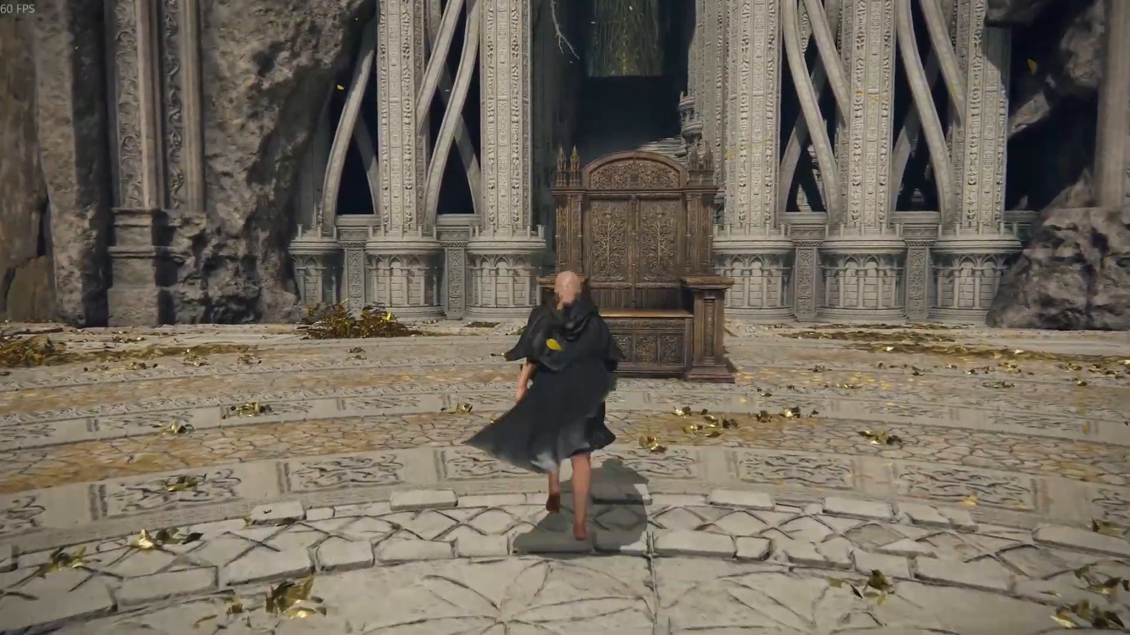